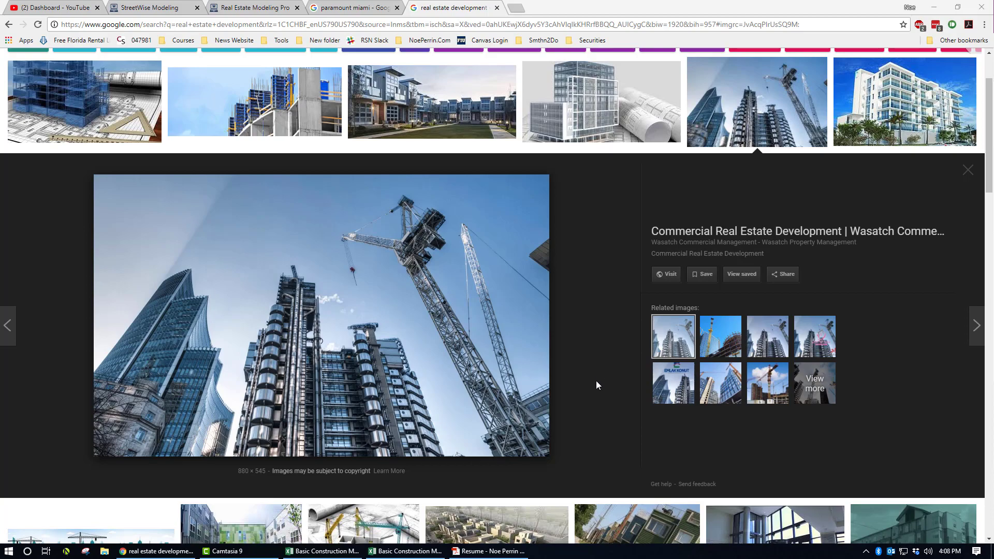
- Switch to the completed construction model workbook in Excel and examine its cash flow schedules and the XIRR formula in C57
click(425, 552)
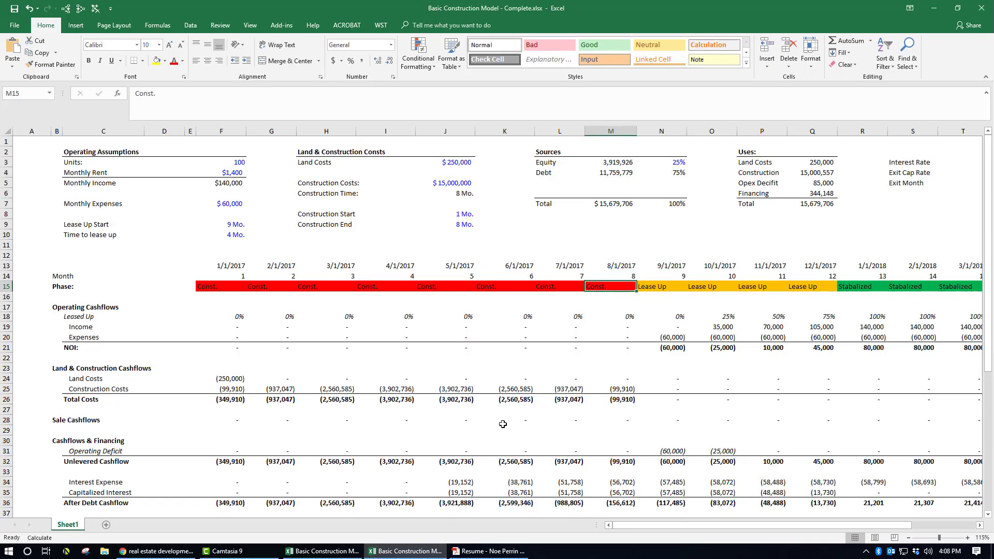
scroll(463, 453, down, 10)
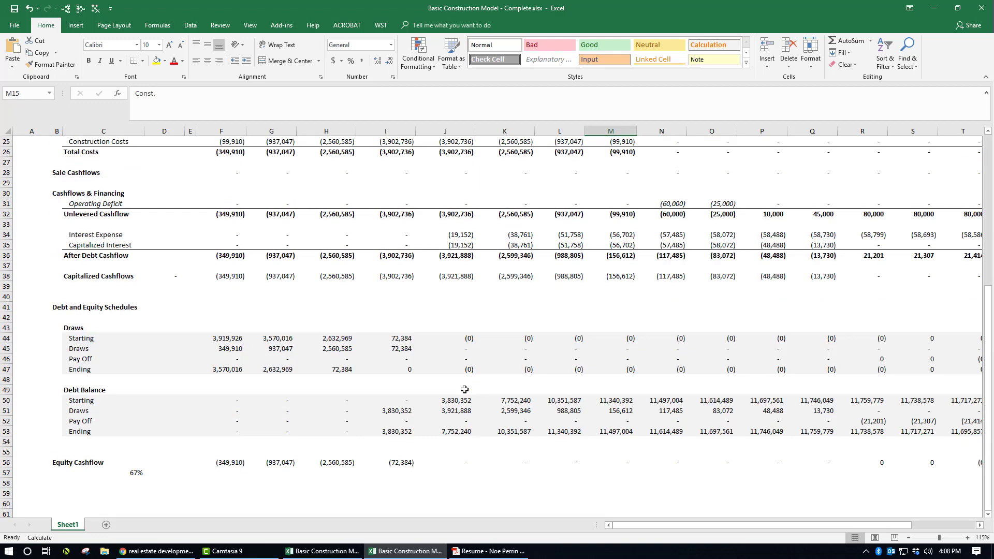
click(133, 410)
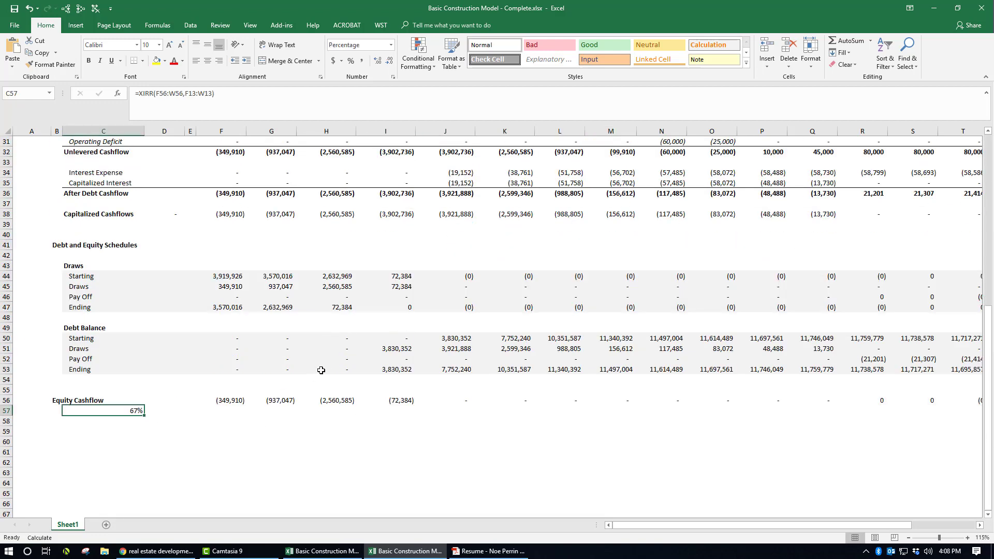
key(F2)
key(Escape)
scroll(124, 416, up, 10)
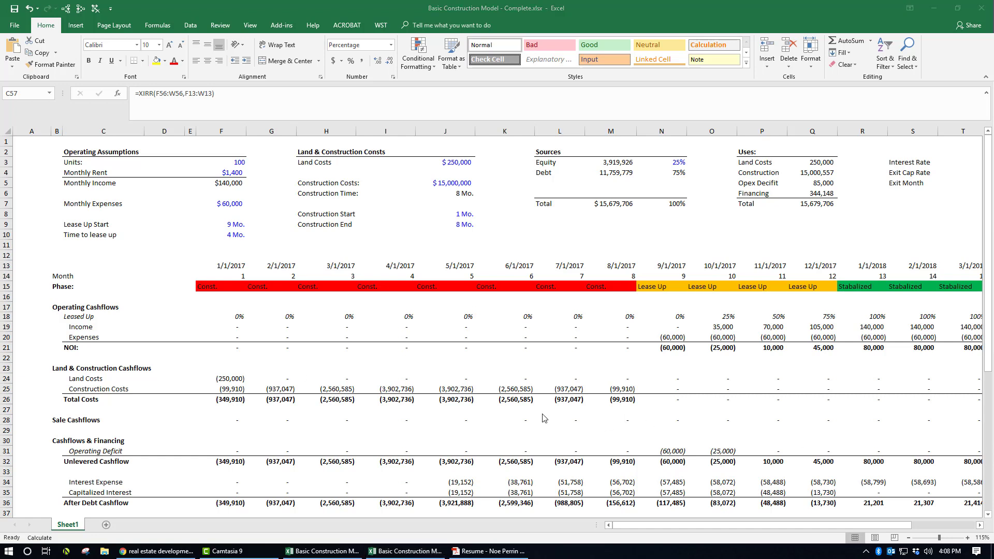
- Look at the résumé PDF in Acrobat and view the Paramount Miami construction site and tower photos in Chrome
click(464, 552)
scroll(358, 468, up, 8)
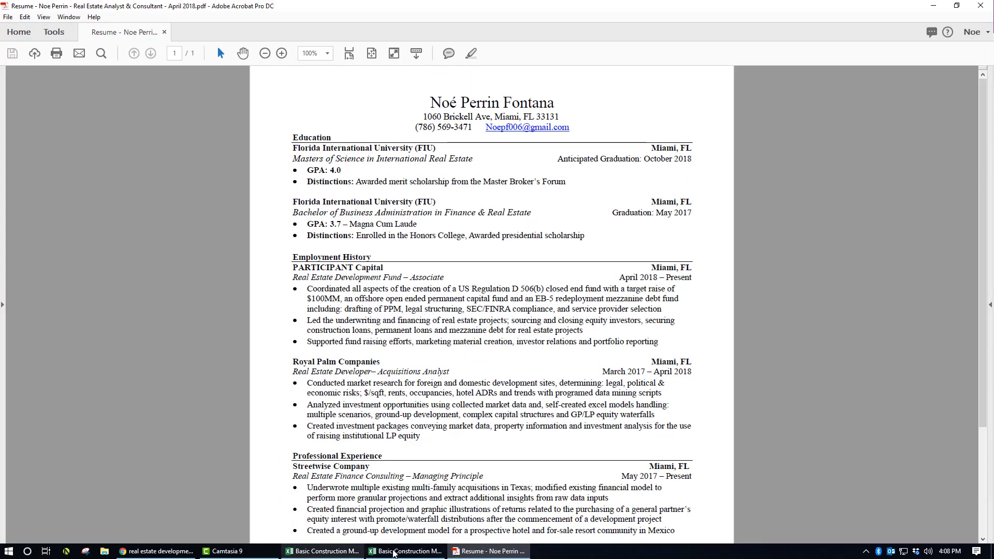
click(155, 550)
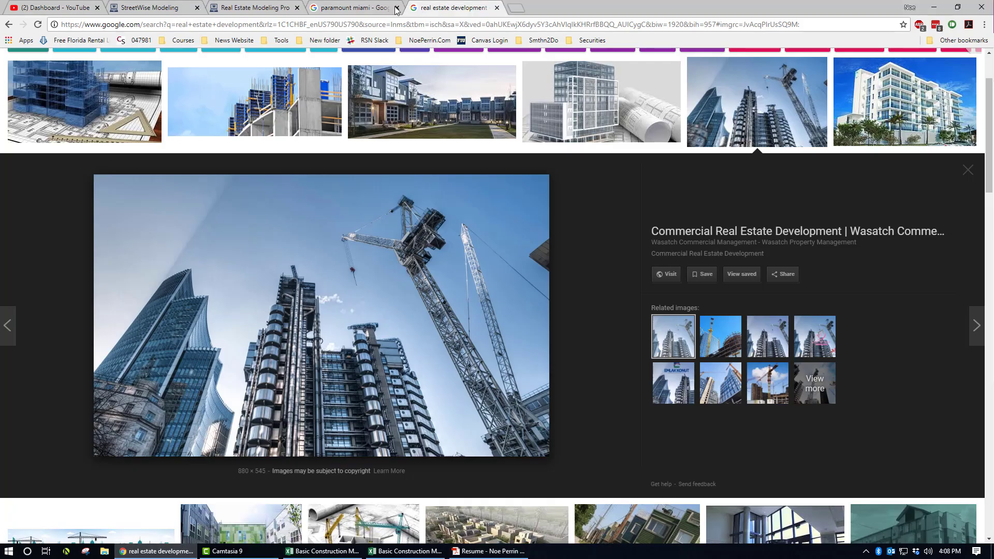
click(363, 8)
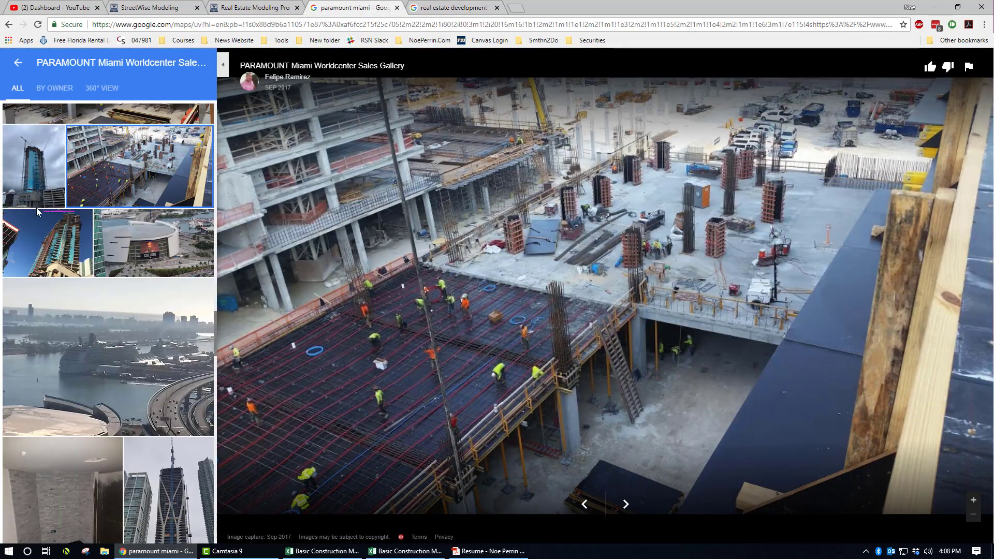
click(35, 119)
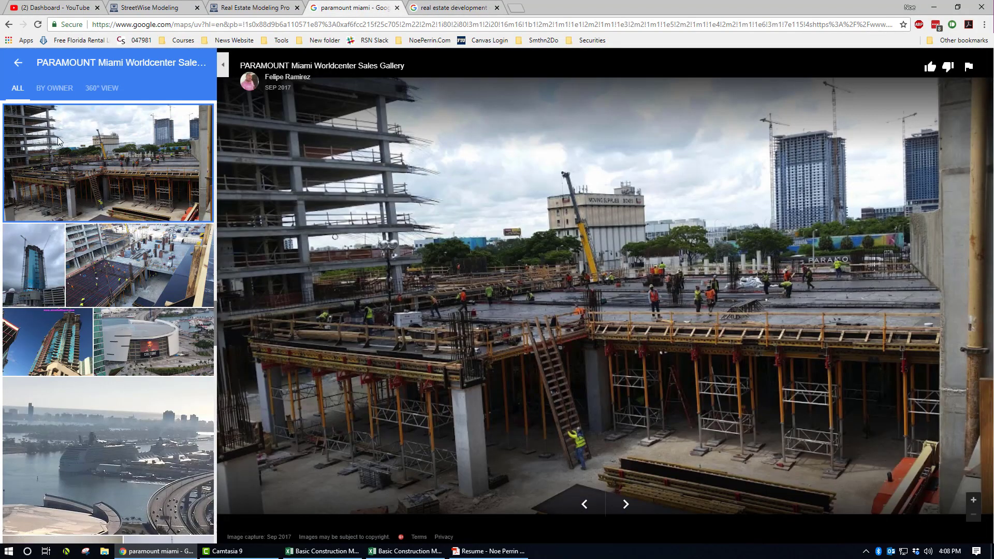
click(35, 270)
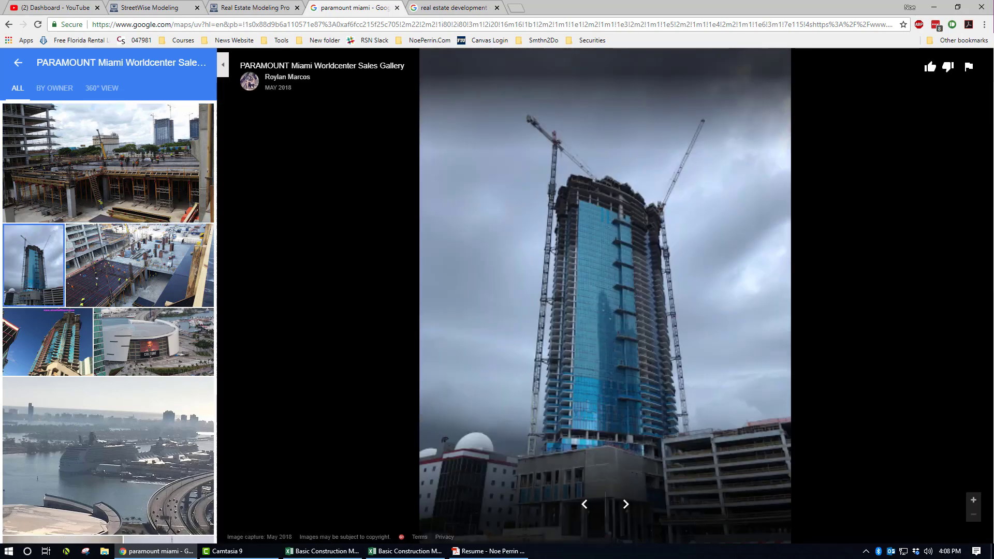
- Return to the résumé in Acrobat and review the work experience, highlighting the Streetwise Company entry
click(488, 551)
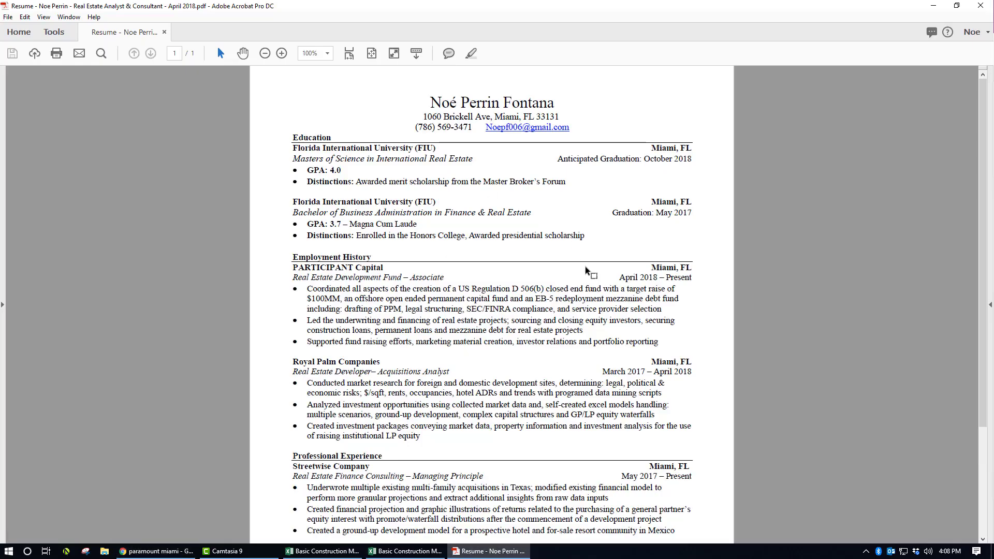
scroll(586, 268, down, 2)
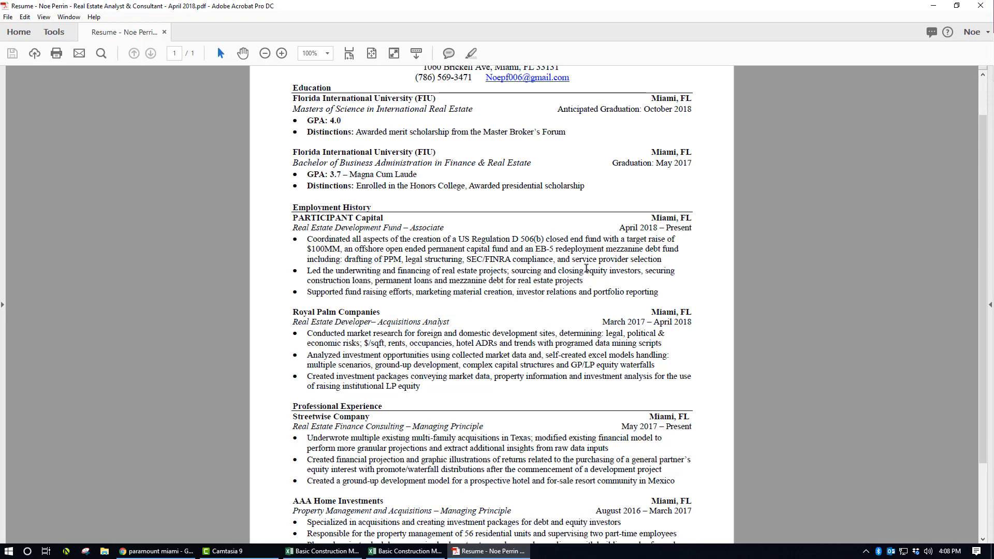
scroll(586, 268, down, 2)
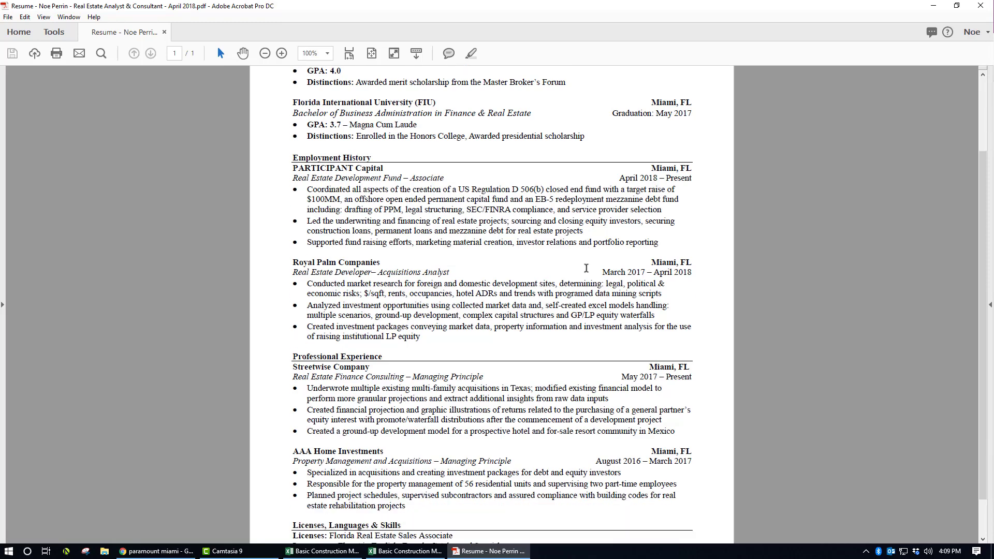
scroll(586, 268, down, 2)
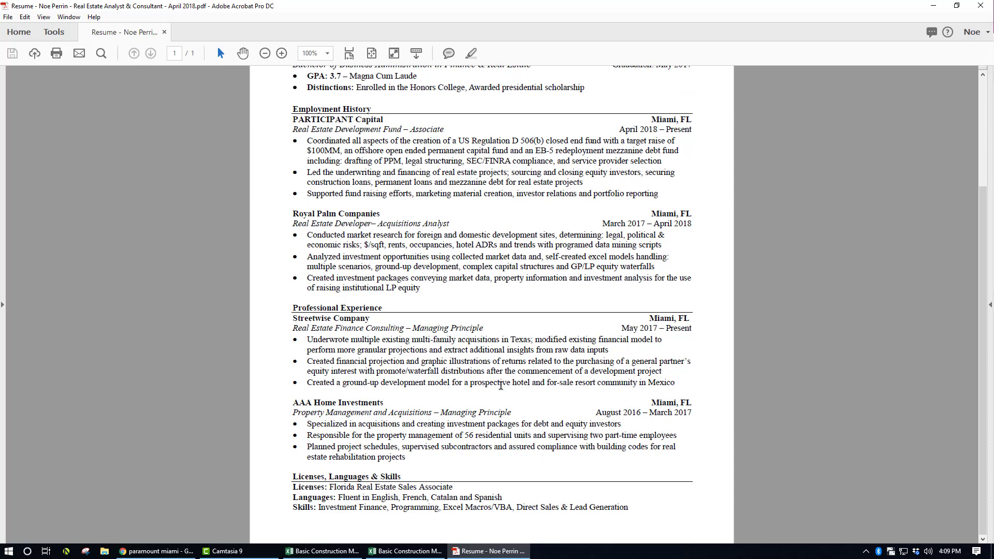
drag(294, 319, 510, 341)
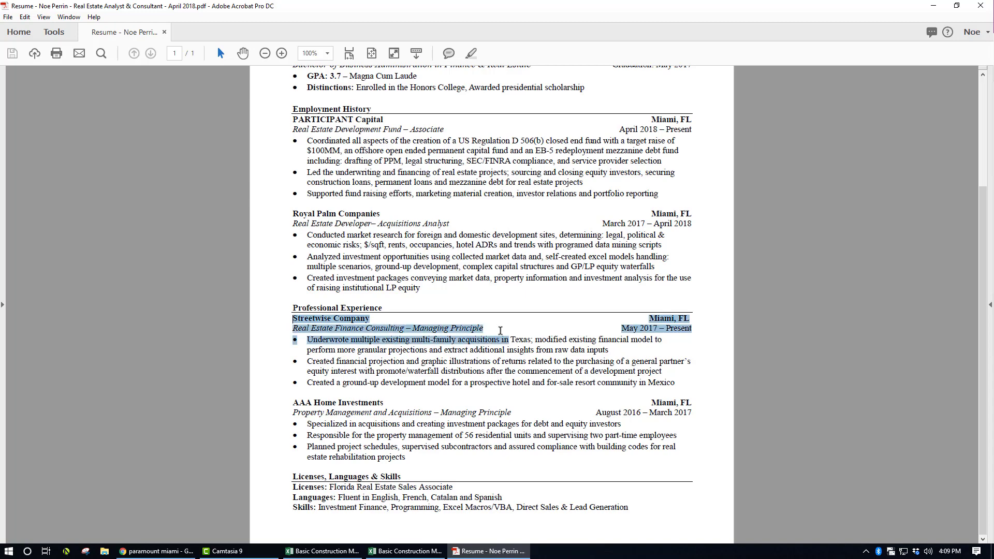
click(511, 338)
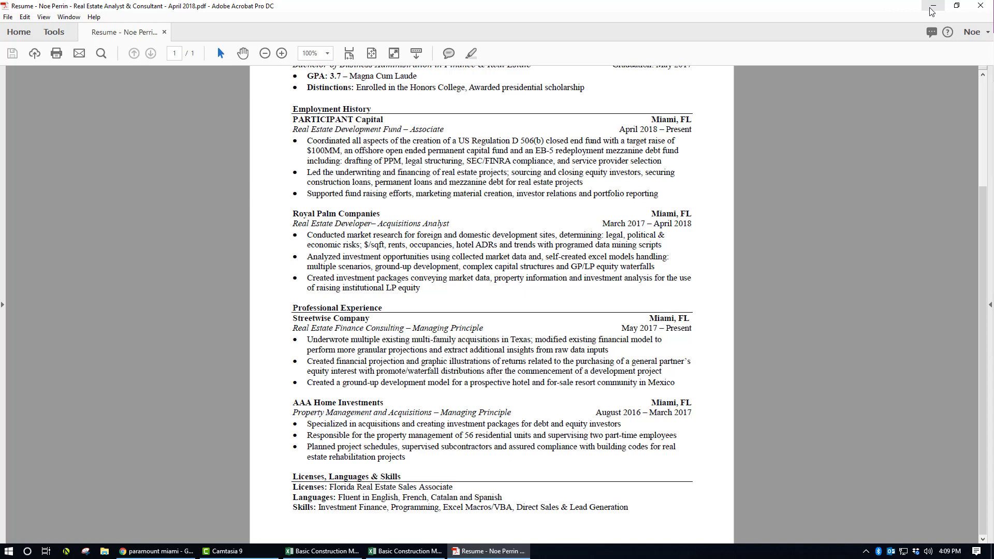
- Minimize the résumé and close the paramount miami and real estate development pages in Chrome
click(932, 11)
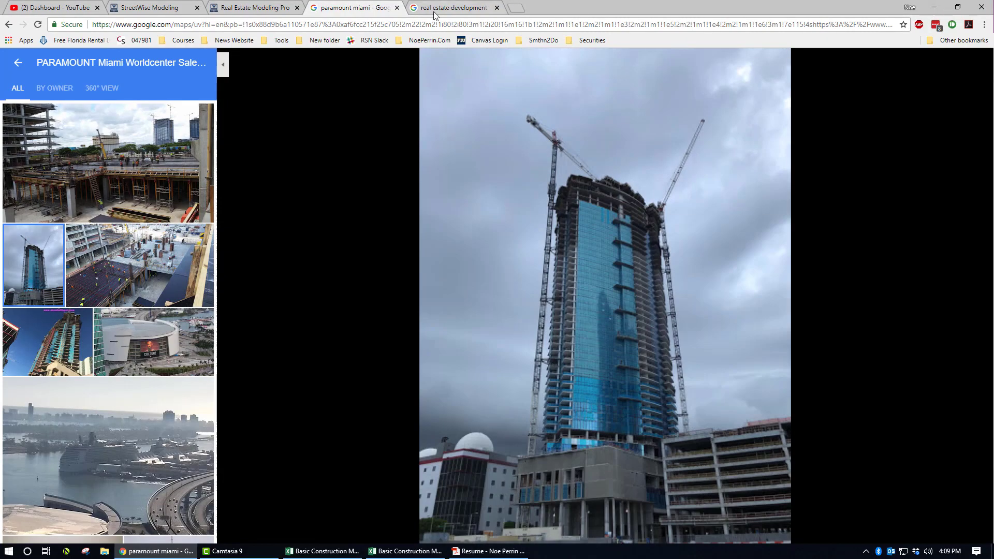
click(397, 8)
click(397, 8)
- Switch to Excel and compare the Basic Construction Model - Complete workbook with the Basic Construction Model - Blank workbook
click(406, 551)
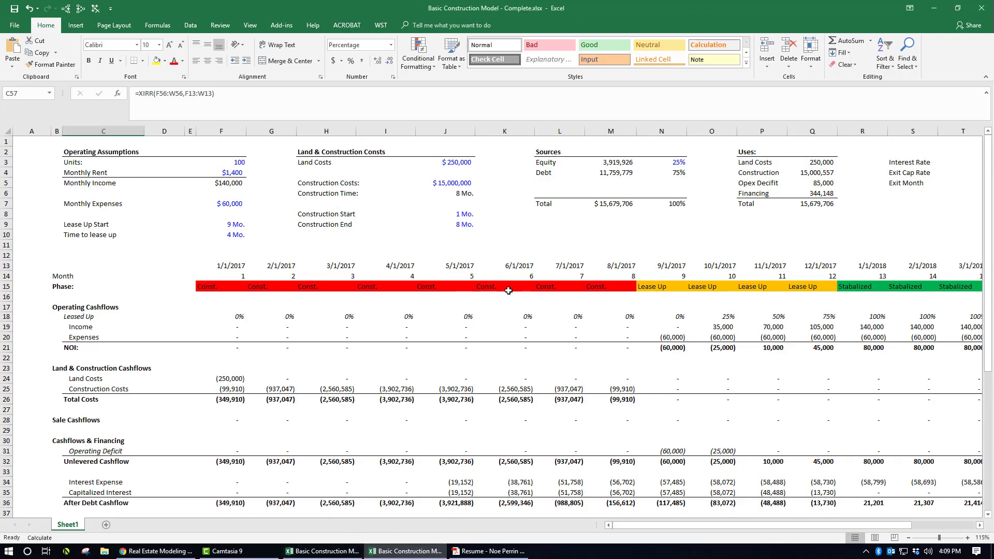
click(498, 307)
scroll(498, 307, down, 3)
scroll(498, 307, up, 3)
click(322, 551)
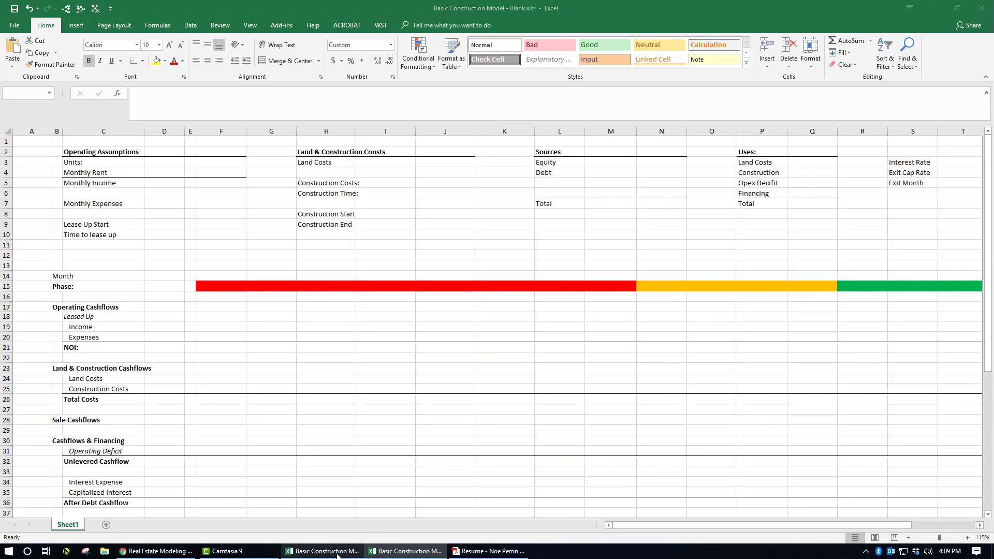
click(528, 246)
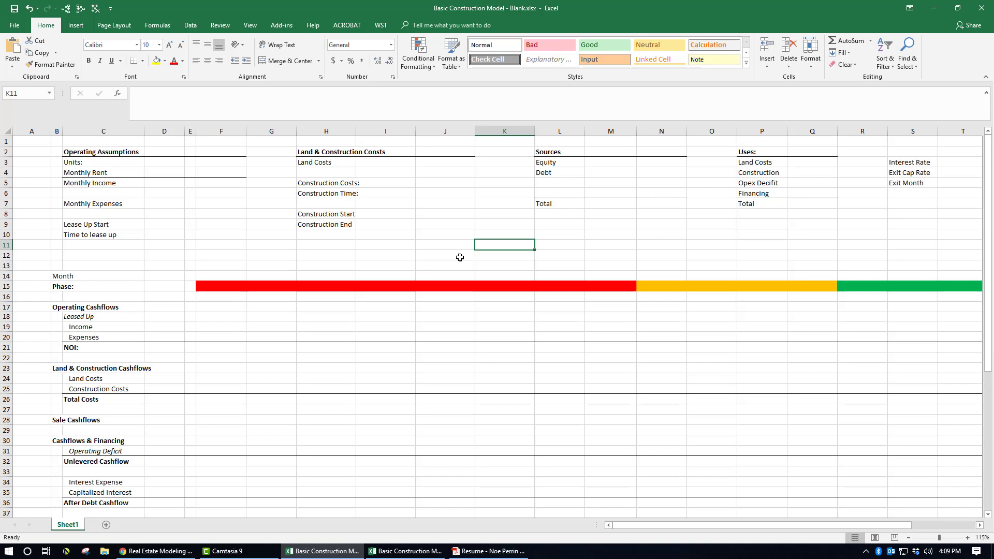
- Switch to Chrome and review the Real Estate Financial Modeling course page, including the instructor section and the Intermediate Level contents
click(171, 553)
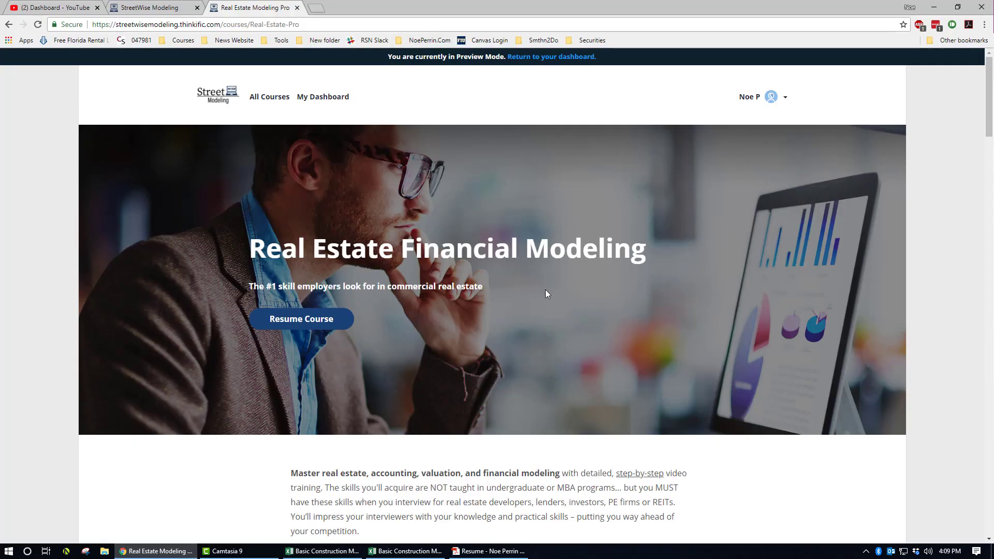
scroll(545, 291, down, 3)
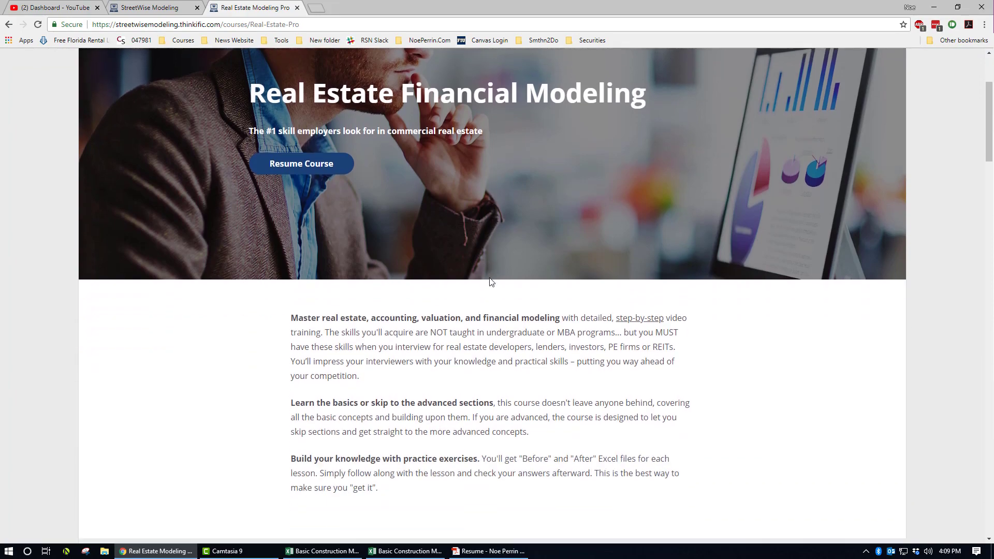
scroll(491, 282, up, 2)
scroll(492, 282, down, 10)
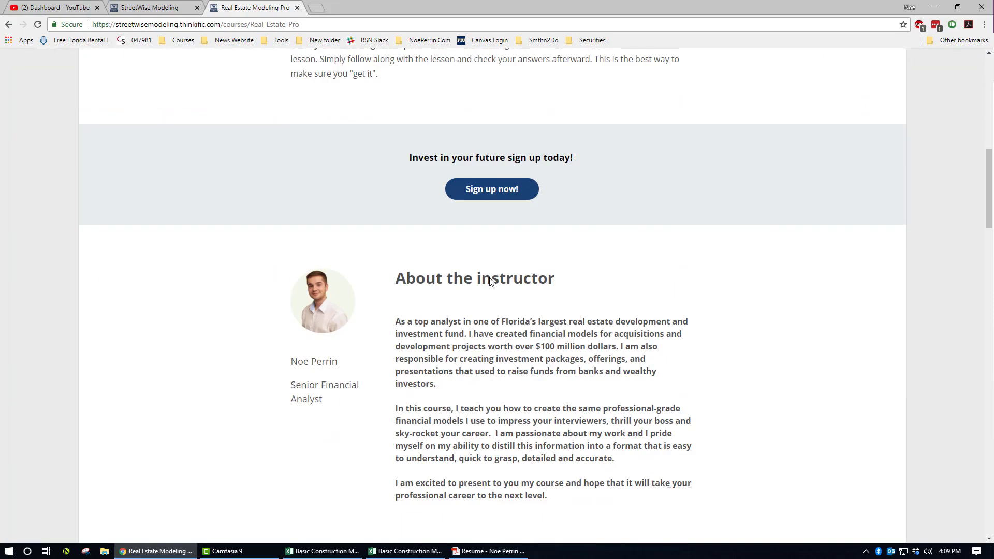
scroll(490, 281, down, 18)
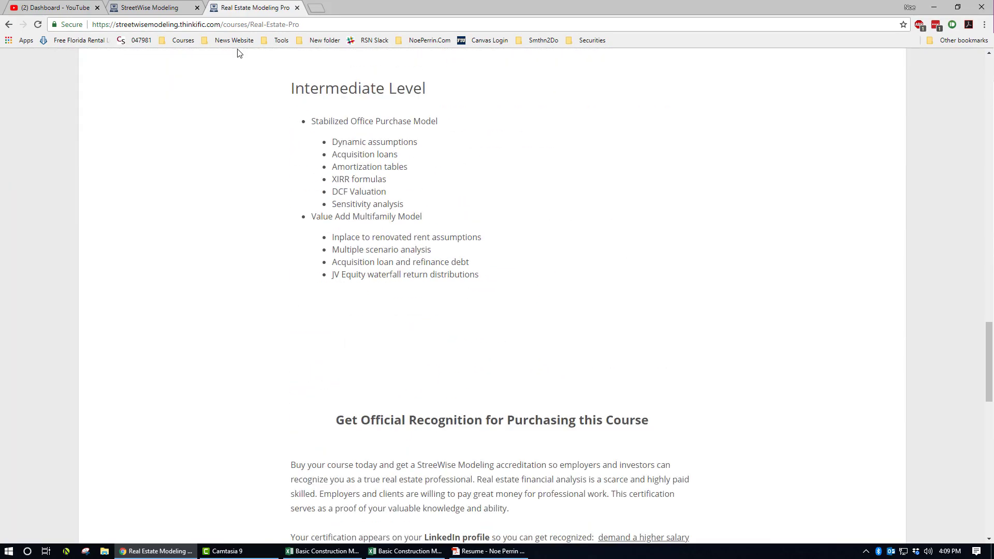
- Open the Sum, SumIF, Sum Product, Min, Max lesson from the Excel 101 chapter of the Real Estate Modeling Pro course
click(156, 8)
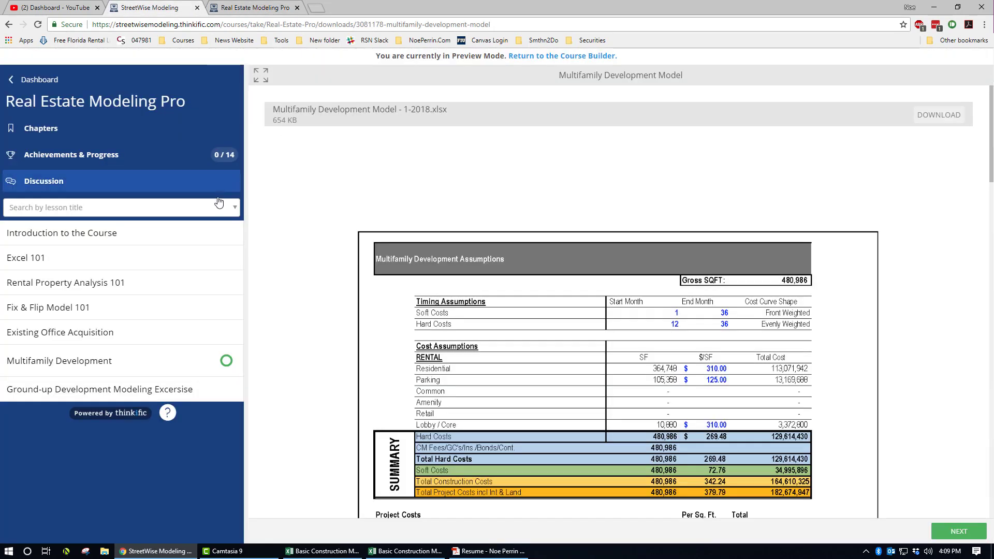
click(106, 234)
click(104, 418)
click(104, 331)
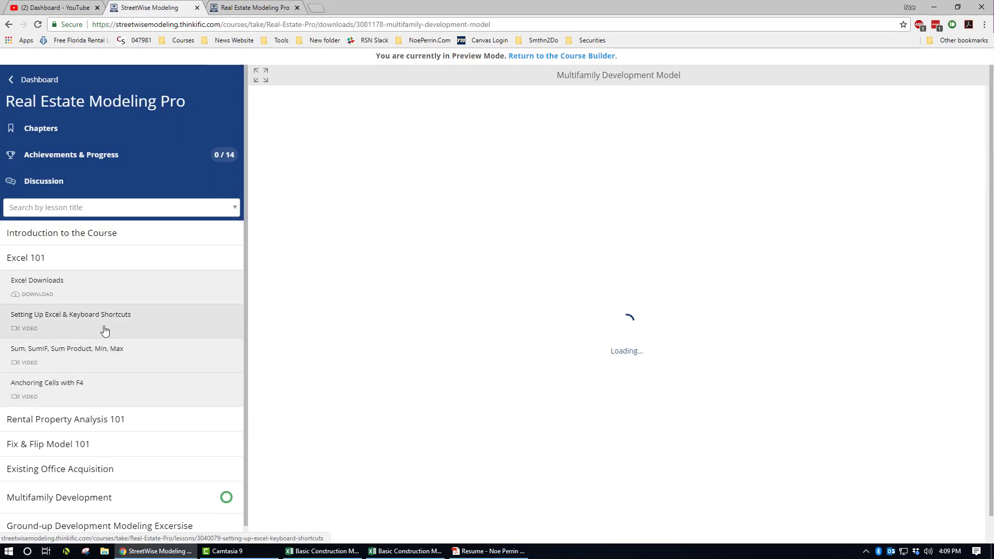
click(120, 369)
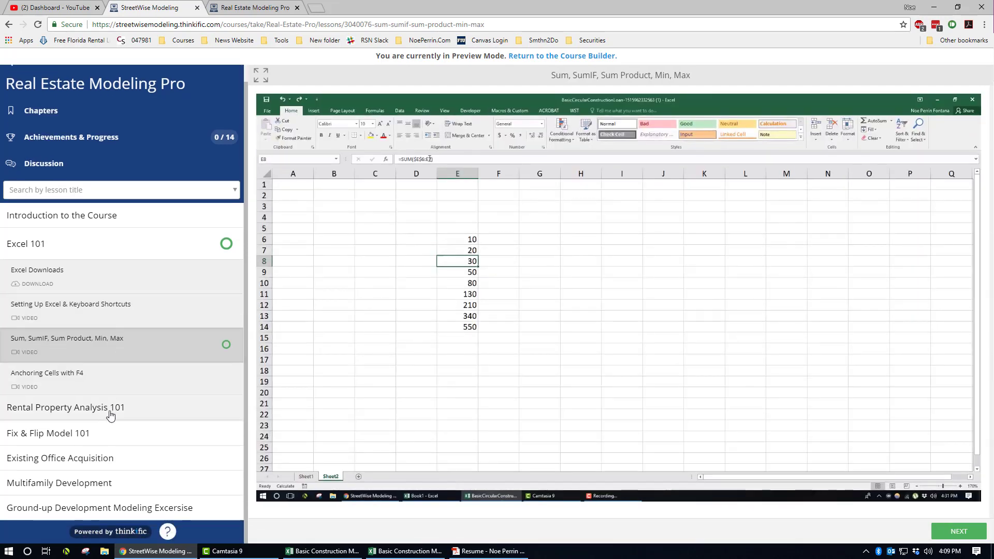
- View the How to use the Rental Property Model lesson and the Existing Office Purchase download in the course
click(110, 411)
click(120, 357)
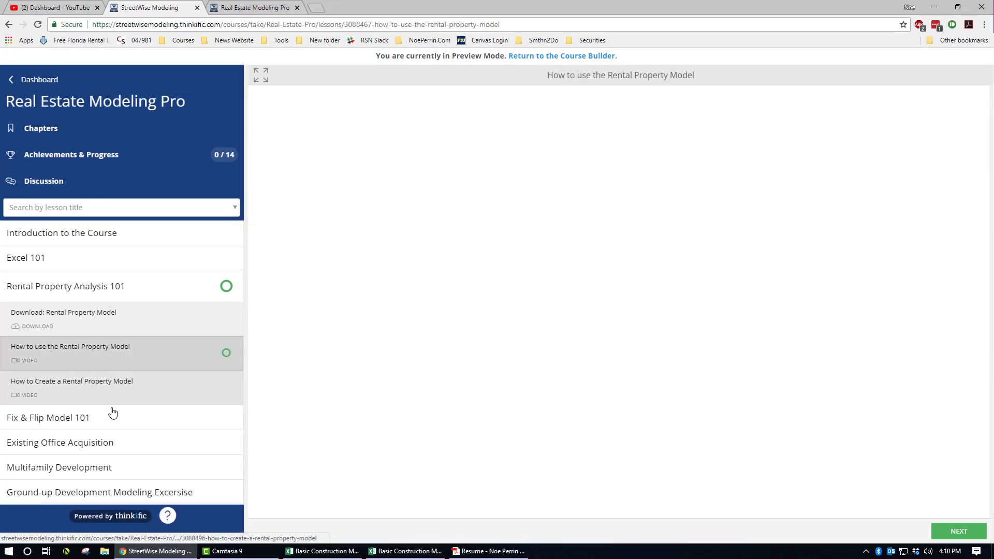
click(113, 416)
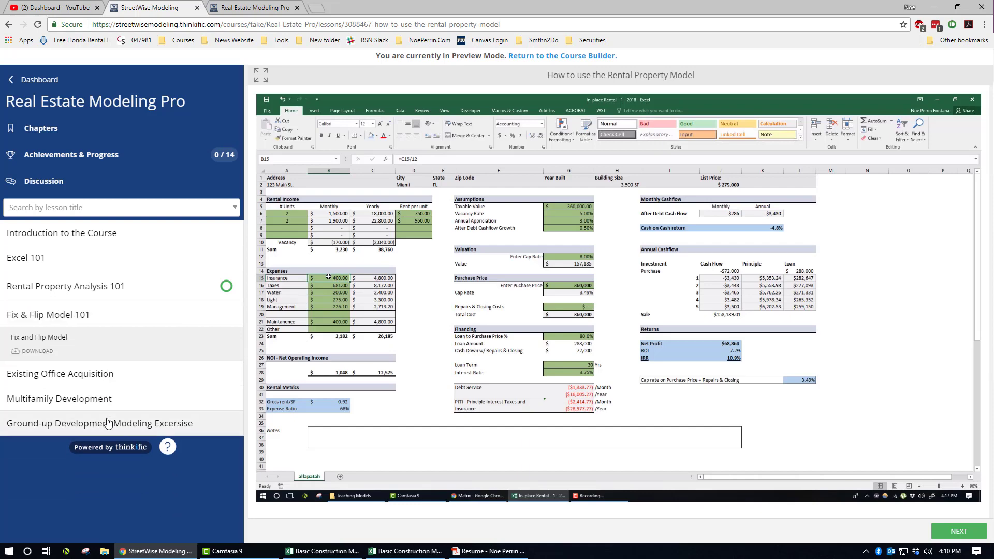
click(117, 386)
click(111, 365)
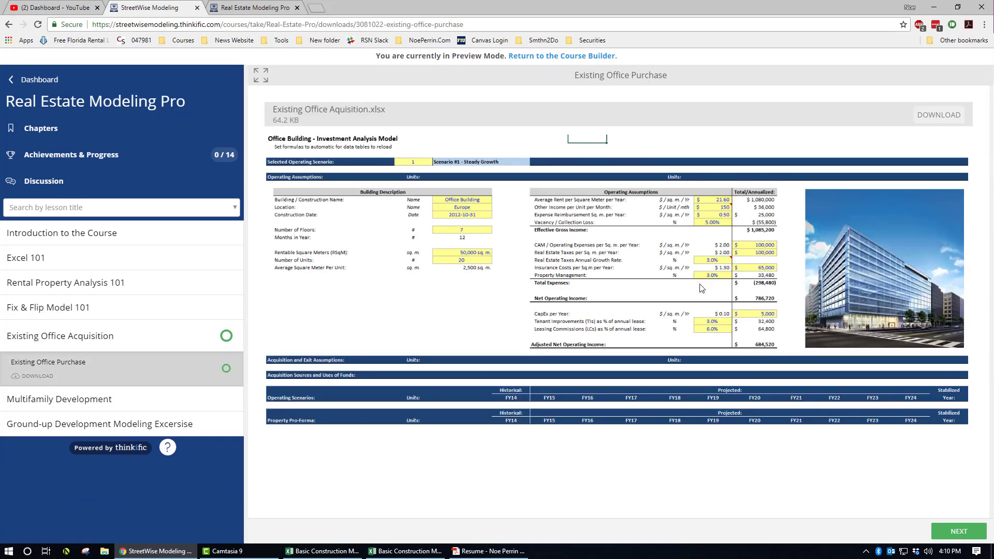
- View the Multifamily Development Model and How to Model a Real Estate Construction Loan download lessons
click(138, 399)
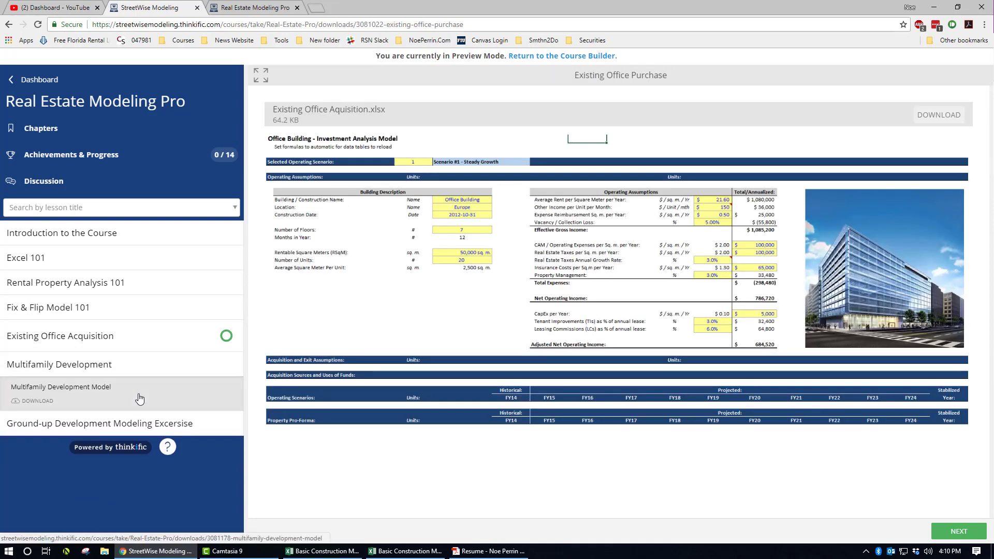
click(134, 387)
click(164, 425)
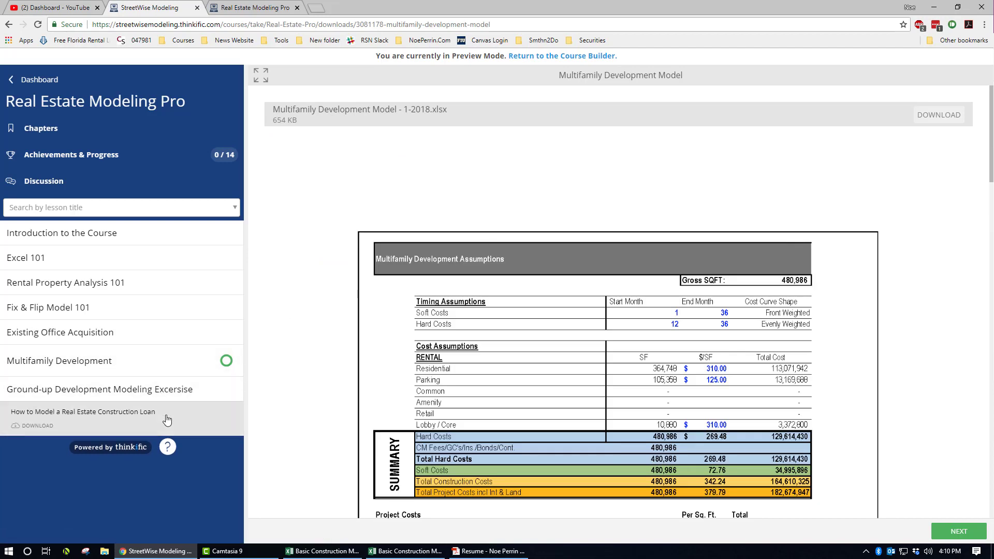
click(187, 413)
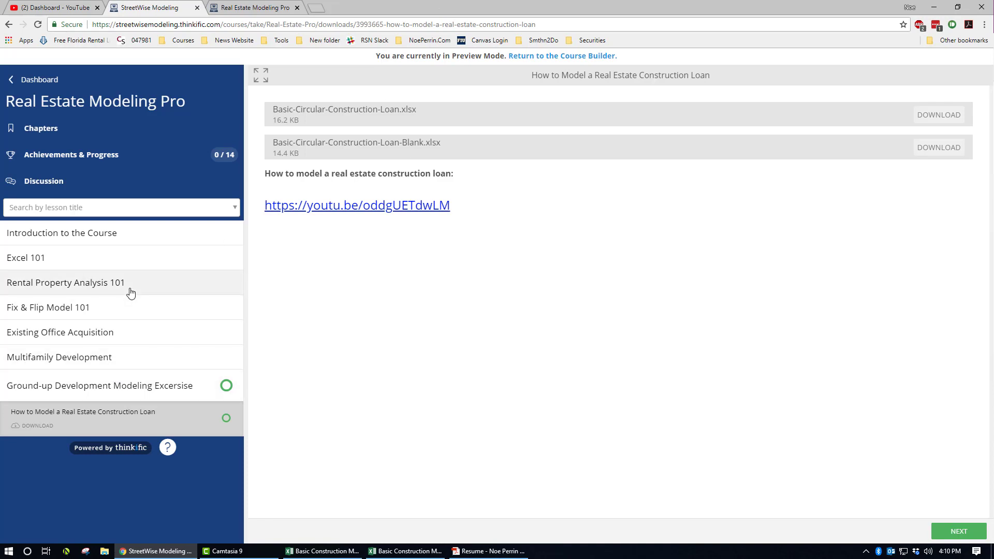
- Return to Excel and look over the blank and completed construction models, ending on the Complete workbook
click(394, 552)
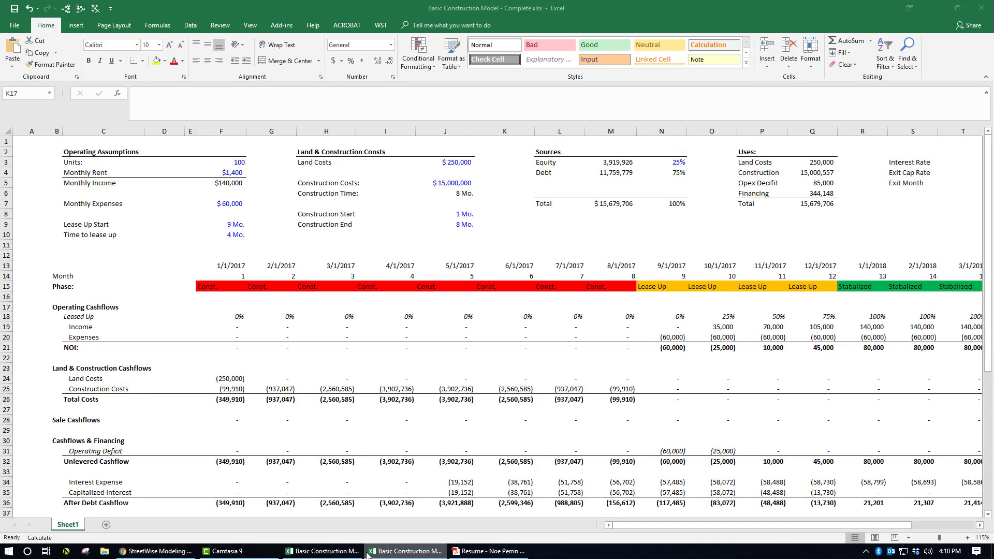
click(356, 552)
click(277, 223)
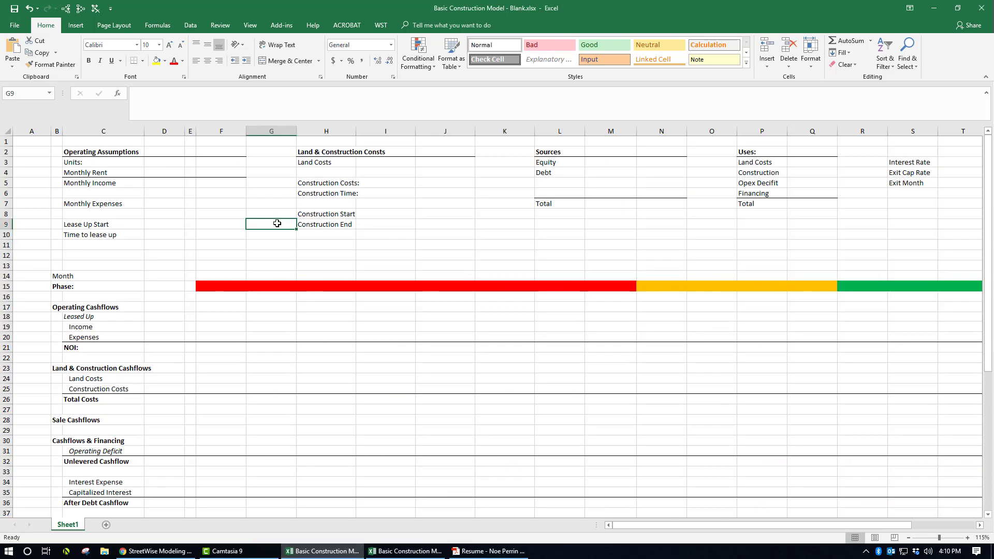
click(410, 552)
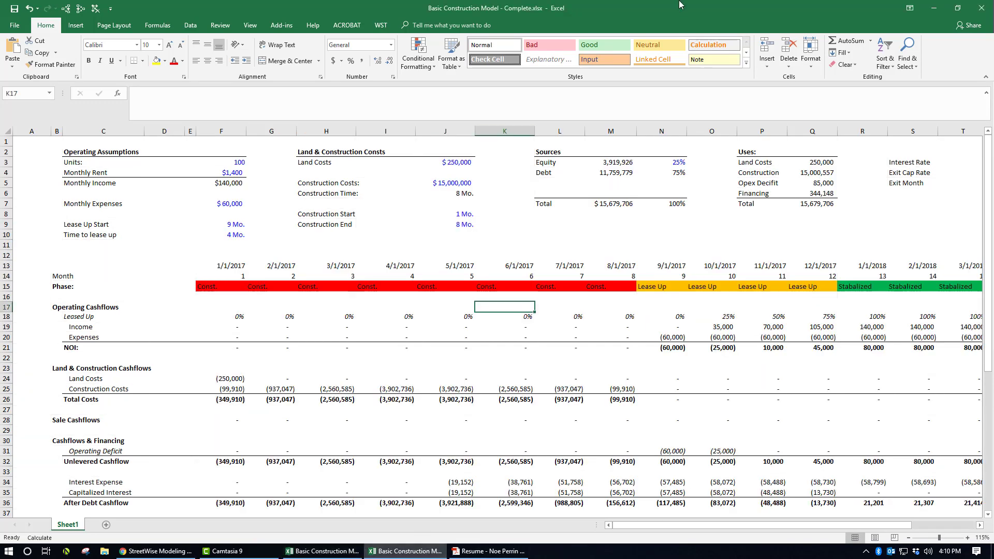
- Return to the blank construction model and set Units to 100 and Monthly Rent to $1,400 in the Operating Assumptions
drag(689, 5, 689, 0)
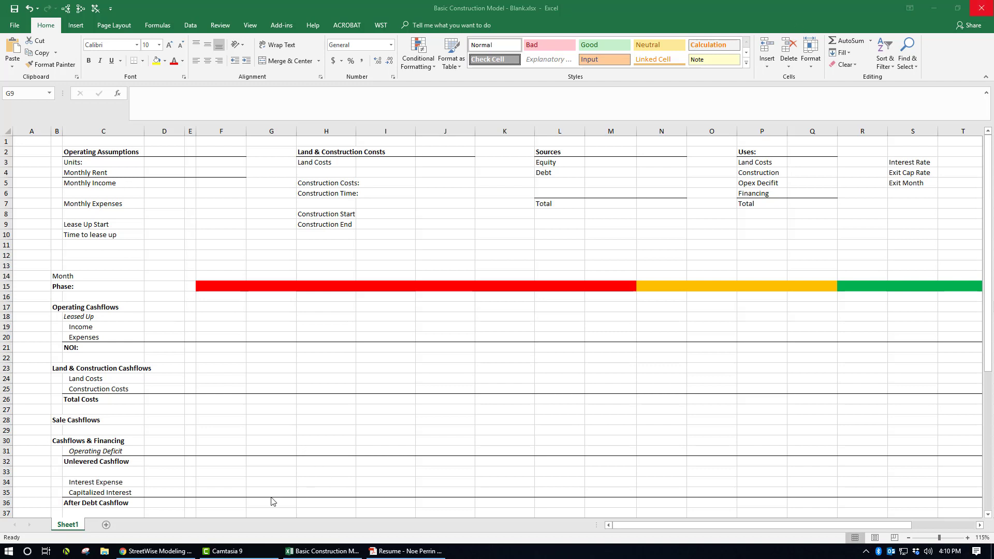
click(452, 250)
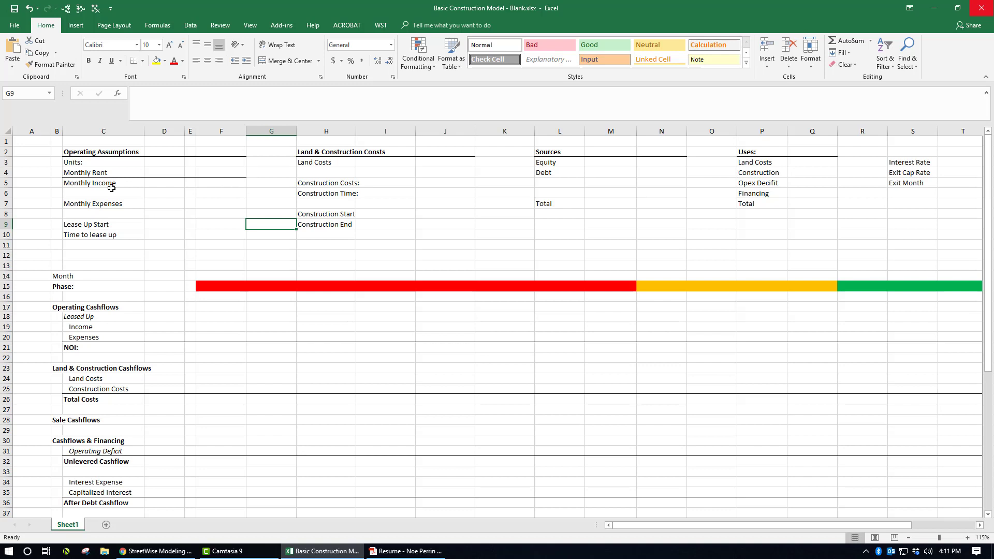
click(96, 162)
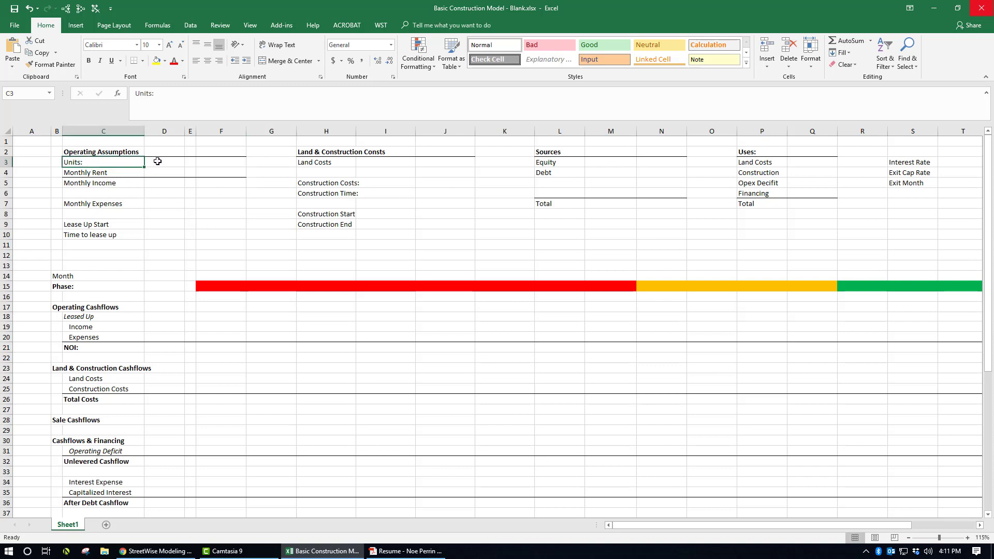
click(211, 162)
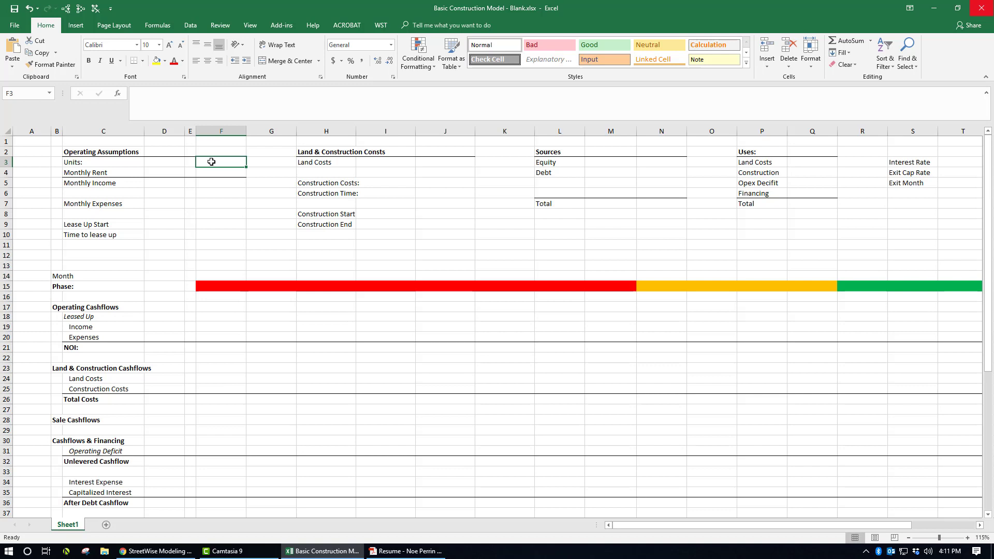
text(100)
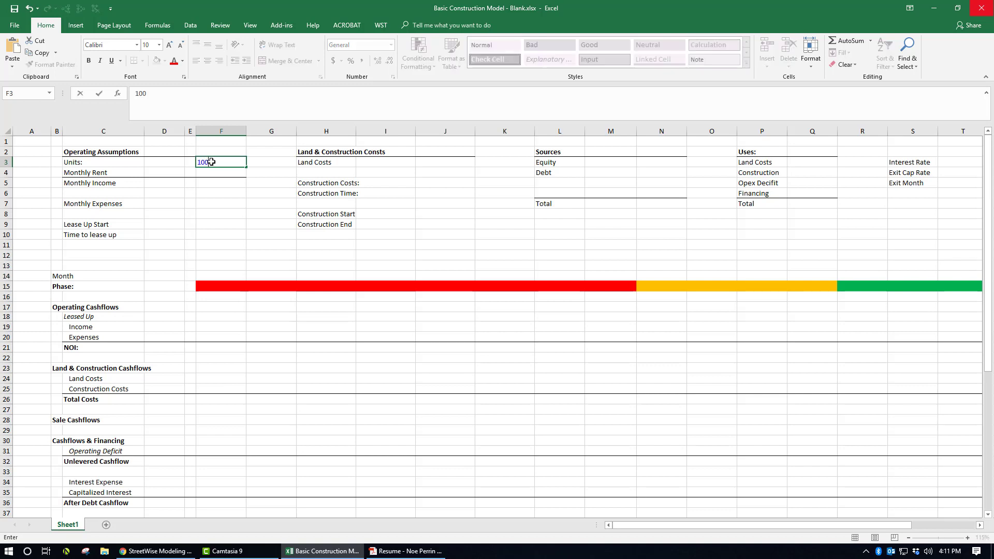
key(Return)
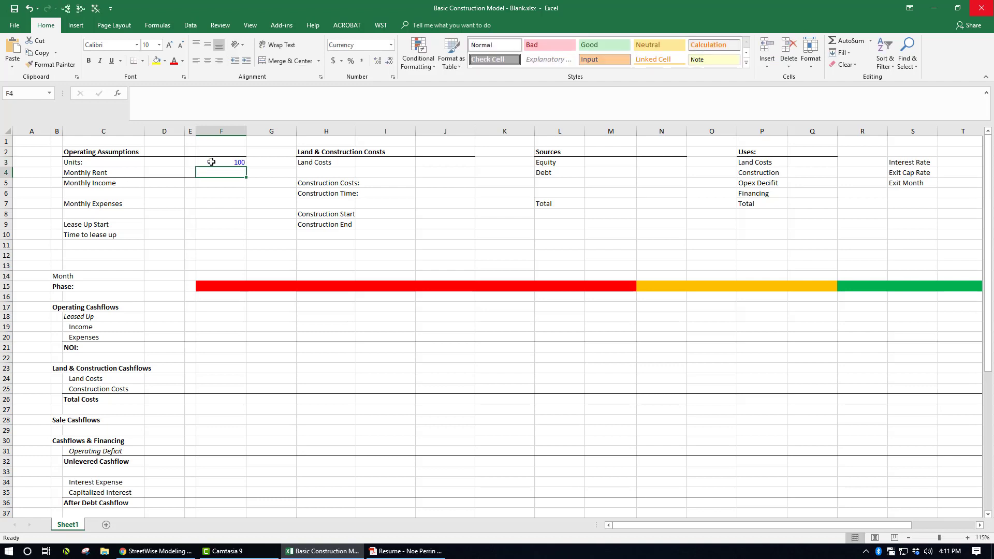
text(1400)
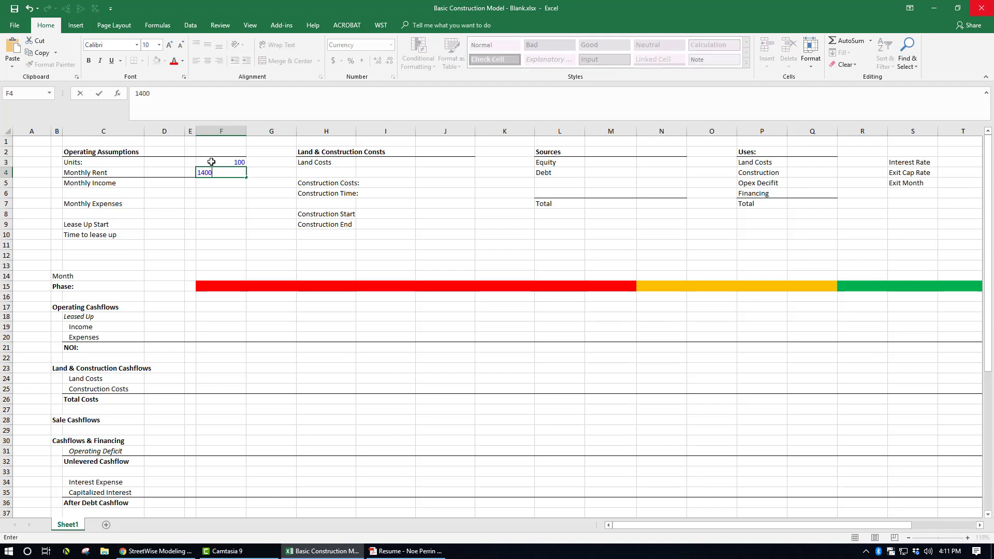
key(Return)
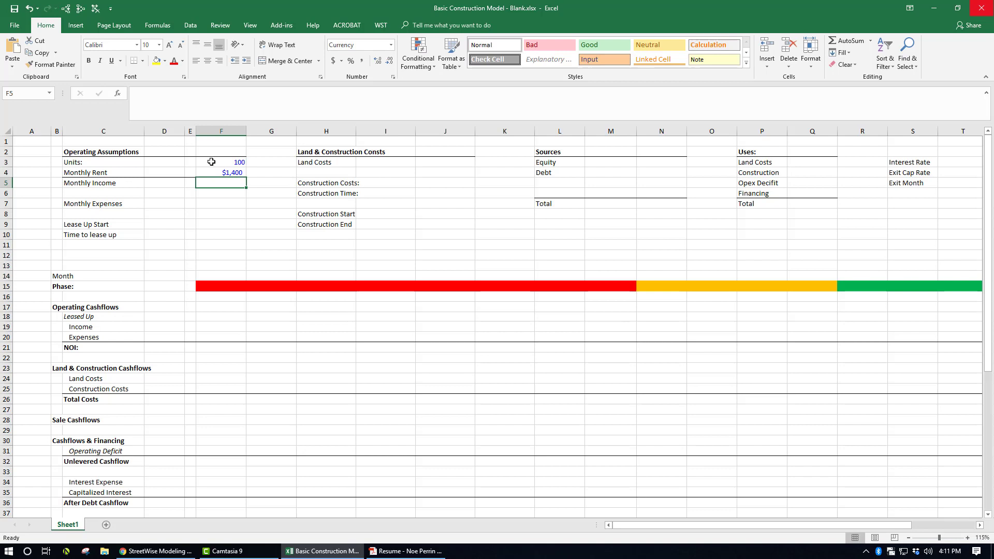
- Calculate Monthly Income in F5 by multiplying the units by the monthly rent with =F3*F4
text(=)
key(Up)
key(Up)
text(*)
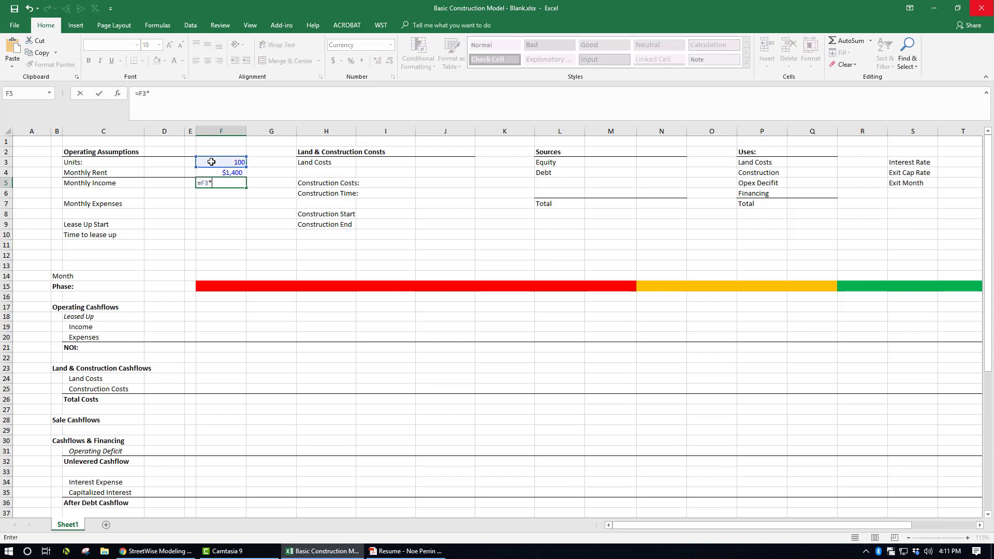
key(Up)
key(Return)
key(Up)
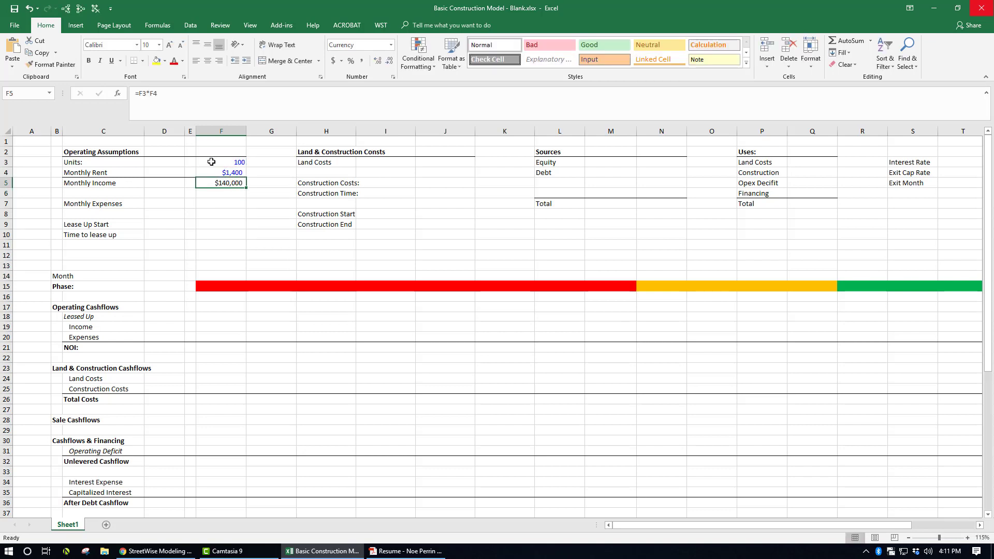
- Enter Monthly Expenses of $60,000 in F7 of the Operating Assumptions
key(Down)
key(Down)
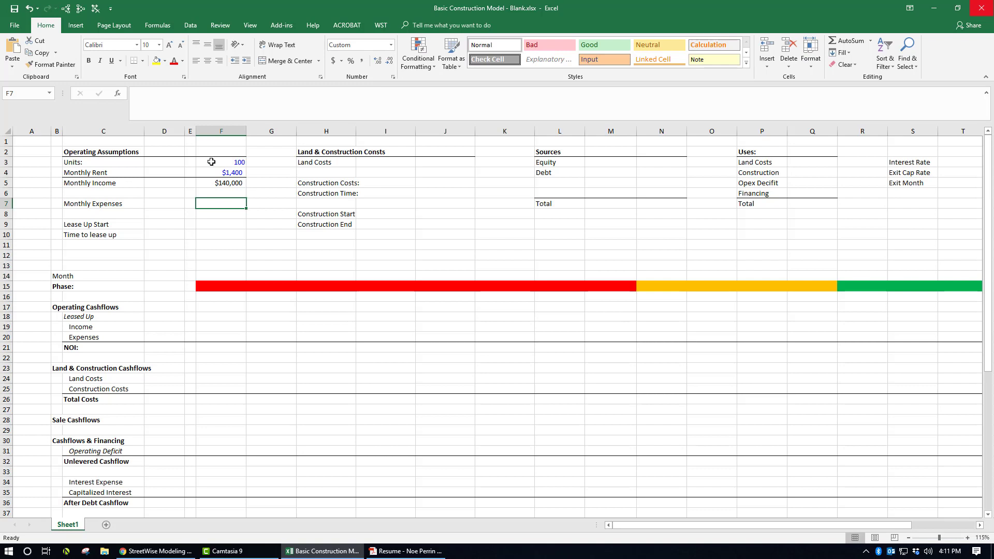
text(60)
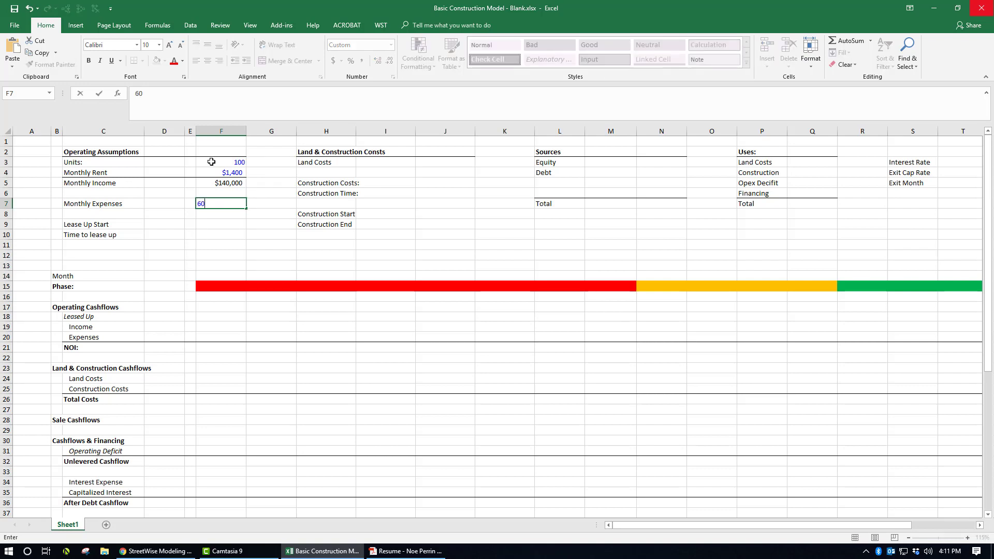
text(000)
key(Return)
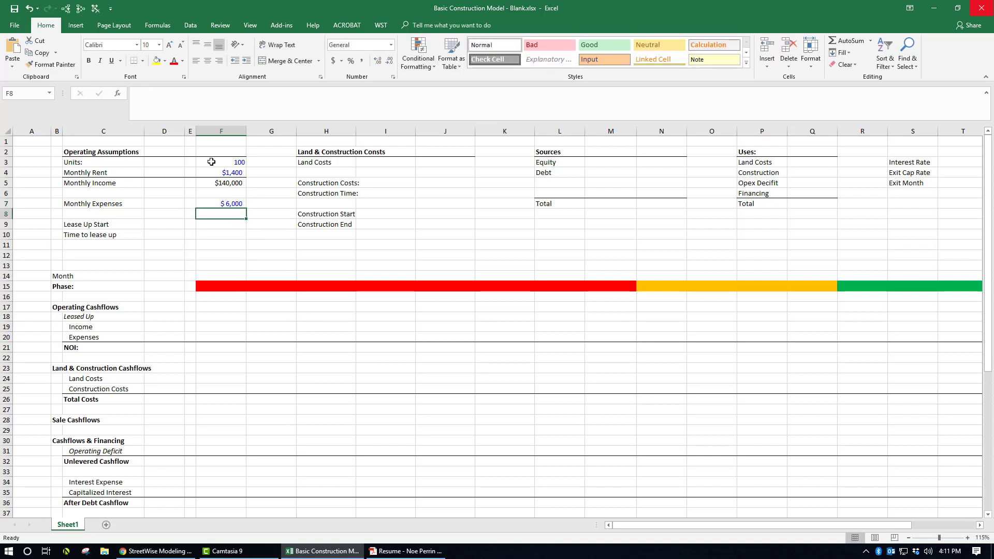
key(Up)
key(F2)
key(Return)
- Calculate the share of monthly income left after expenses in G7 with =(F5-F7)/F5 and format it as a percentage
key(Up)
key(Up)
key(Right)
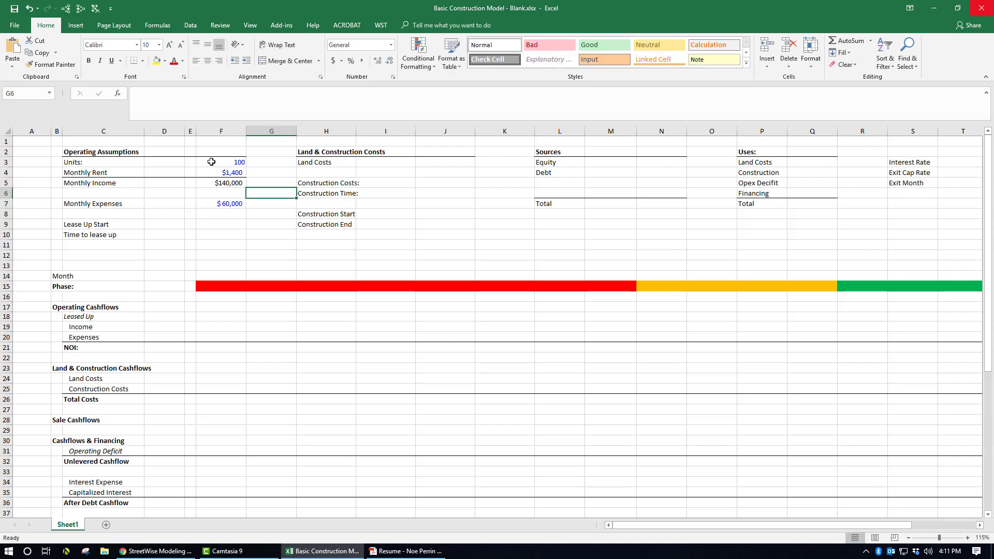
key(Down)
text(=)
key(Left)
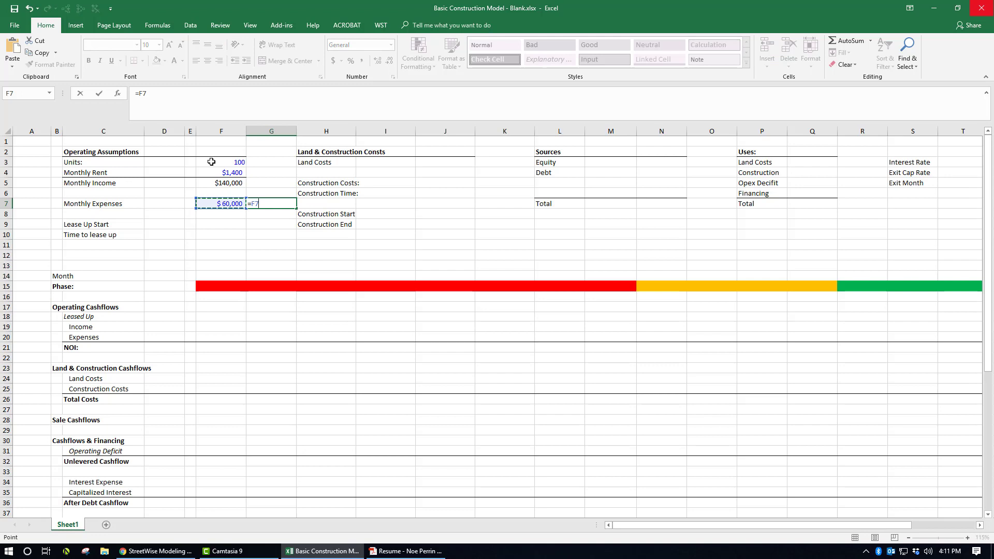
key(BackSpace)
key(BackSpace)
text(()
key(Up)
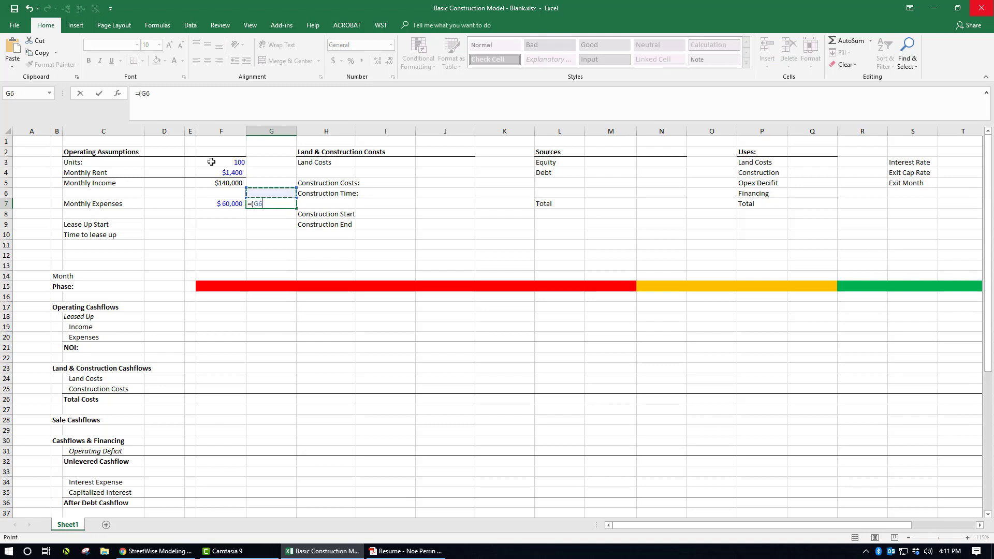
key(Up)
key(Left)
text(-)
key(Left)
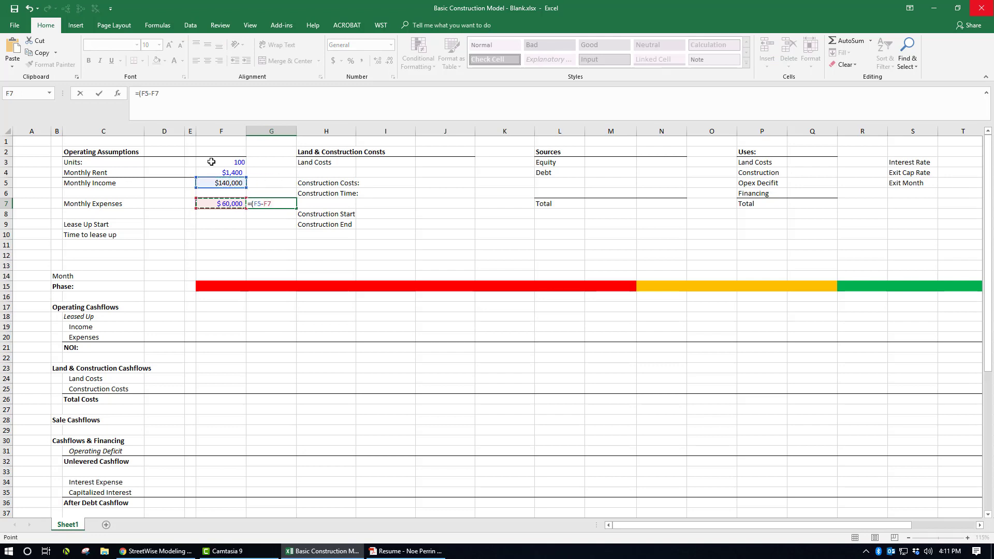
text()/)
key(Up)
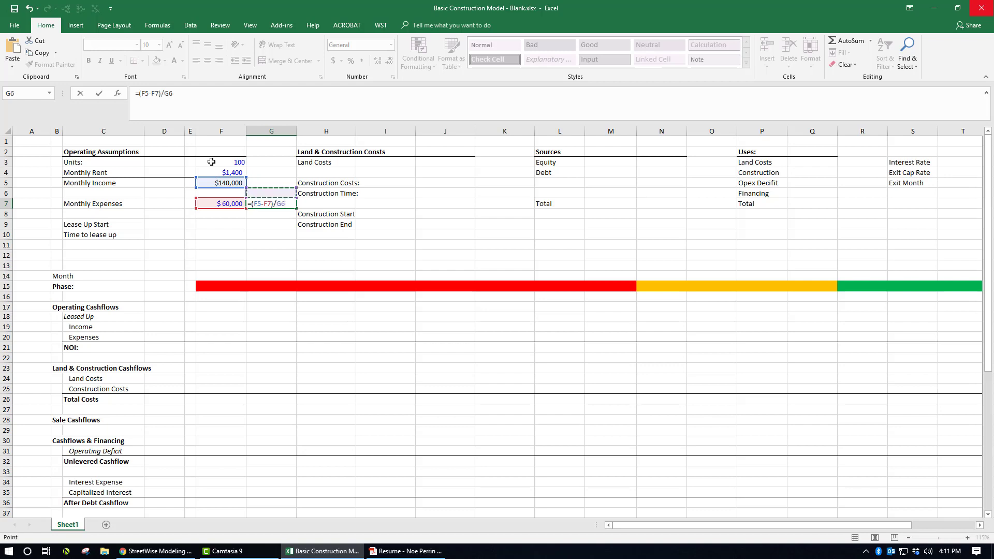
key(Up)
key(Left)
key(Up)
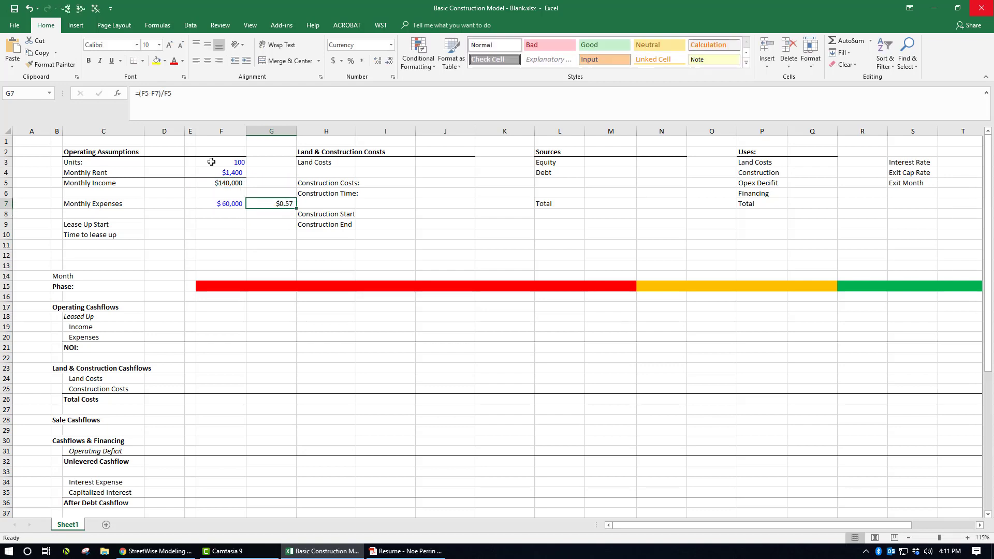
key(ctrl+shift+percent)
key(Down)
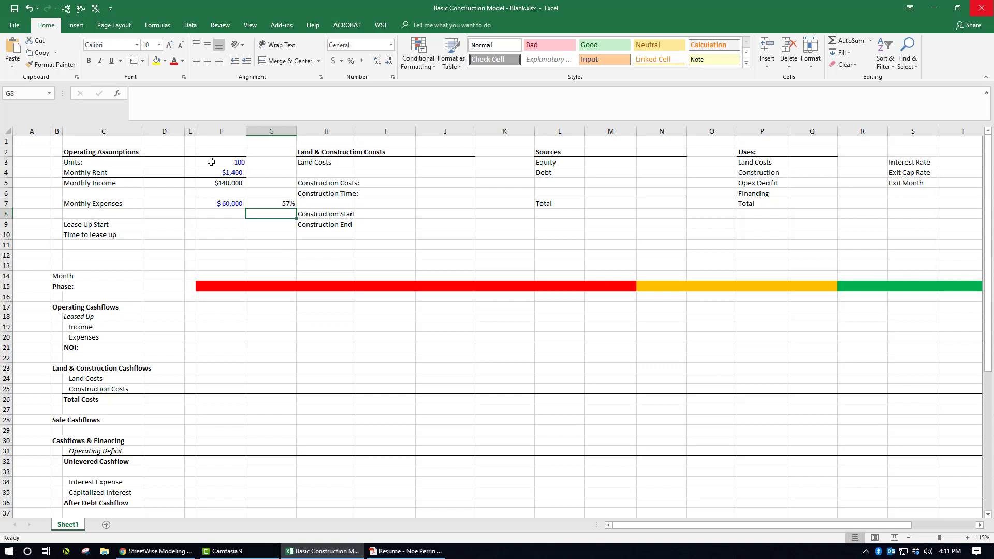
- Calculate the expense ratio in G8 with =1-G7
text(=1-)
key(Left)
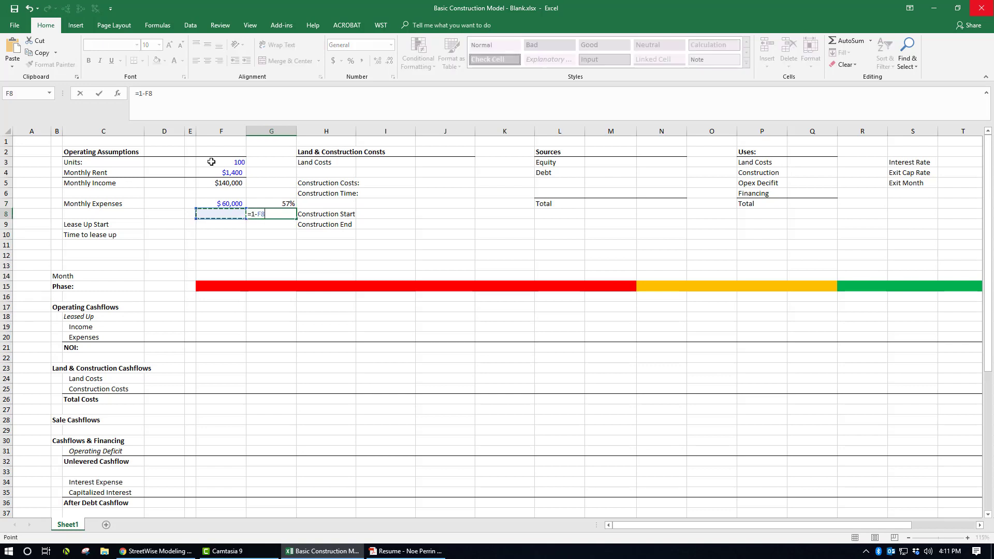
key(Up)
key(Right)
key(Return)
key(Up)
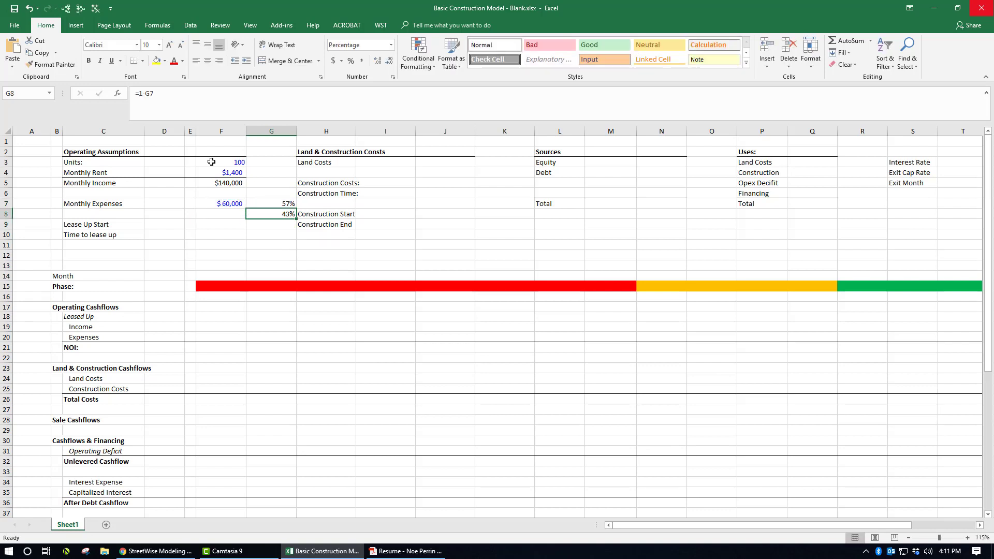
- Set Monthly Expenses in F7 to $70,000
key(Up)
key(Left)
text(70)
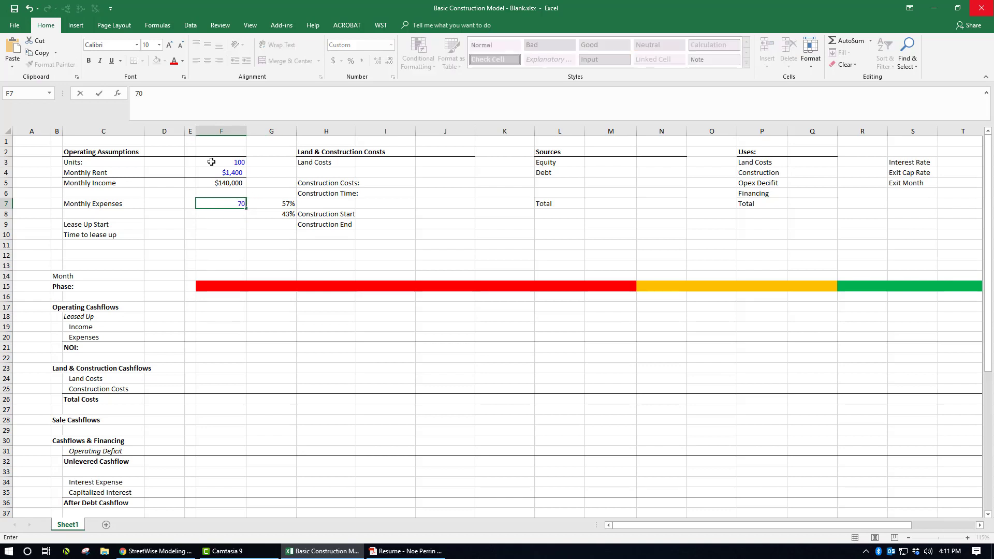
key(ctrl+Return)
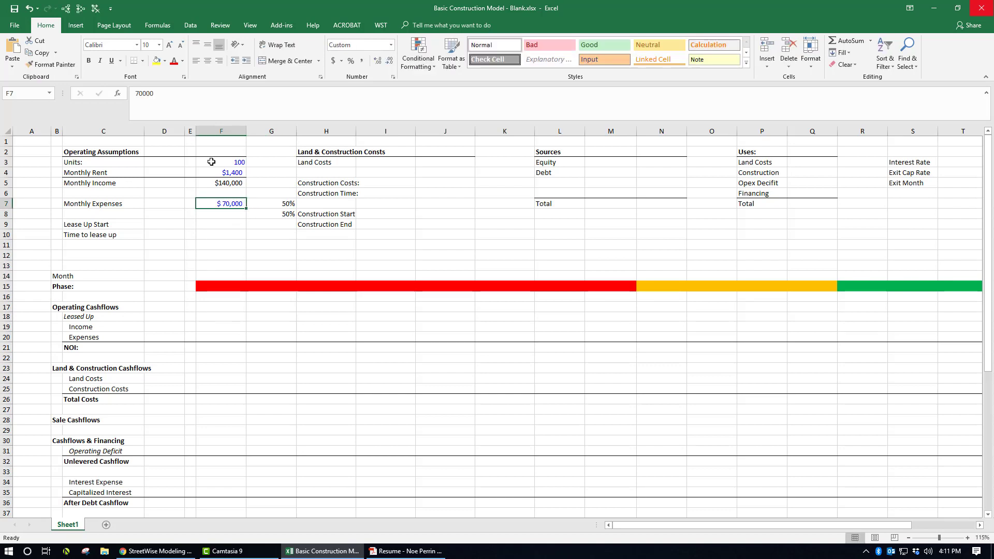
- Set Lease Up Start to 9 months and Time to lease up to 4 months in the Operating Assumptions
key(Down)
key(Down)
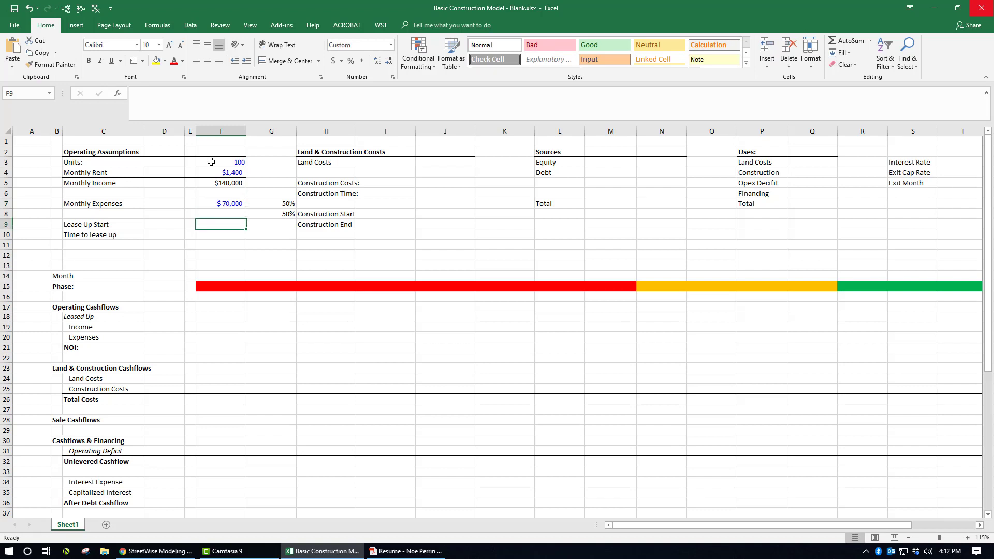
key(Left)
key(Left)
key(Left)
key(Down)
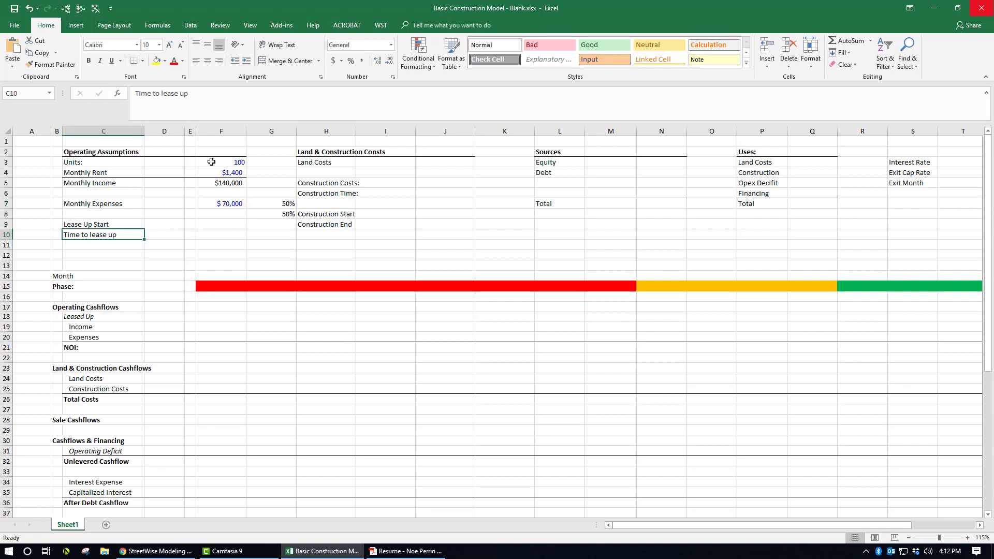
key(Right)
key(Right)
key(Right)
key(Up)
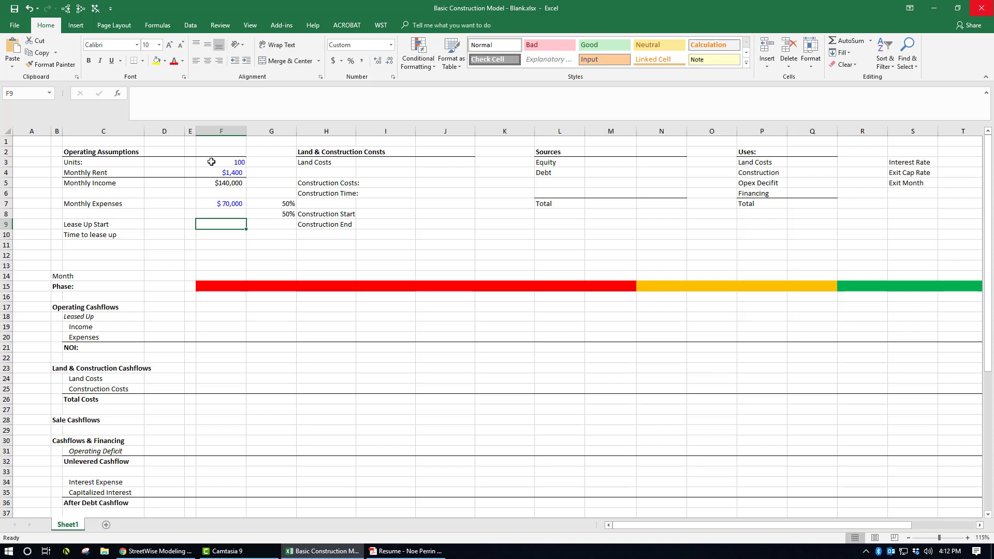
text(9)
key(Return)
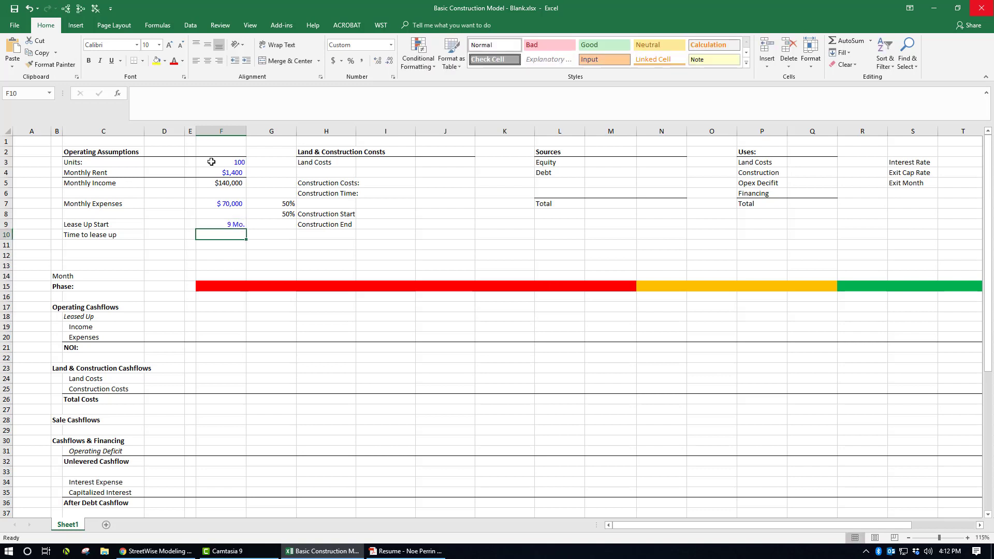
text(4)
key(Return)
- Enter Land Costs of $2,500,000 in J3 of the land and construction section
key(Right)
key(Right)
key(Right)
key(Up)
key(Right)
key(Up)
key(Up)
key(Up)
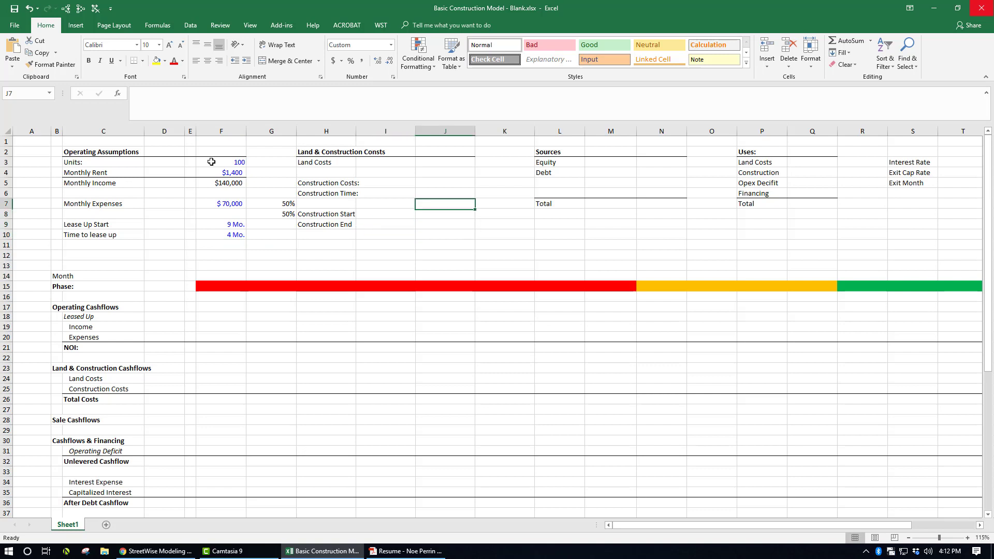
key(Up)
key(Up)
key(Up)
key(Up)
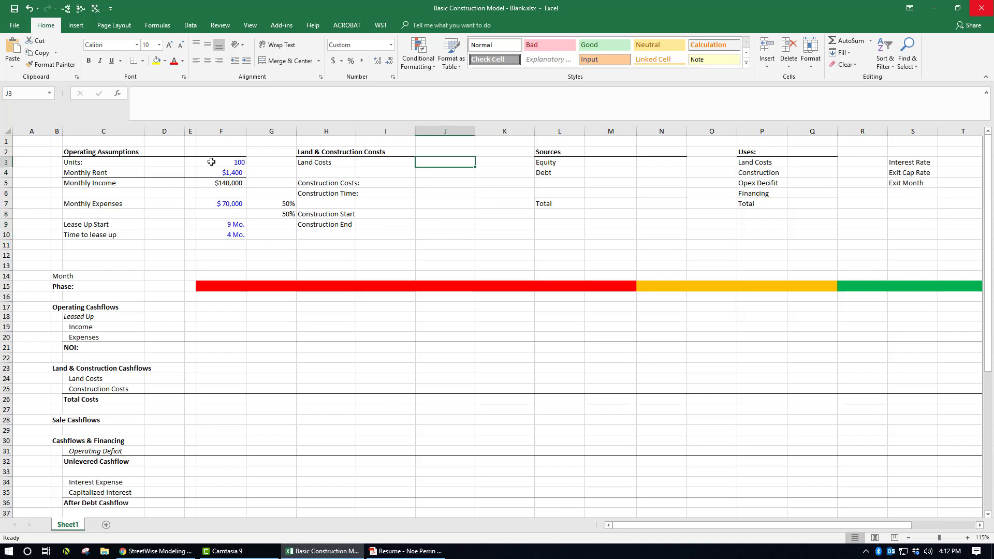
text(2,5)
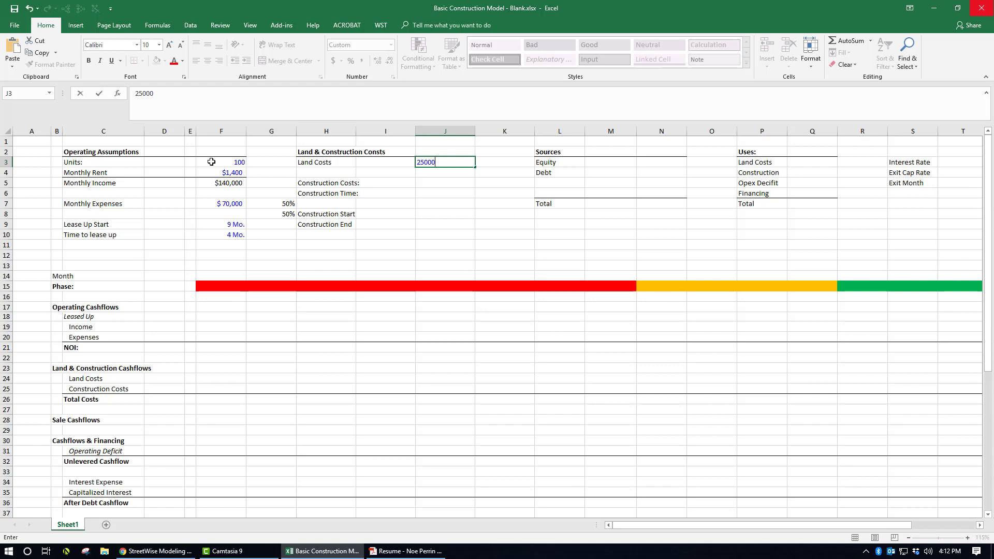
text(00,00)
key(Return)
key(Up)
key(F2)
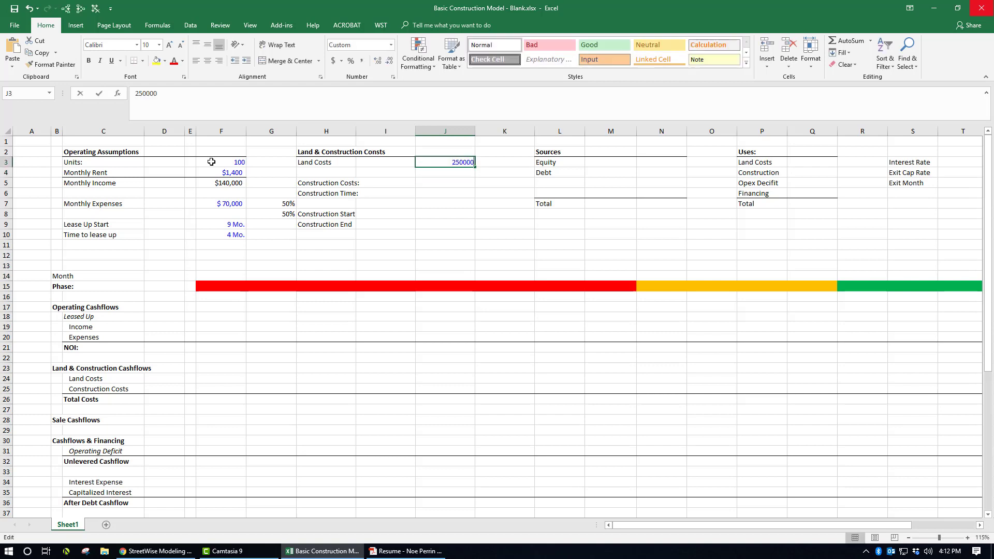
text(0)
key(Return)
- Enter Construction Costs of $15,000,000 in J5 of the land and construction section
key(Down)
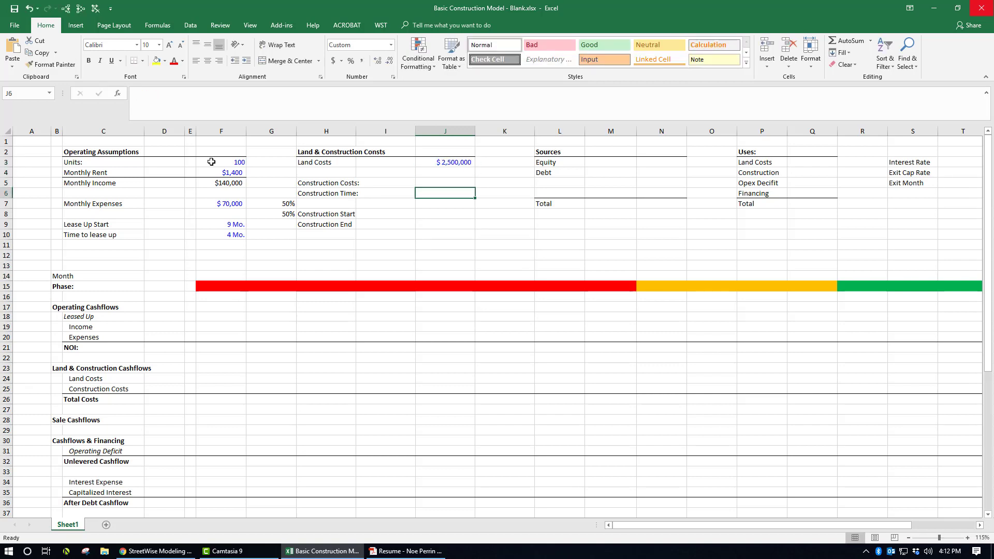
text(15)
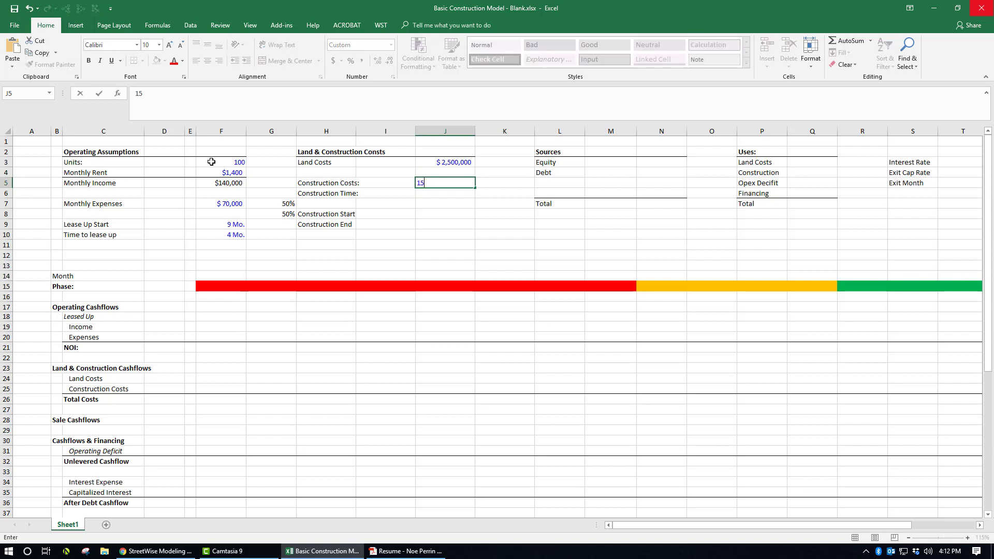
text(,000,)
text(000000)
key(Return)
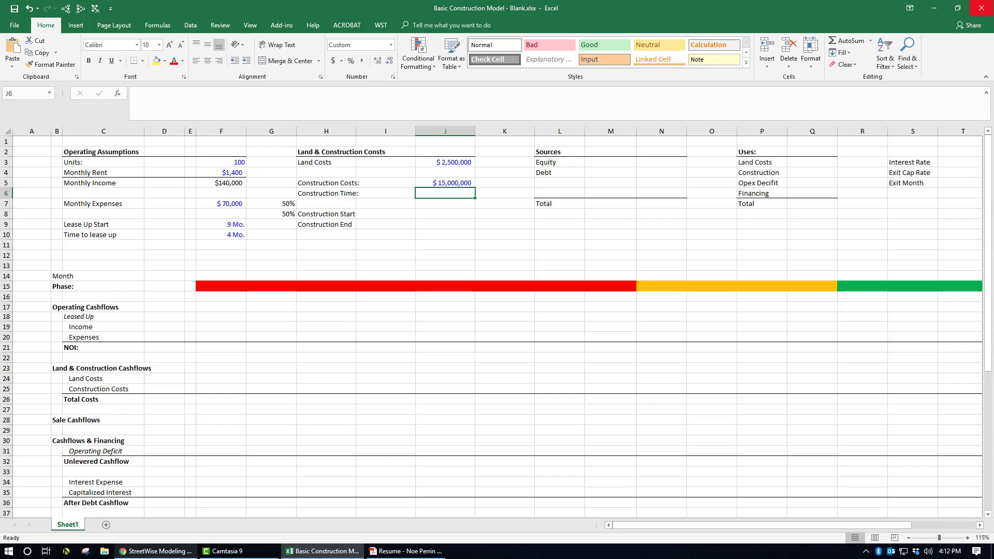
- Switch to Chrome, download the Multifamily Development Model workbook from the Multifamily Development lesson, and open it in Excel with editing enabled
click(156, 551)
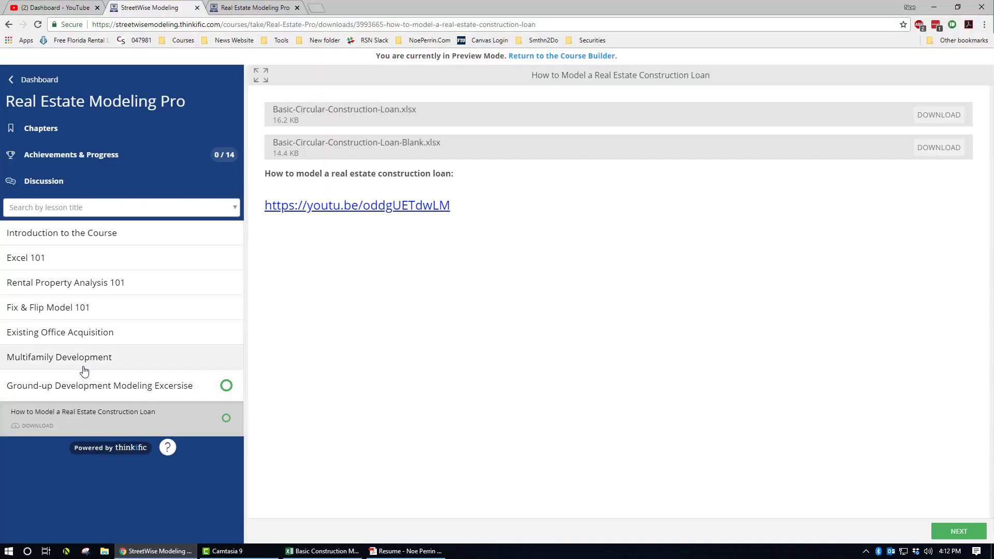
click(67, 358)
click(97, 380)
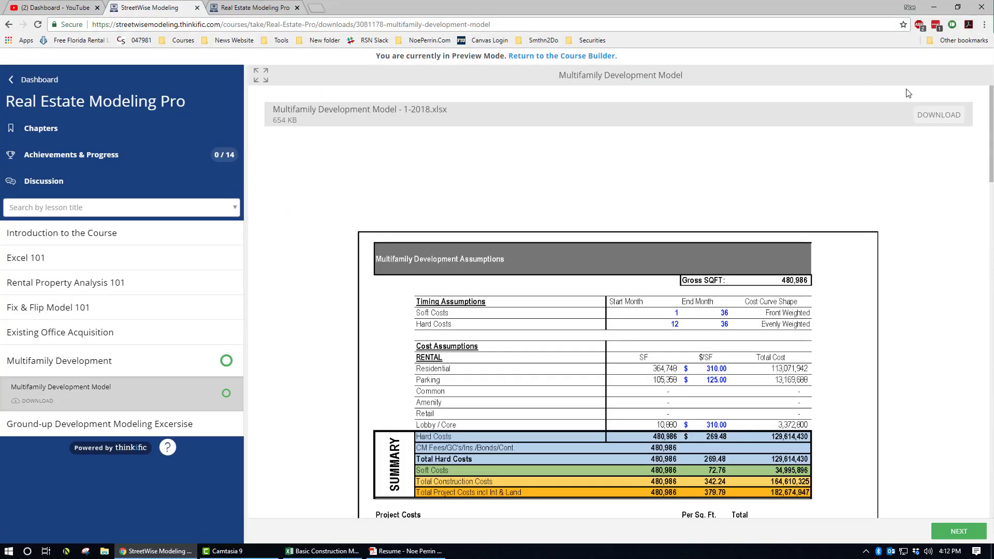
click(954, 117)
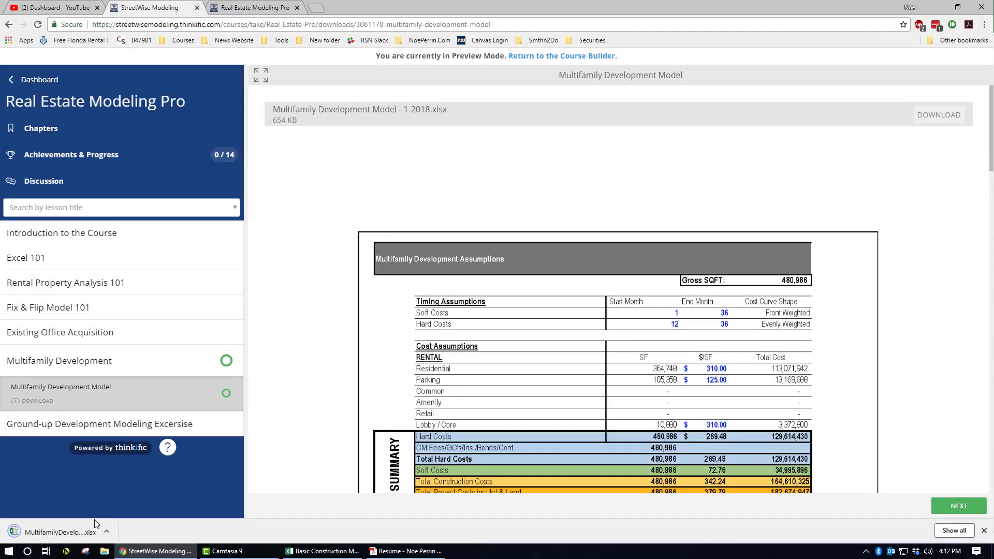
click(83, 534)
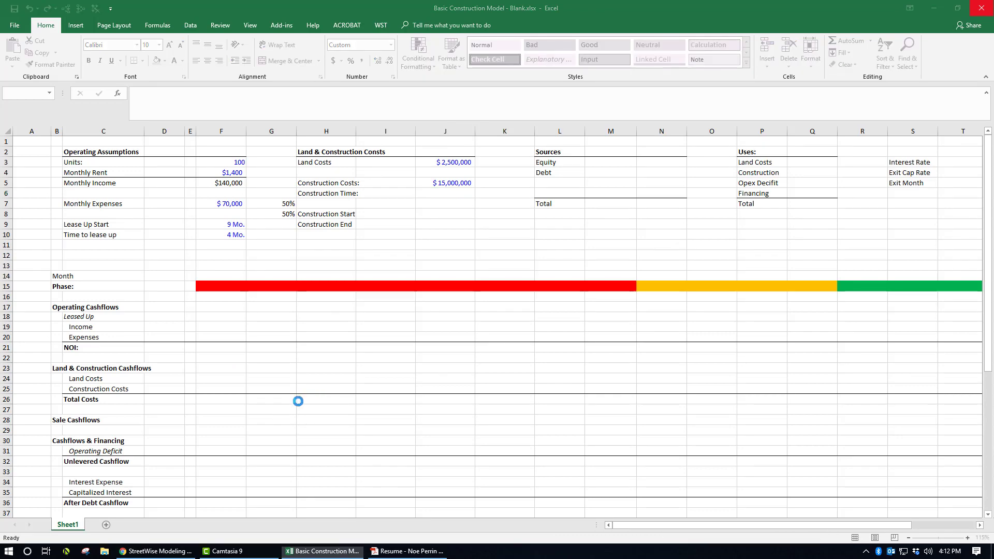
scroll(285, 270, up, 12)
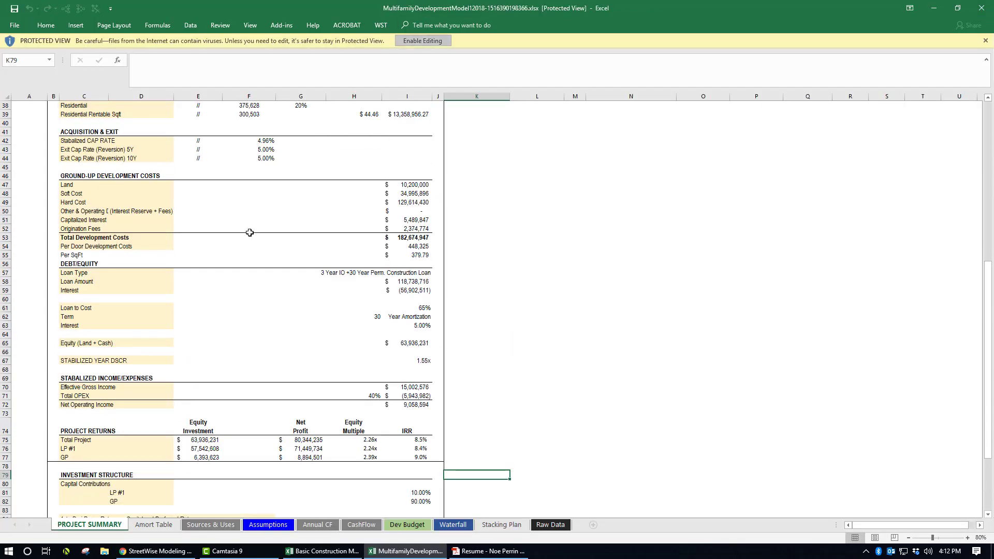
click(422, 41)
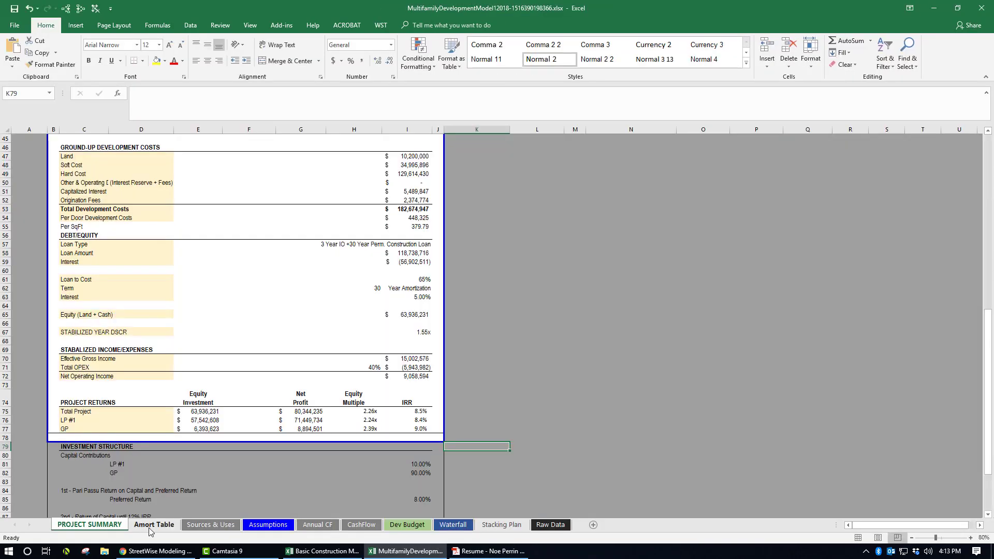
- Examine the amortization, assumptions and development budget sheets of the multifamily model, including the soft costs, and return to the Basic Construction Model workbook
click(154, 524)
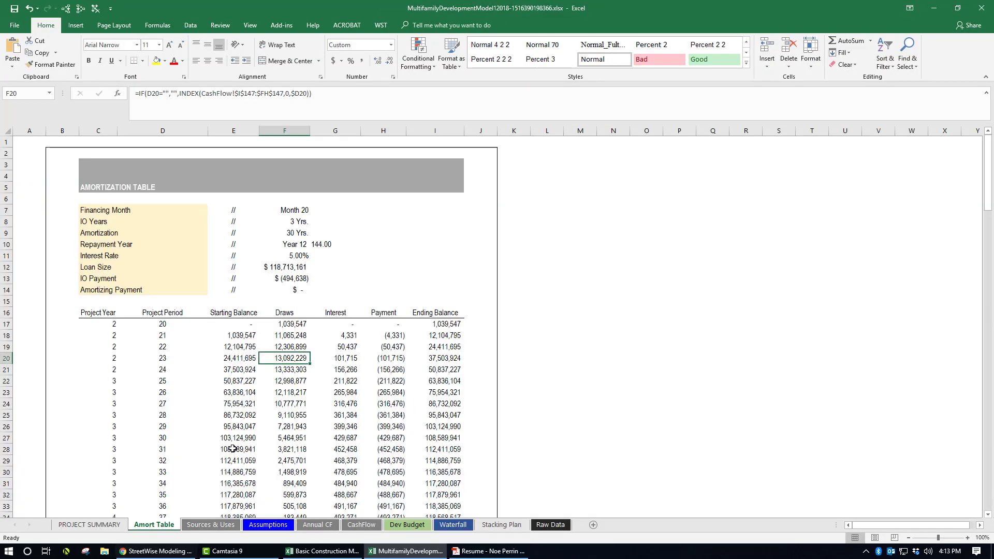
scroll(271, 328, down, 3)
click(210, 525)
click(267, 525)
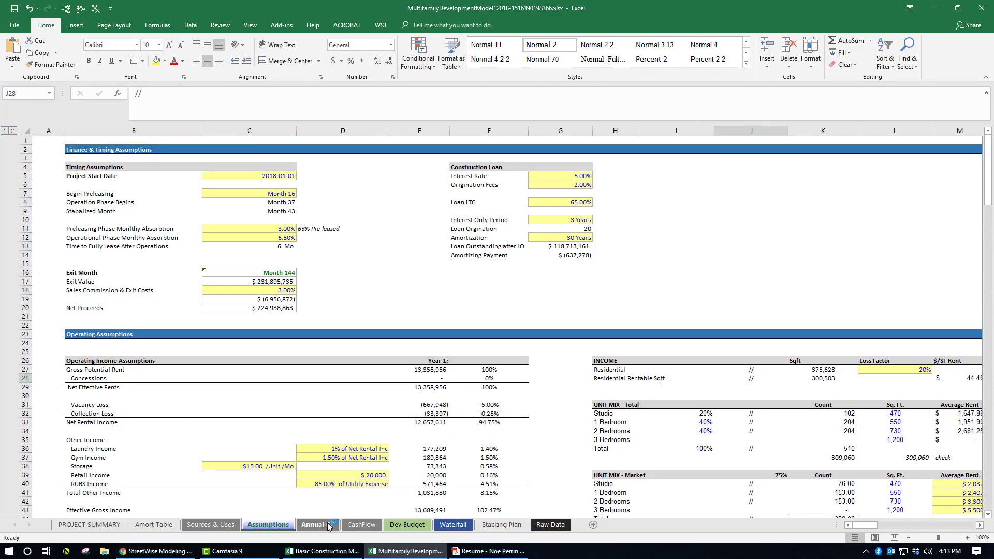
click(328, 524)
click(409, 525)
scroll(299, 318, up, 14)
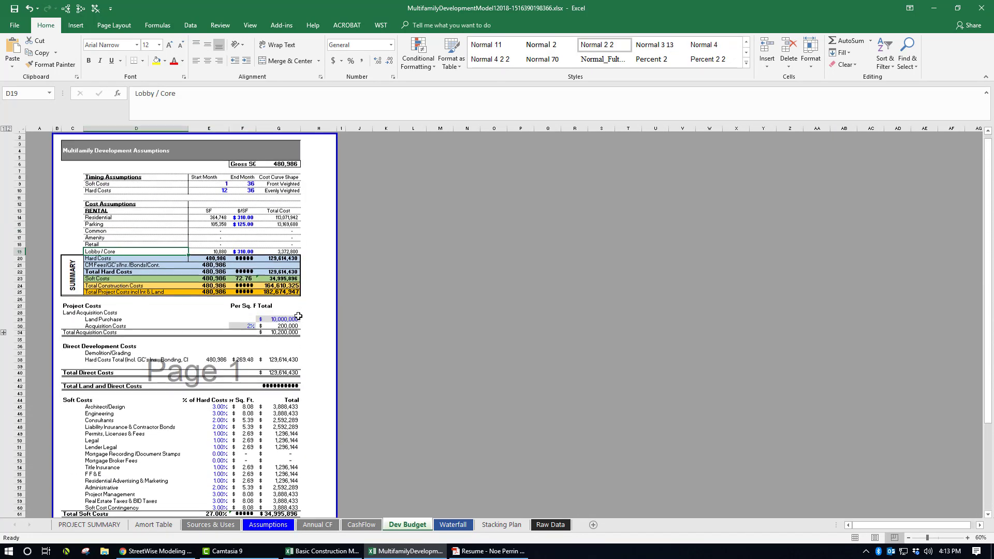
scroll(235, 293, down, 6)
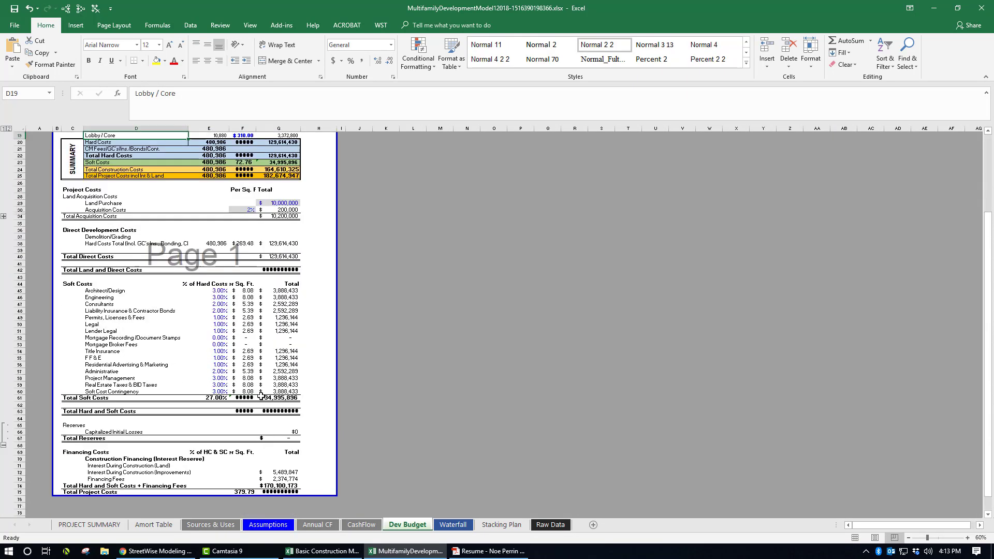
scroll(429, 227, up, 2)
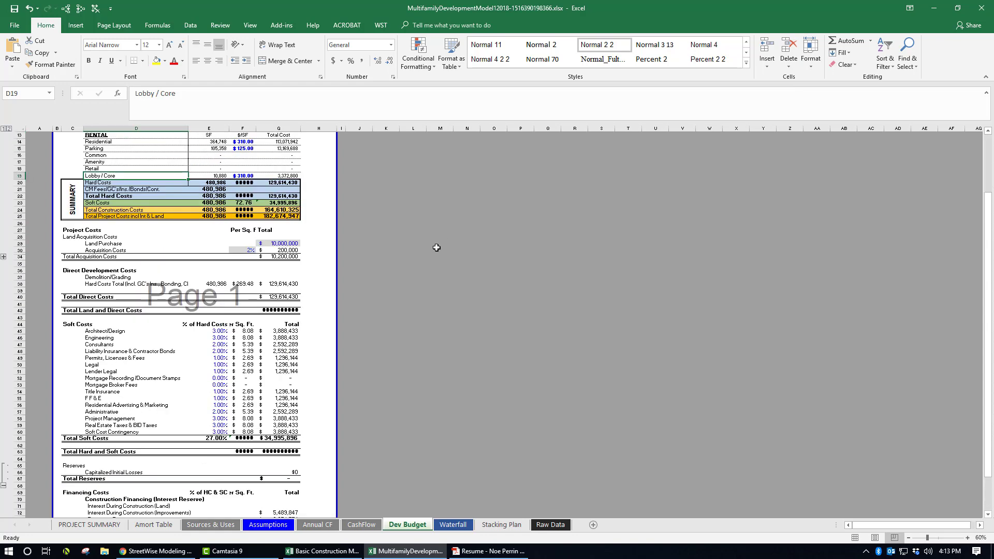
click(939, 8)
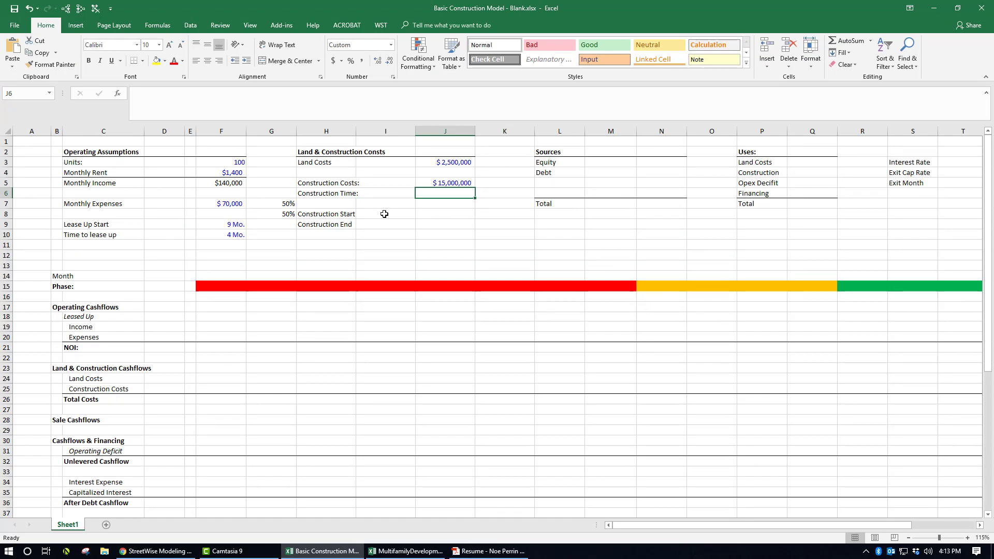
- Calculate Construction Time in J6 from the Lease Up Start with =F9-1
text(8)
key(Down)
key(Down)
key(Down)
key(Up)
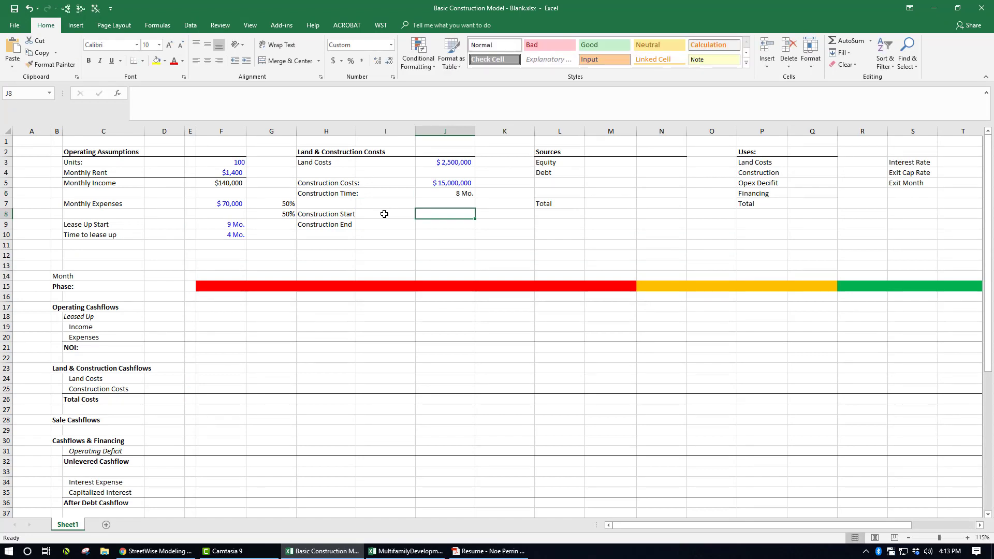
- Set Construction Start in J8 to 1 month and Construction End in J9 to 8 months
text(1)
key(Return)
text(8)
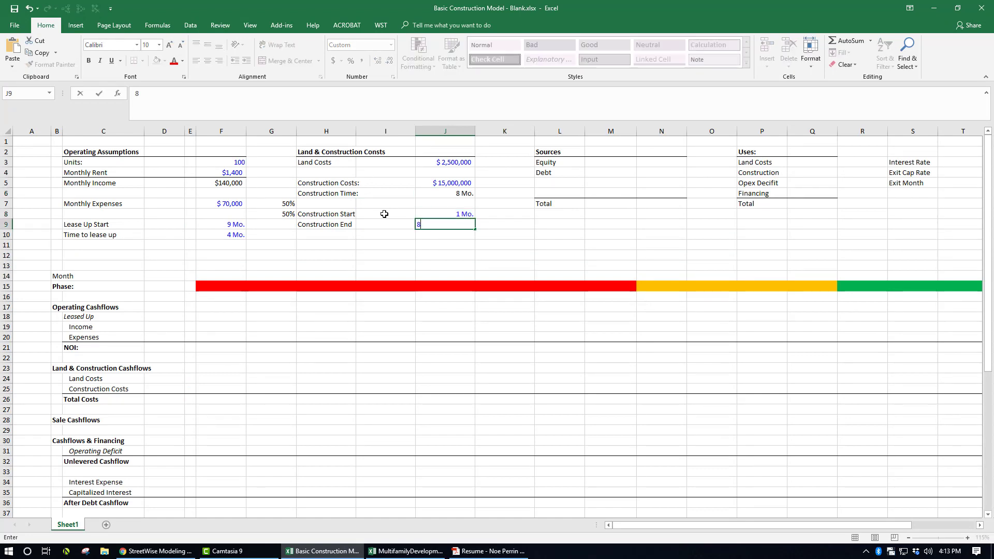
key(Up)
- Link Construction Time in J6 to the Construction End month with =J9
key(Up)
key(Up)
key(Up)
key(Down)
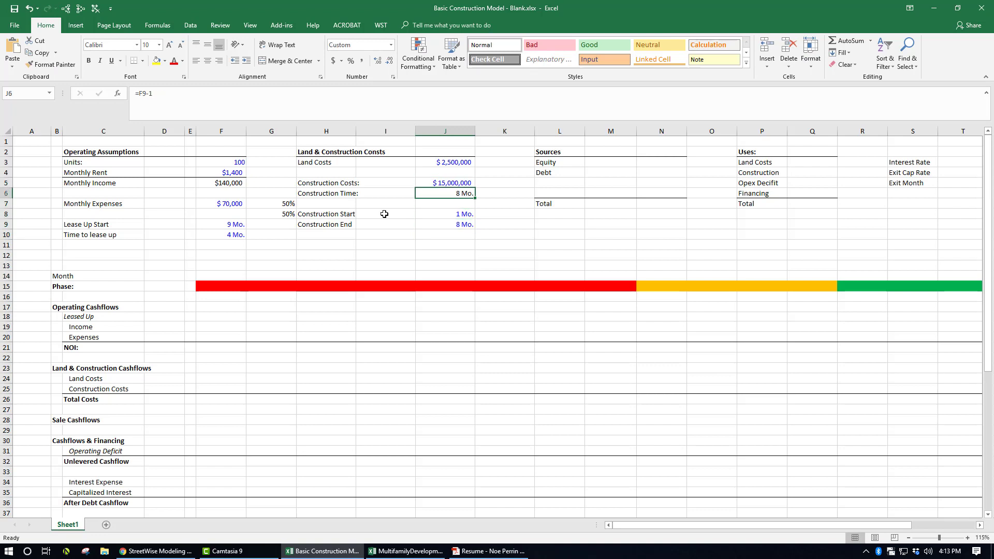
text(=)
key(Down)
key(Down)
key(Down)
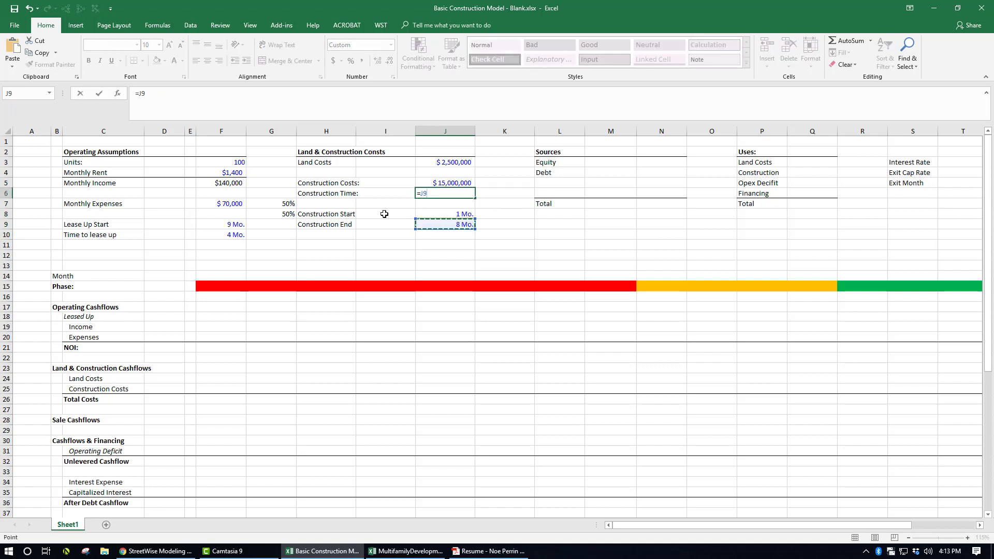
key(Return)
key(Up)
key(Right)
key(Right)
key(Right)
key(Up)
key(Up)
key(Up)
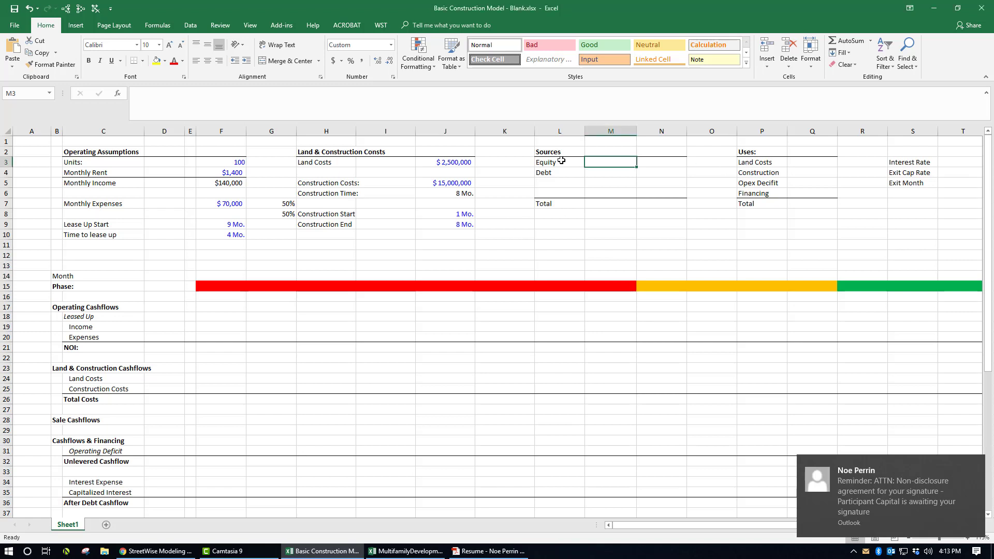
drag(566, 160, 634, 203)
click(610, 190)
click(661, 162)
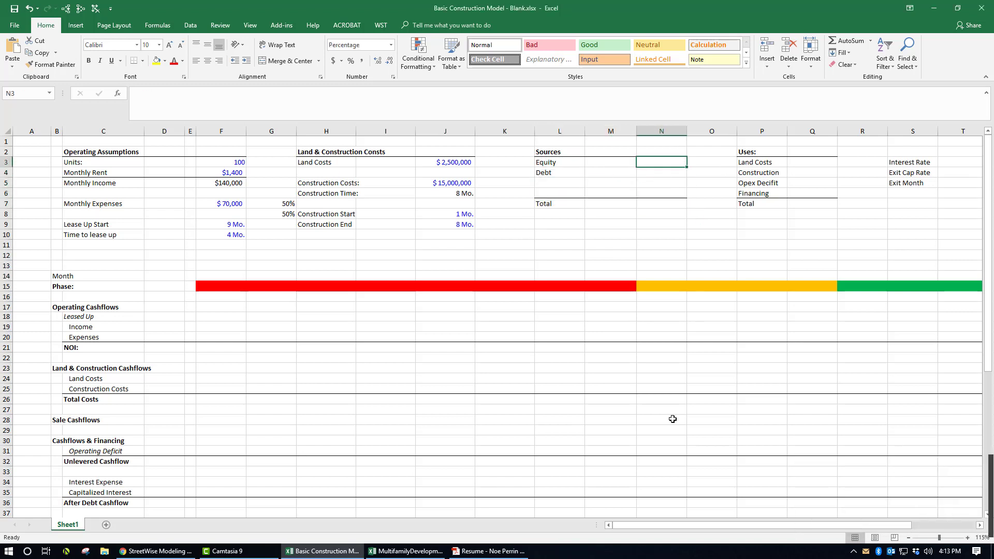
click(652, 173)
text(75)
key(Return)
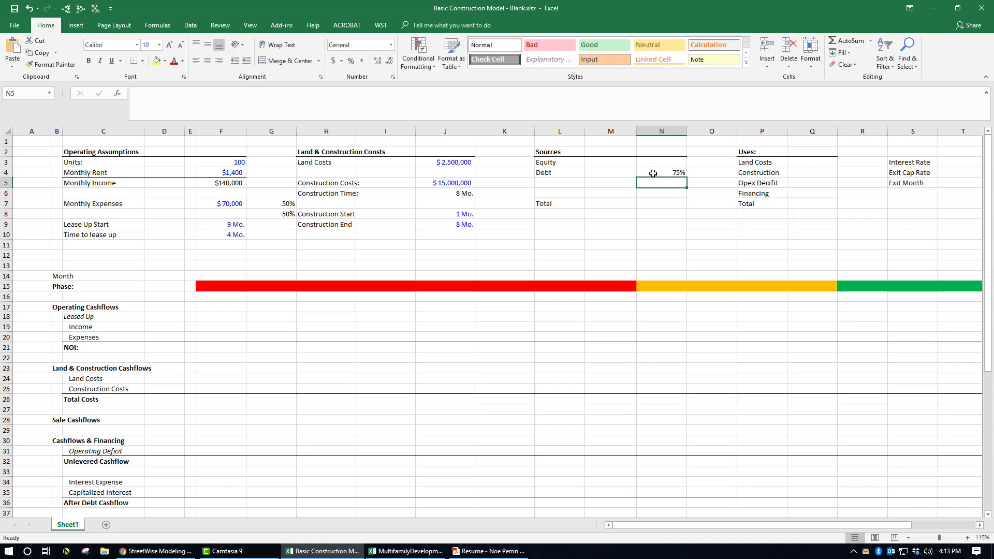
key(Up)
key(Delete)
- Set the Equity share in N3 of the Sources section to 25%
key(Up)
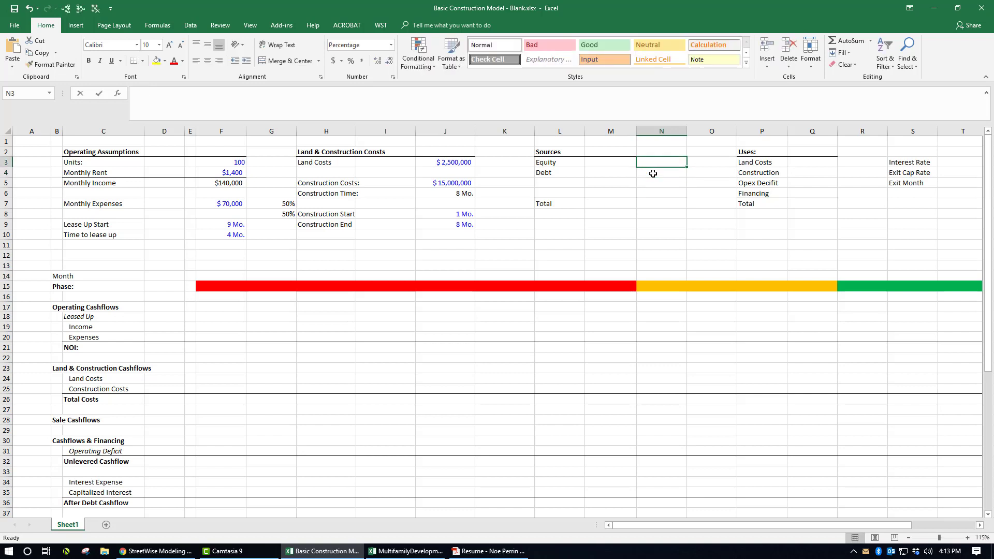
text(25)
key(Return)
- Enter 6 for Interest Rate, 5 for Exit Cap Rate and 18 for Exit Month in T3:T5
click(815, 164)
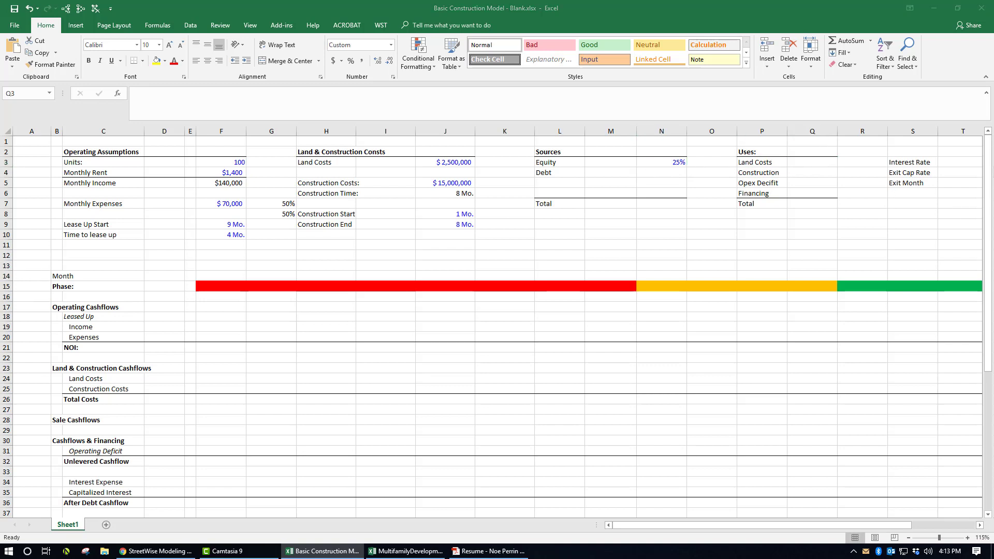
drag(820, 165, 821, 203)
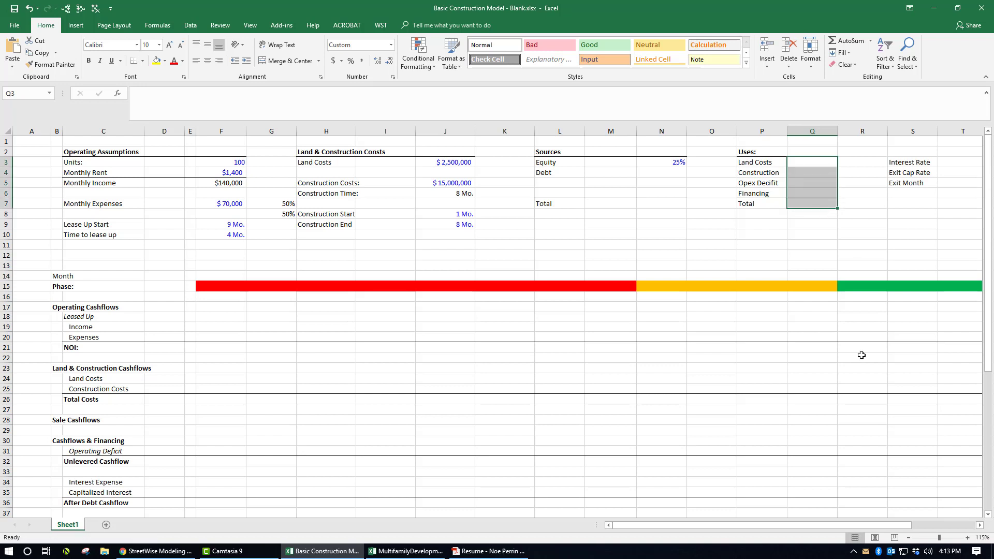
drag(808, 525, 872, 526)
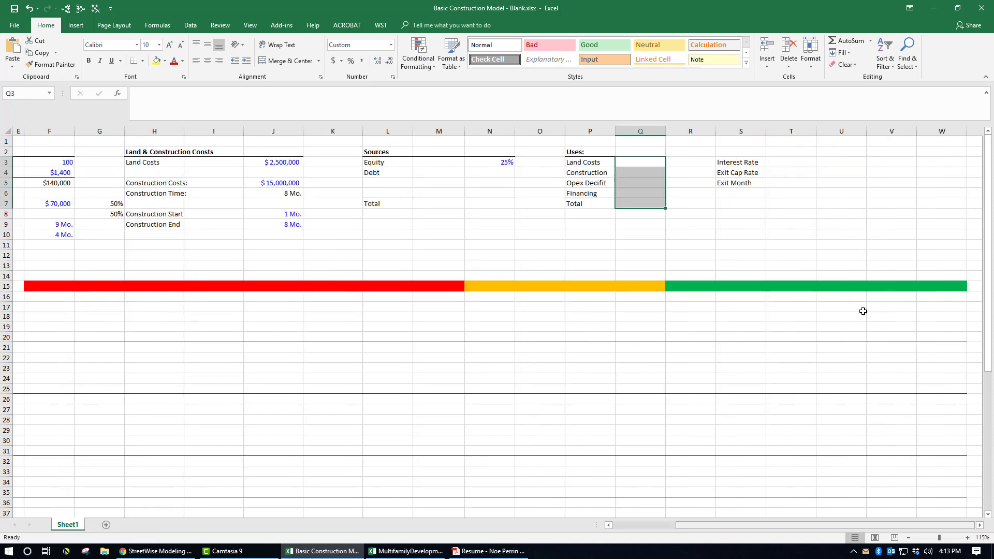
click(801, 167)
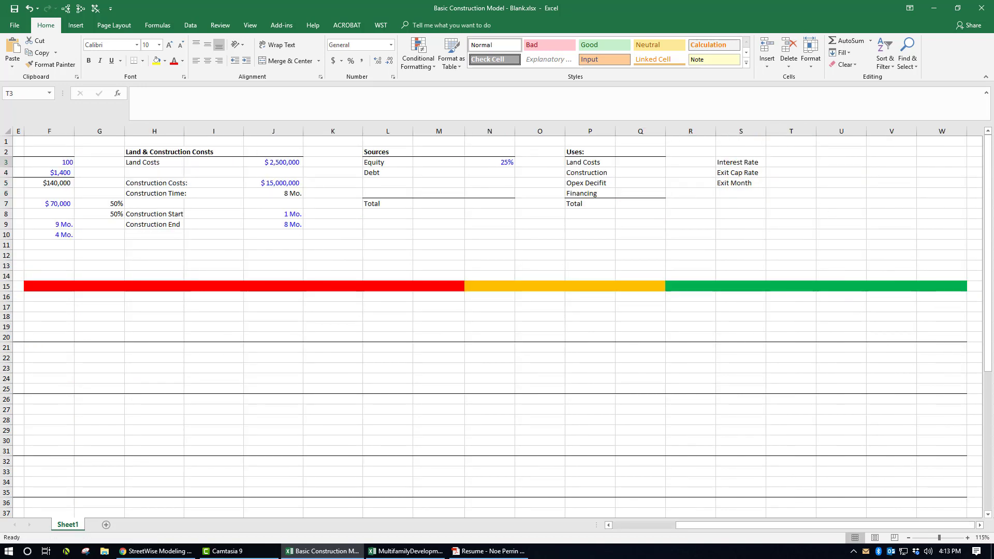
click(782, 161)
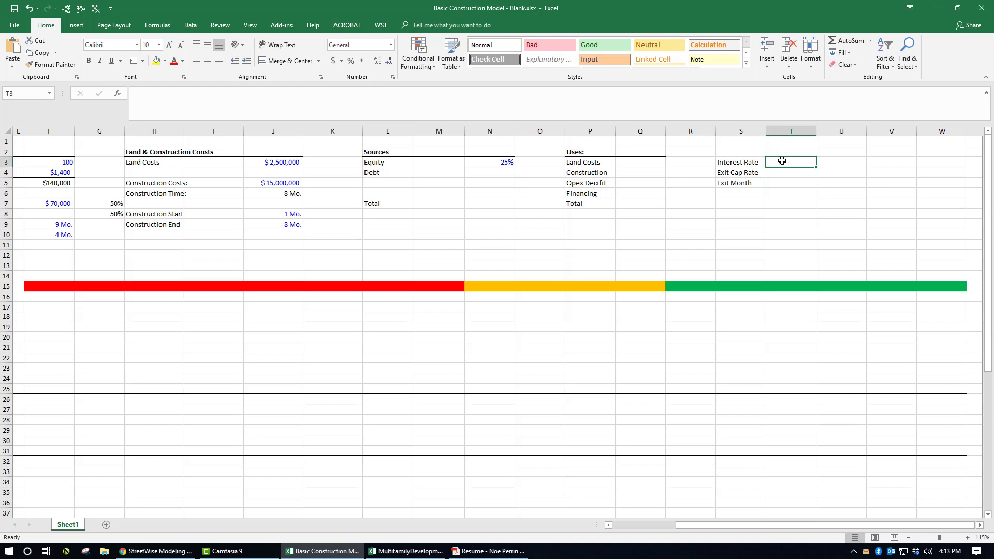
text(6)
key(Return)
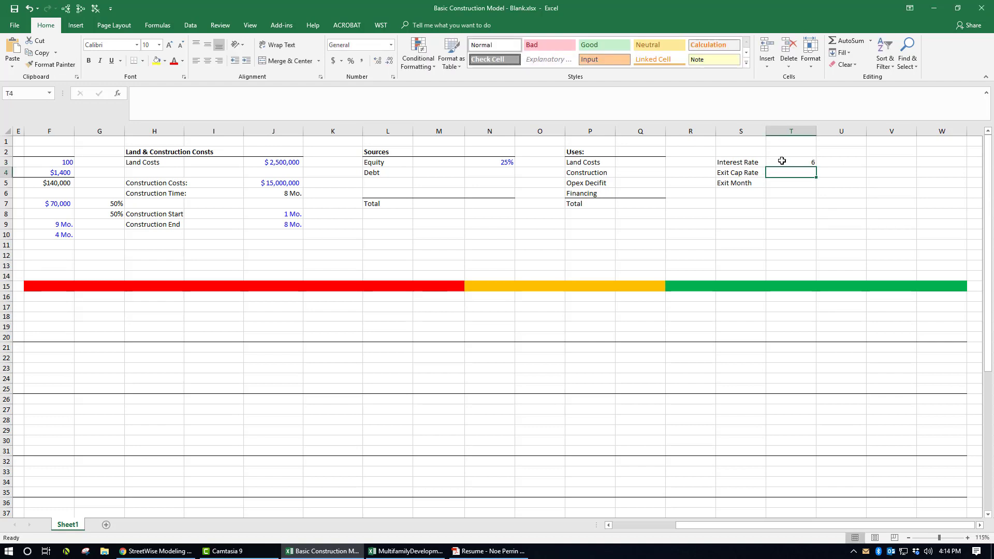
text(5)
key(Return)
text(18)
key(Return)
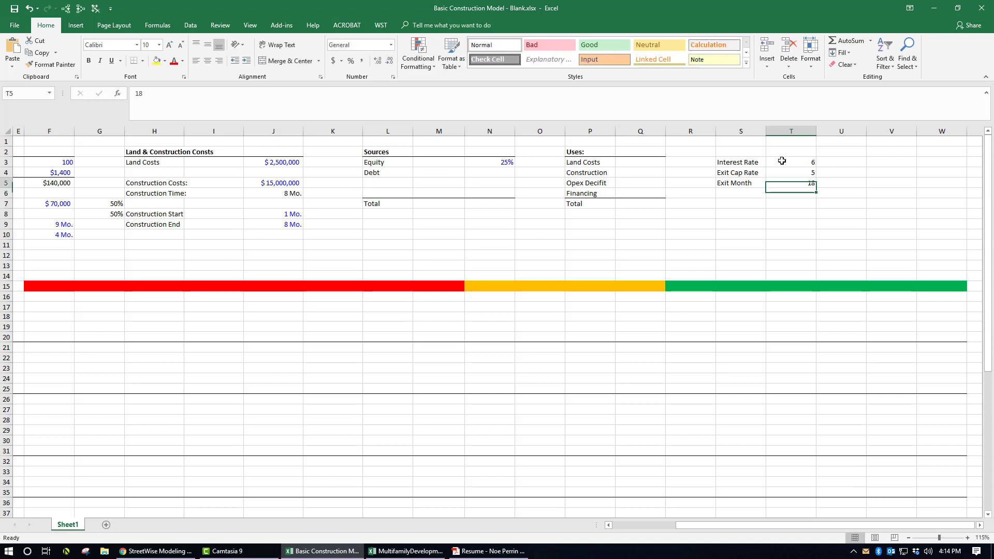
- Change the Interest Rate to 6% and the Exit Cap Rate to 5%, and color the T3:T5 inputs blue
key(Up)
key(Up)
key(Up)
double_click(781, 161)
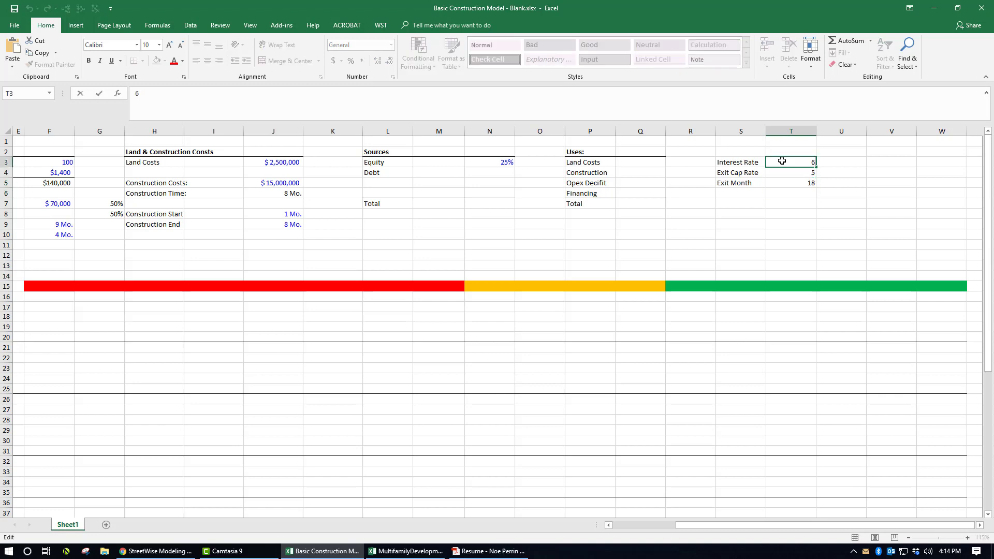
text(%)
key(Return)
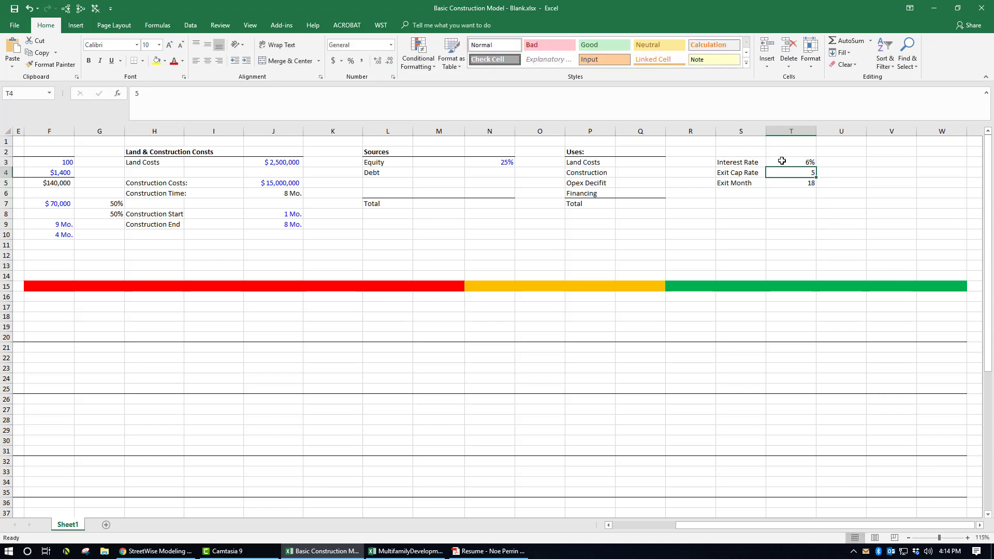
key(F2)
text(%)
key(Return)
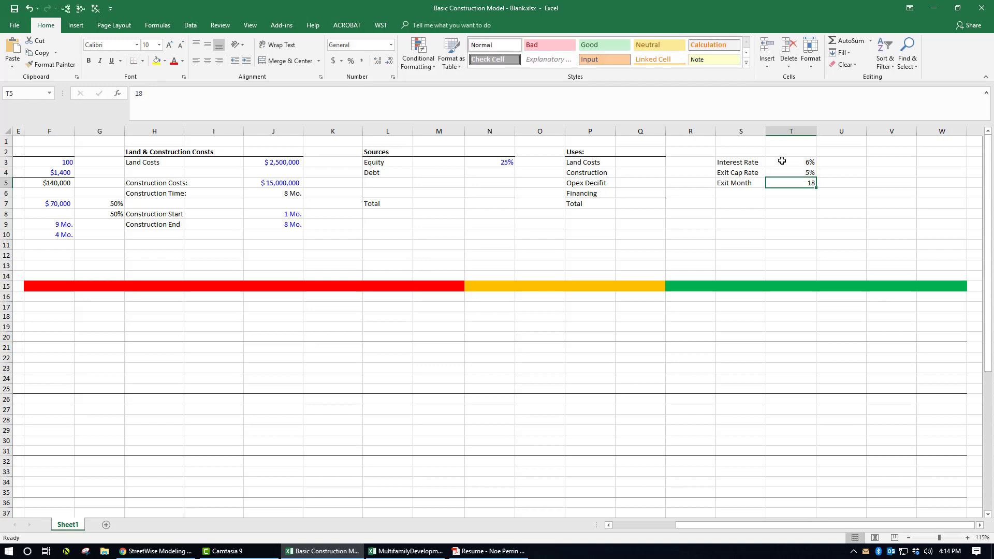
shift+click(782, 161)
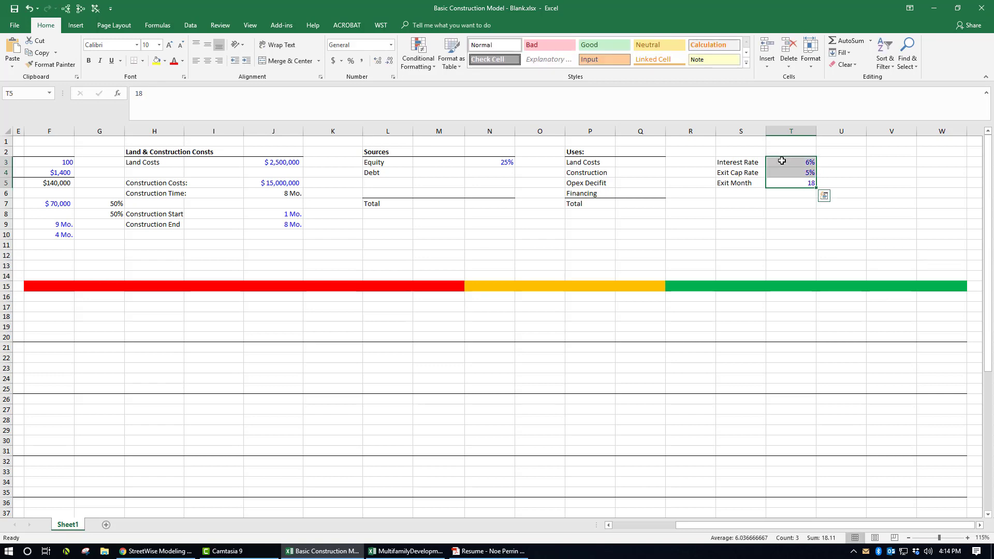
key(Down)
key(Down)
key(Down)
key(Left)
key(Left)
key(Left)
key(Left)
key(Up)
key(Up)
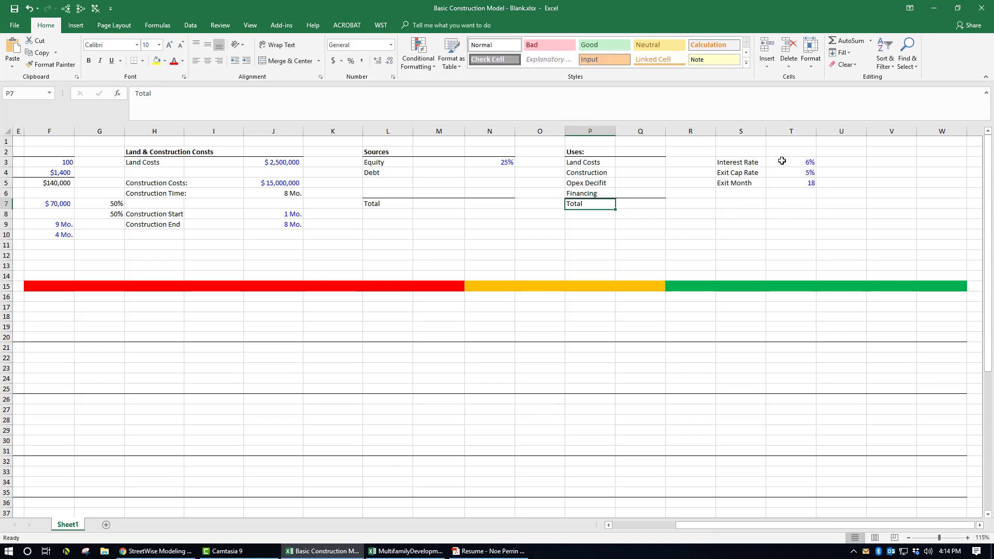
key(Right)
key(Down)
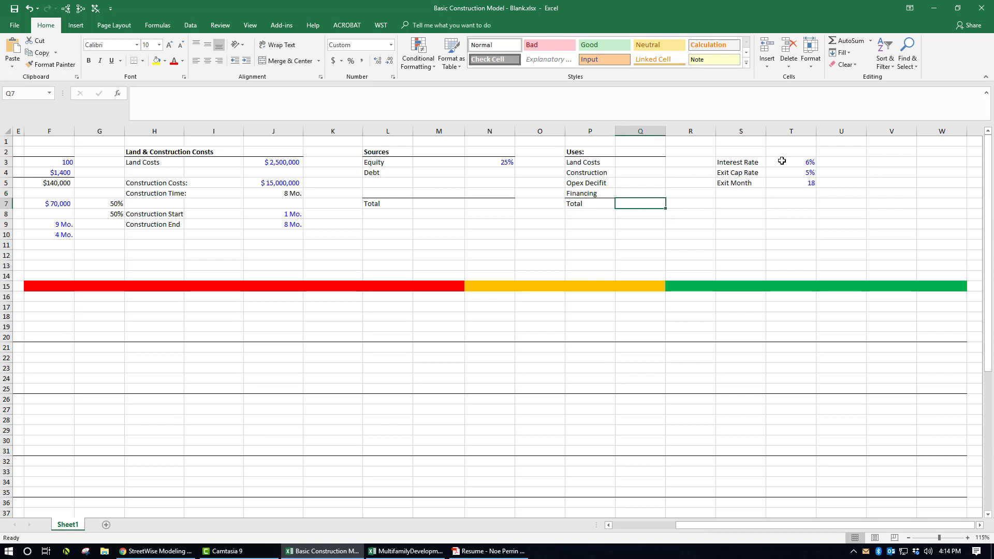
key(Left)
drag(768, 174, 99, 162)
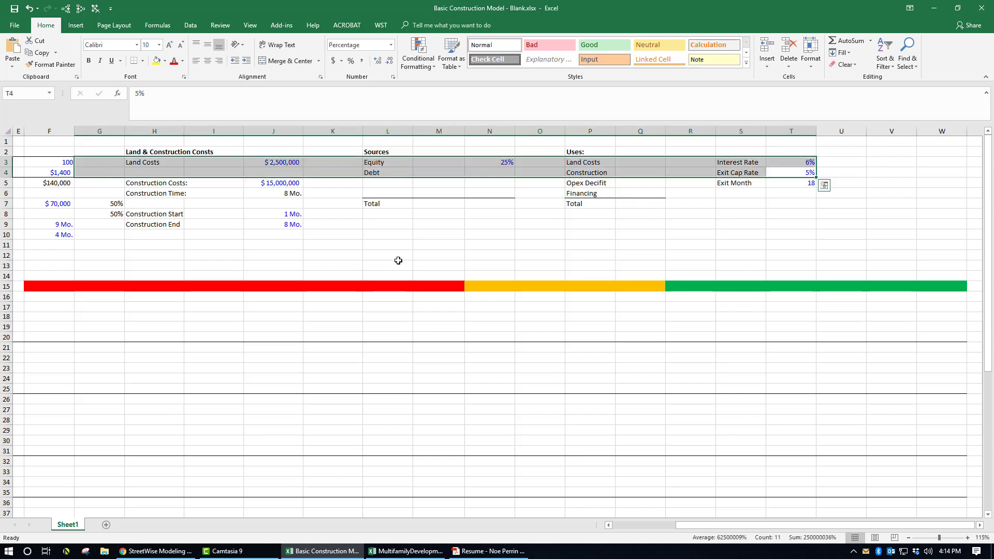
click(399, 262)
scroll(167, 248, left, 3)
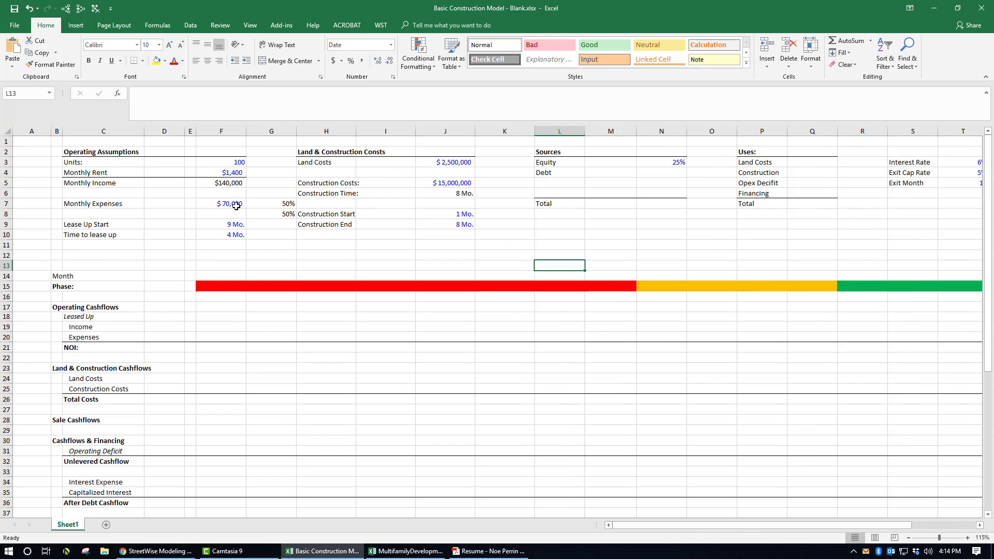
- Enter 1/1/2018 in F14 as the first date of the Month row, in blue font
click(217, 285)
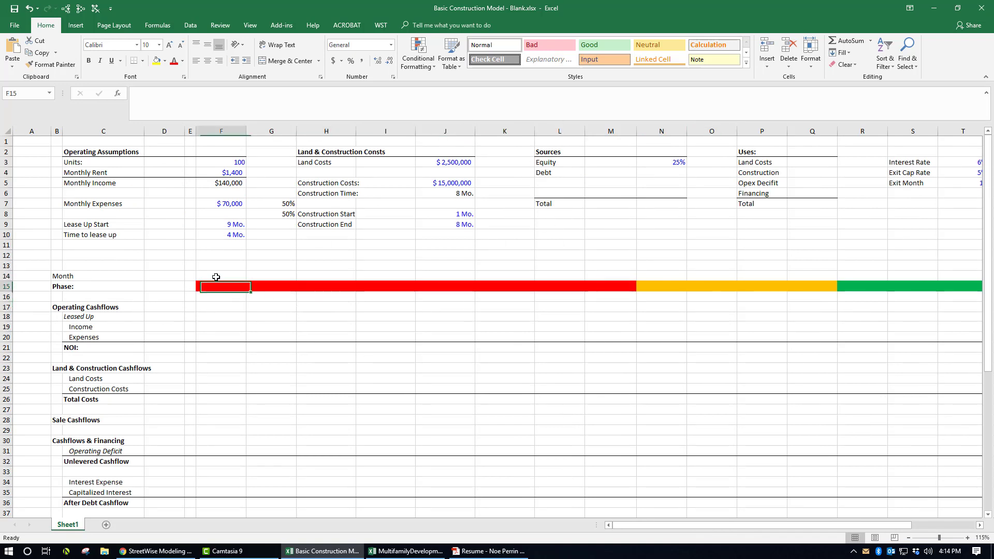
click(222, 273)
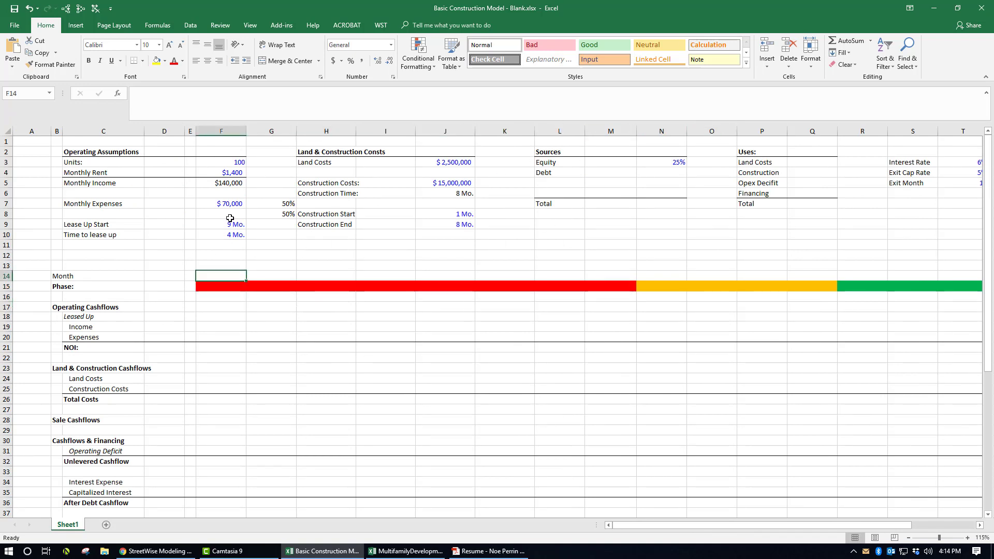
drag(230, 218, 230, 233)
drag(459, 223, 458, 205)
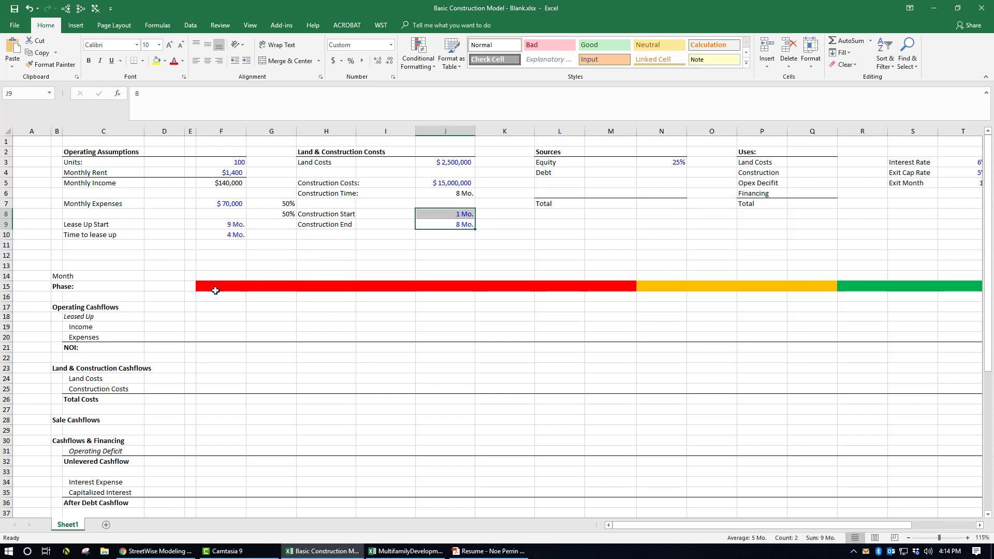
click(223, 278)
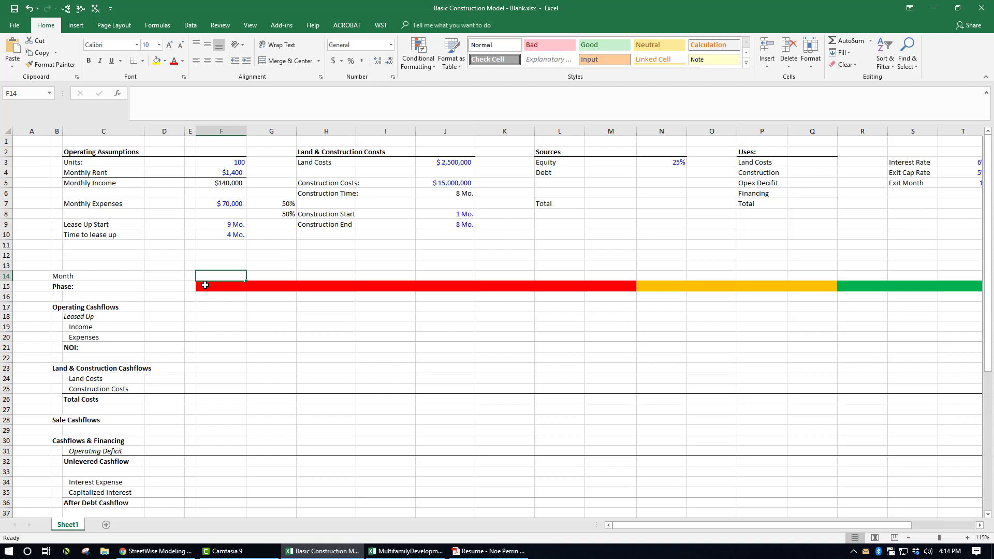
text(1/1/2)
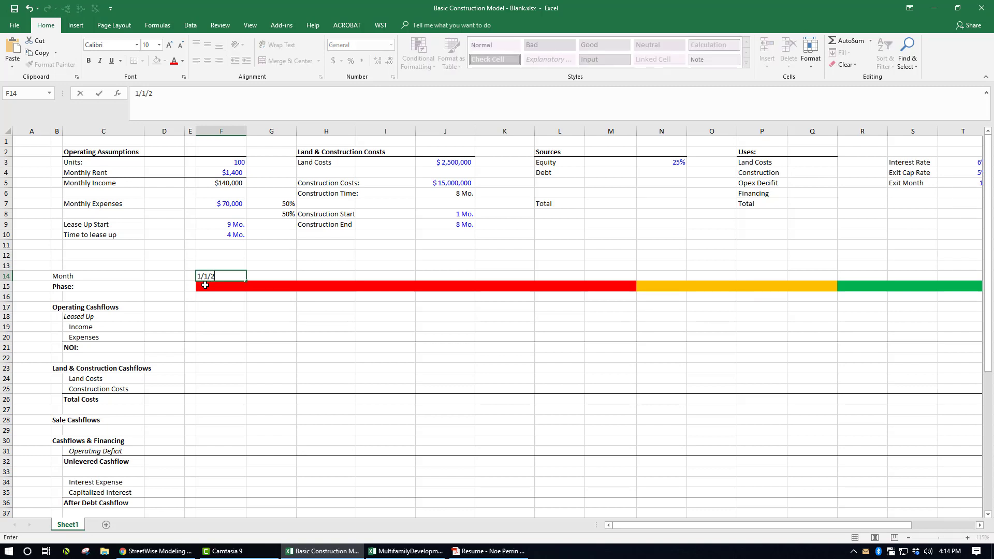
text(018)
key(ctrl+Return)
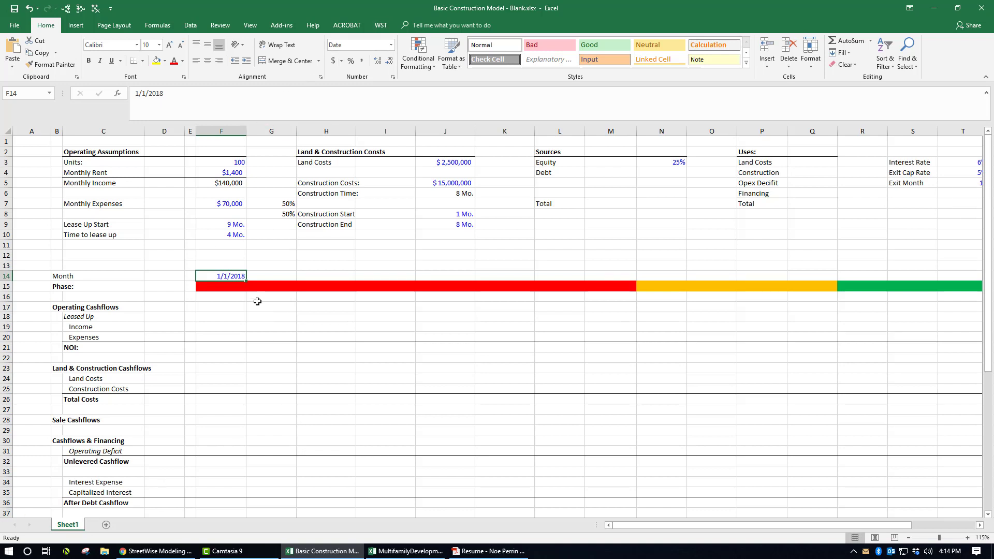
- Calculate the following month in G14 with =EDATE(F14,1) and format the cell as Short Date
click(263, 277)
text(=)
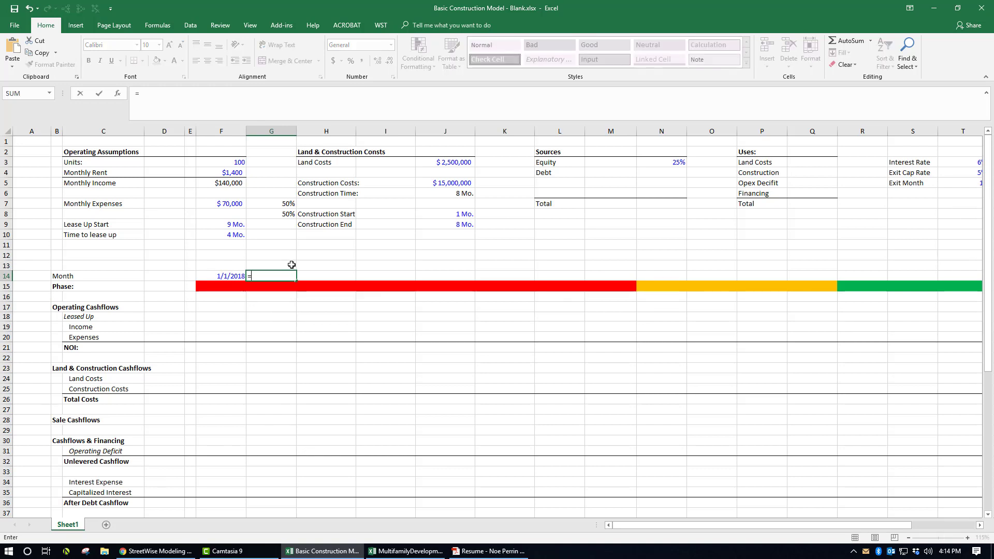
text(eda)
key(Tab)
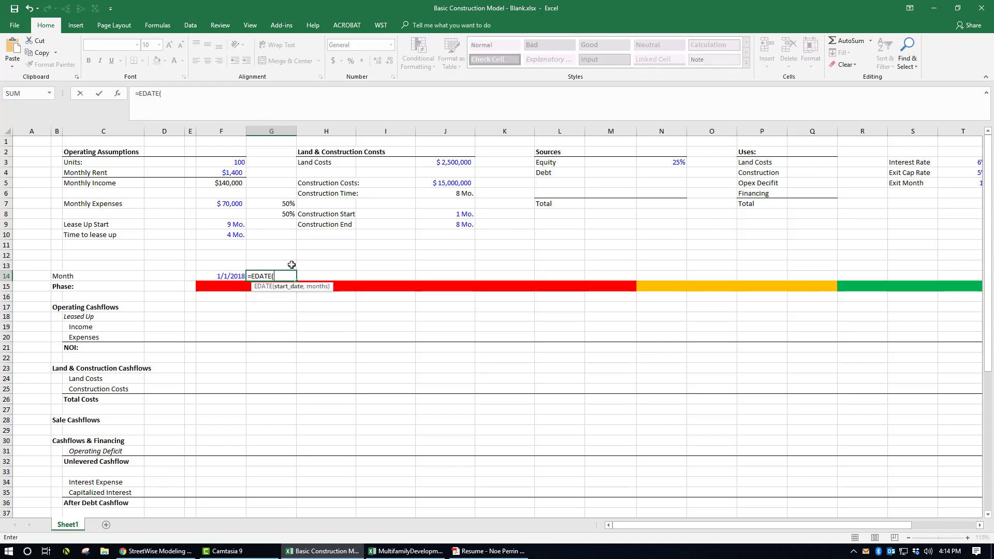
key(Left)
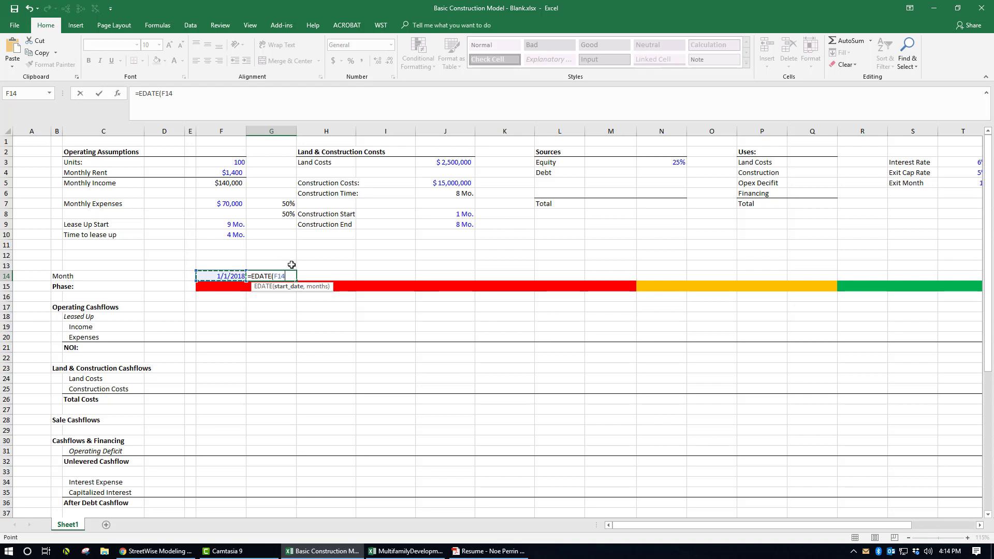
text(,1))
key(Return)
key(Up)
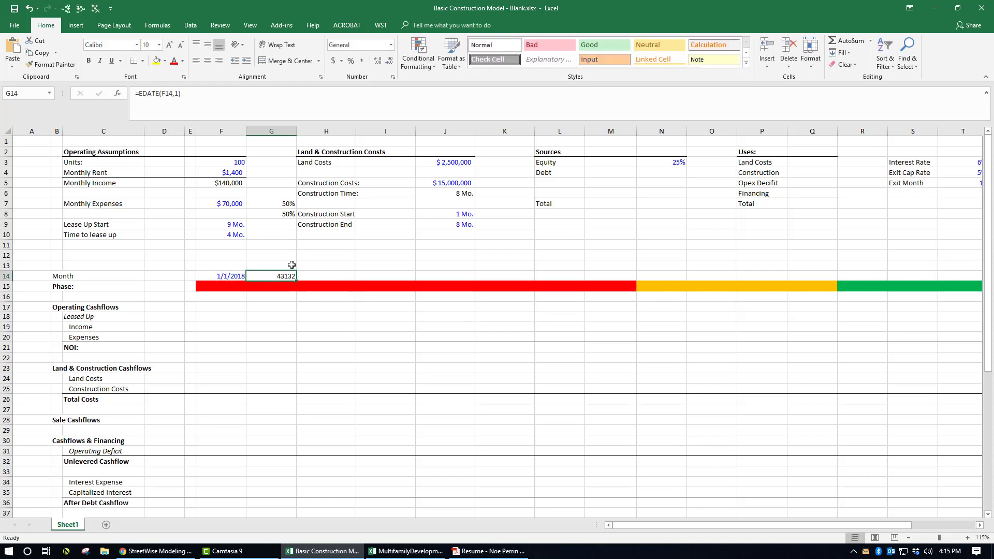
click(391, 45)
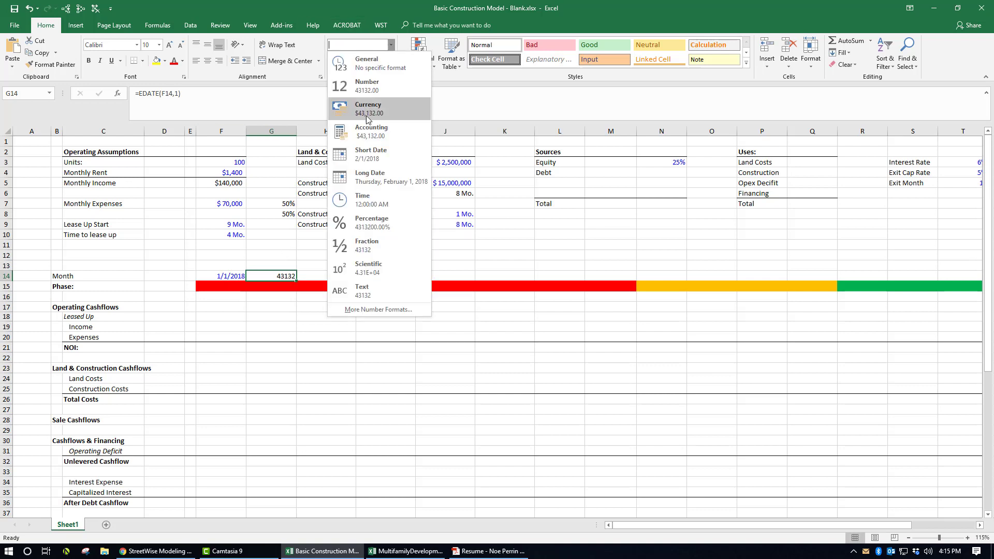
click(389, 164)
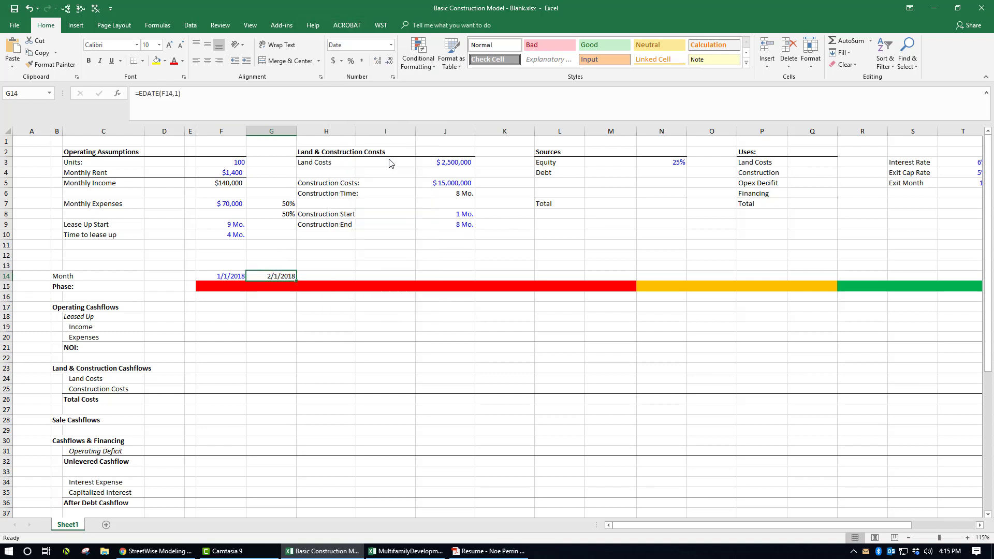
- Fill the EDATE formula from G14 across the Month row through W14
key(shift+Right)
key(shift+Right)
key(shift+Right)
key(shift+Right)
key(shift+Right)
key(shift+Right)
key(shift+Right)
key(shift+Right)
key(shift+Right)
key(shift+Right)
key(shift+Right)
key(shift+Right)
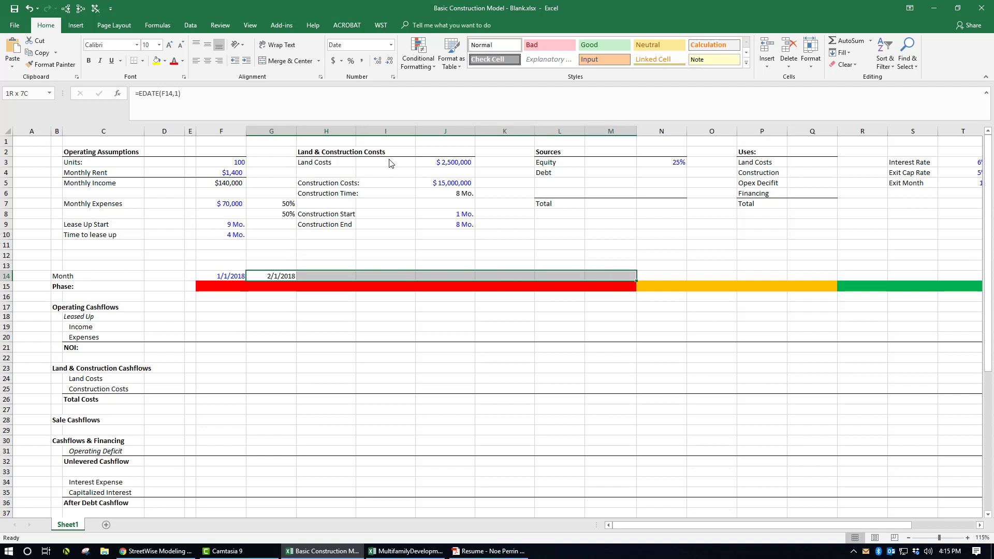
key(shift+Right)
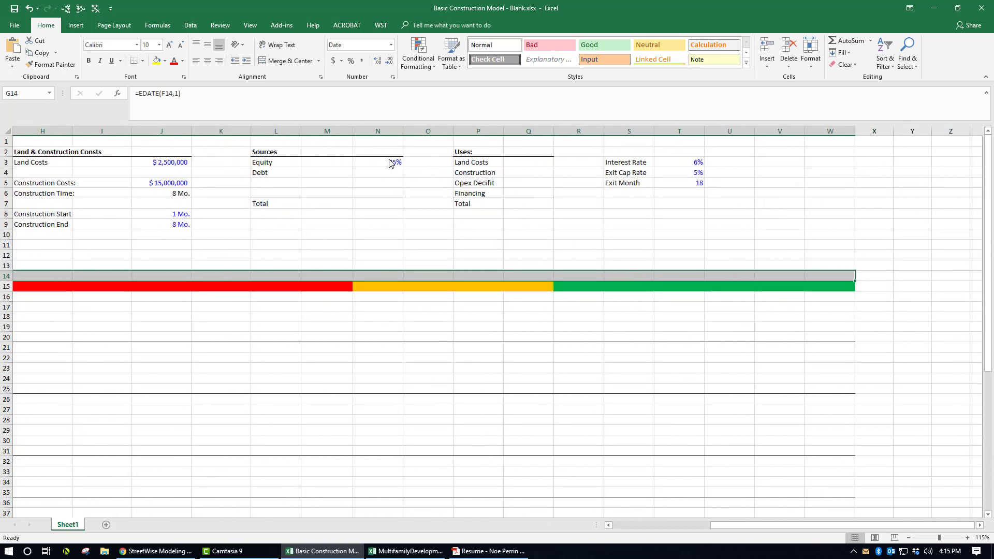
key(ctrl+r)
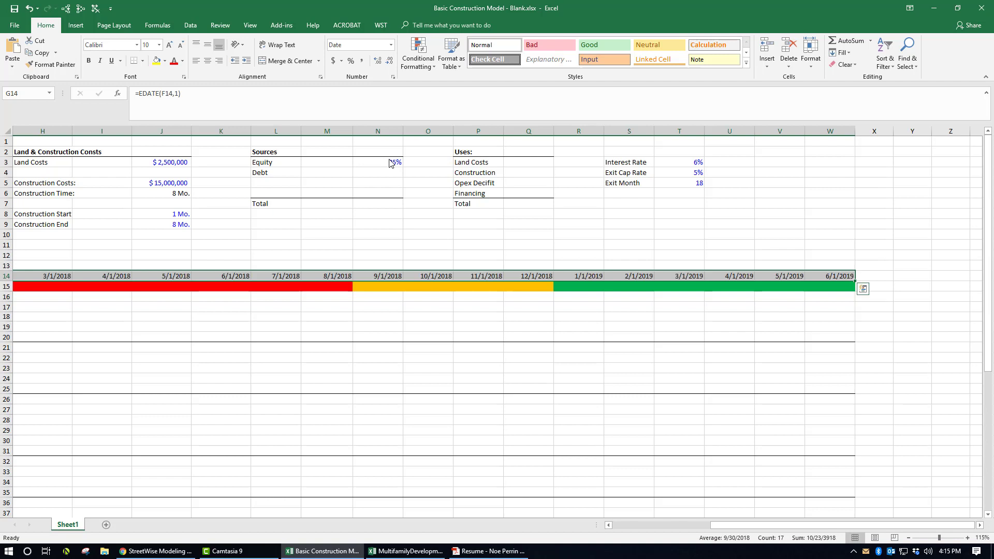
key(ctrl+Left)
key(ctrl+Left)
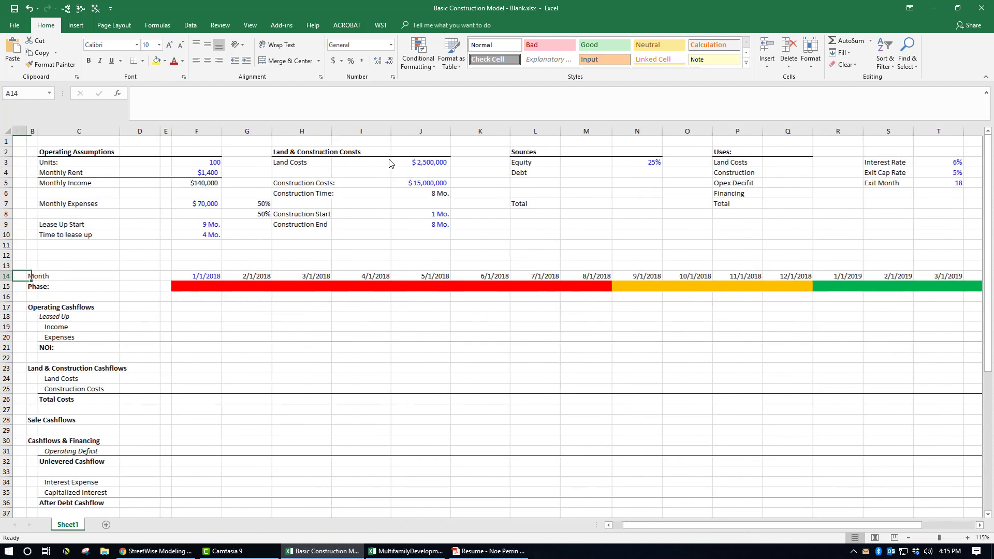
- Add the label "Month #:" in B13, directly above the Month label
key(Right)
key(Right)
key(Right)
key(Right)
key(Right)
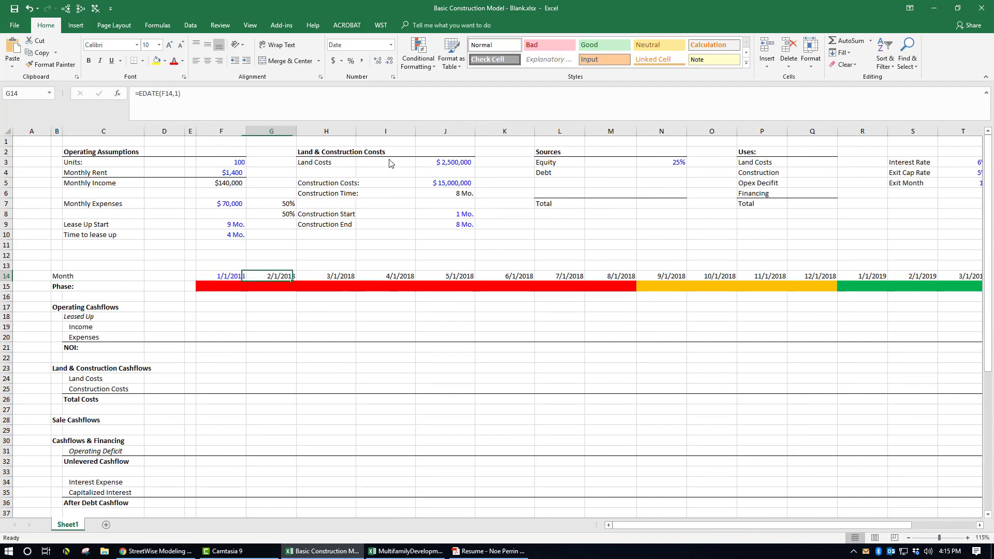
key(Left)
key(Left)
key(Left)
key(Left)
key(Left)
key(Up)
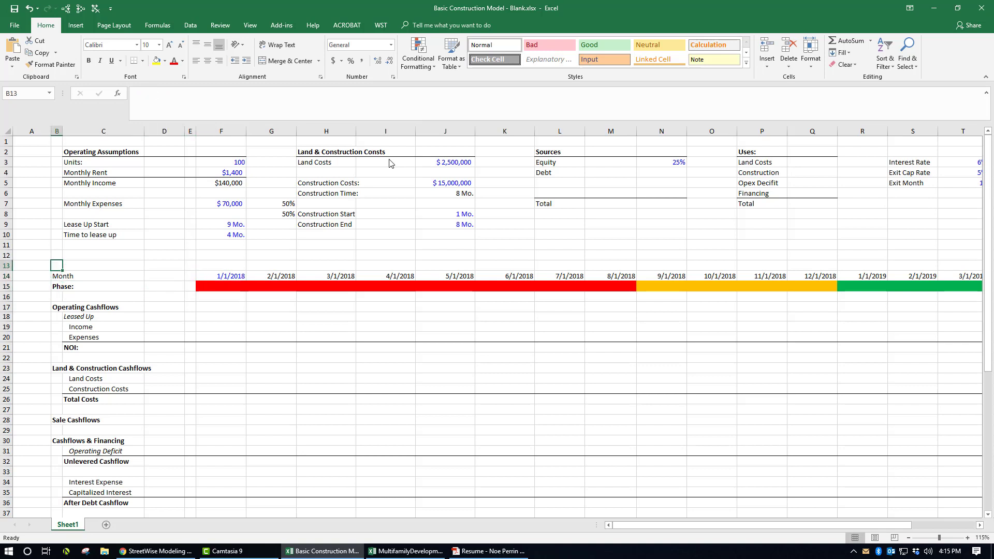
text(Month)
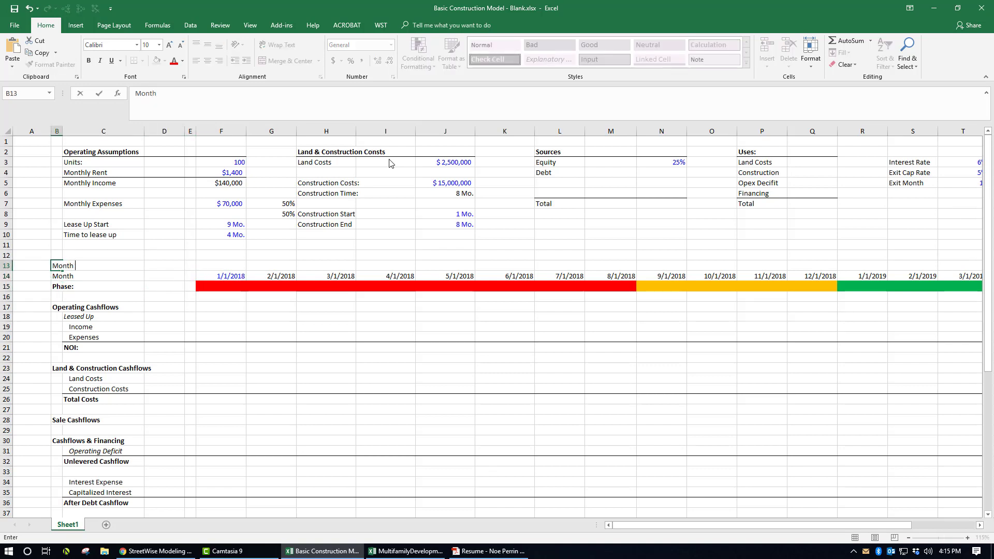
text( $)
key(BackSpace)
text(#)
key(Return)
- Enter 1 in F13 as the first month number and format it as a number without decimals
key(Up)
key(Right)
key(Right)
key(Right)
key(Right)
text(2)
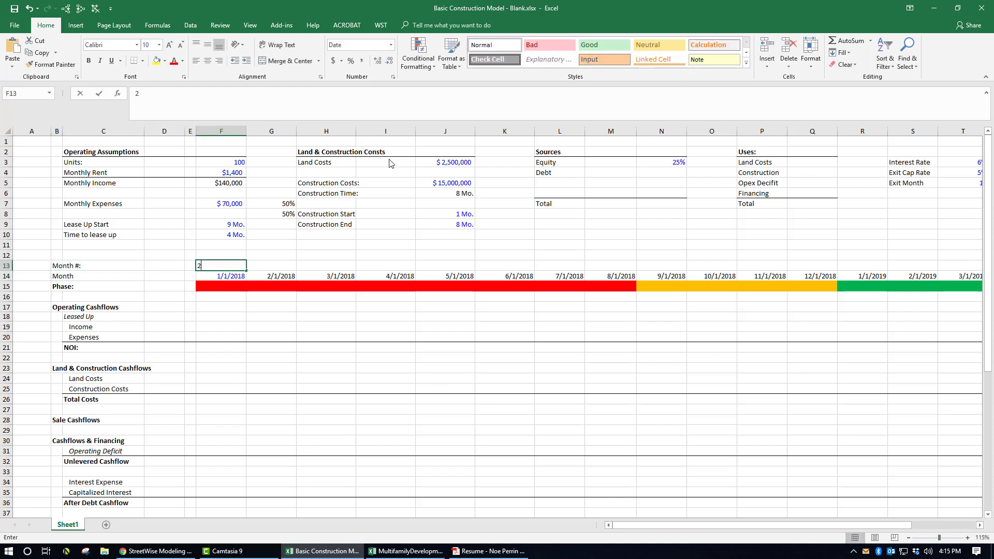
key(BackSpace)
text(1)
key(Right)
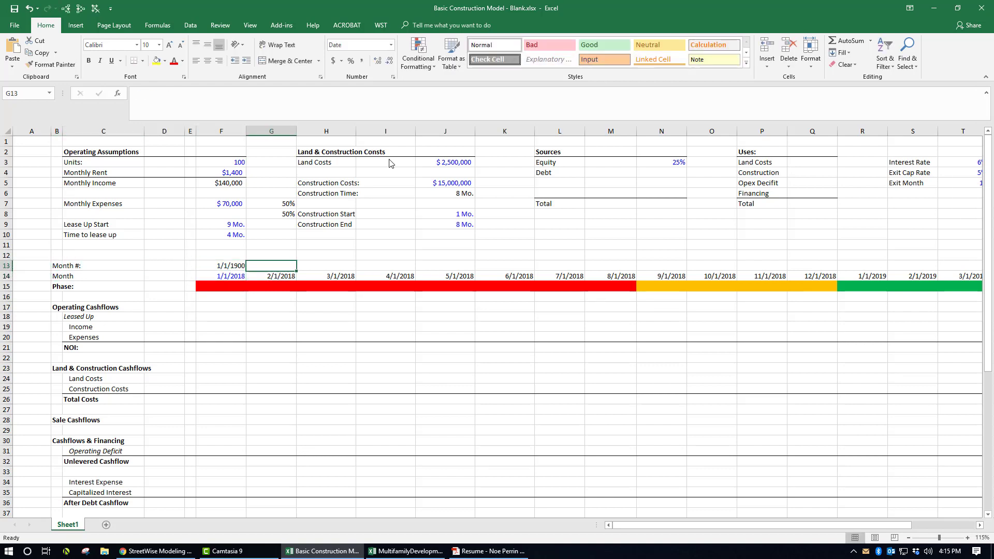
key(Left)
key(ctrl+shift+1)
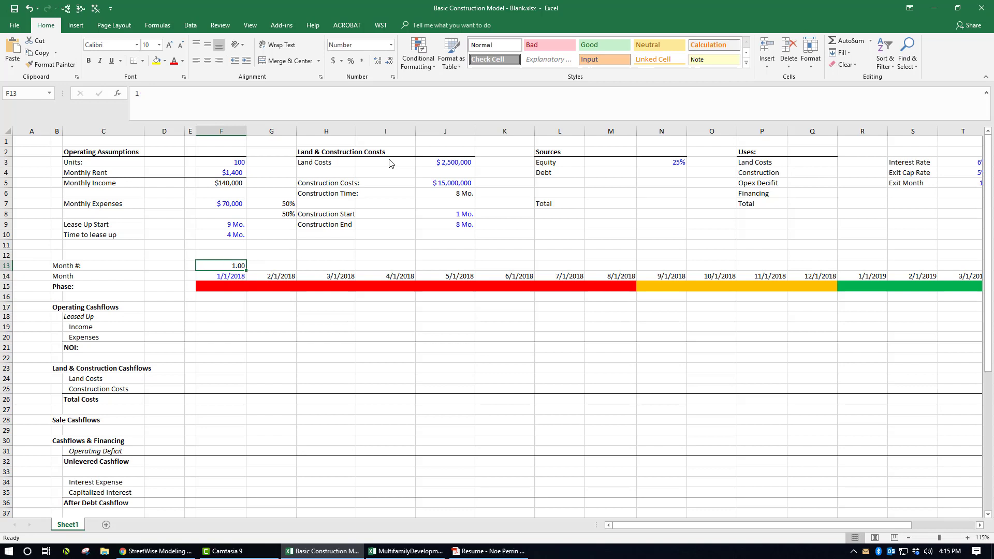
key(ctrl+shift+period)
key(ctrl+shift+period)
key(ctrl+shift+comma)
key(ctrl+shift+comma)
key(ctrl+shift+comma)
key(ctrl+shift+comma)
- Calculate the second month number in G13 with =F13+1
key(Right)
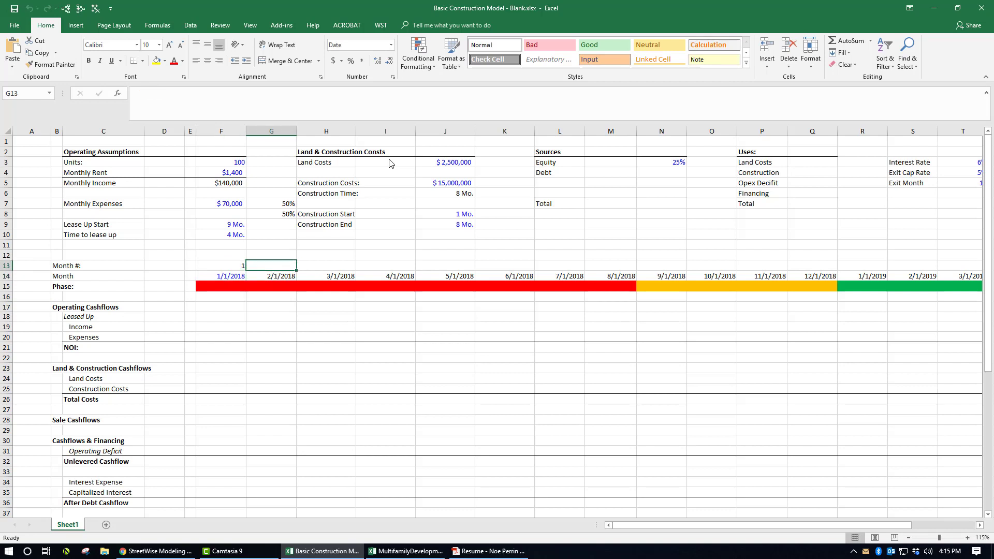
text(=)
key(Left)
text(+1)
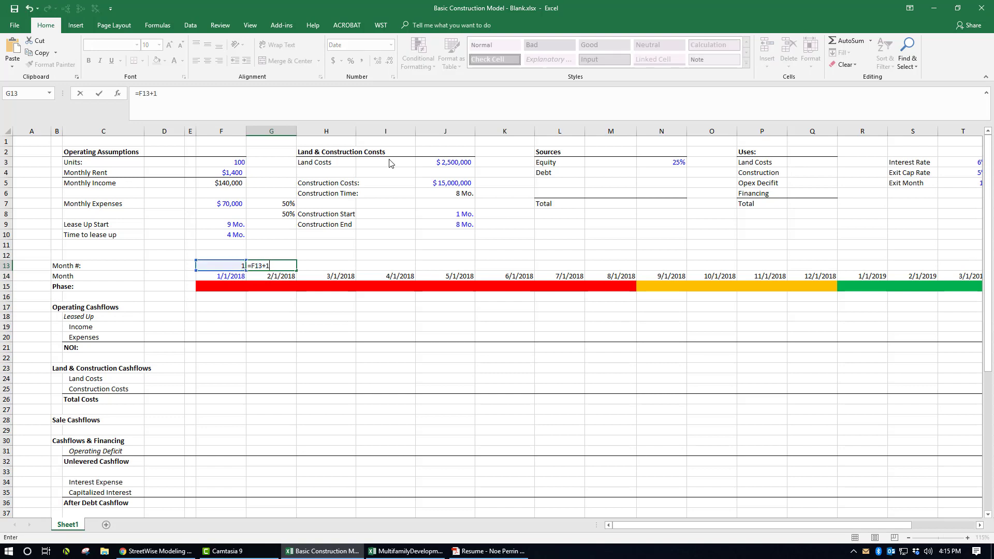
key(Return)
key(Up)
- Copy the number formatting of F13 onto G13
key(Left)
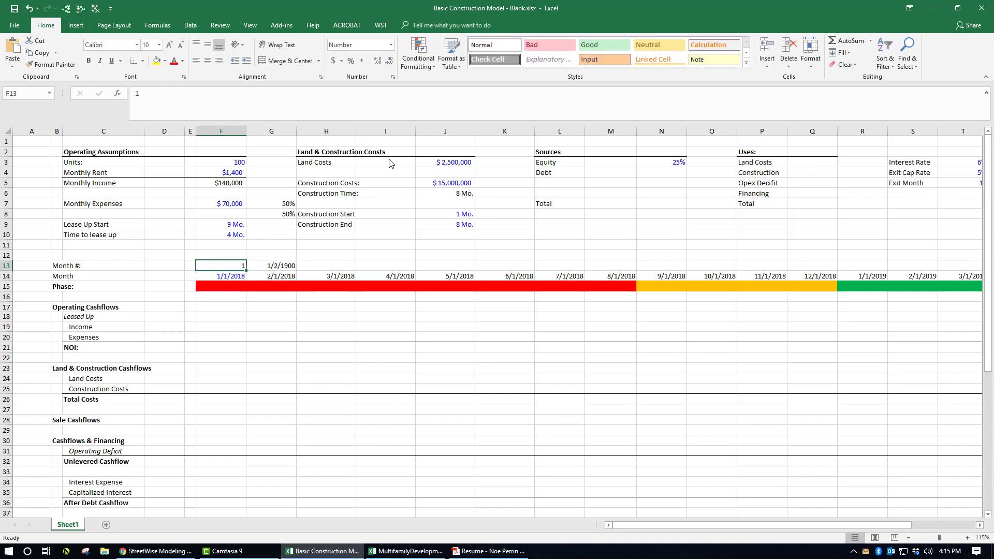
key(ctrl+c)
key(Right)
key(alt+h)
key(v)
key(r)
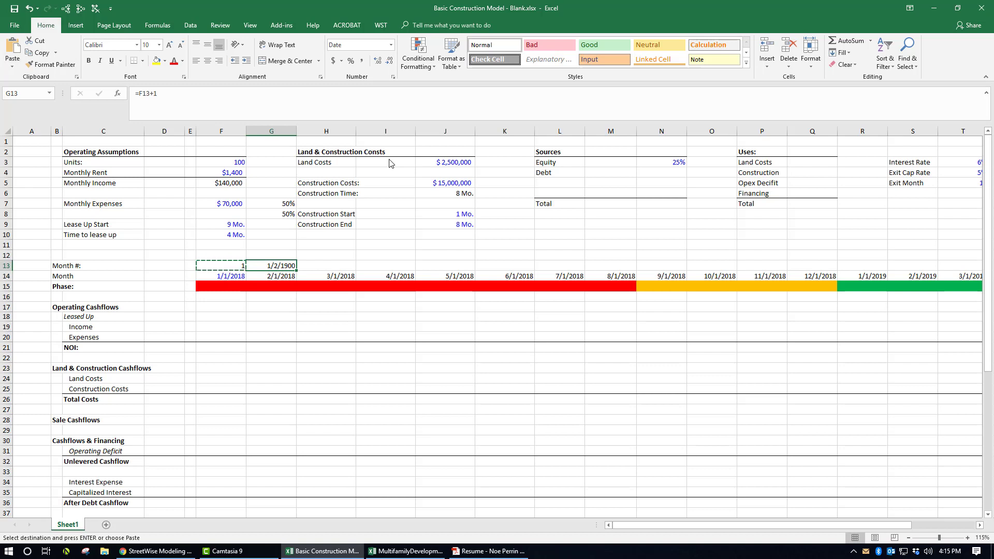
- Fill the month number formula from G13 across the Month # row through W13
key(Down)
key(ctrl+Right)
key(Up)
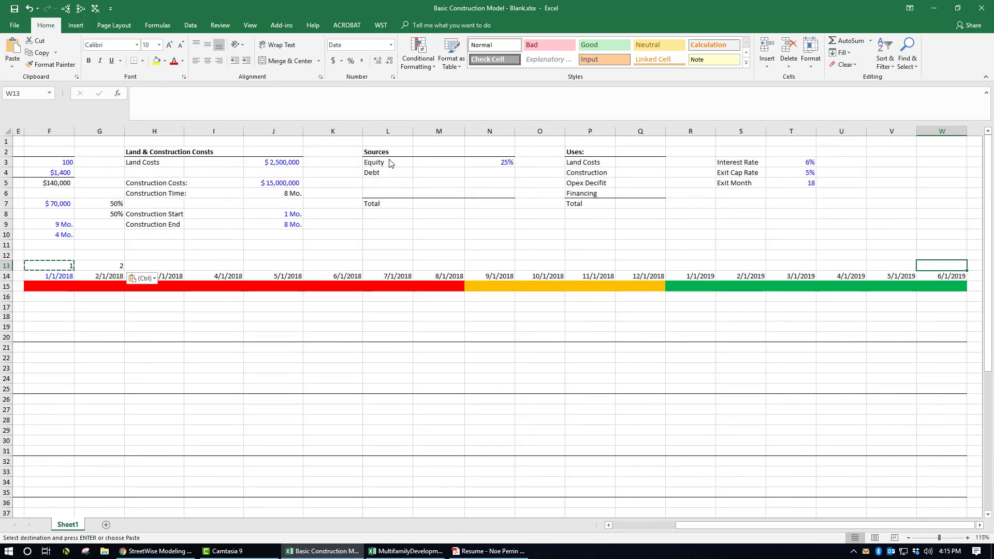
key(ctrl+shift+Left)
key(Return)
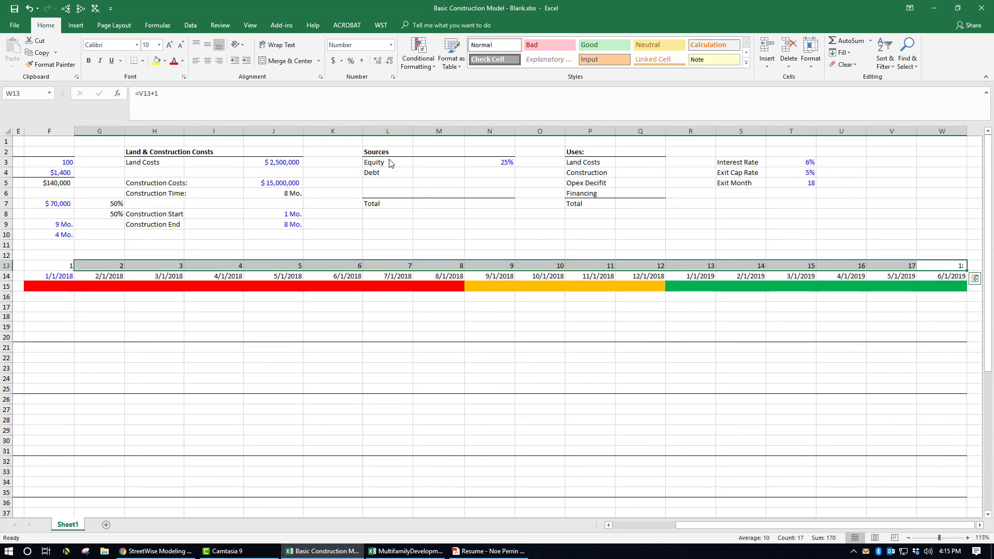
key(ctrl+Left)
key(ctrl+Left)
key(ctrl+Left)
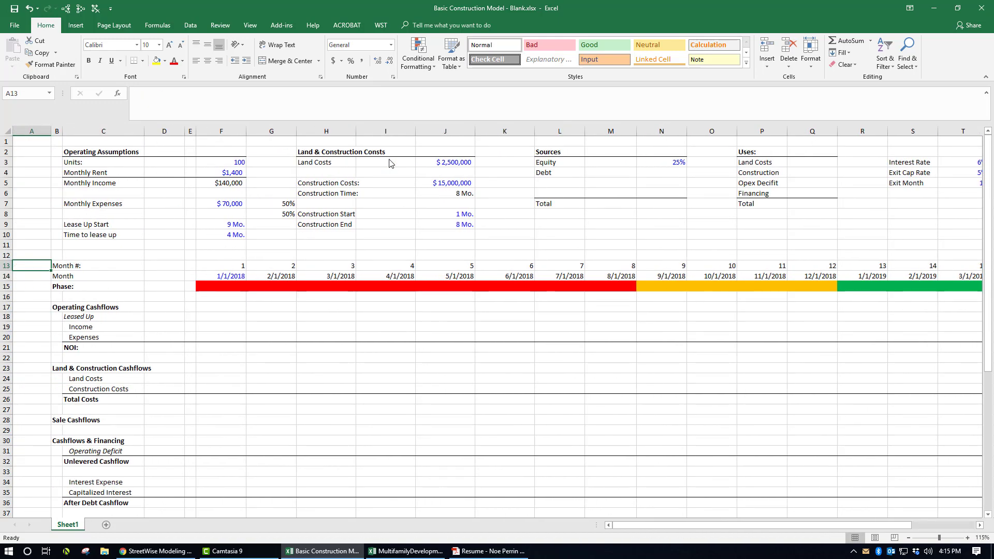
- Review the Lease Up Start and Time to lease up assumptions alongside the Leased Up row of the Operating Cashflows
click(546, 328)
click(200, 305)
scroll(230, 316, down, 1)
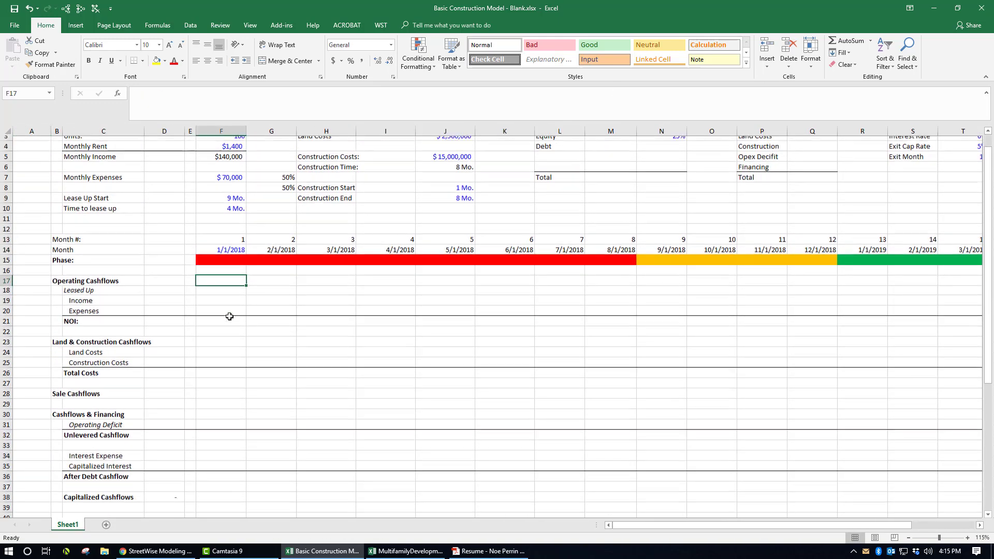
click(230, 312)
scroll(233, 316, up, 1)
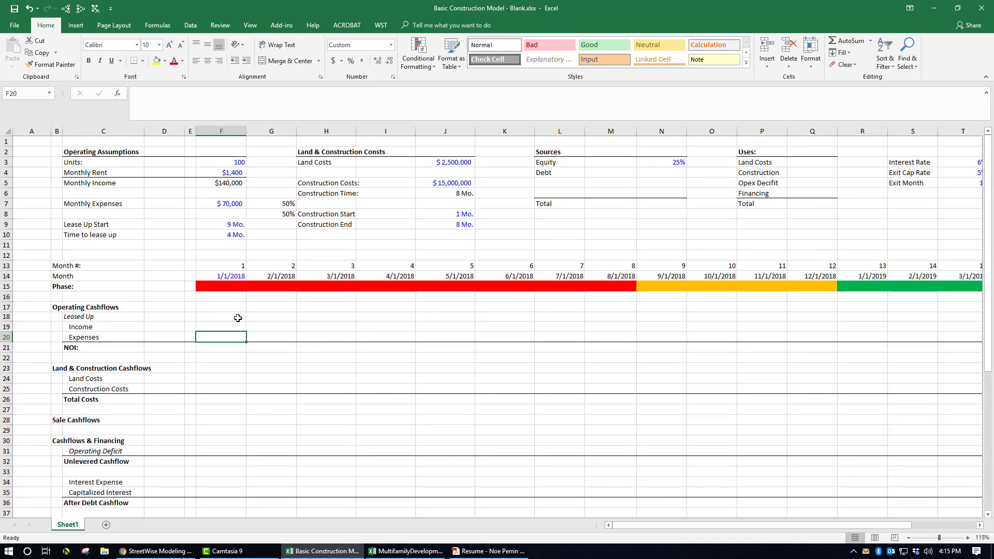
click(237, 318)
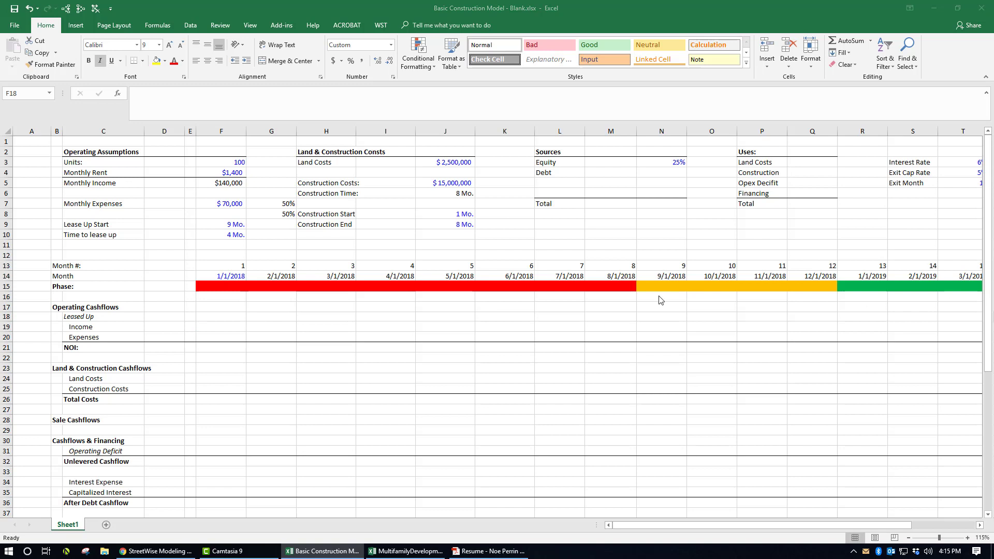
click(230, 317)
click(233, 232)
click(233, 224)
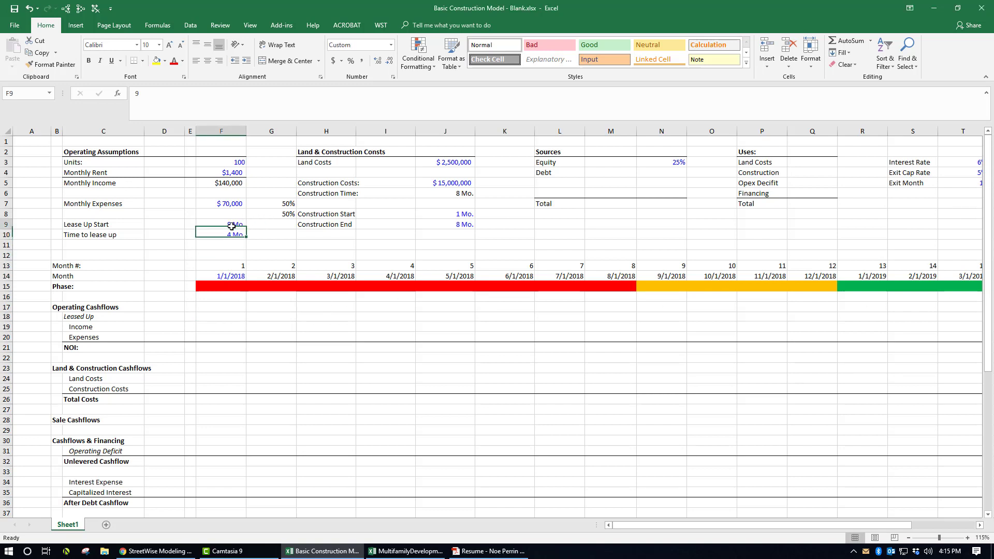
click(212, 234)
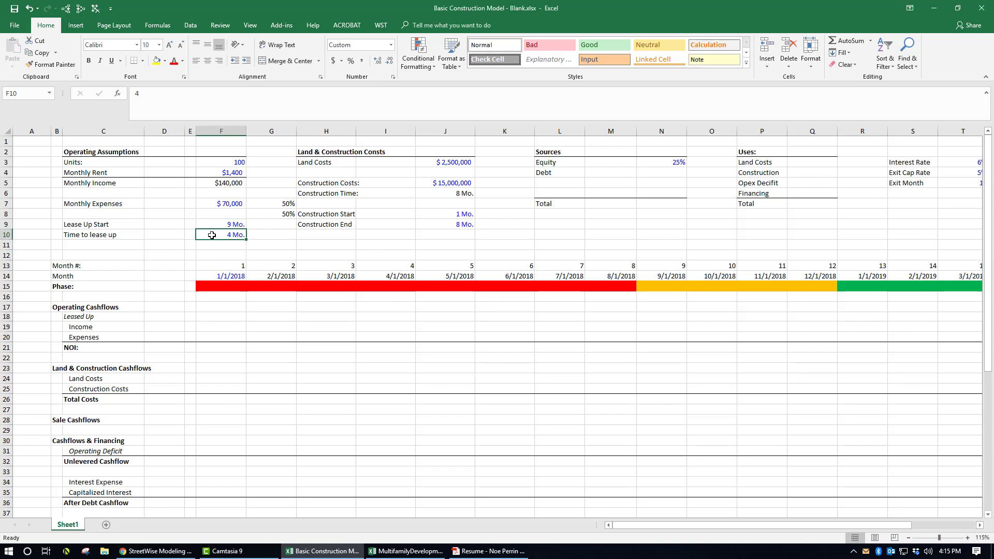
drag(76, 225, 222, 226)
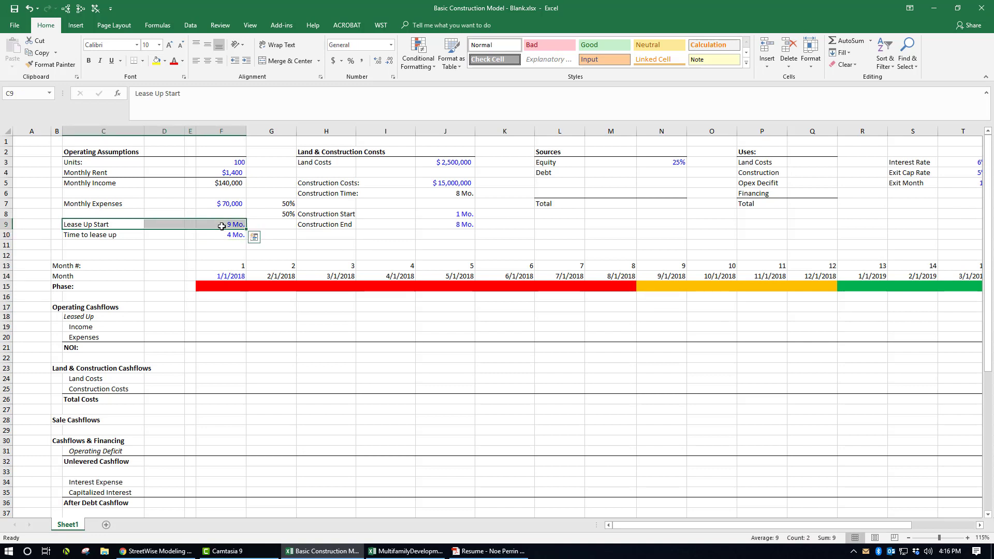
- Change the Leased Up row label in C18 to % Leased Up
click(221, 226)
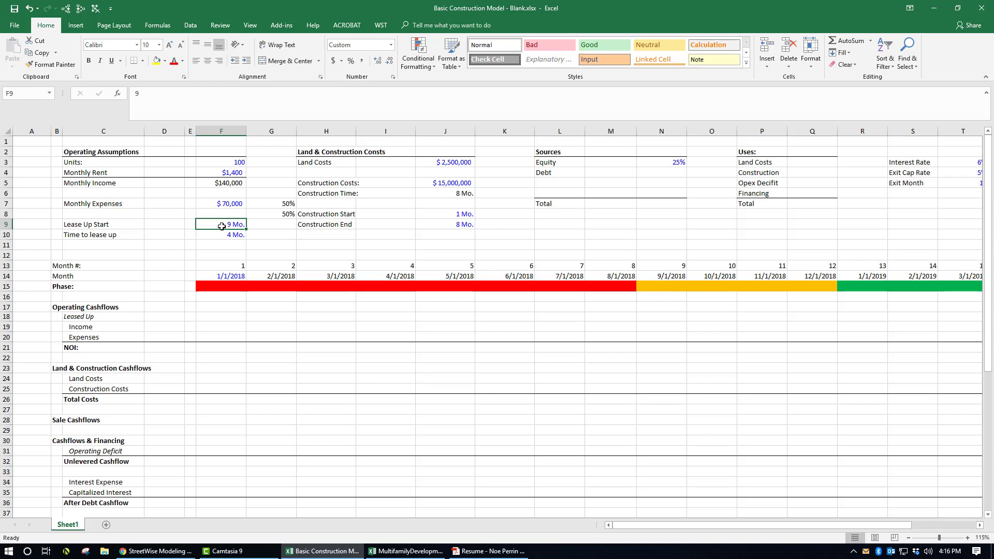
click(202, 327)
click(232, 317)
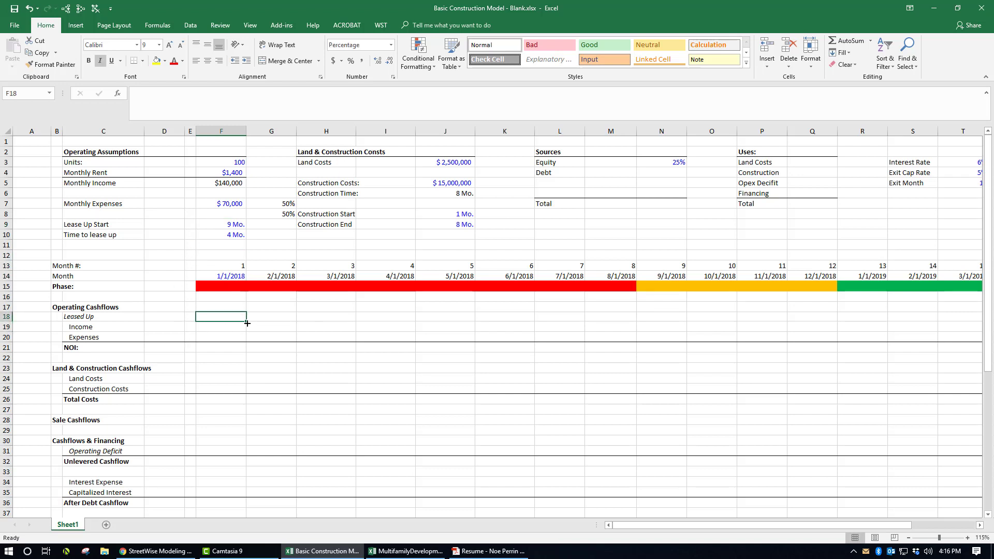
click(94, 318)
click(260, 98)
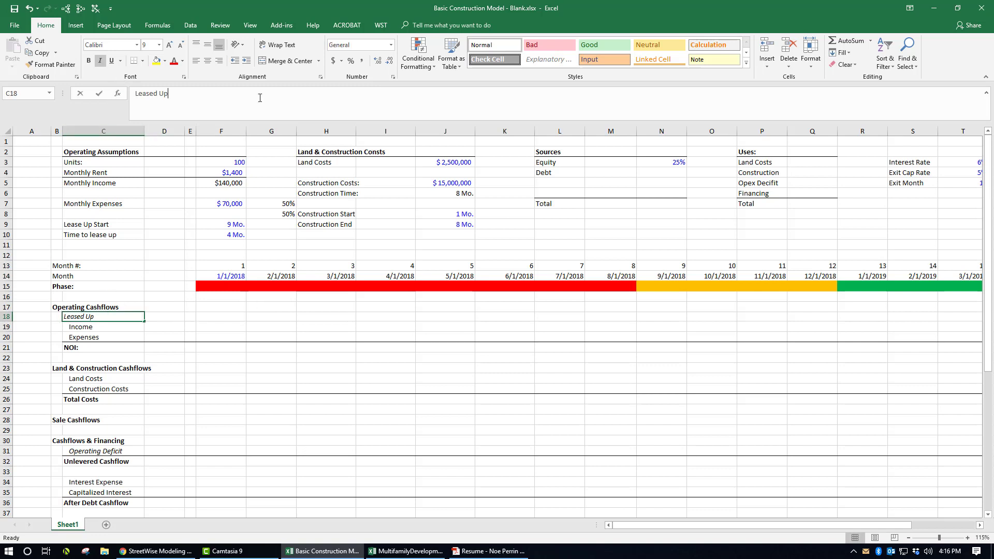
key(Home)
text(%)
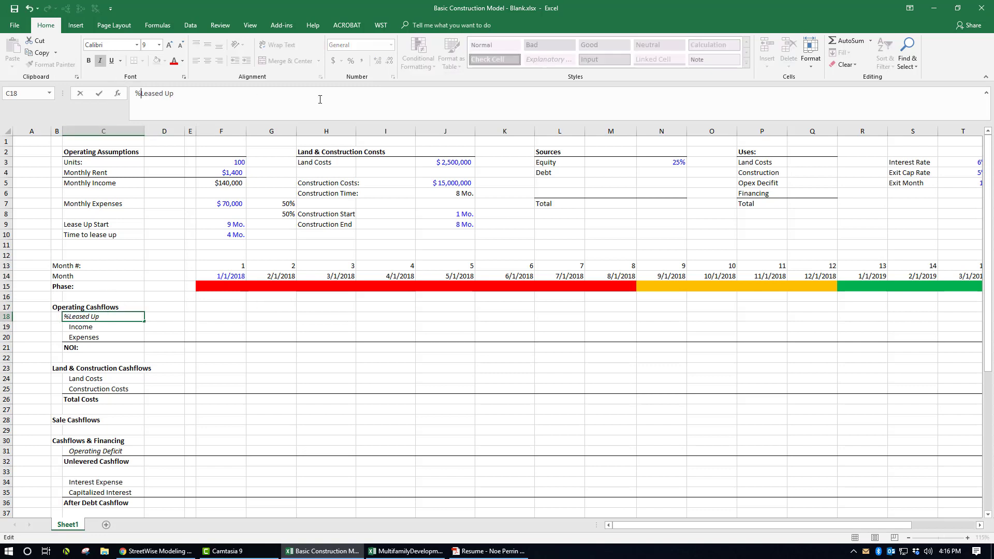
key(Return)
- Begin an IF formula in F18 testing whether month number F13 is greater than the absolute Lease Up Start reference $F$9
key(Right)
key(Right)
key(Right)
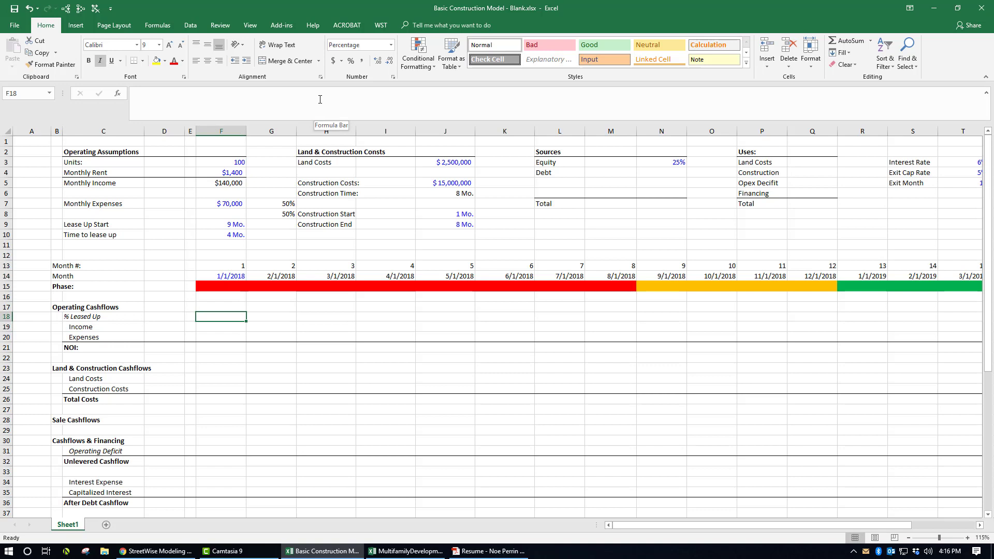
text(=)
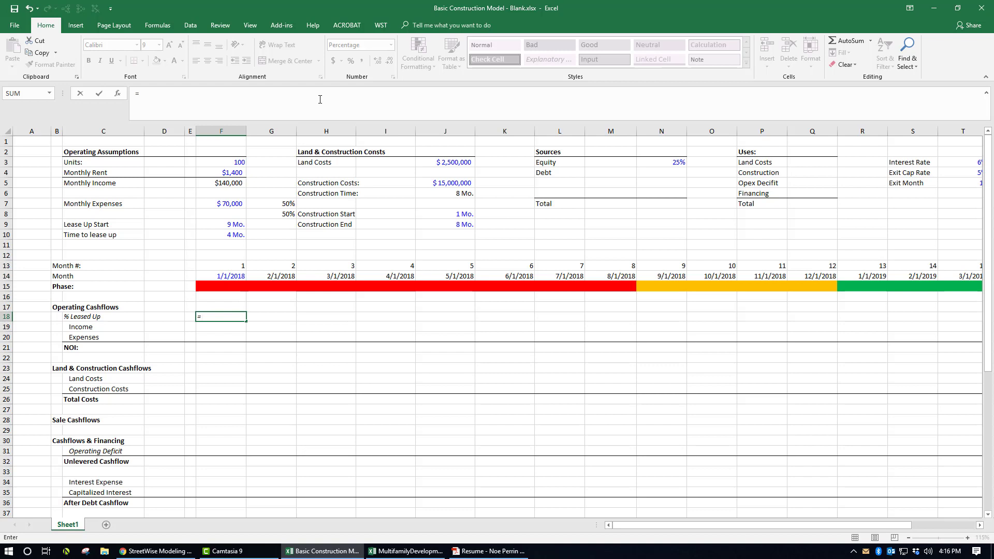
text(IF)
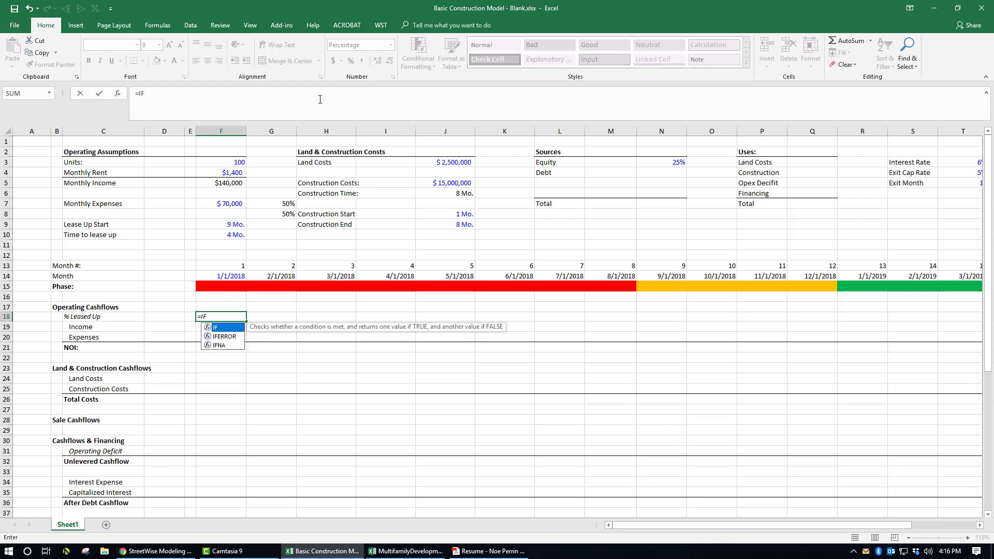
text(()
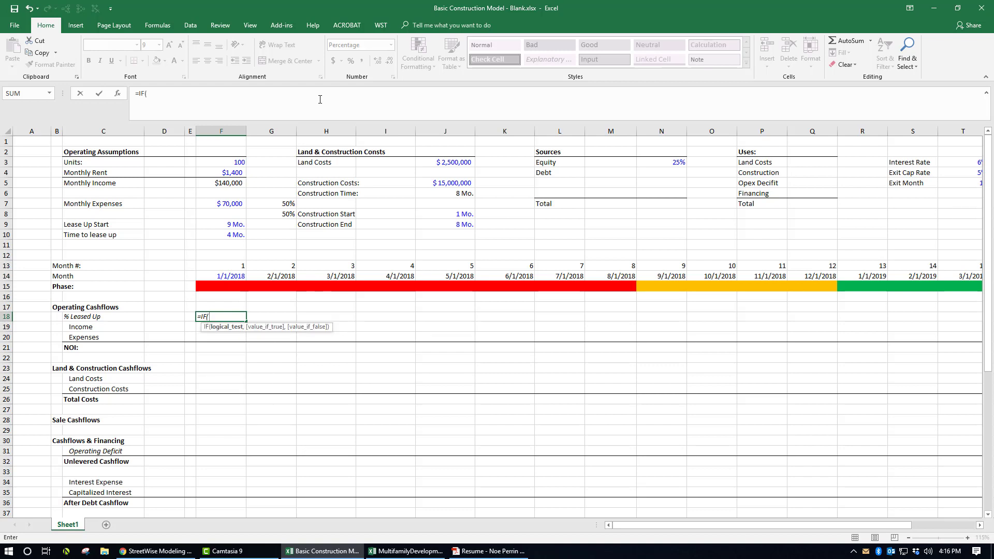
key(Up)
key(Up)
key(Up)
key(Up)
key(Up)
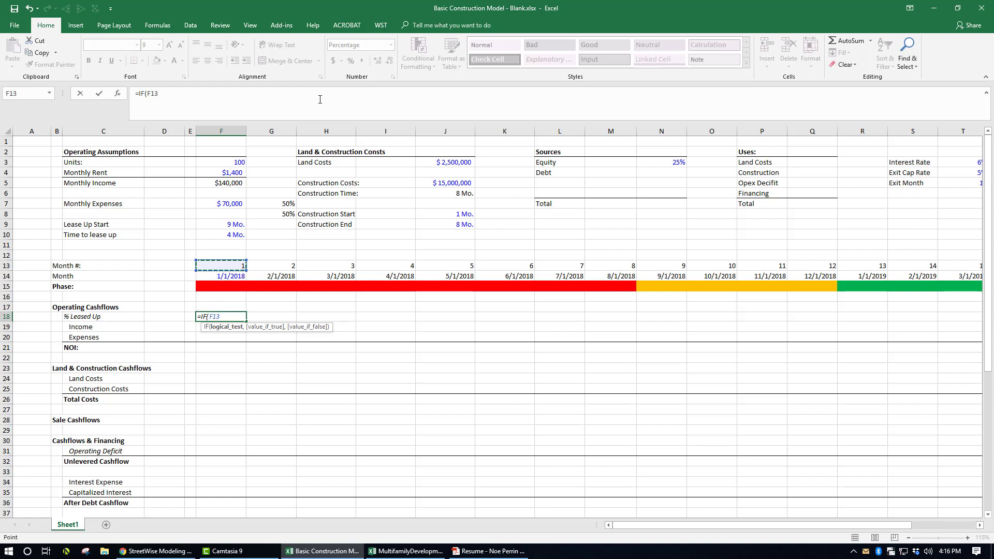
text(>)
key(Up)
key(Up)
key(Up)
key(Up)
key(Up)
key(Up)
key(Up)
key(Up)
key(Up)
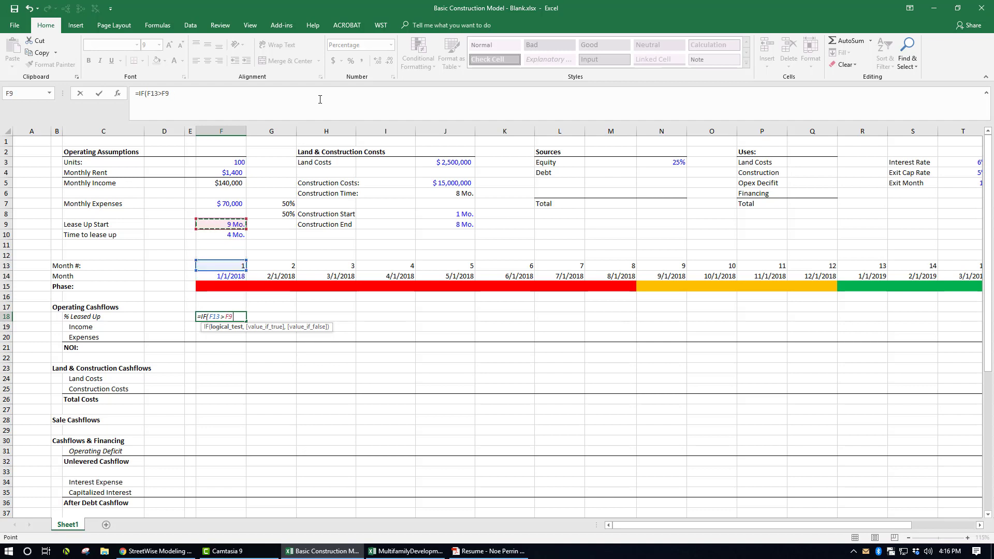
key(F4)
text(,)
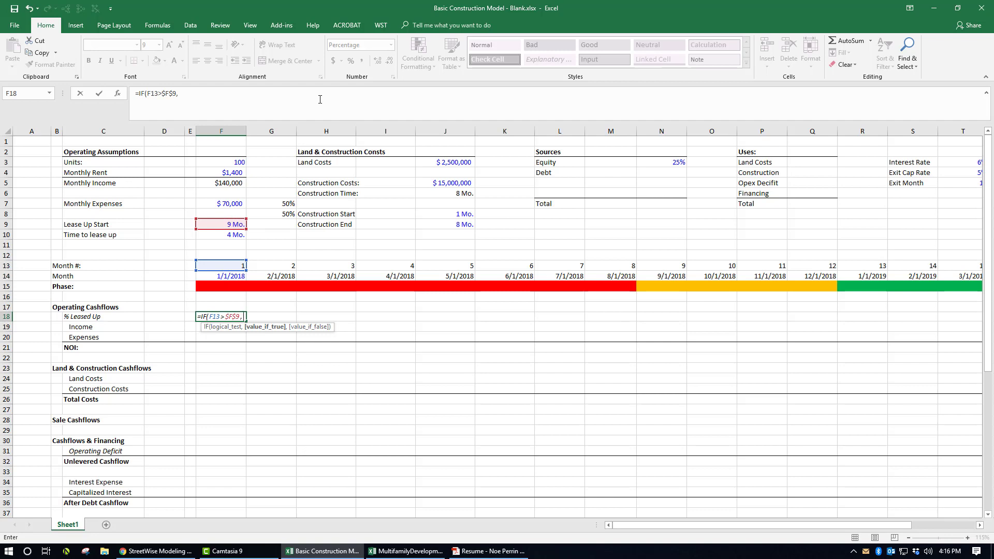
- Complete the F18 formula with E18+(1/$F$10) as the true result and 0 as the false result
key(Left)
text(+())
click(196, 93)
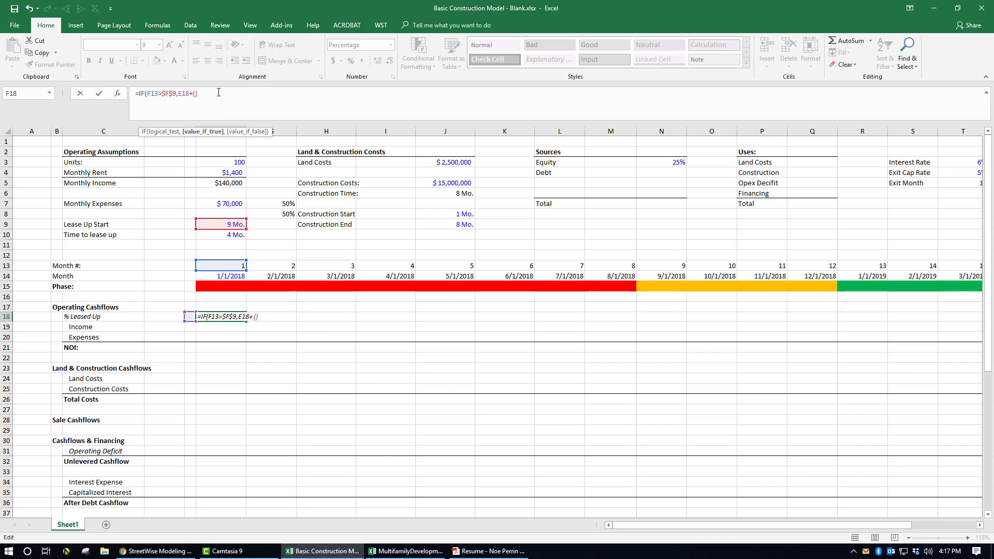
text(1/)
click(225, 233)
key(F4)
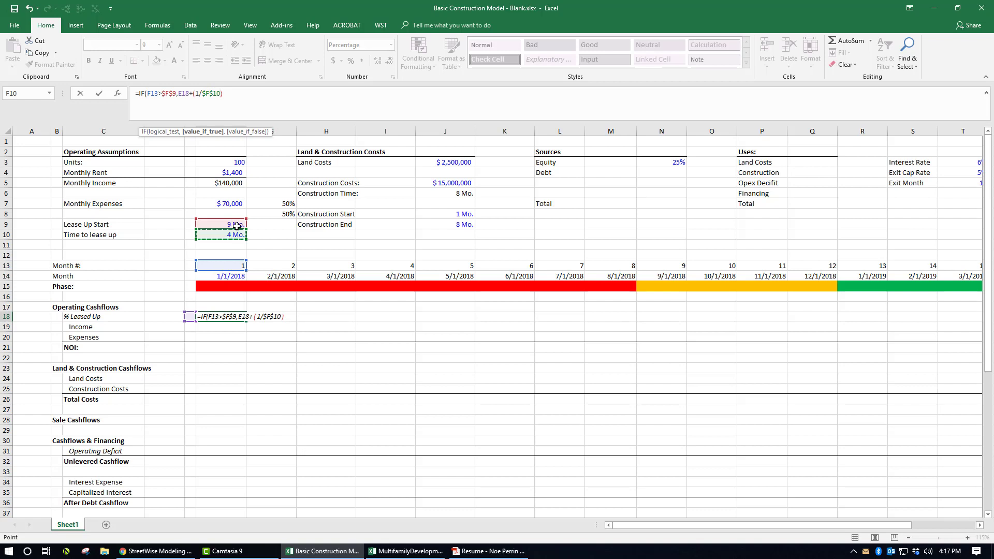
click(182, 93)
text(,)
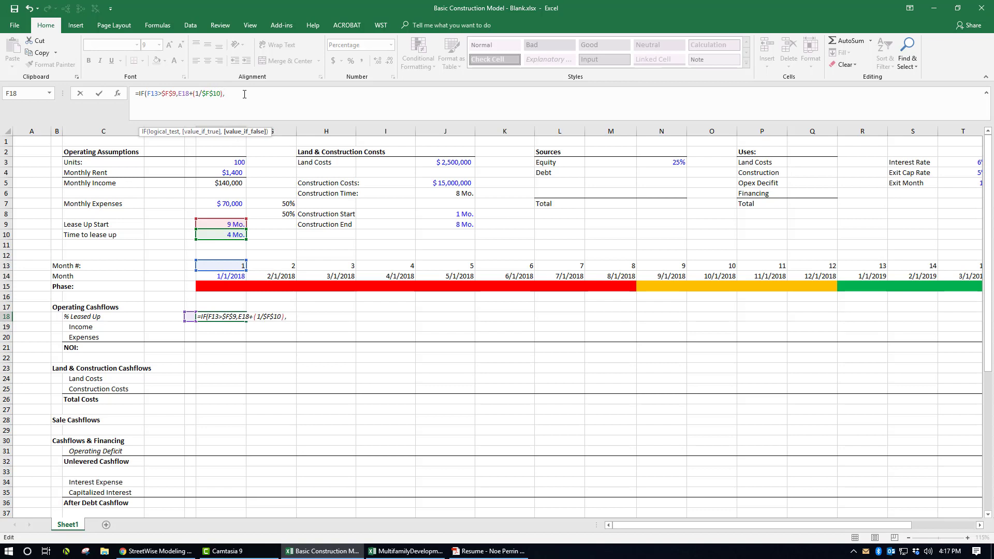
text(-)
key(Return)
key(Return)
key(BackSpace)
text(0)
key(Return)
- Fill the lease-up formula from F18 across the % Leased Up row through W18
key(Up)
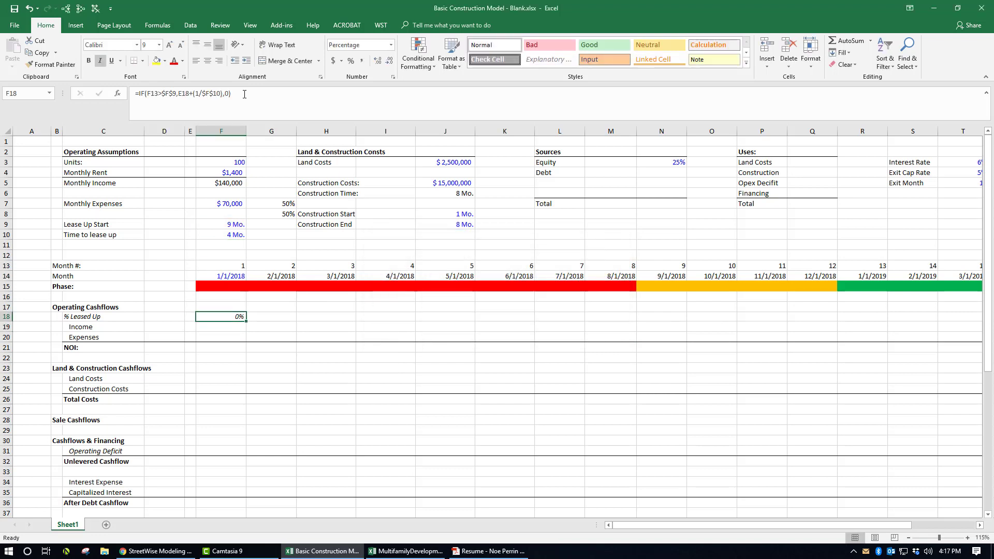
key(shift+Right)
key(shift+Right)
key(shift+Right)
key(shift+Right)
key(shift+Right)
key(shift+Right)
key(shift+Right)
key(shift+Right)
key(shift+Right)
key(shift+Right)
key(shift+Right)
key(shift+Right)
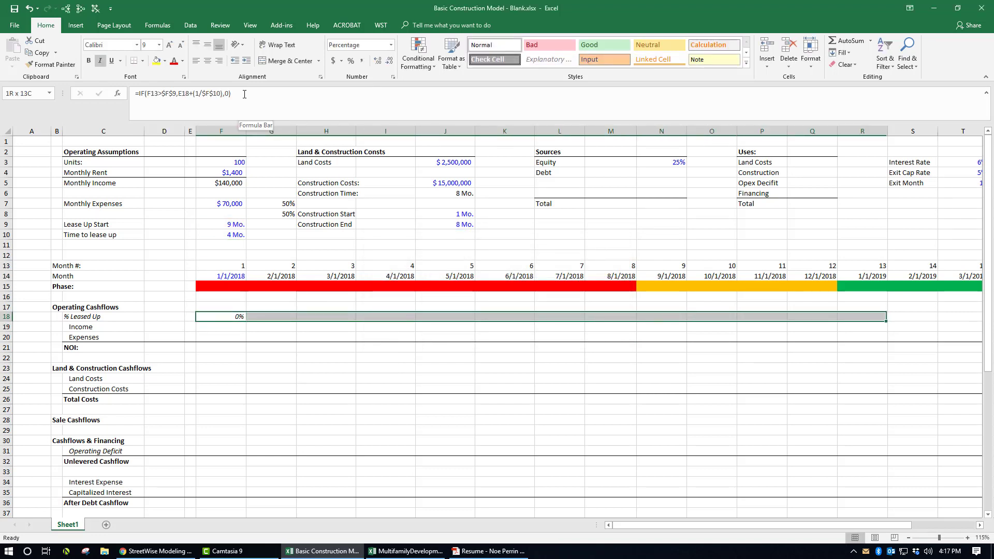
key(shift+Right)
key(shift+Right)
key(shift+Right)
key(shift+Right)
key(shift+Right)
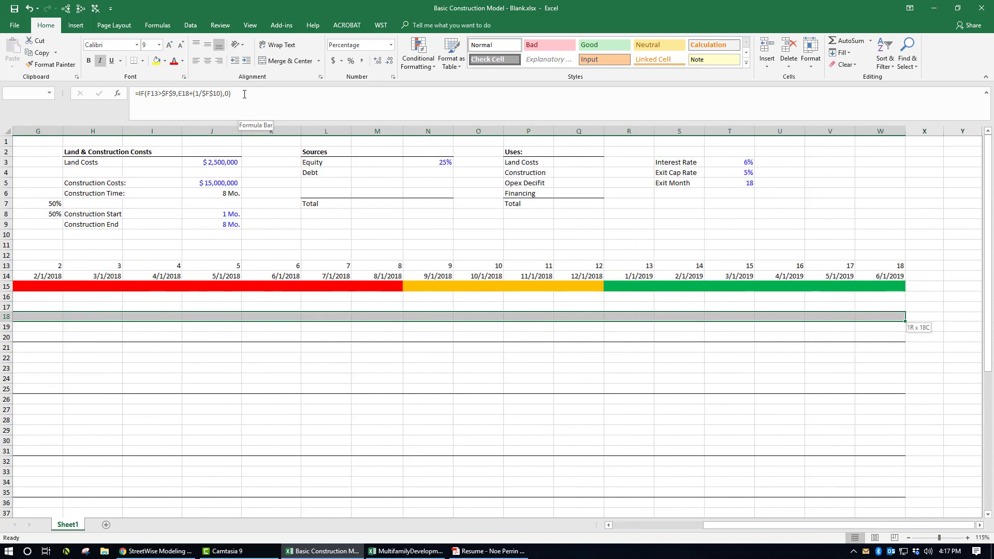
key(ctrl+r)
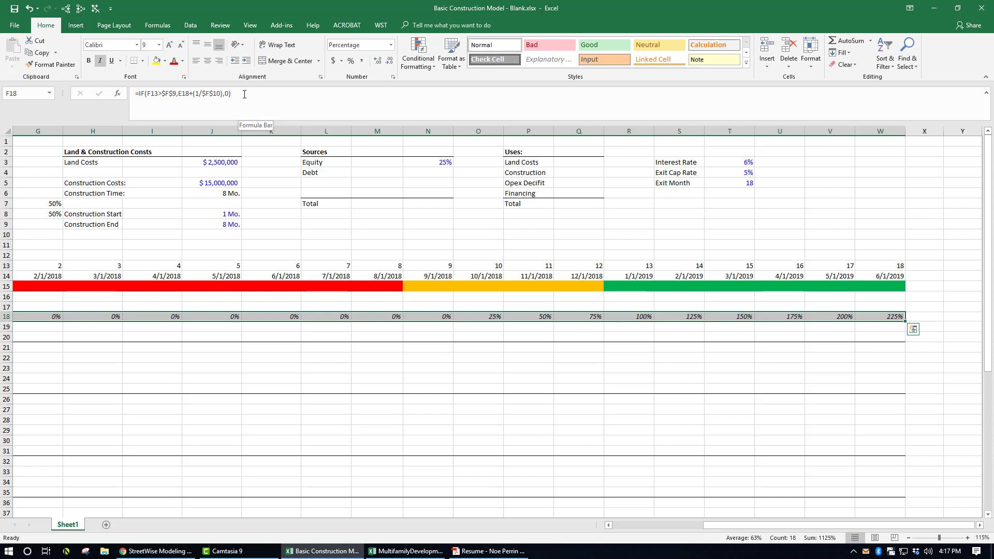
- Examine the % Leased Up percentages from the lease-up start month through the last month in W18
click(497, 317)
key(Right)
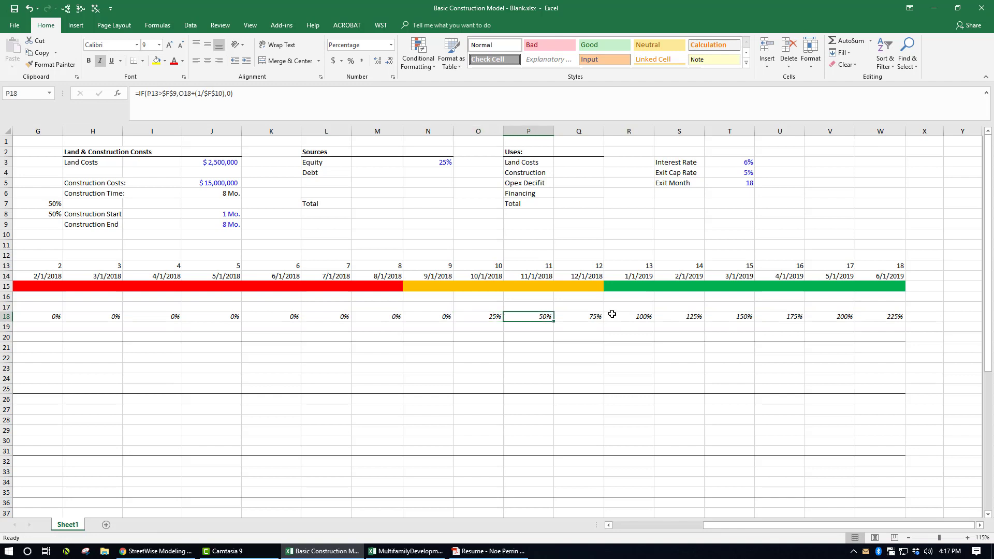
key(Left)
key(Left)
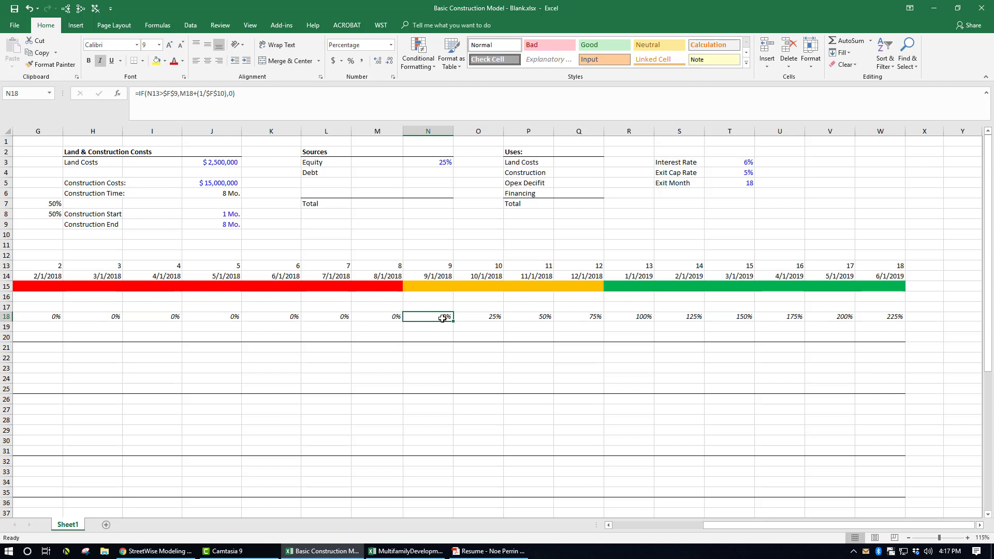
click(687, 317)
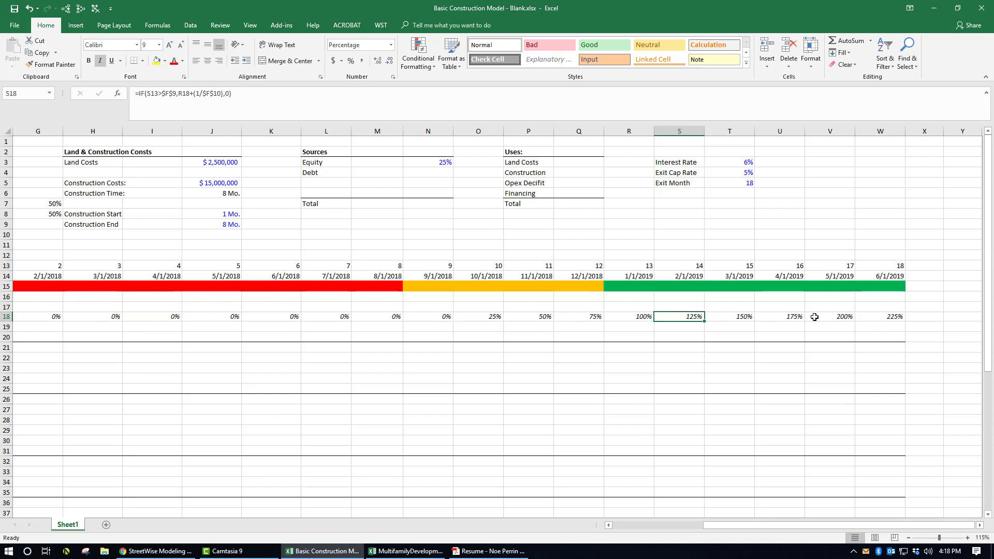
key(Right)
key(Right)
key(Right)
key(Right)
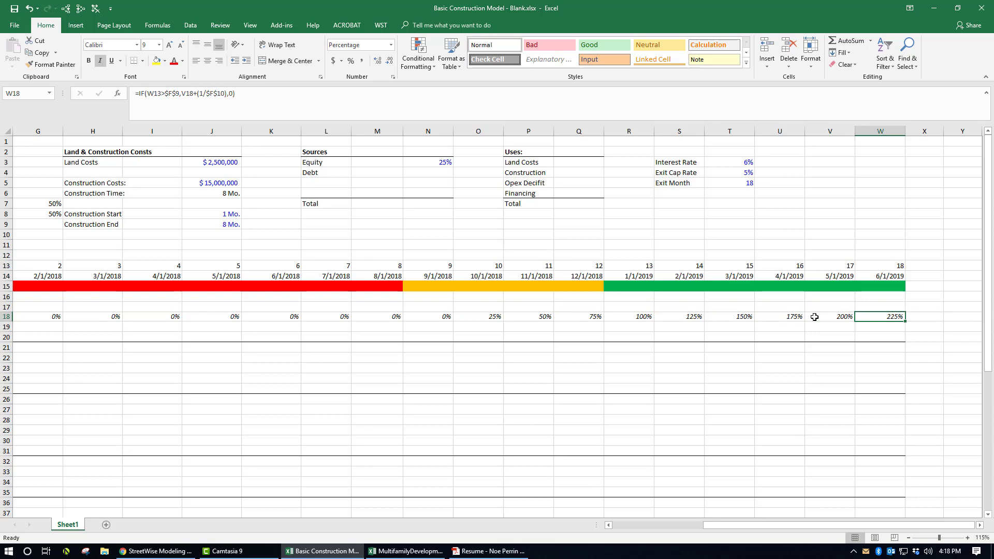
- Change the logical test in F18's formula so month F13 is compared as greater than or equal to $F$9
key(Left)
key(Left)
key(Left)
key(Left)
key(Left)
key(Left)
key(Left)
key(Left)
key(Left)
key(Left)
key(Left)
key(Left)
key(Left)
key(Left)
key(Left)
key(Left)
key(Left)
key(Left)
key(Left)
key(Left)
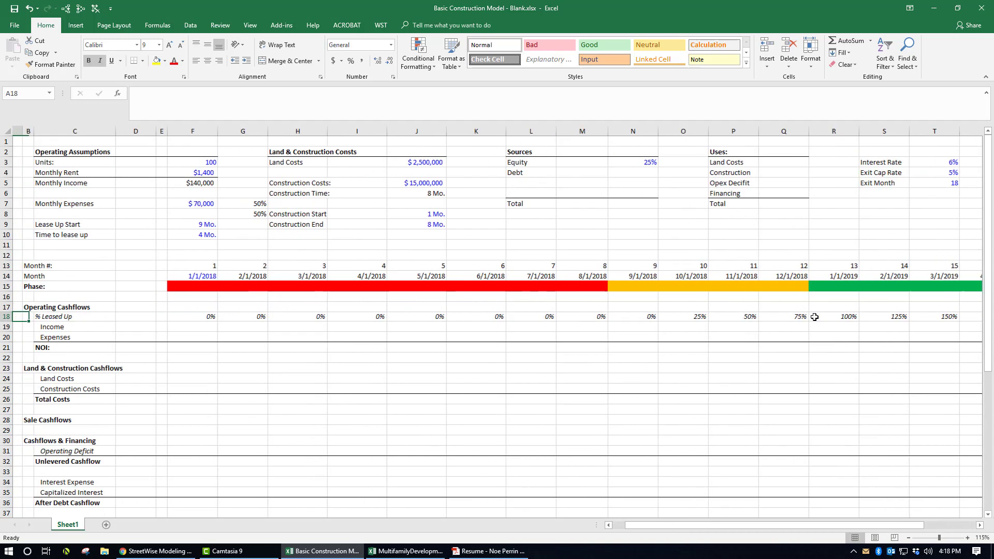
key(Right)
key(Right)
key(Right)
key(Right)
key(Right)
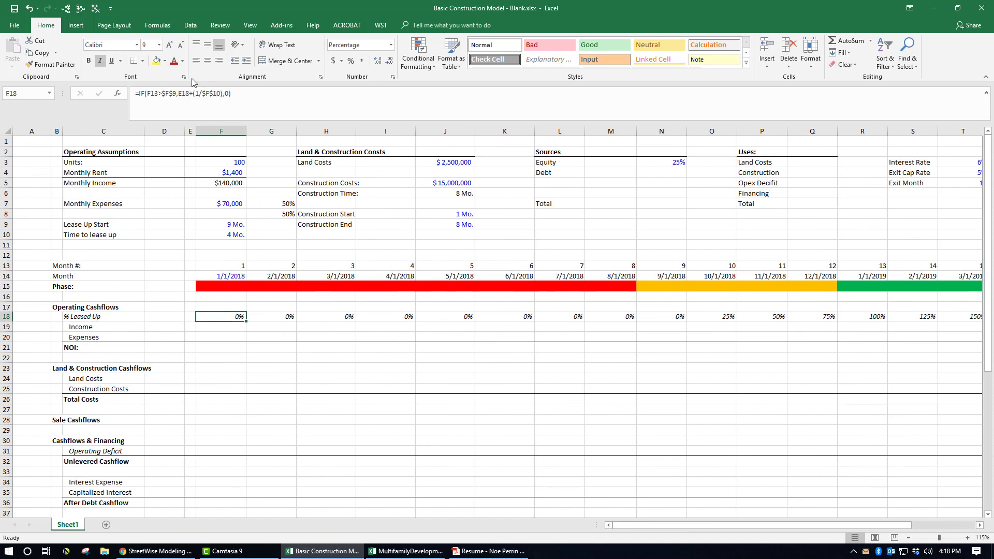
click(164, 92)
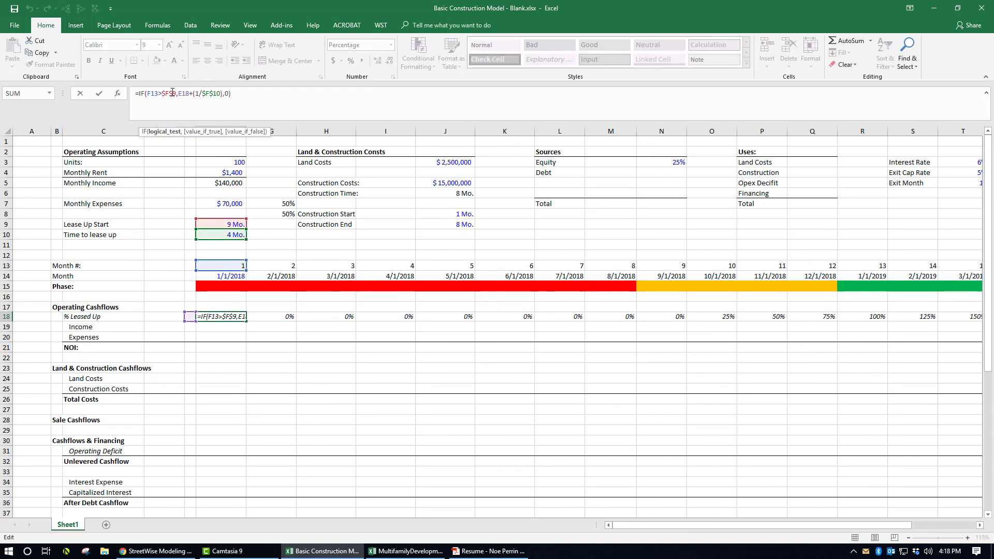
text(=)
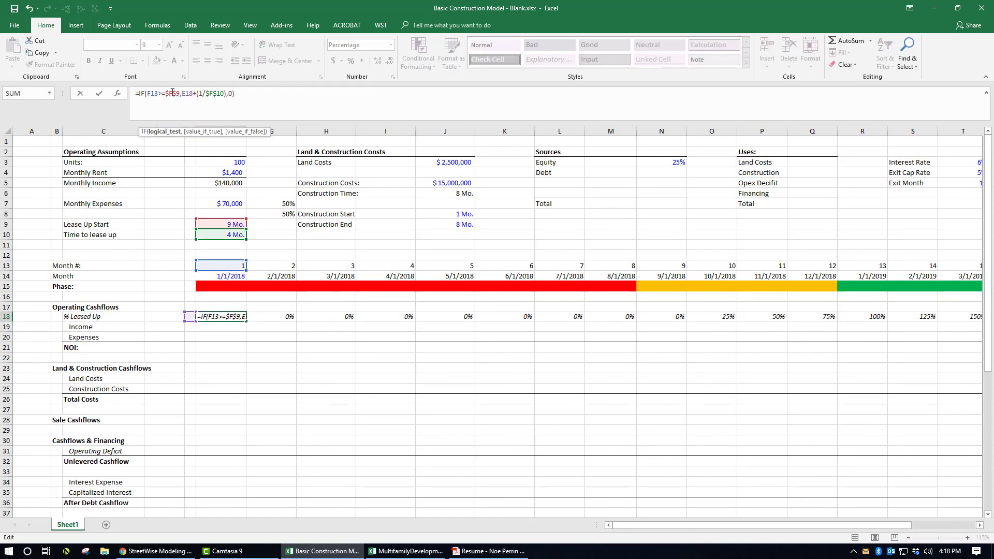
key(BackSpace)
text(=)
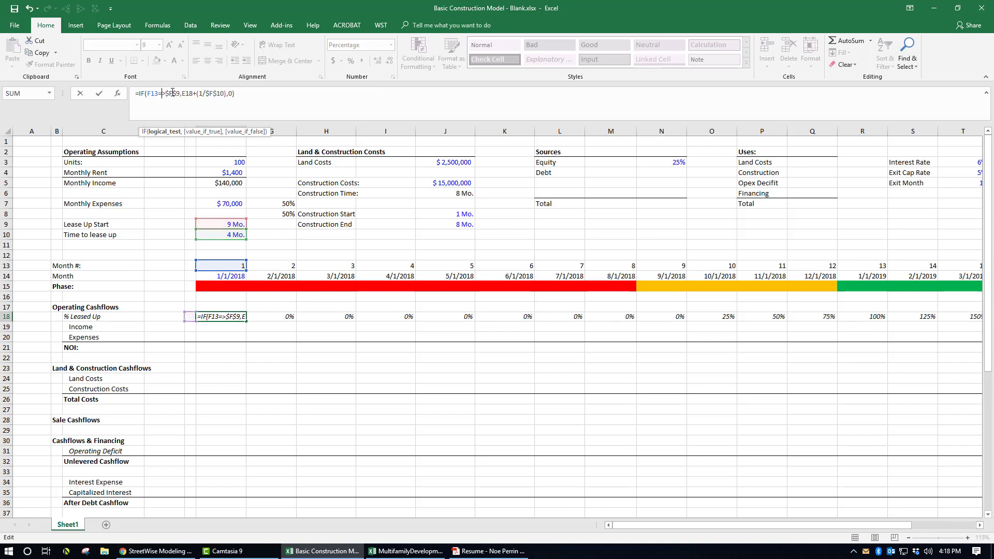
- Cap the F18 true result by wrapping it as MIN(E18+(1/$F$10),1), accepting the corrected formula =IF(F13>=$F$9,MIN(E18+(1/$F$10),1),0)
double_click(188, 94)
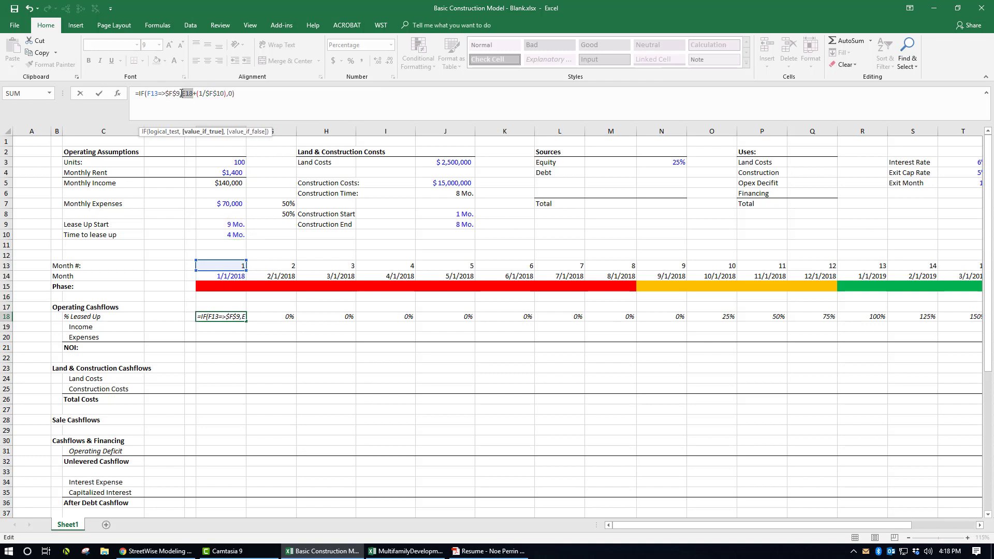
click(181, 94)
text(MIN()
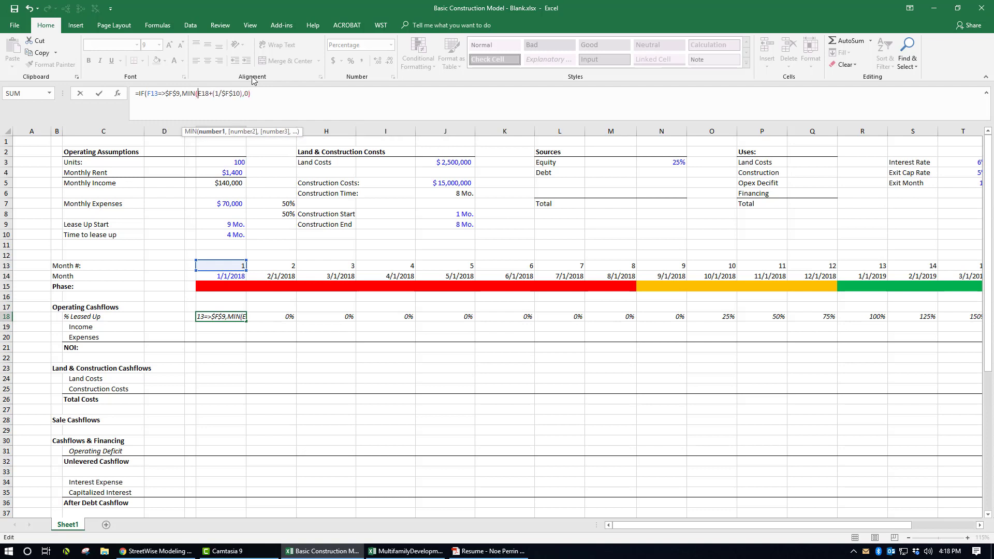
click(276, 95)
text())
key(Left)
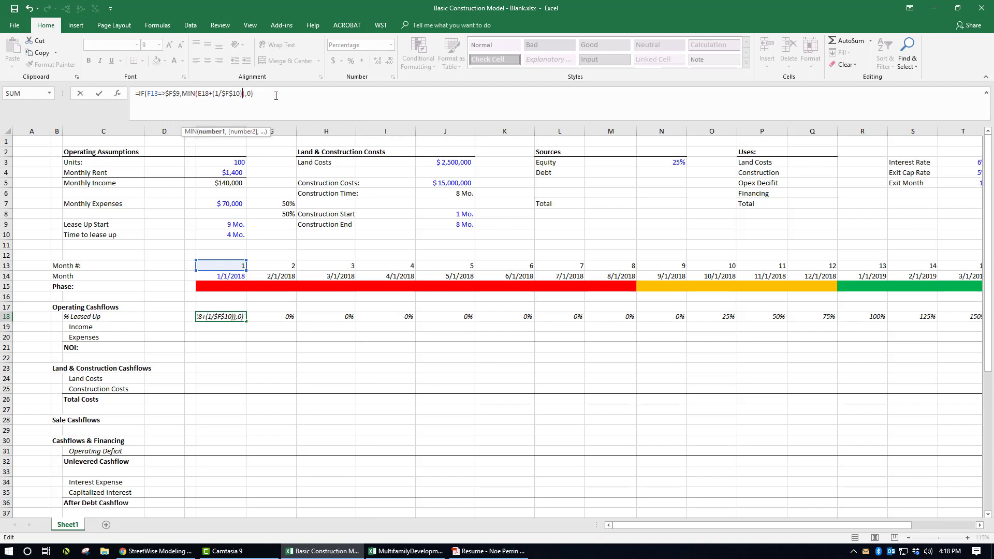
text(,)
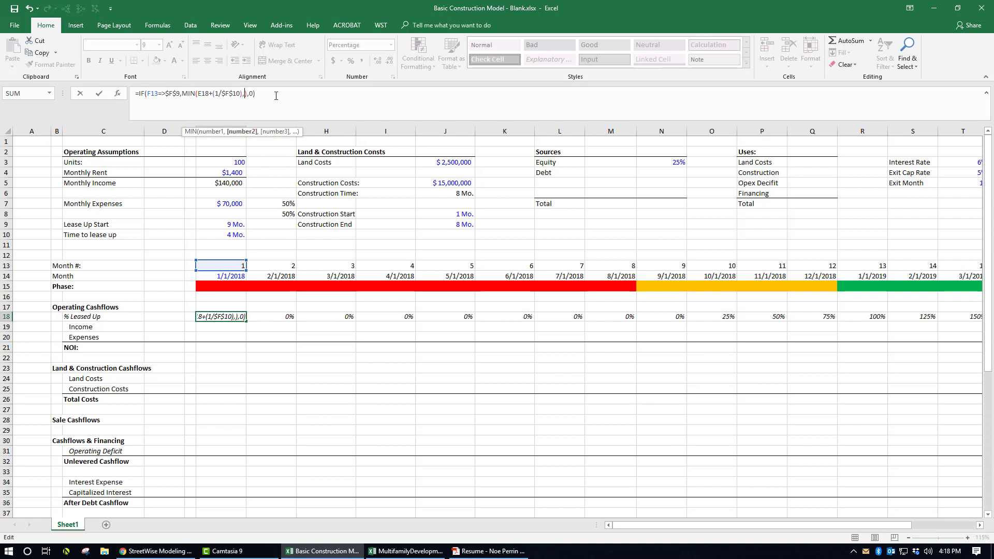
text(1)
key(Return)
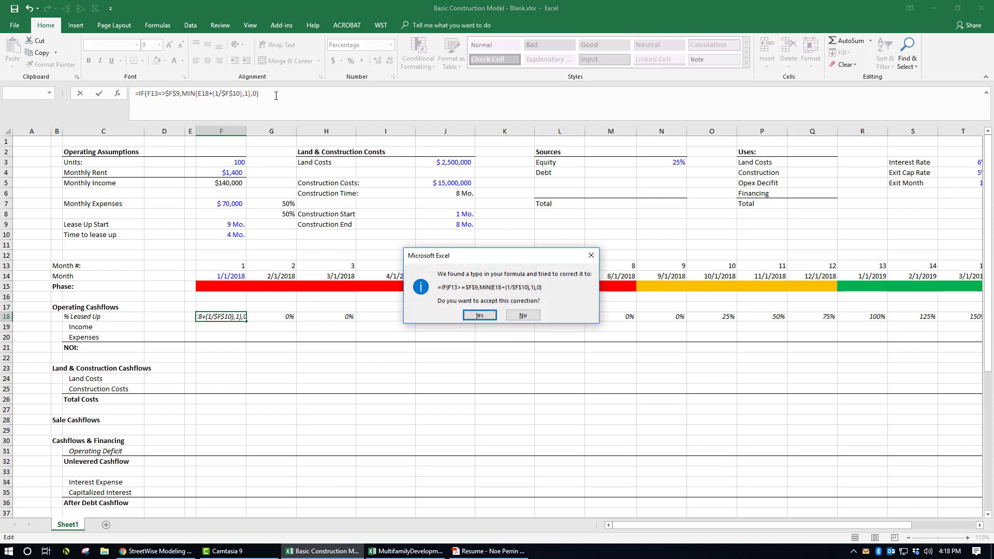
key(Return)
- Fill the revised F18 formula across the % Leased Up row through W18
key(Up)
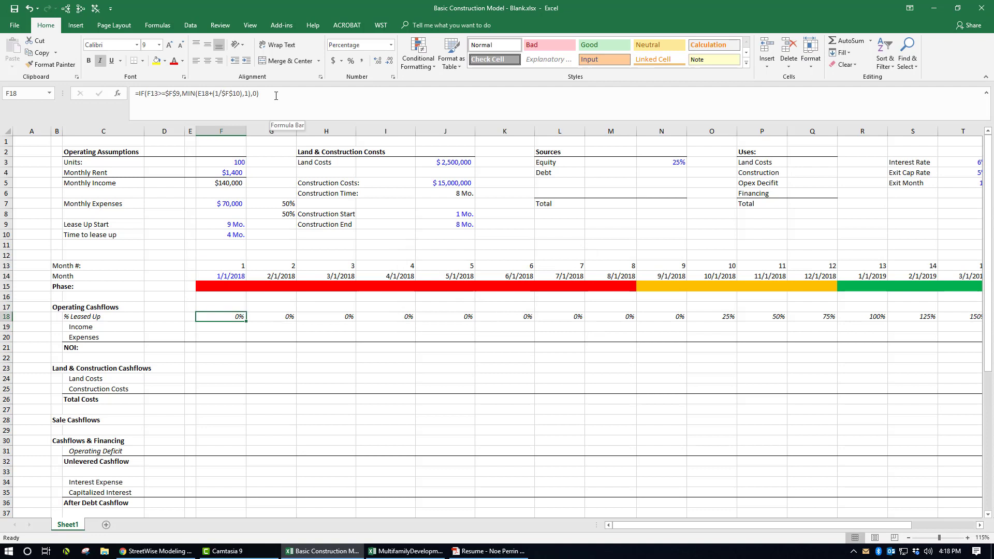
key(ctrl+shift+Right)
key(ctrl+r)
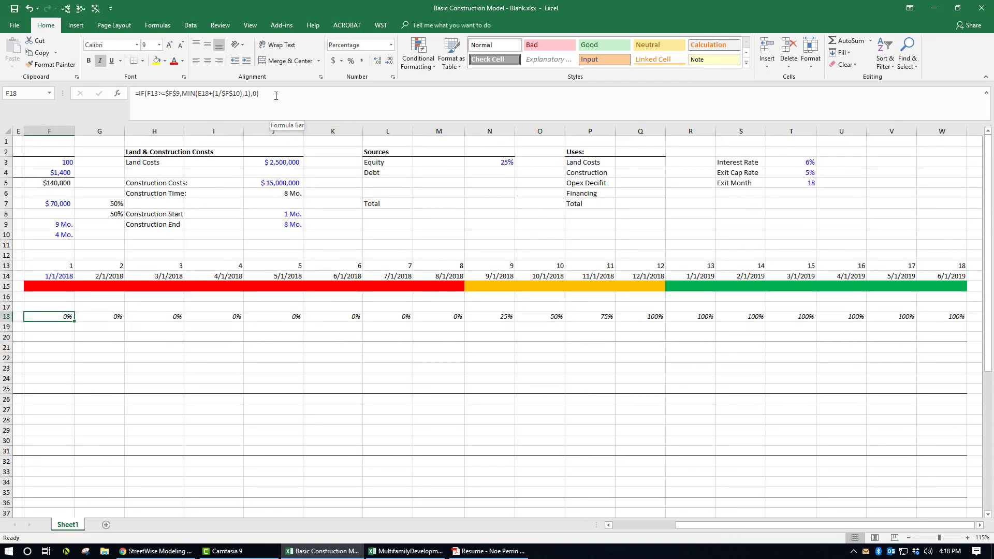
- Check the capped % Leased Up percentages and formulas in the months following lease-up
key(ctrl+Right)
key(Left)
key(Left)
key(Left)
key(Left)
key(Left)
key(Left)
key(Left)
key(Left)
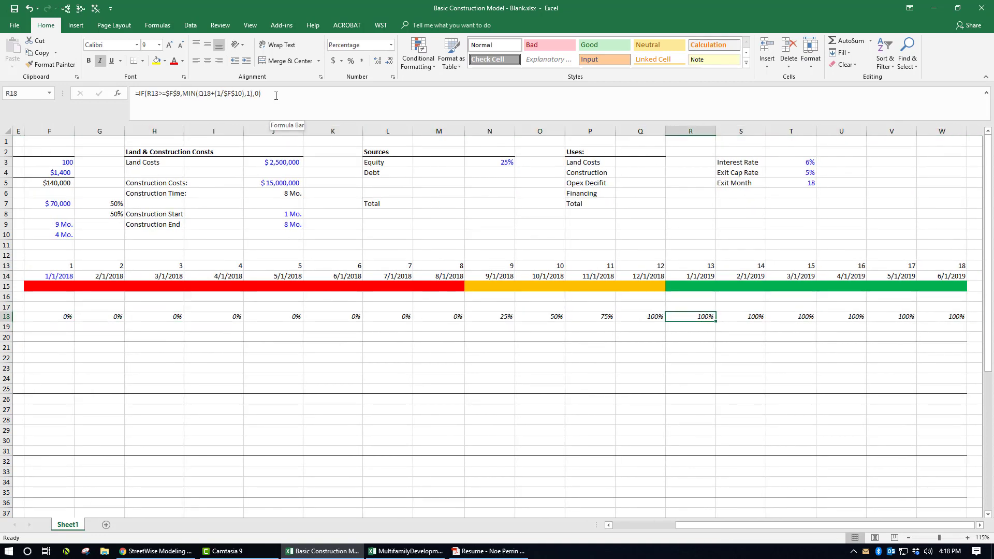
- Review the % Leased Up formulas and percentages across the remaining months through W18
key(Left)
key(Right)
key(Right)
key(Right)
key(Right)
key(Right)
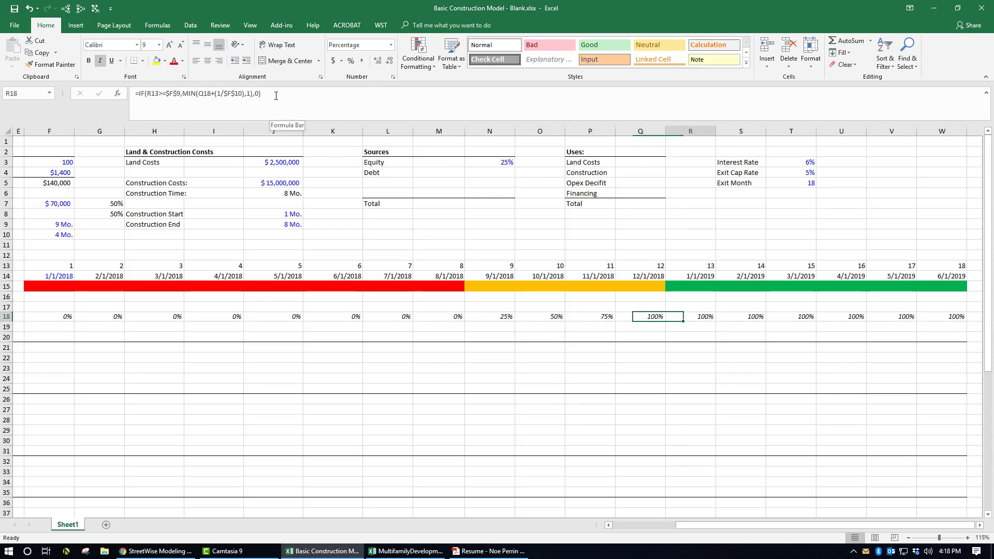
key(Right)
key(Right)
key(Right)
key(Right)
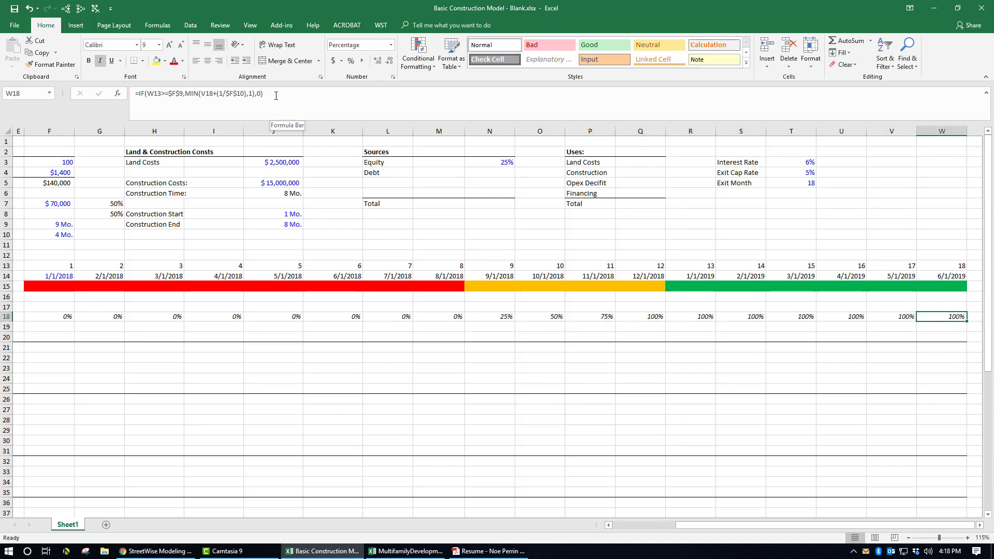
- In Income cell F19, enter =F18*$F$5 to multiply the leased-up percentage by the fixed Monthly Income
key(ctrl+Left)
key(ctrl+Left)
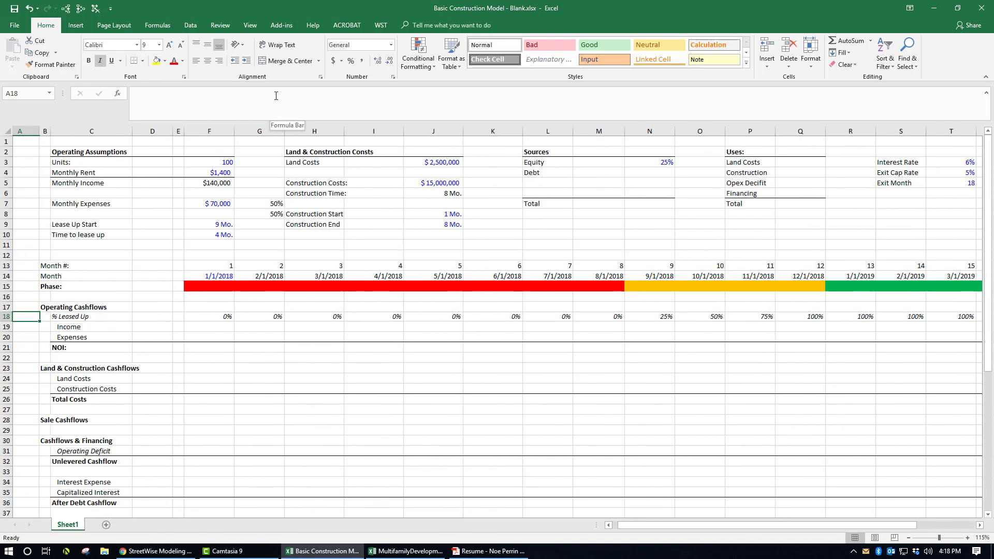
key(Down)
key(Down)
key(Right)
key(Up)
key(Right)
key(Right)
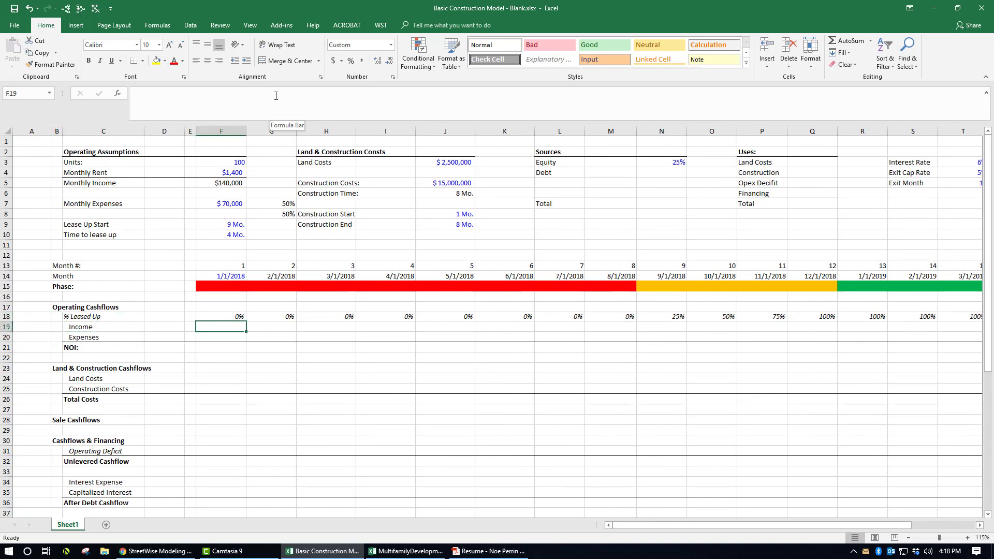
text(=)
key(Up)
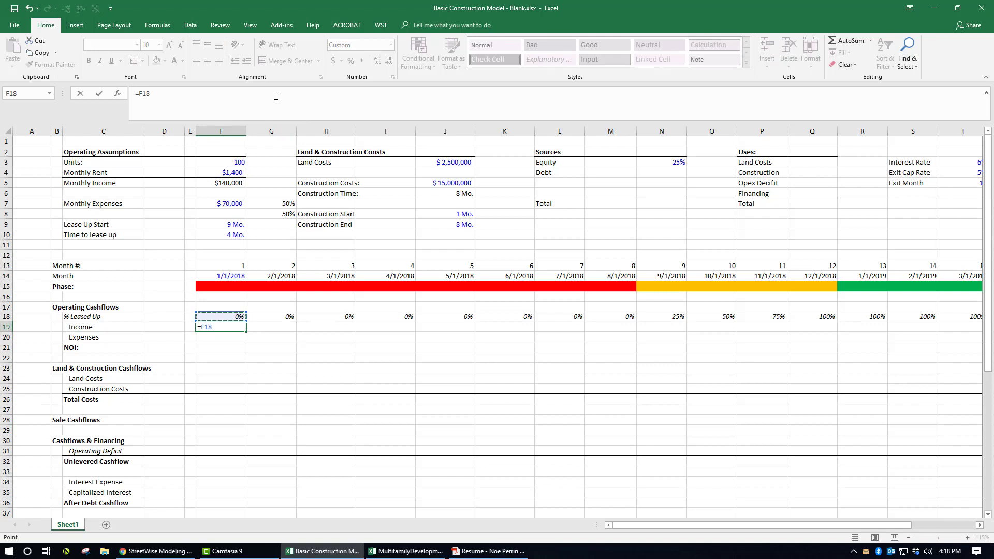
text(*)
key(Up)
key(Up)
key(Up)
key(Up)
key(Up)
key(Up)
key(Up)
key(Up)
key(Up)
key(Up)
key(Up)
key(Up)
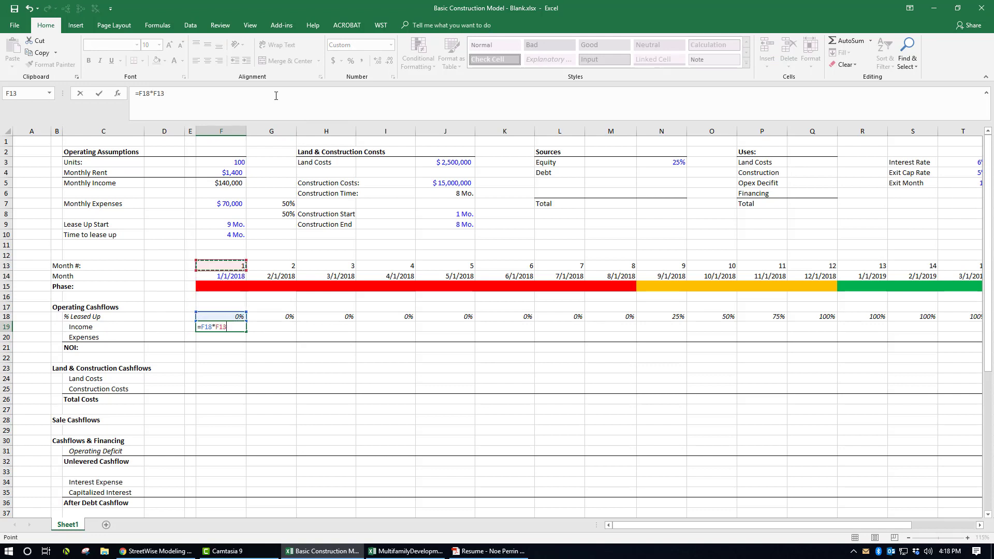
key(Up)
key(Up)
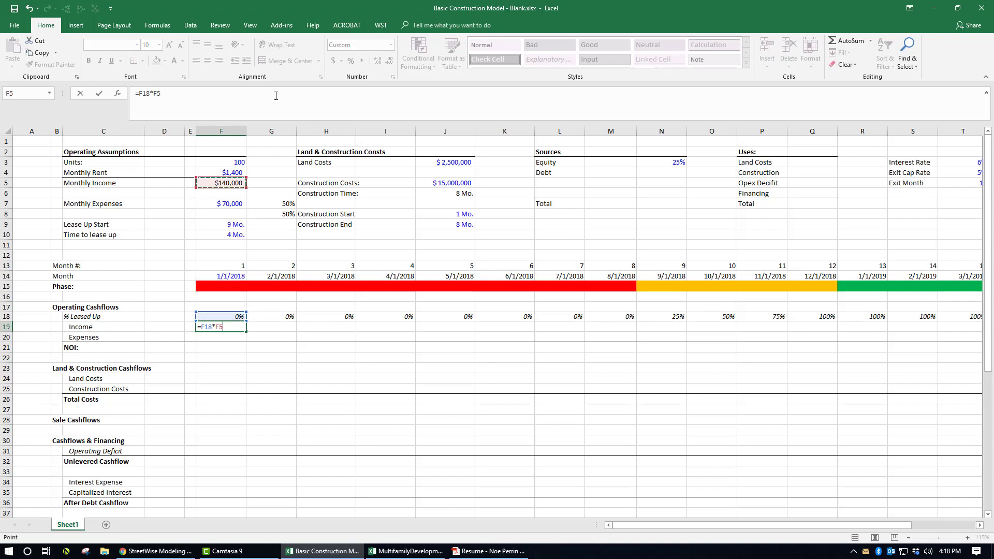
key(F4)
key(Return)
- Fill the F19 Income formula across the row through W19
key(Up)
key(Up)
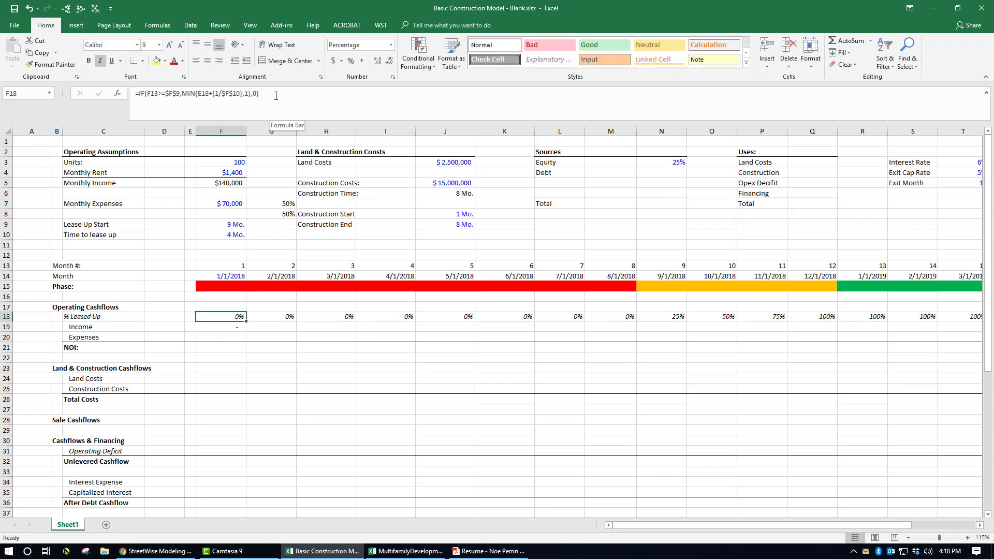
key(ctrl+Right)
key(Down)
key(ctrl+shift+Left)
key(ctrl+r)
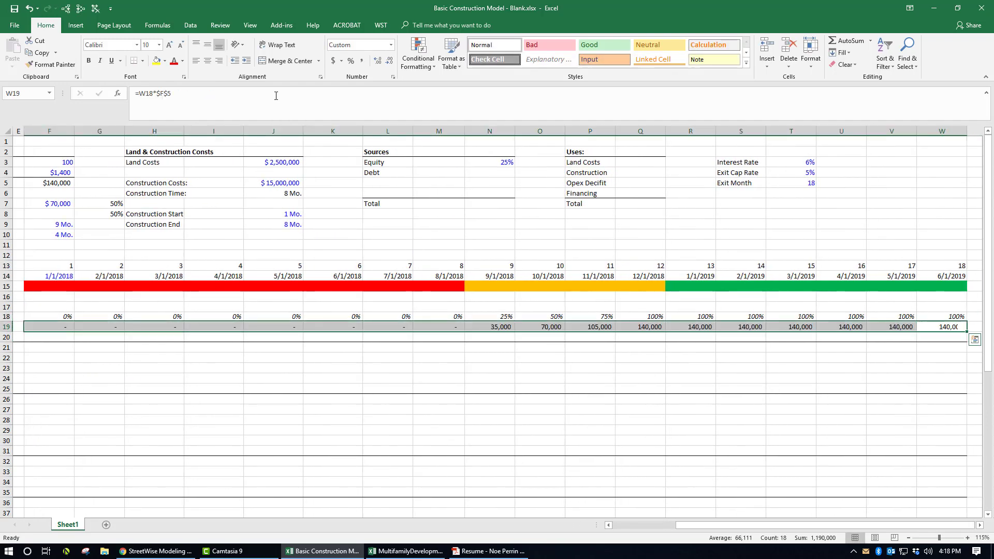
- Review the monthly Income figures across row 19 against the % Leased Up row
key(Left)
key(Left)
key(Left)
key(Left)
key(ctrl+shift+Left)
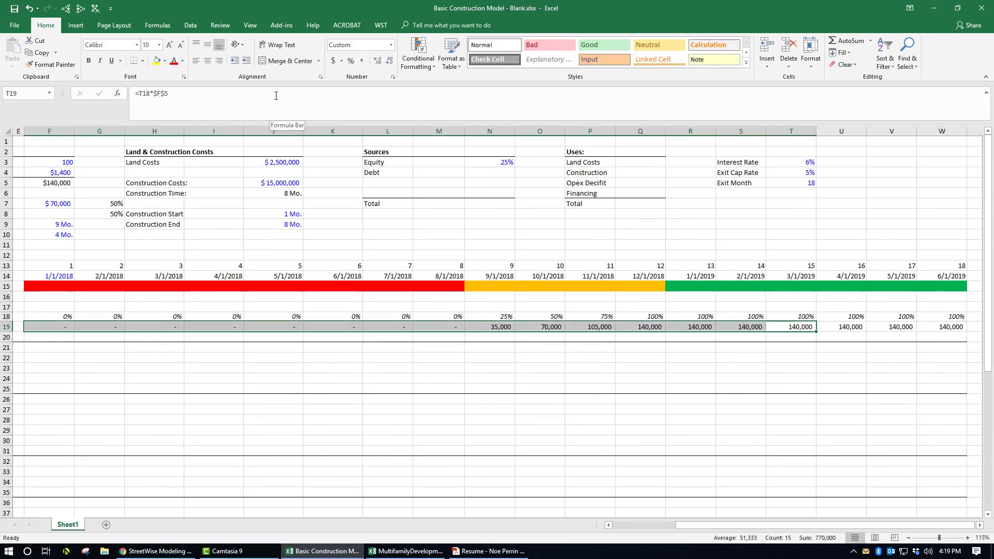
key(shift+Right)
key(shift+Right)
key(shift+Right)
key(shift+Right)
key(shift+Right)
key(shift+Right)
key(shift+Right)
key(shift+Right)
key(Left)
key(ctrl+Left)
key(Left)
key(Left)
key(Left)
key(Left)
key(Left)
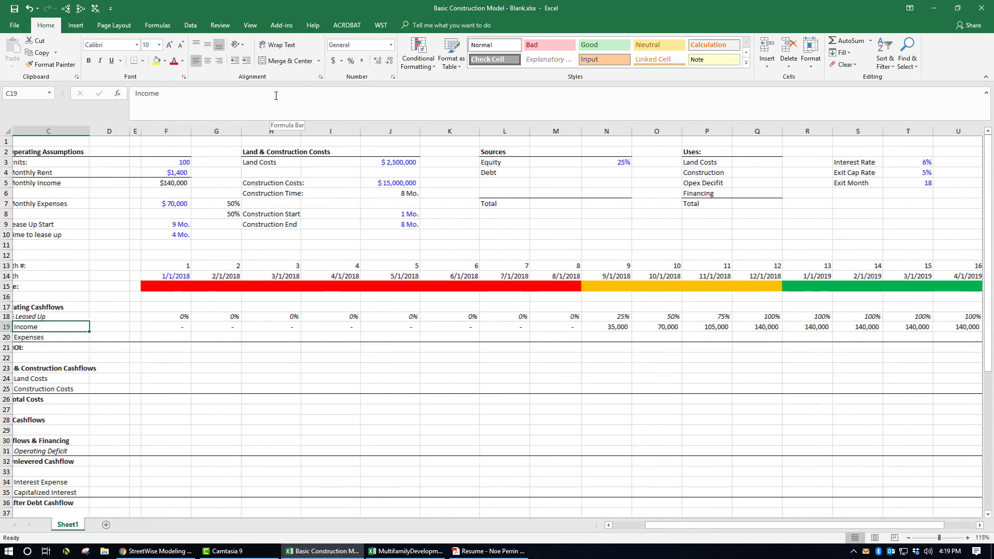
key(Right)
key(Right)
key(Right)
key(Right)
key(Right)
key(Up)
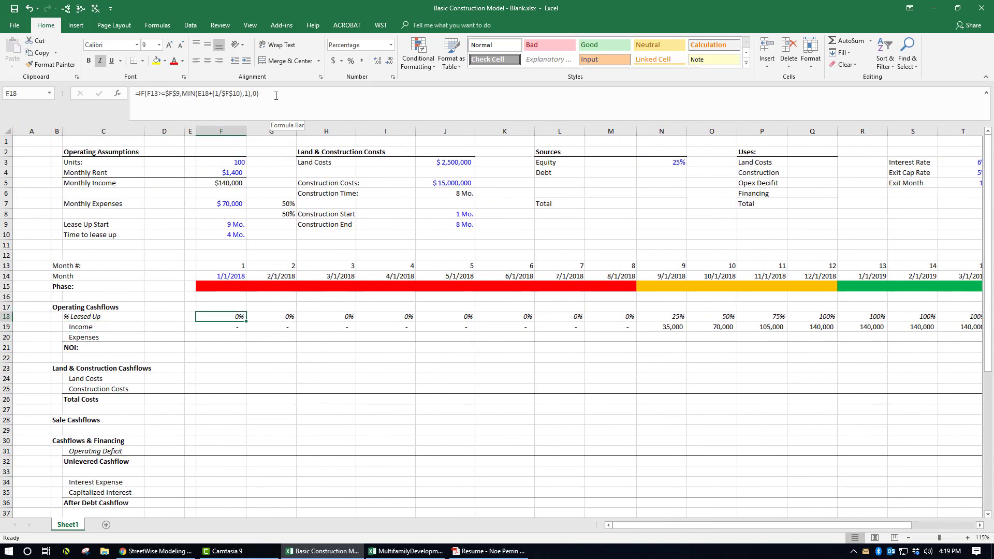
key(Down)
key(ctrl+Right)
key(ctrl+Left)
key(Left)
key(Left)
key(Left)
key(Left)
key(Left)
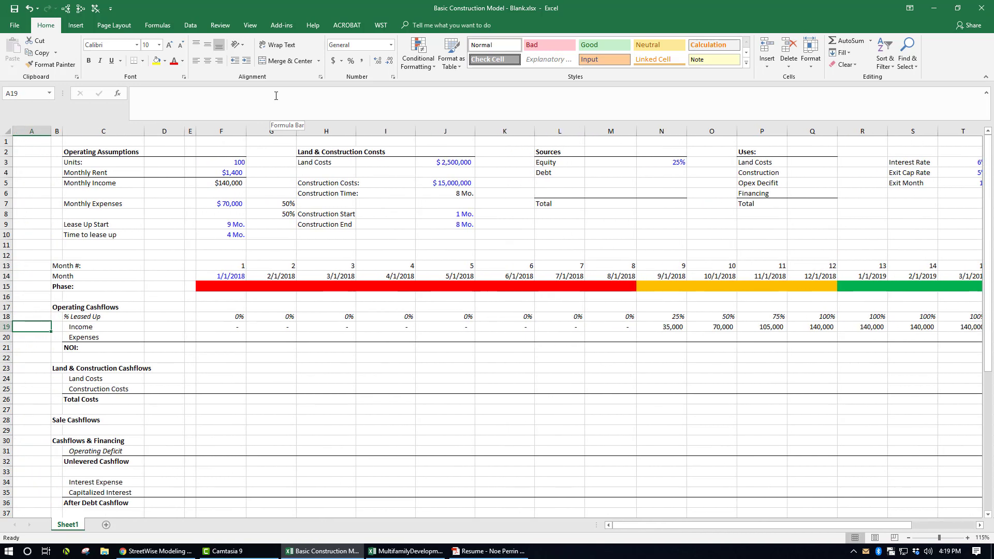
- Begin an IF formula in Expenses cell F20 that tests whether month F13 is greater than Construction End $J$9
key(Right)
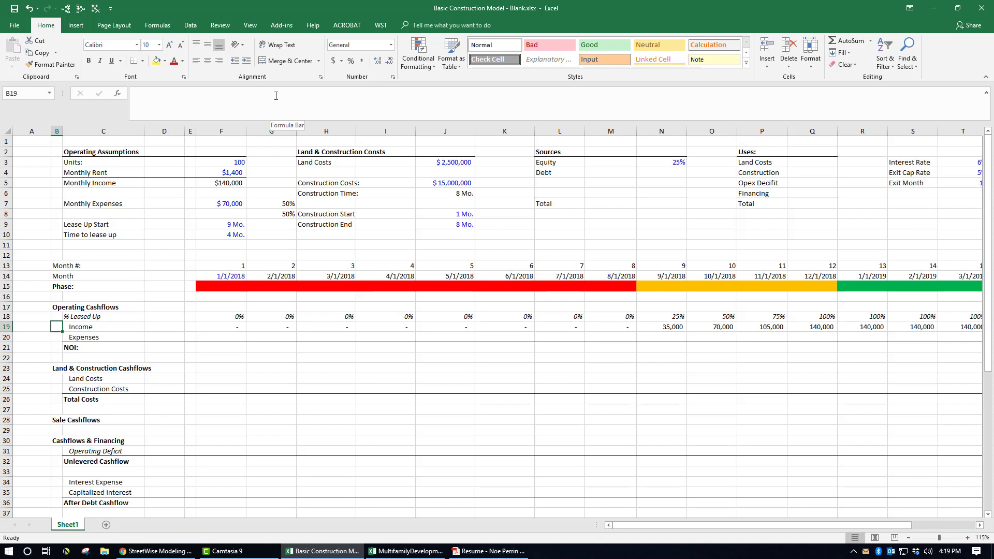
key(Down)
key(Right)
key(Right)
key(Right)
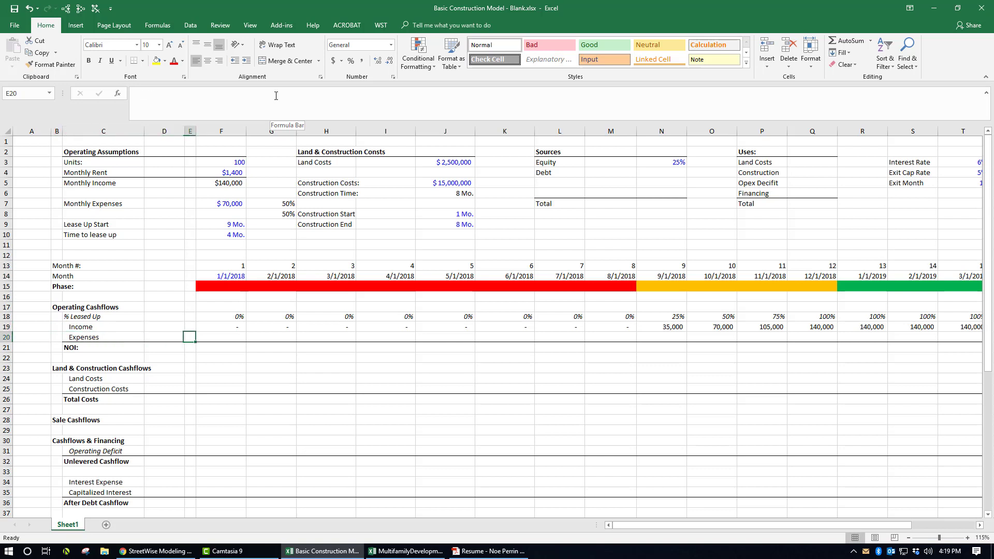
key(Right)
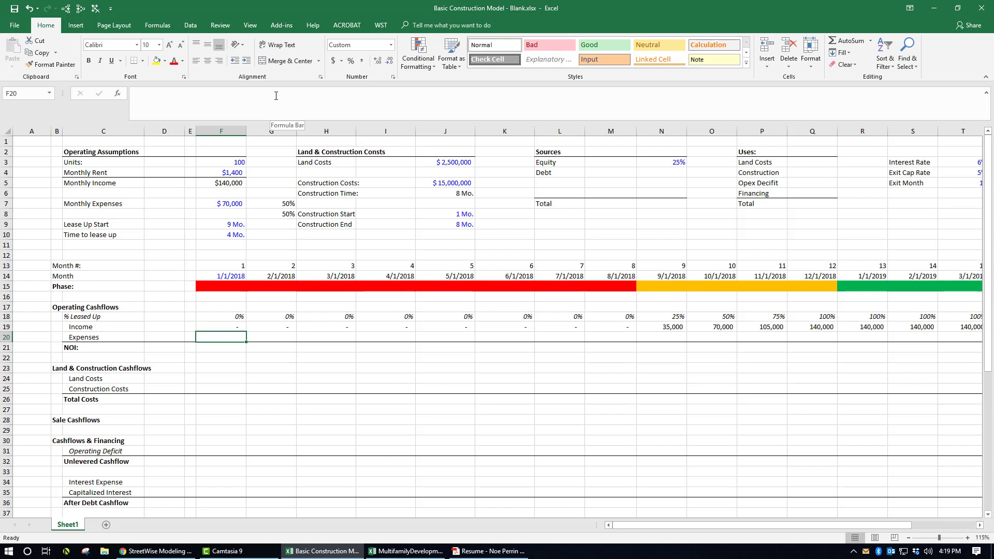
text(=)
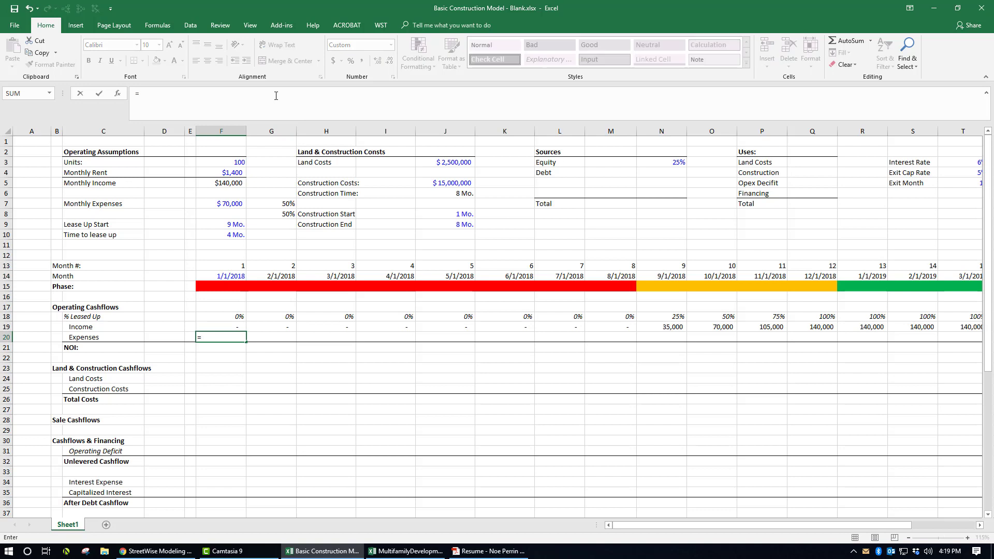
text(IF()
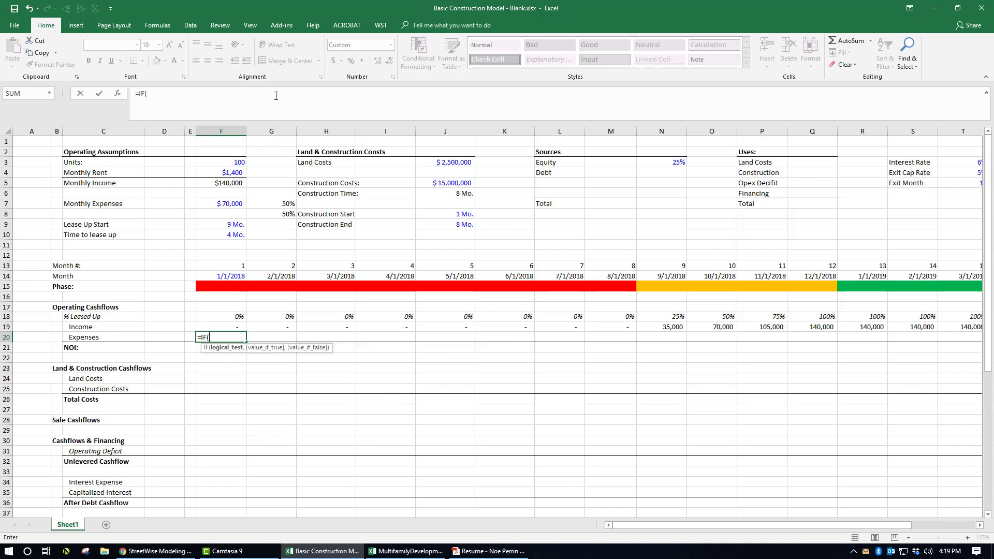
key(Up)
key(Up)
key(Up)
key(Up)
key(Up)
key(Up)
key(Up)
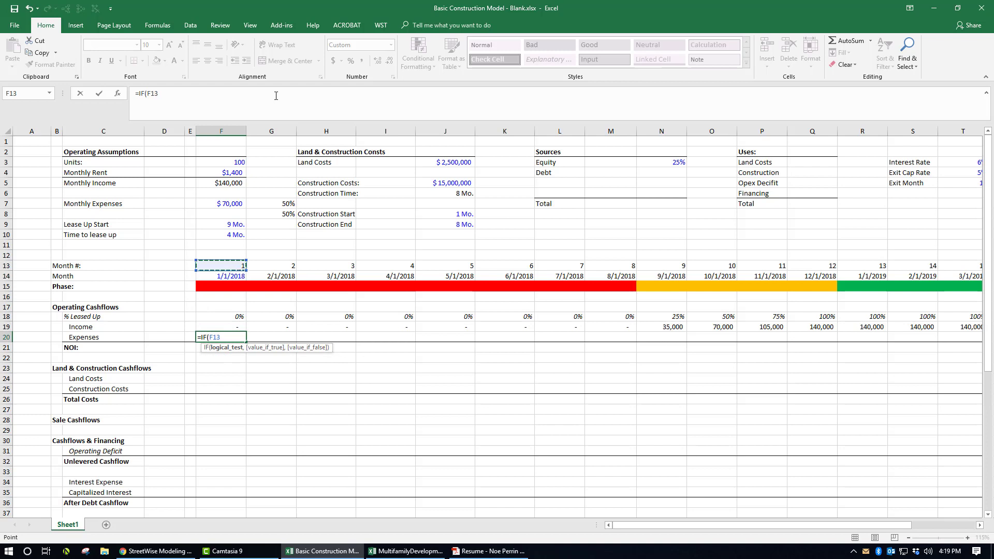
text(>)
click(461, 222)
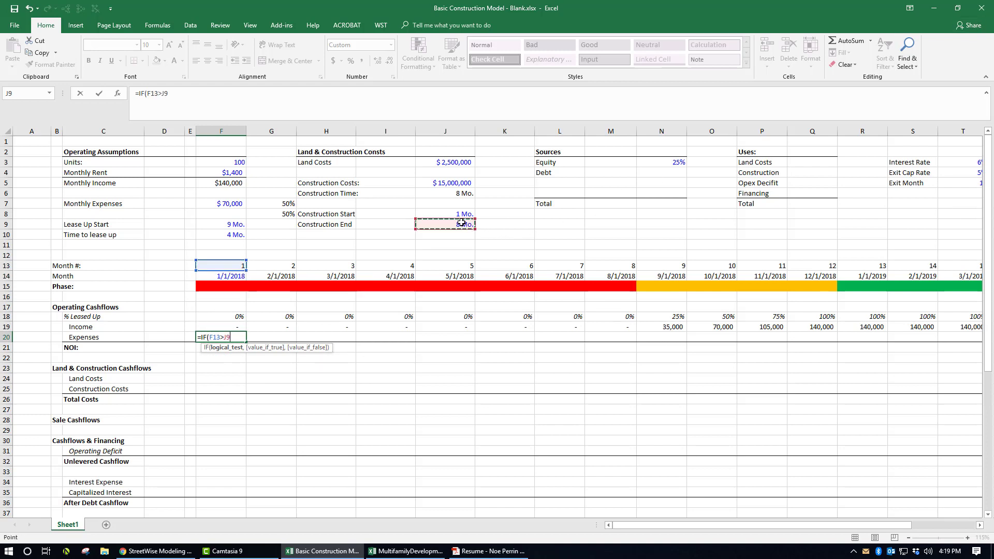
key(F4)
text(,)
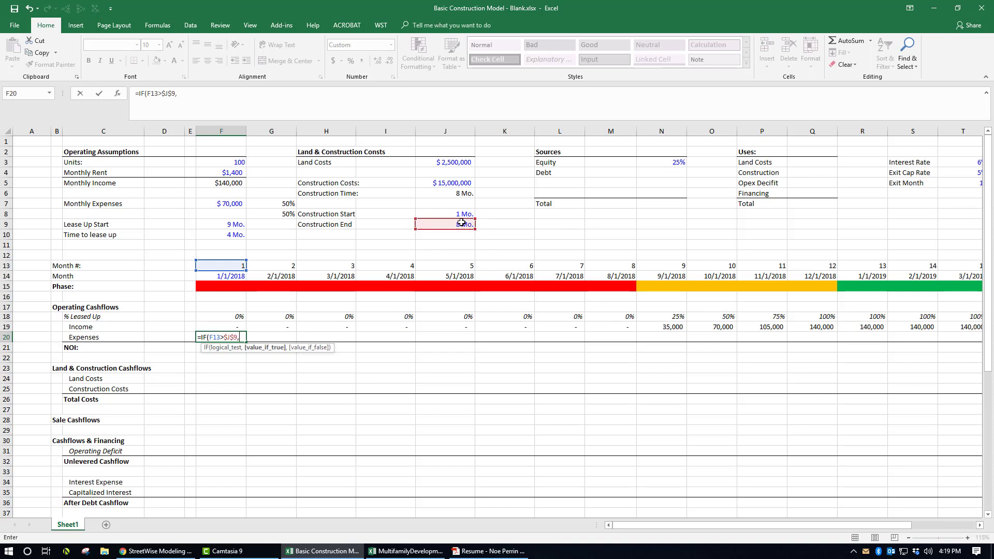
- Complete F20 with negative Monthly Expenses as the true result and 0 otherwise, accepting =IF(F13>$J$9,-$F$7,0)
text(-)
click(227, 204)
key(F4)
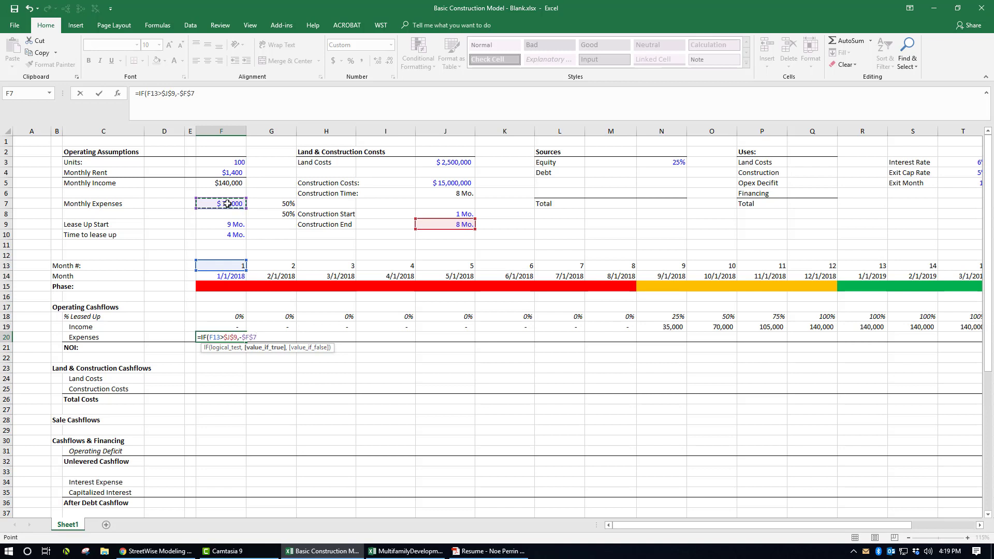
text(,0)
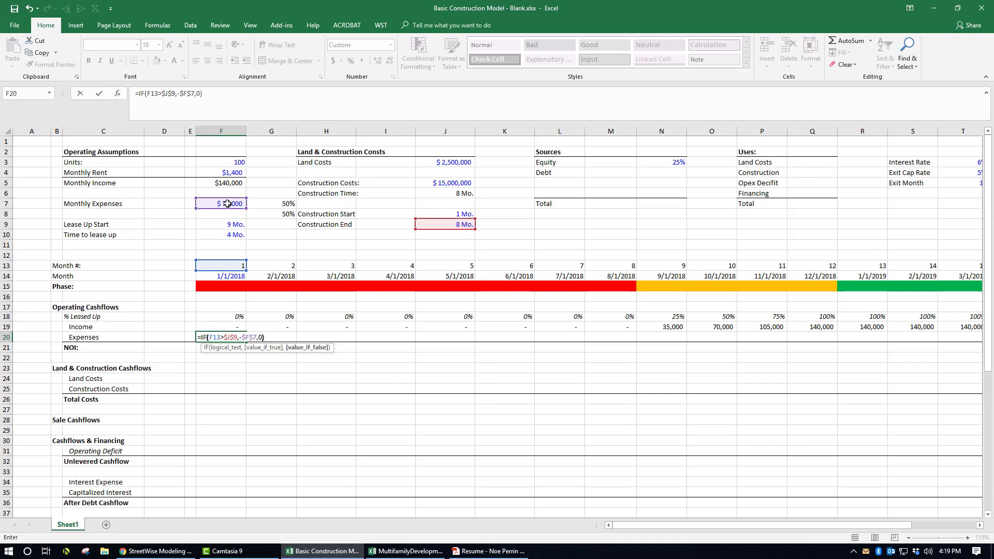
key(Return)
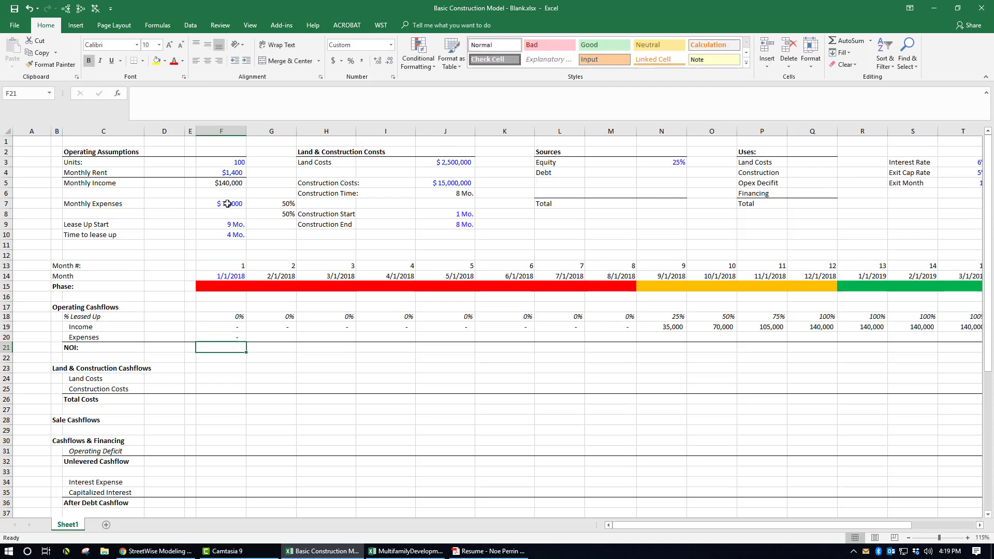
- Fill the F20 Expenses formula across the row through W20
key(Up)
key(Up)
key(ctrl+Right)
key(Down)
key(ctrl+shift+Left)
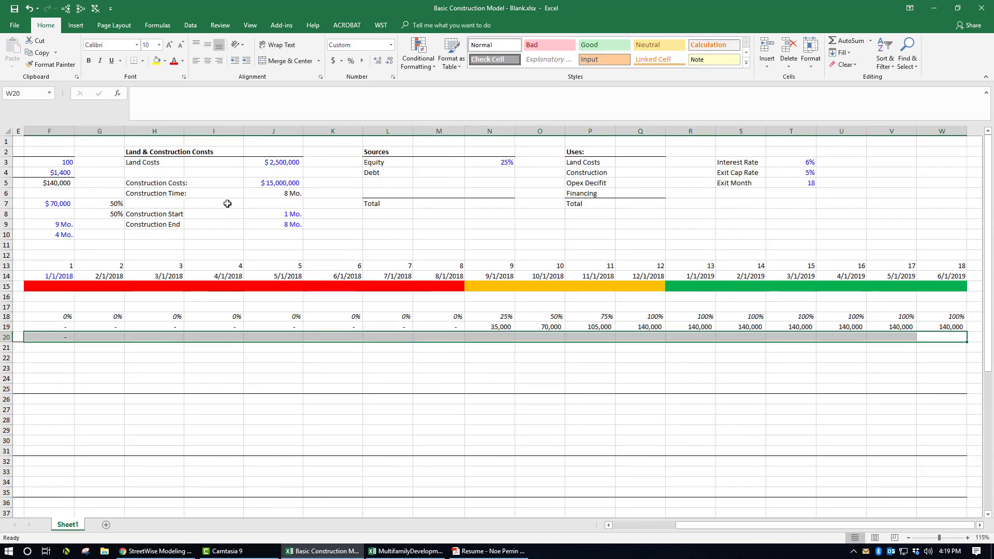
key(ctrl+r)
- In NOI cell F21, add Income and Expenses with =SUM(F19:F20), removing the stray underscore from the formula
key(Left)
key(Left)
key(Left)
key(ctrl+Left)
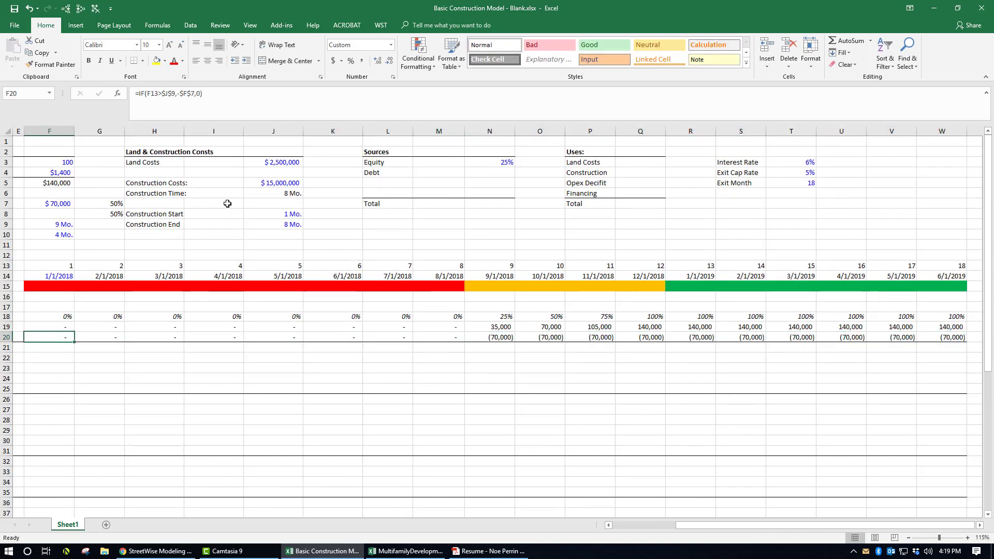
key(Down)
key(Home)
key(Right)
key(Right)
key(Right)
key(Right)
key(Right)
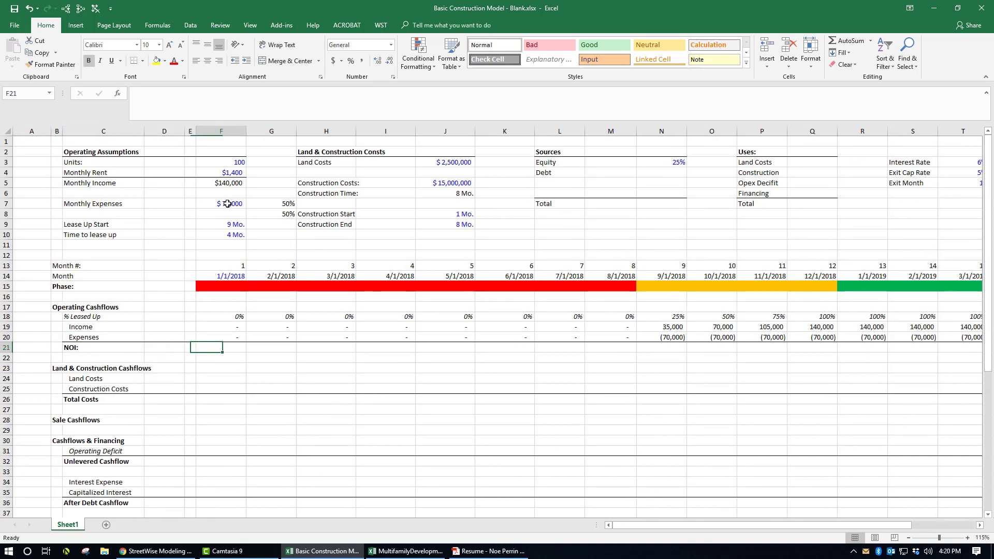
text(=sum)
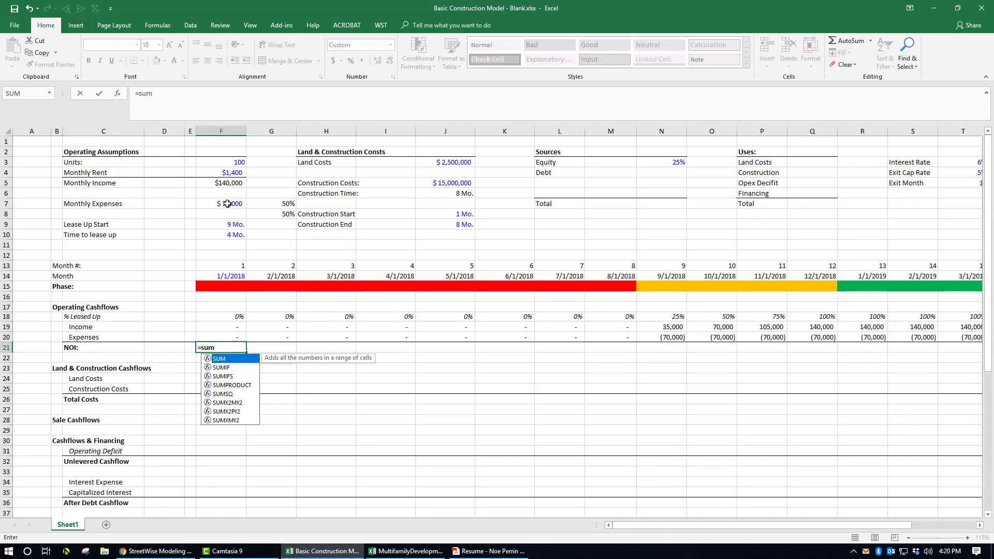
key(Tab)
key(Up)
key(shift+Up)
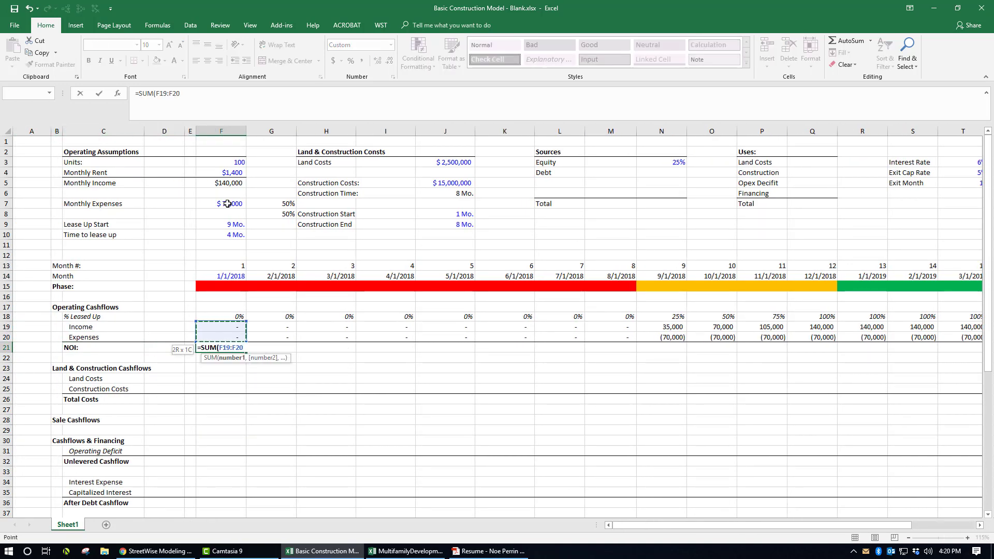
text(_)
key(Return)
key(Up)
key(F2)
key(Left)
key(BackSpace)
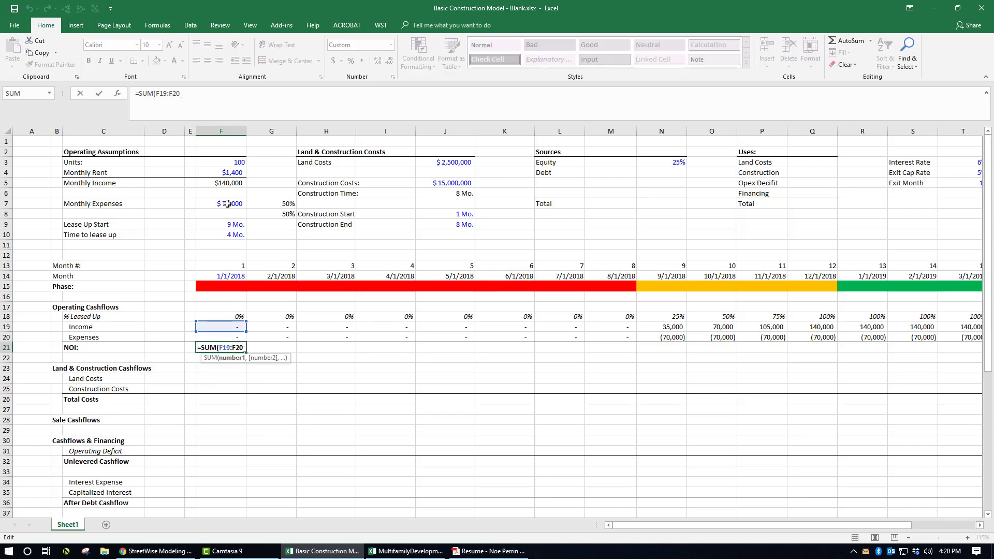
key(Return)
- Fill the F21 NOI formula across the row through W21
key(Up)
key(Up)
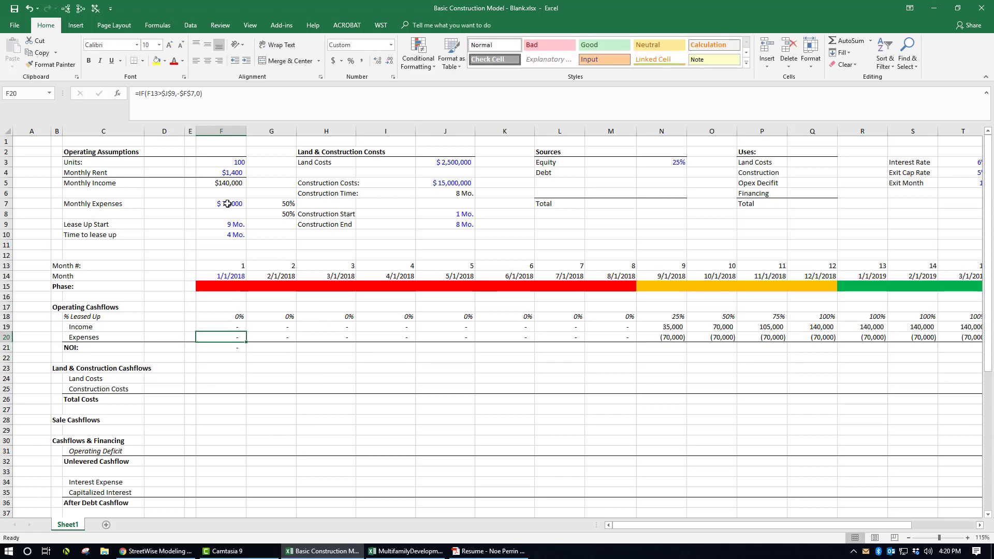
key(ctrl+Right)
key(Down)
key(ctrl+shift+Left)
key(ctrl+r)
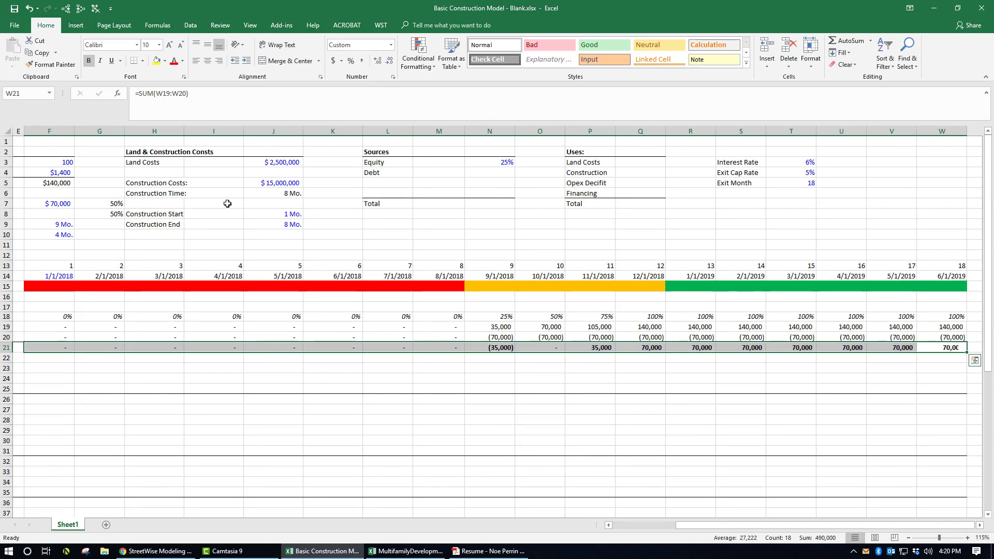
- Review the NOI row across the months and inspect the month 9 formula in N21
key(Left)
key(Left)
key(Left)
key(Left)
key(ctrl+Left)
key(Left)
key(Left)
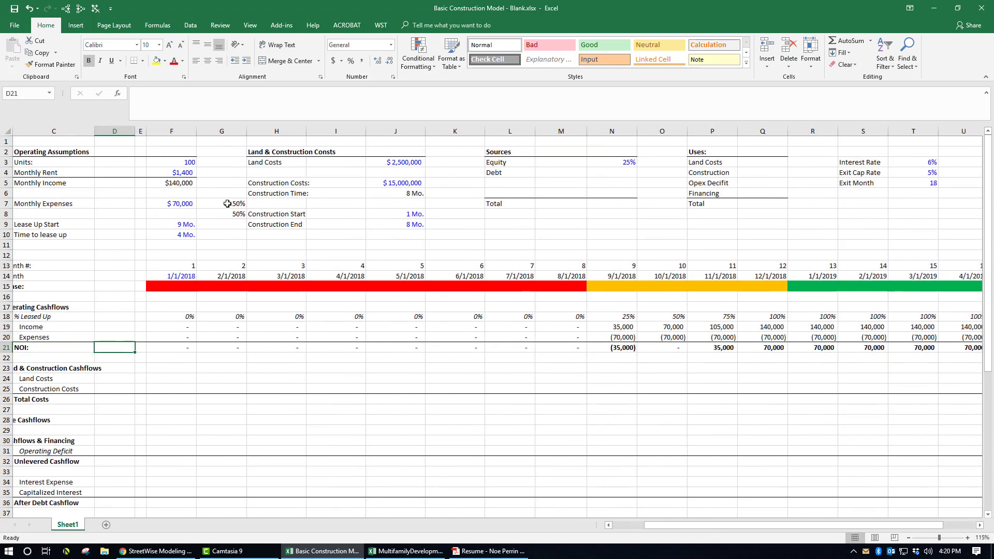
key(Right)
key(Right)
key(Right)
key(Right)
key(Right)
key(Right)
key(Right)
key(Right)
key(Right)
key(Right)
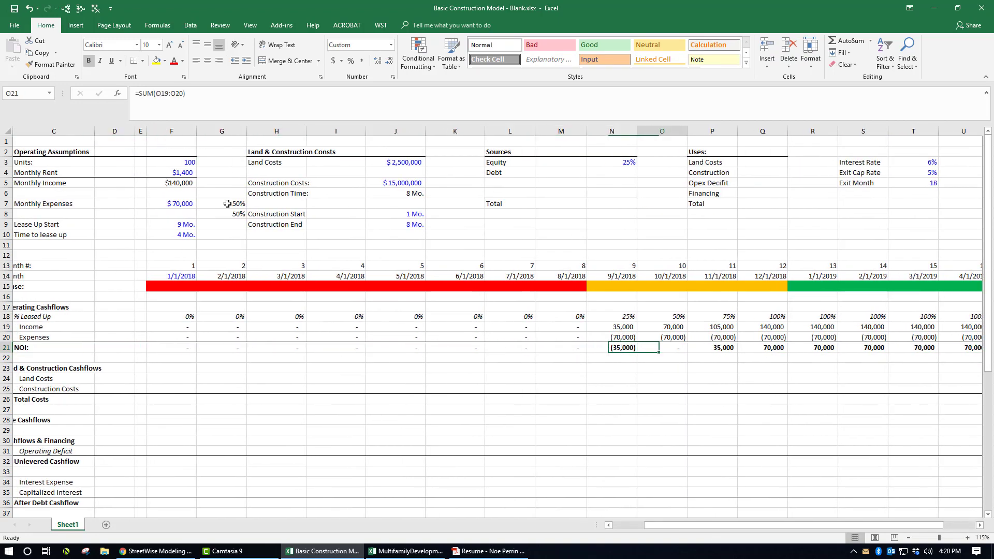
key(F2)
key(Escape)
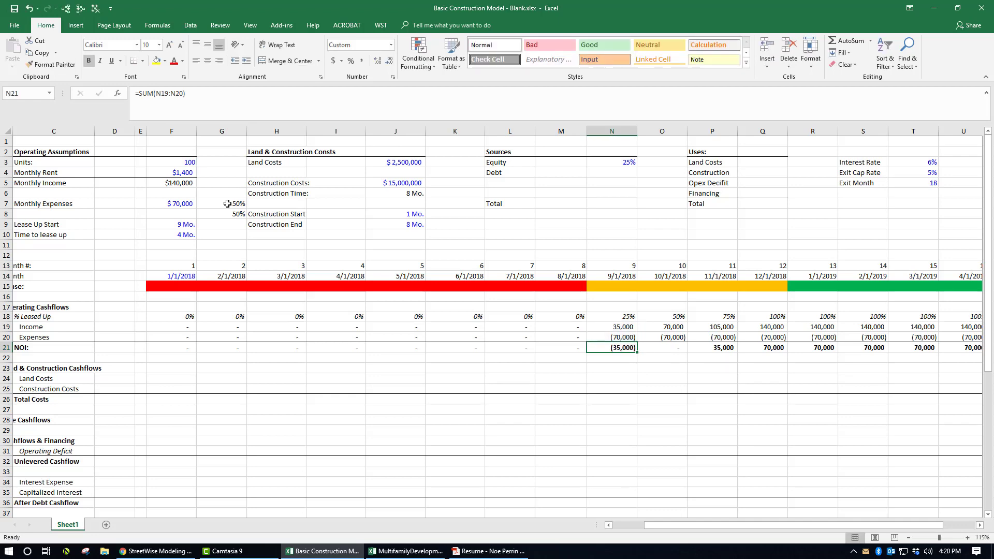
- Check the NOI values from month 10 through month 18, and return to the start of row 21
key(Right)
key(Right)
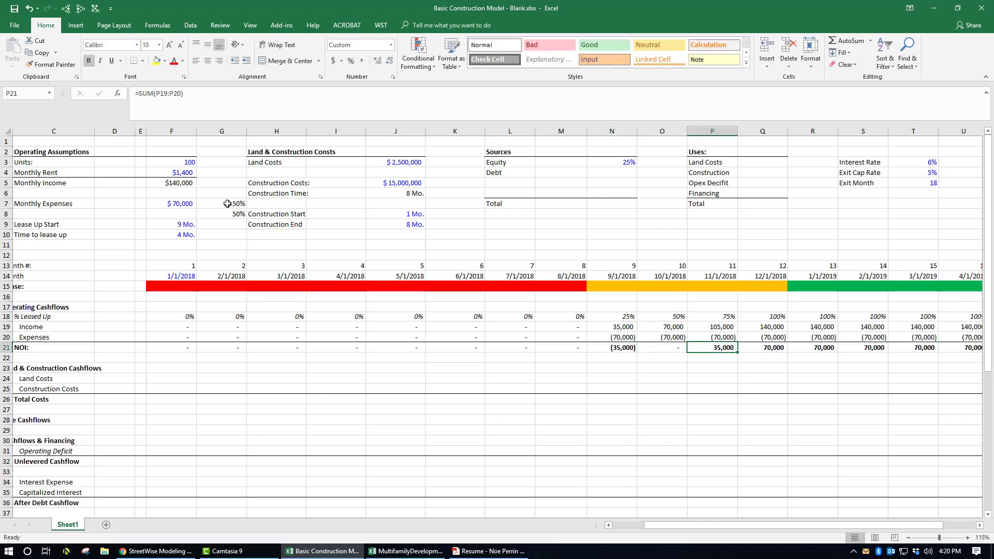
key(Right)
key(Right)
key(Right)
key(Right)
key(Right)
key(Right)
key(Right)
key(Right)
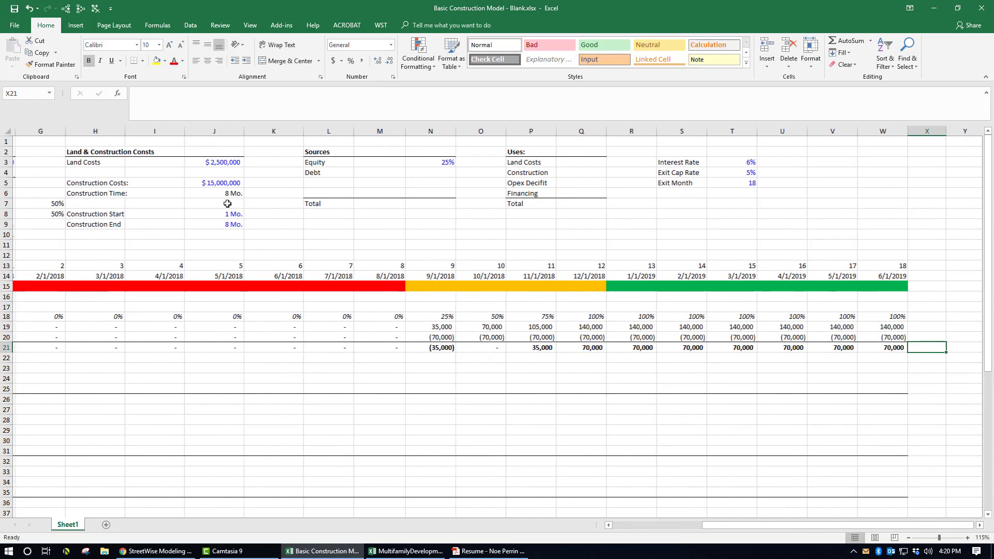
key(Left)
key(Left)
key(Left)
key(Left)
key(Left)
key(Left)
key(Left)
key(Left)
key(Left)
key(Left)
key(Left)
key(Left)
key(Left)
key(Left)
key(Left)
key(Left)
key(Left)
key(Left)
key(Left)
key(Left)
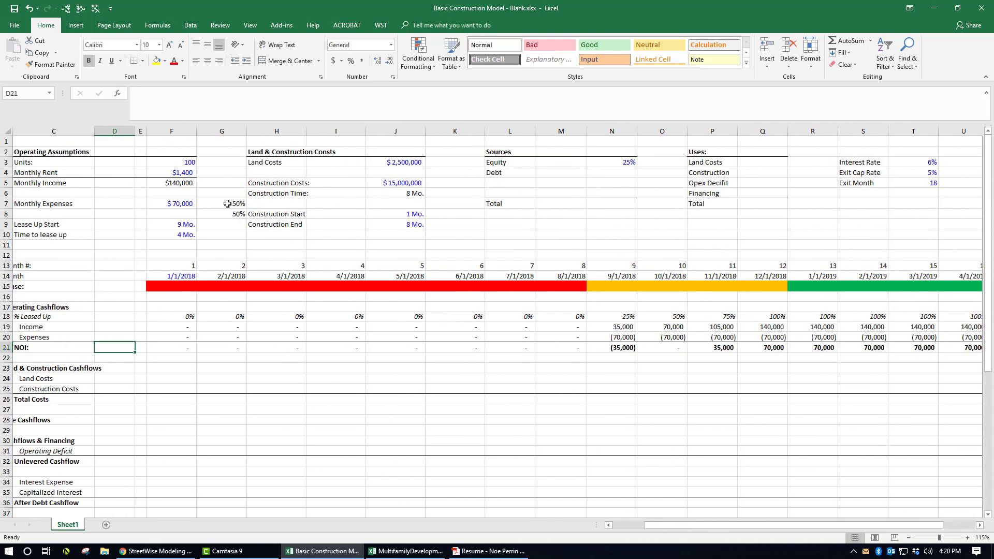
- Review the Income and Expenses rows across the months, inspecting the Expenses formula through month 18
key(Left)
key(Up)
key(Up)
key(Right)
key(Right)
key(Right)
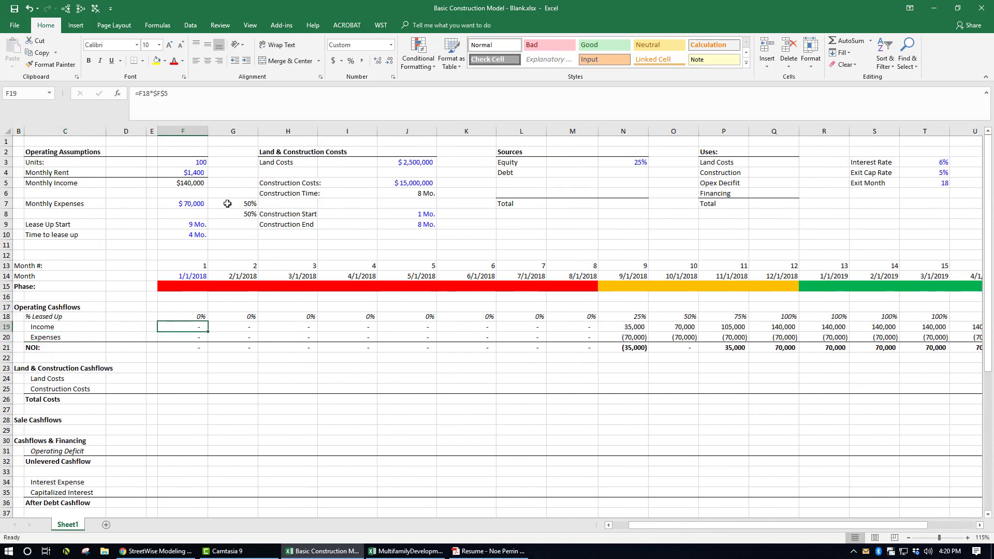
key(Right)
key(Right)
key(Right)
key(Right)
key(Right)
key(Down)
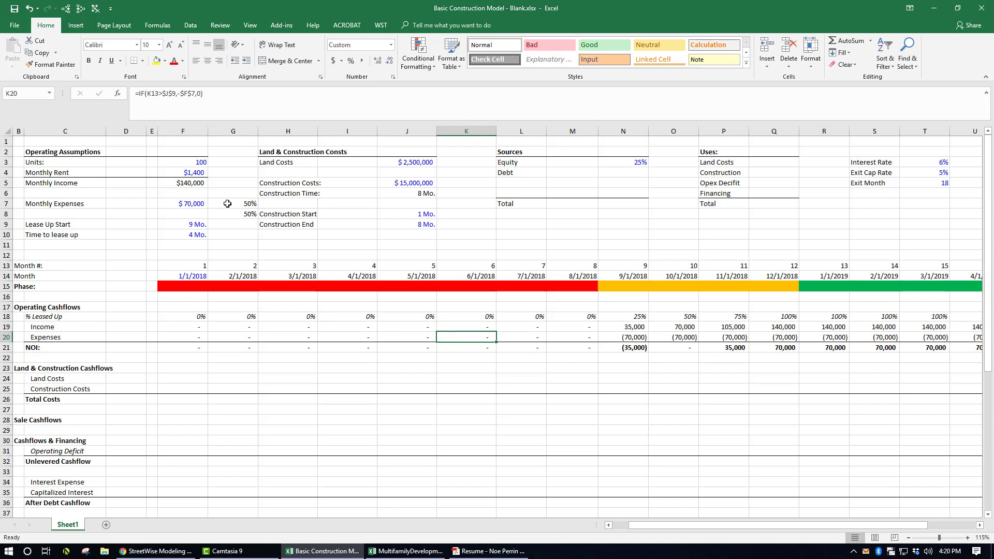
key(Right)
key(ctrl+Right)
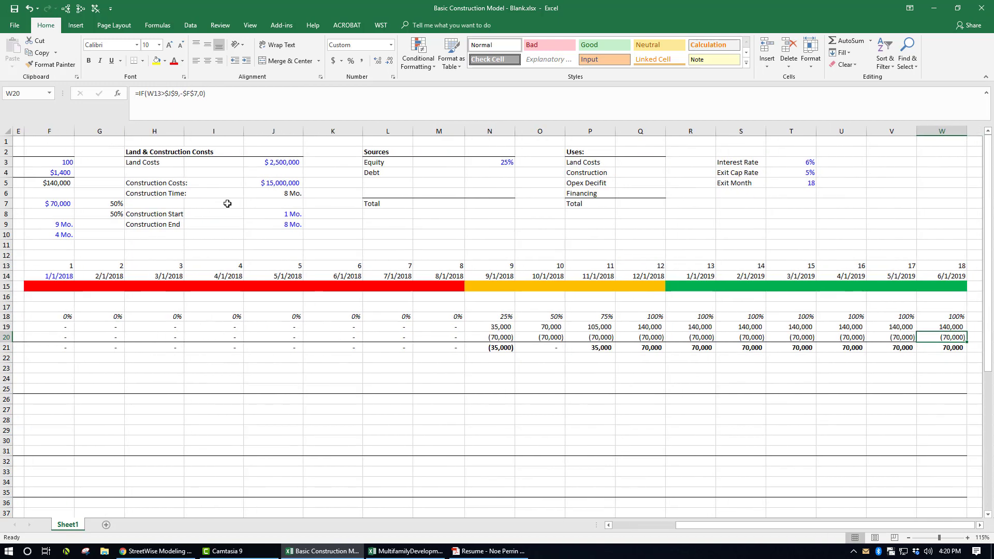
key(ctrl+Left)
key(Home)
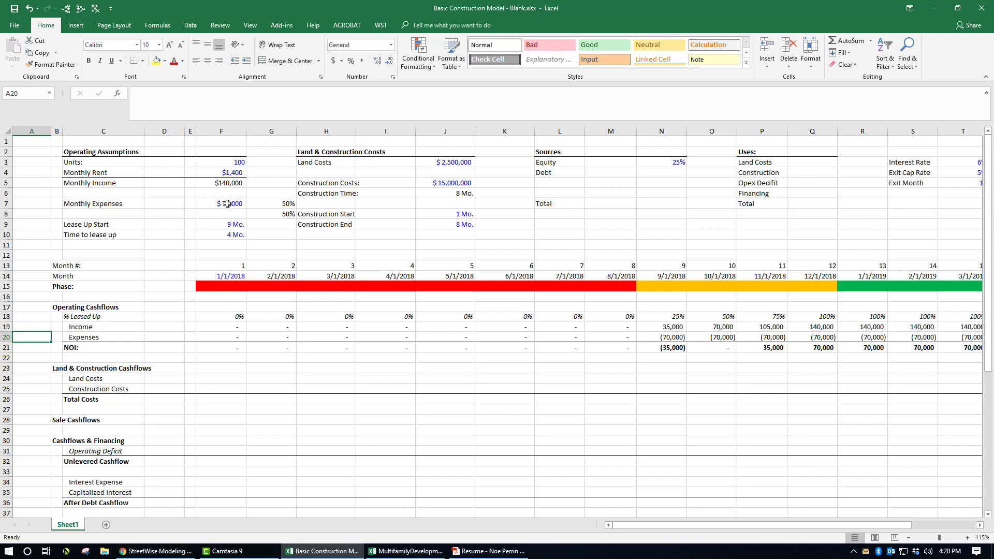
- In Land Costs cell F24, enter =IF(F13=1,-$J$3,0) to charge the land cost in month 1 only
key(Down)
key(Down)
key(Right)
key(Right)
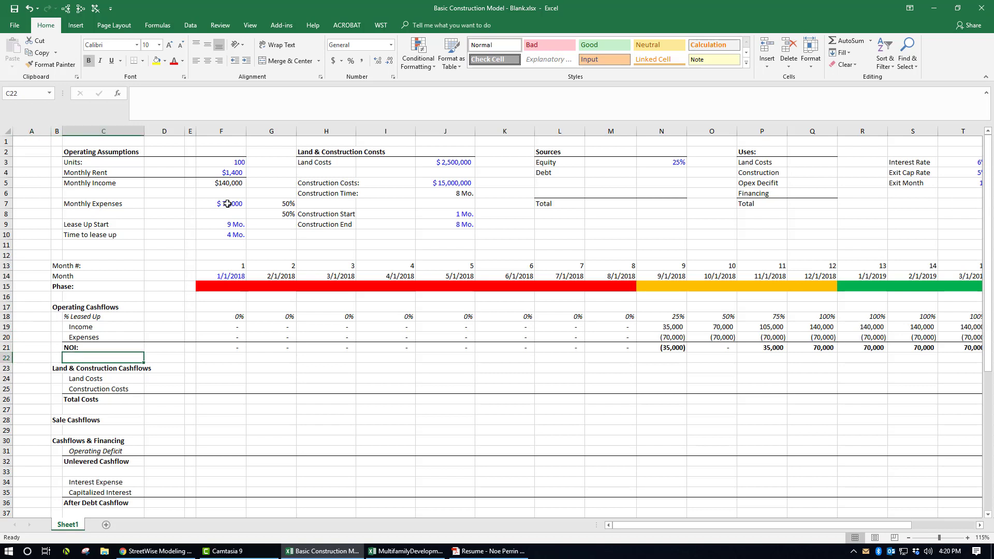
key(Down)
key(Down)
key(Right)
key(Right)
key(Right)
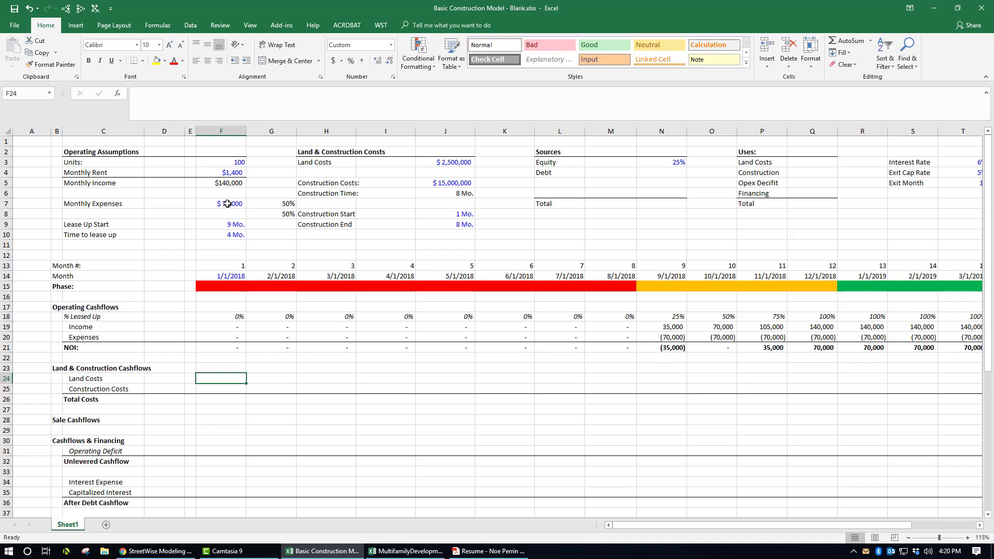
text(=IF)
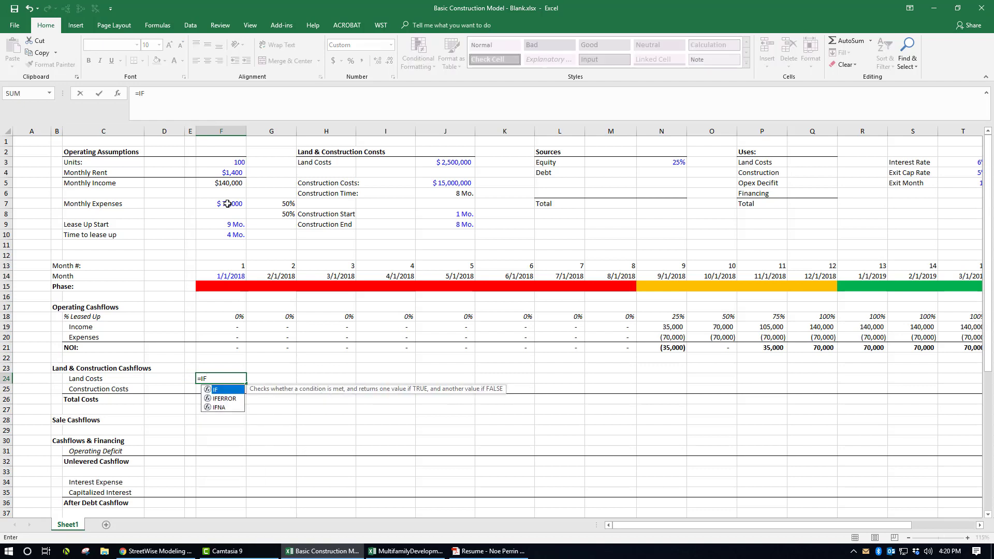
text(()
key(Up)
key(Up)
key(Up)
key(Up)
key(Up)
key(Up)
key(Up)
key(Up)
key(Up)
key(Up)
key(Up)
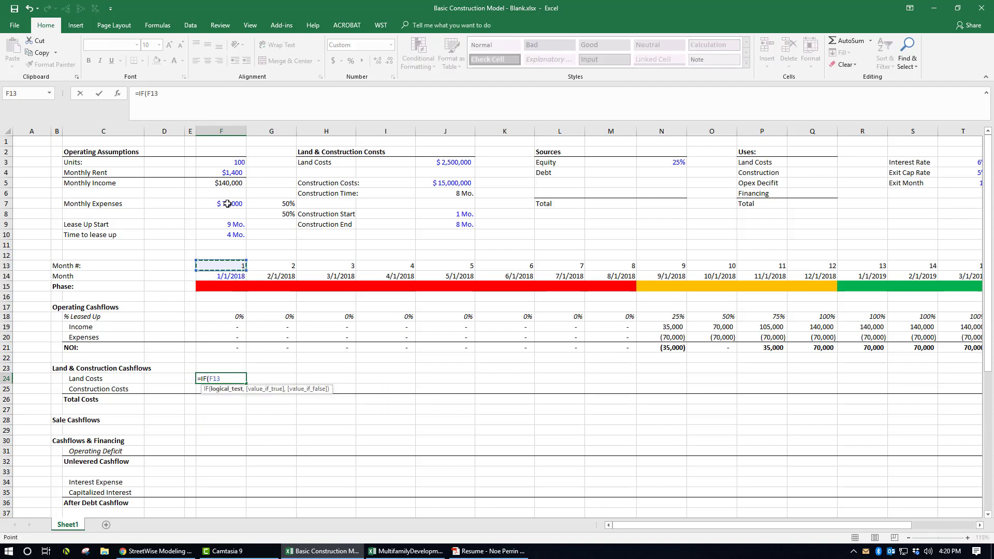
text(=1,-)
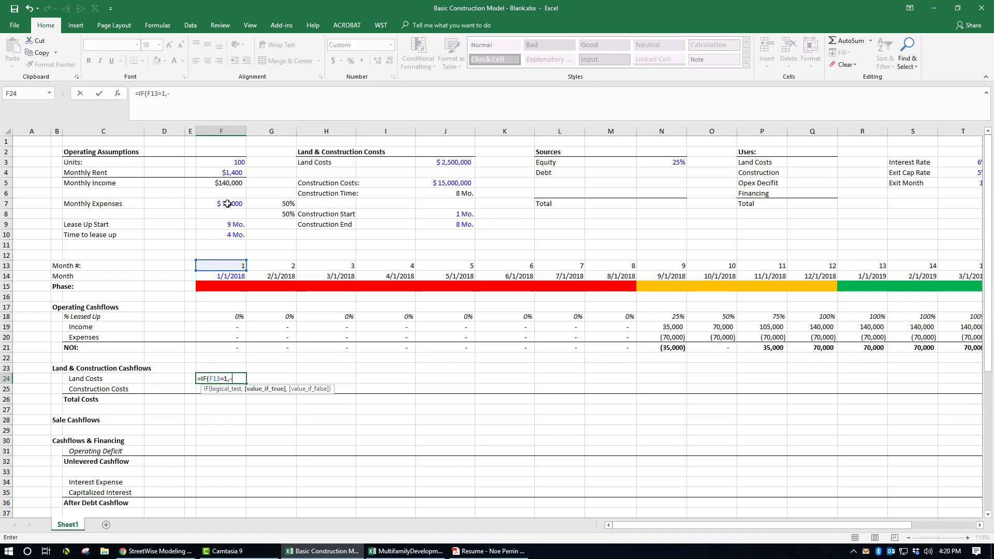
click(457, 167)
key(F4)
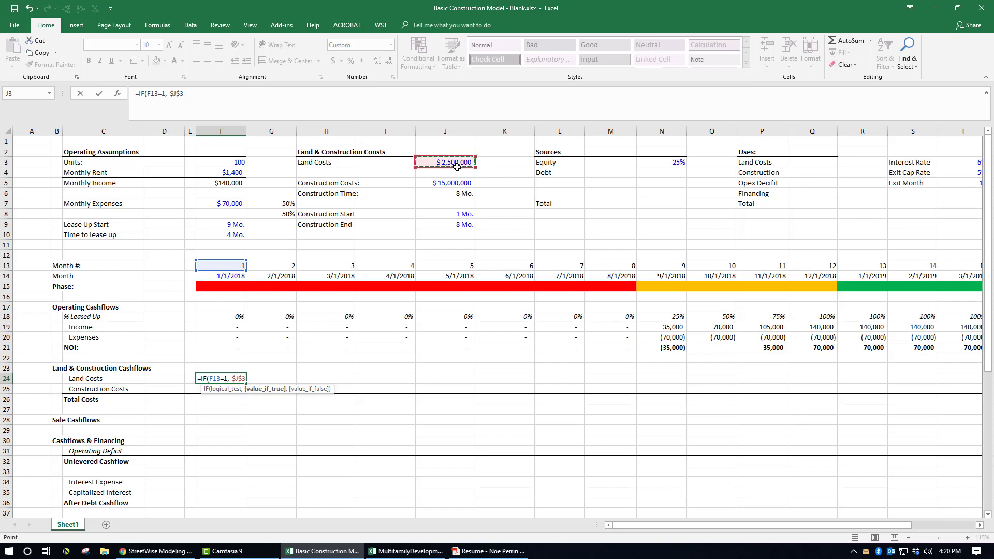
text(,0)
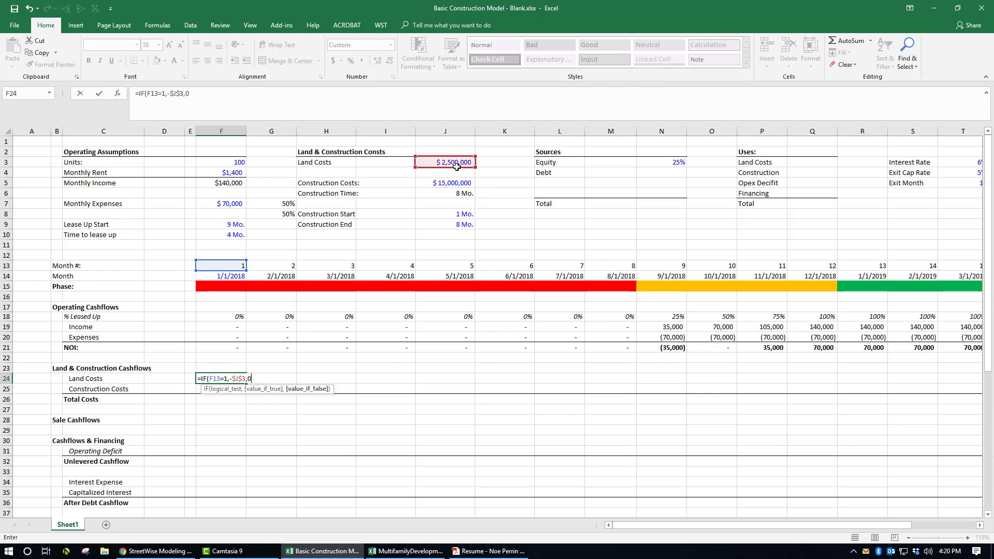
key(Return)
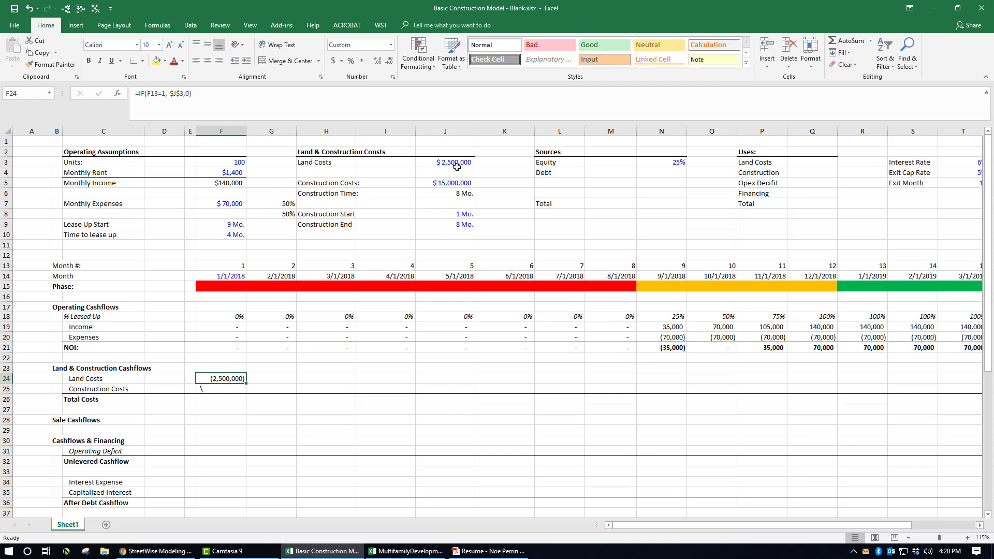
- Fill the F24 Land Costs formula across the row through W24
key(Up)
key(shift+Right)
key(shift+Right)
key(shift+Right)
key(shift+Right)
key(shift+Right)
key(shift+Right)
key(shift+Right)
key(shift+Right)
key(shift+Right)
key(shift+Right)
key(shift+Right)
key(shift+Right)
key(shift+Right)
key(shift+Right)
key(shift+Right)
key(shift+Right)
key(shift+Right)
key(shift+Right)
key(shift+Right)
key(shift+Right)
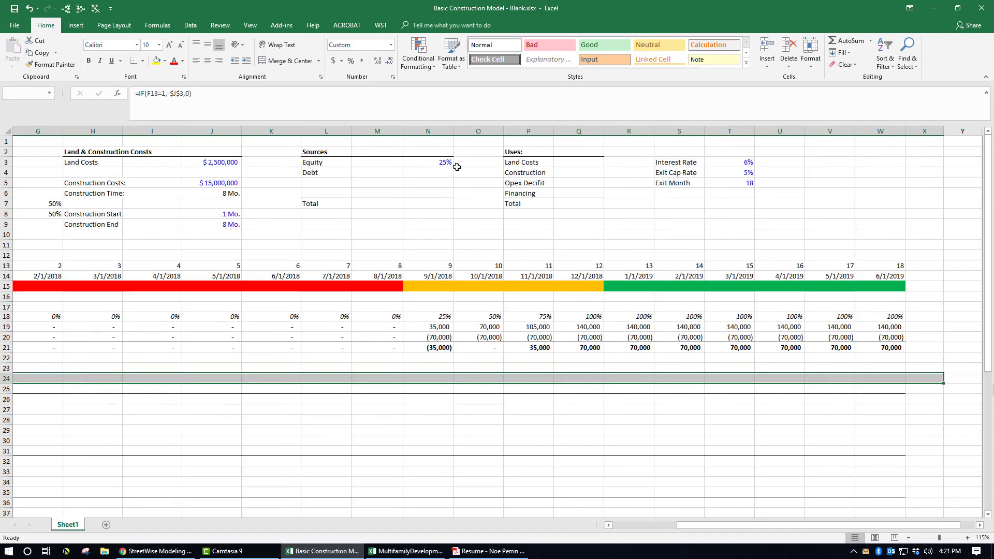
key(shift+Left)
key(shift+Left)
key(shift+Left)
key(ctrl+r)
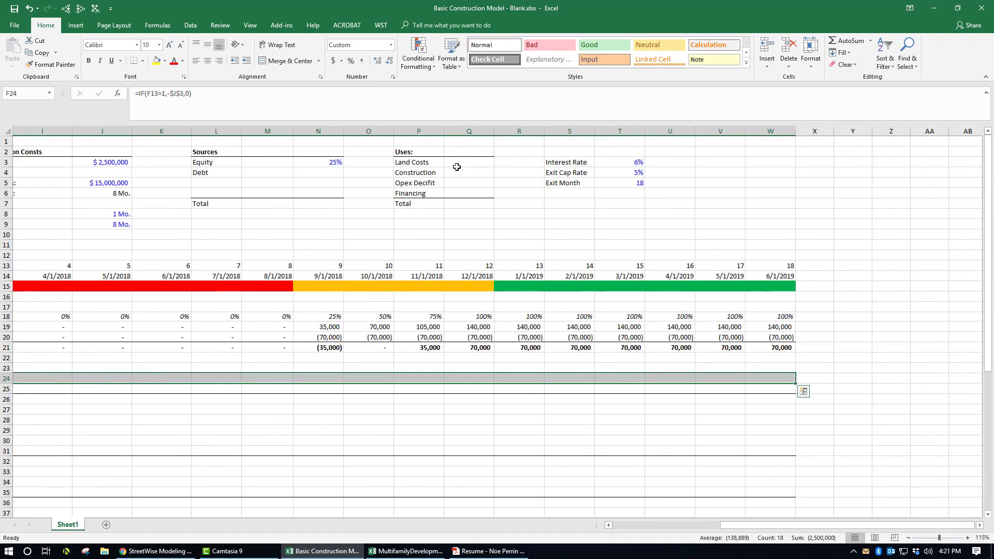
- Check the filled Land Costs row and select the month 1 Construction Costs cell F25
key(Left)
key(Left)
key(Left)
key(Left)
key(Left)
key(Down)
key(Right)
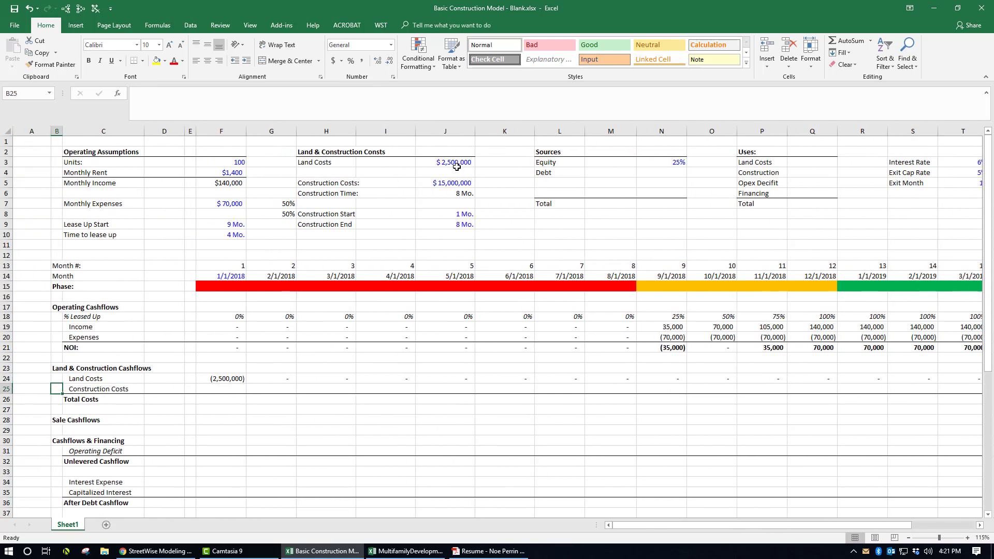
key(Down)
key(Right)
key(Right)
key(Right)
key(Right)
key(Up)
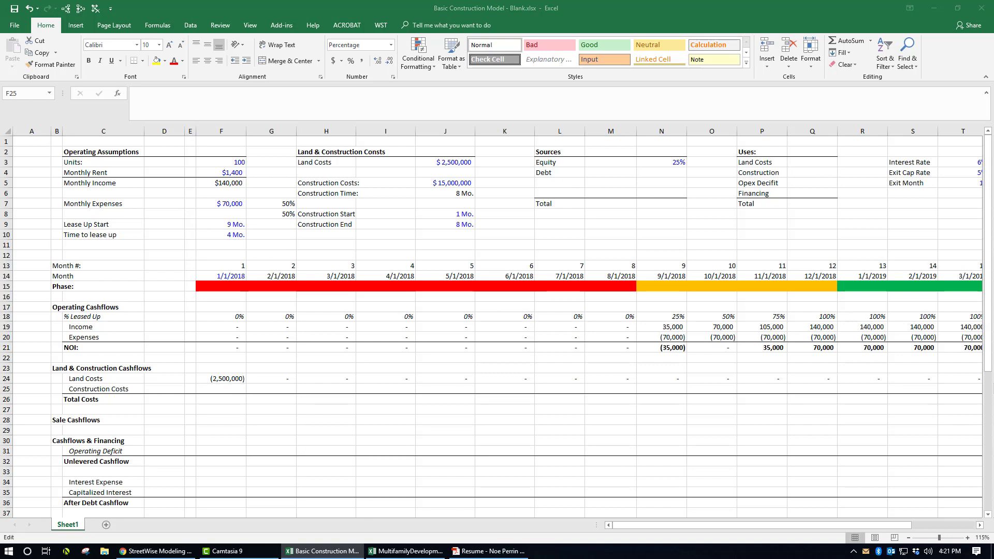
- Switch to Chrome, search Google Images for "beta distribution" in a new tab and open the chart comparing Beta(2,8), Beta(5,5) and Beta(8,2)
click(156, 551)
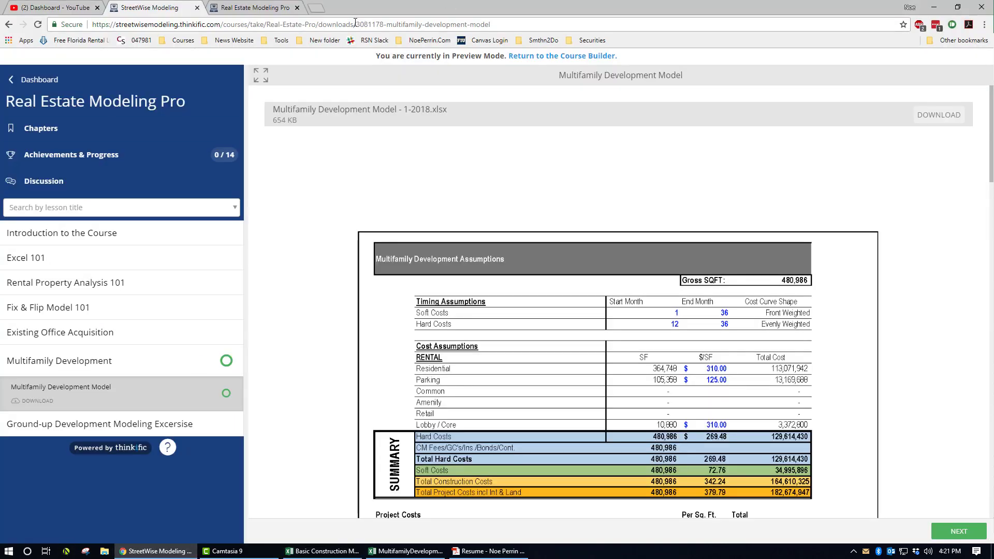
click(315, 9)
text(beta)
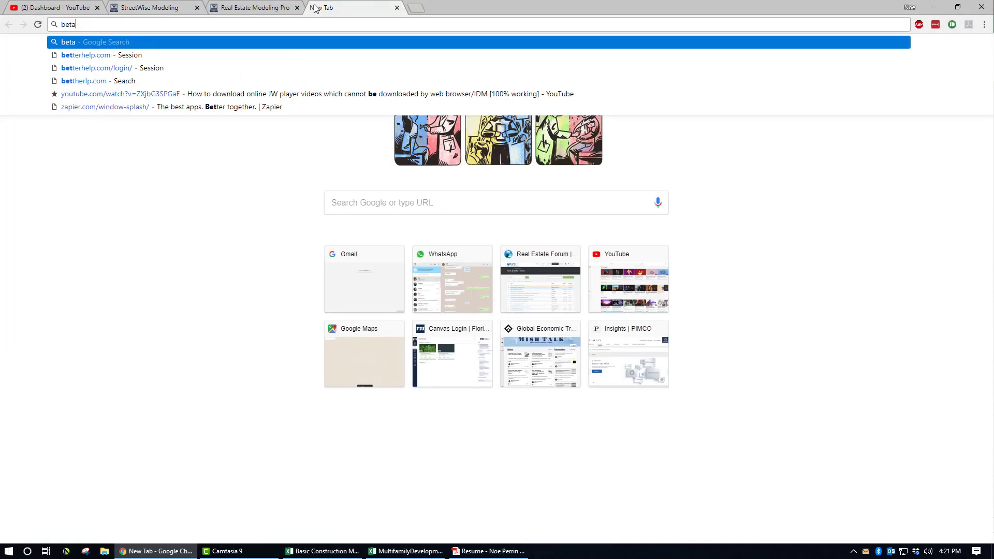
text( dist)
key(Return)
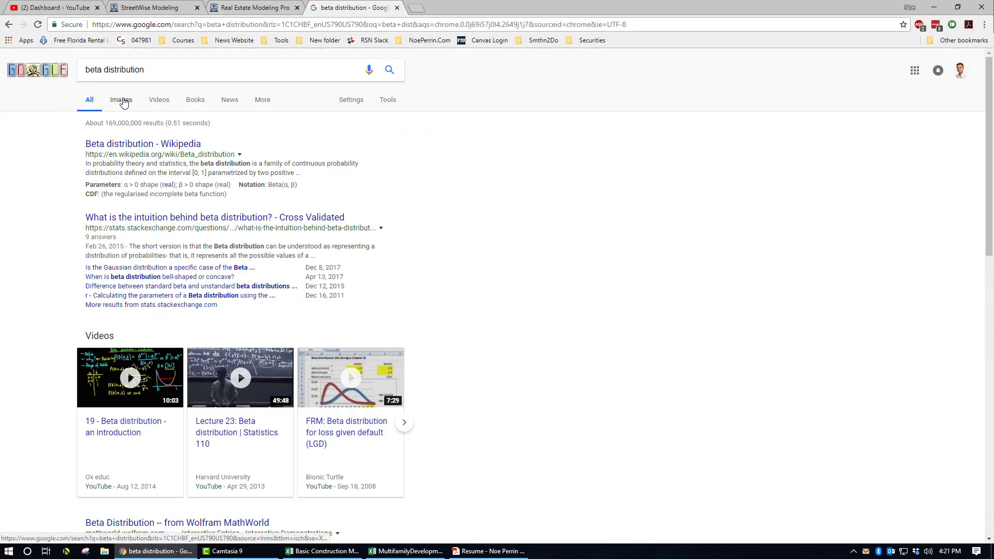
click(121, 99)
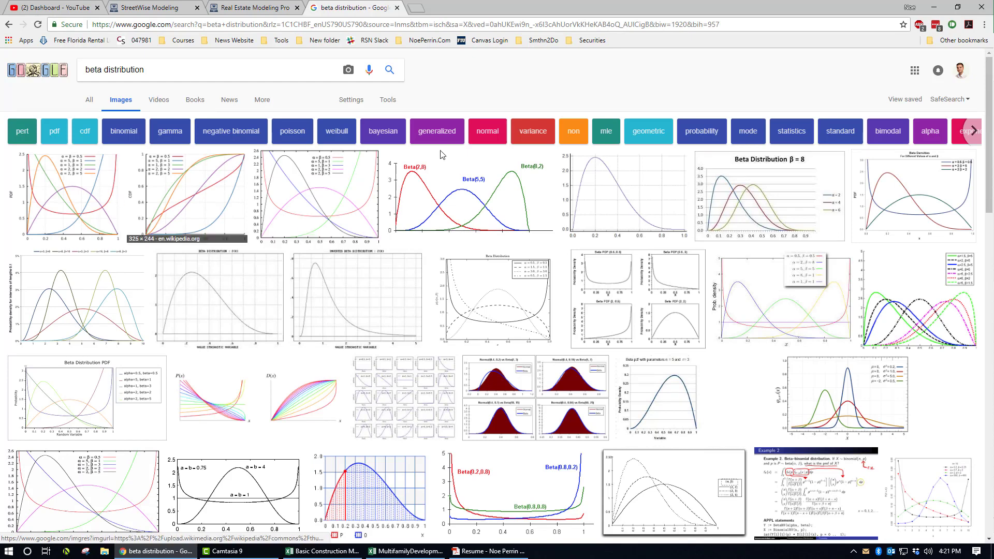
click(531, 196)
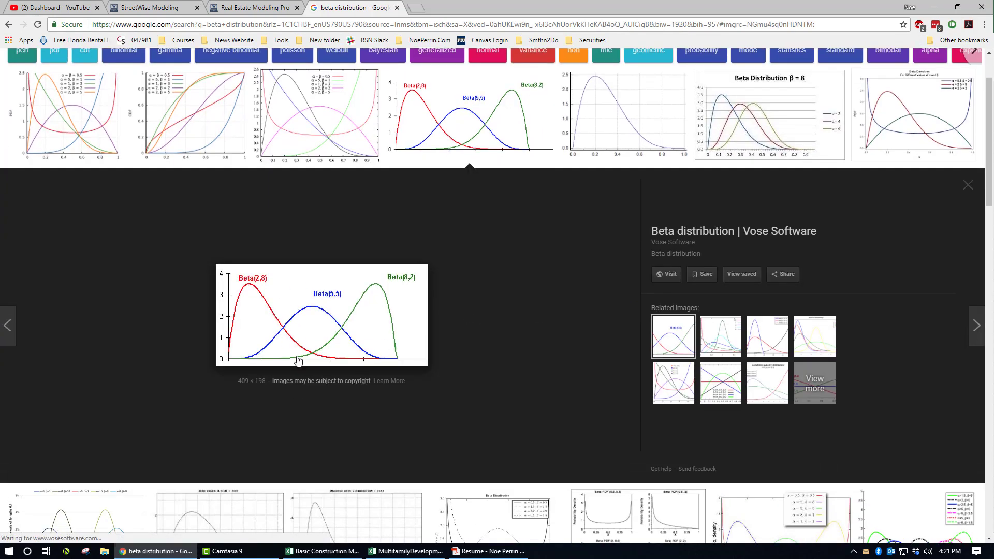
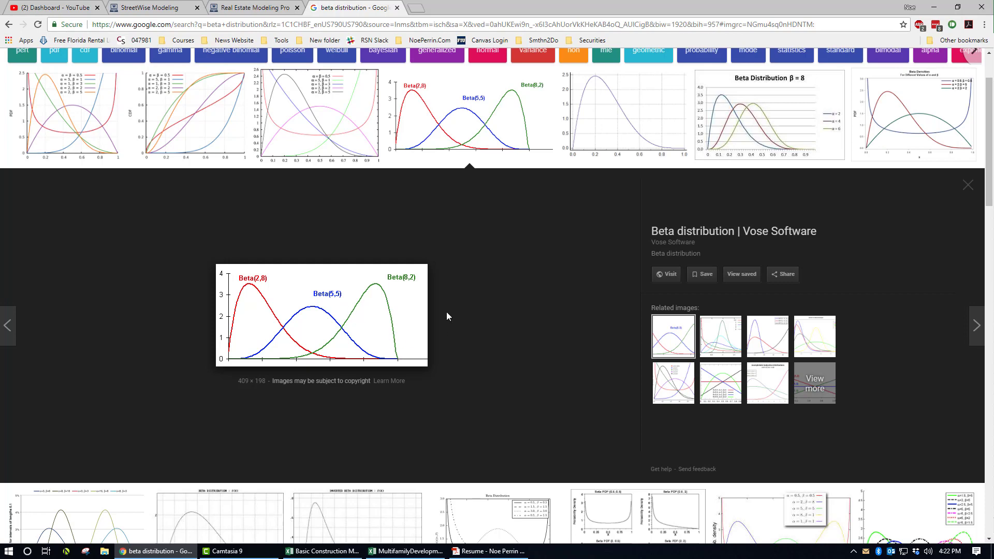
- Switch back to the Basic Construction Model workbook in Excel and select the month 1 Construction Costs cell F25
click(392, 551)
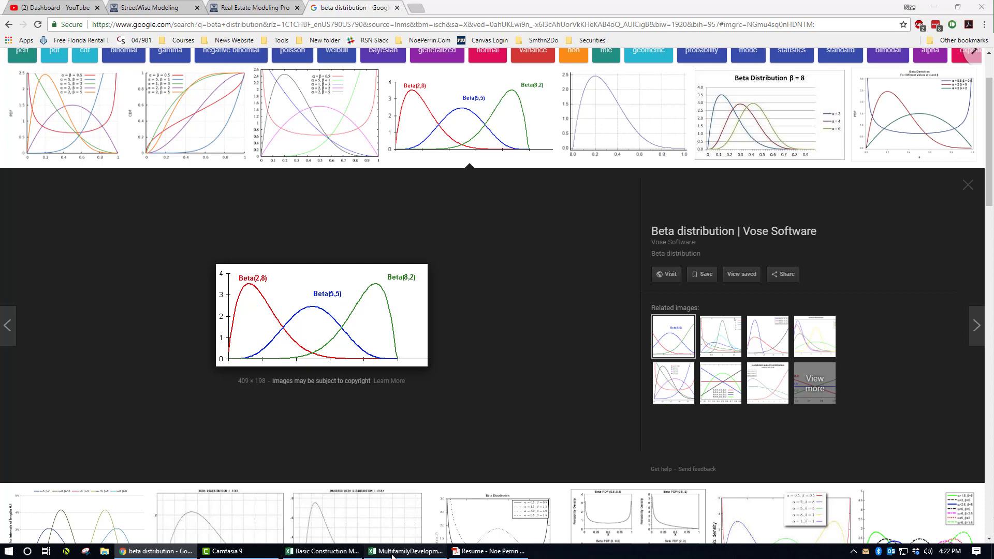
click(332, 552)
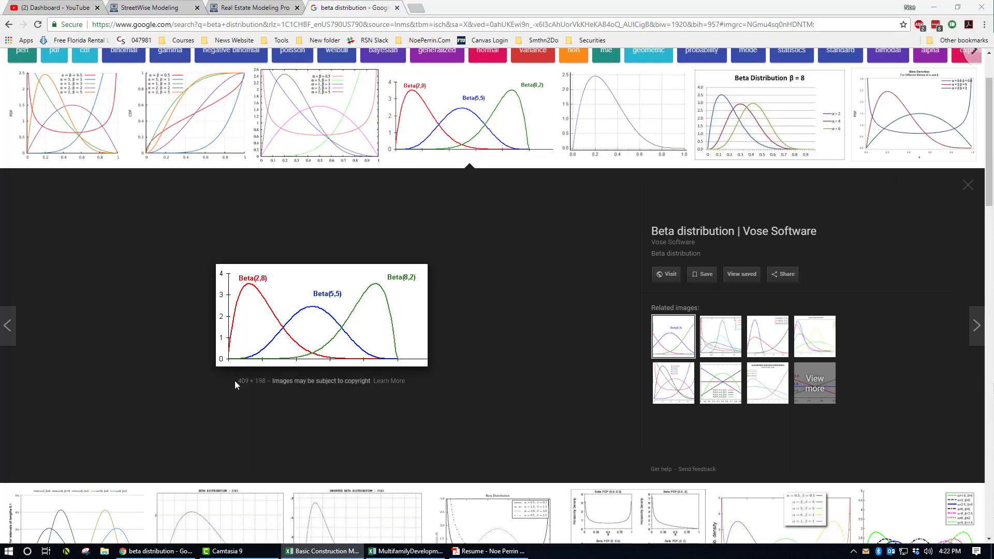
click(377, 552)
click(327, 553)
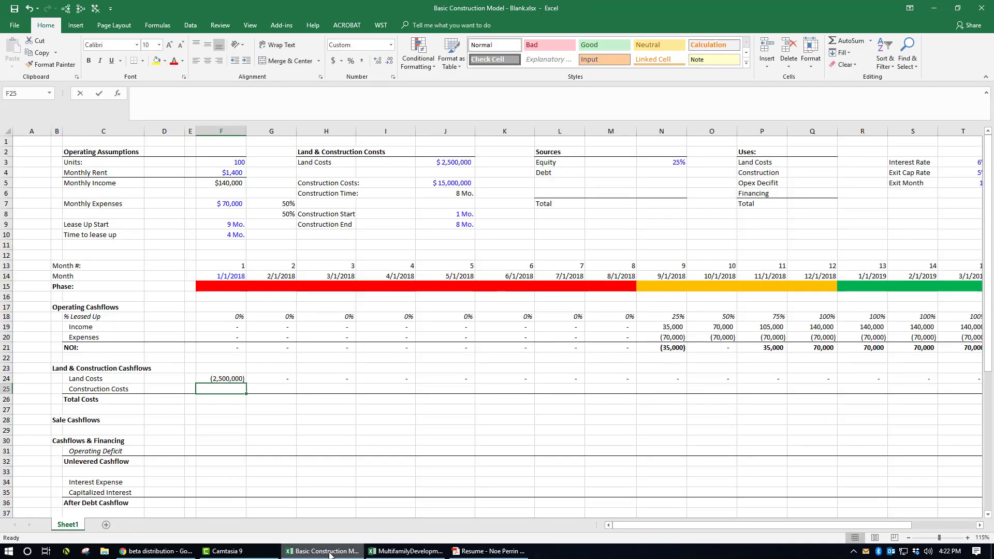
click(237, 389)
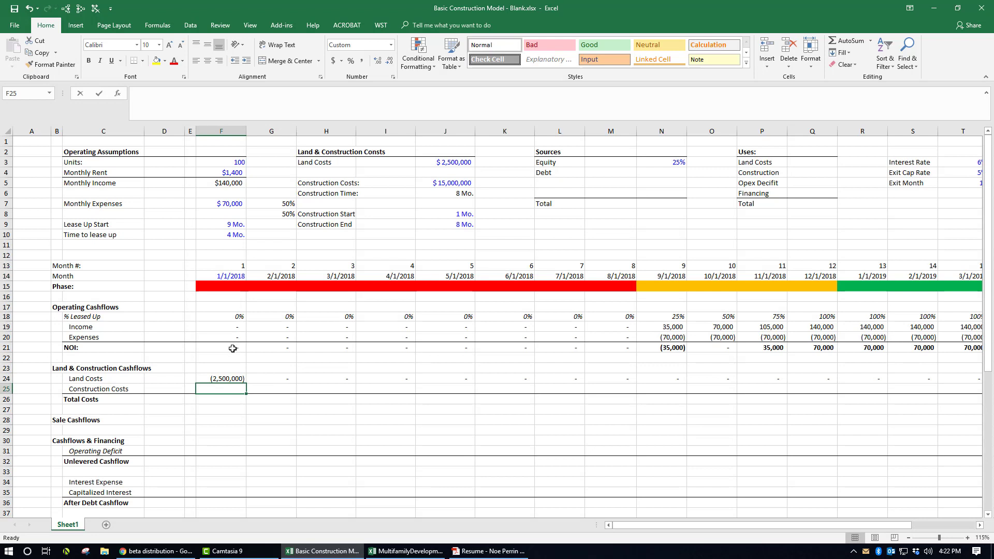
- Start a BETA.DIST formula in F25 with month number F13 as x, alpha 1, beta 1 and FALSE for the probability density function
text(=)
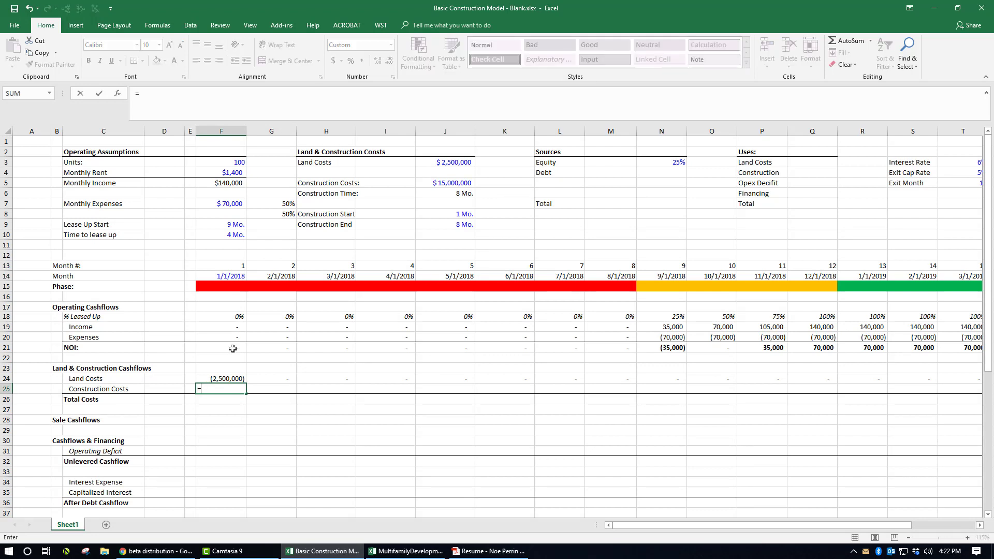
text(beta)
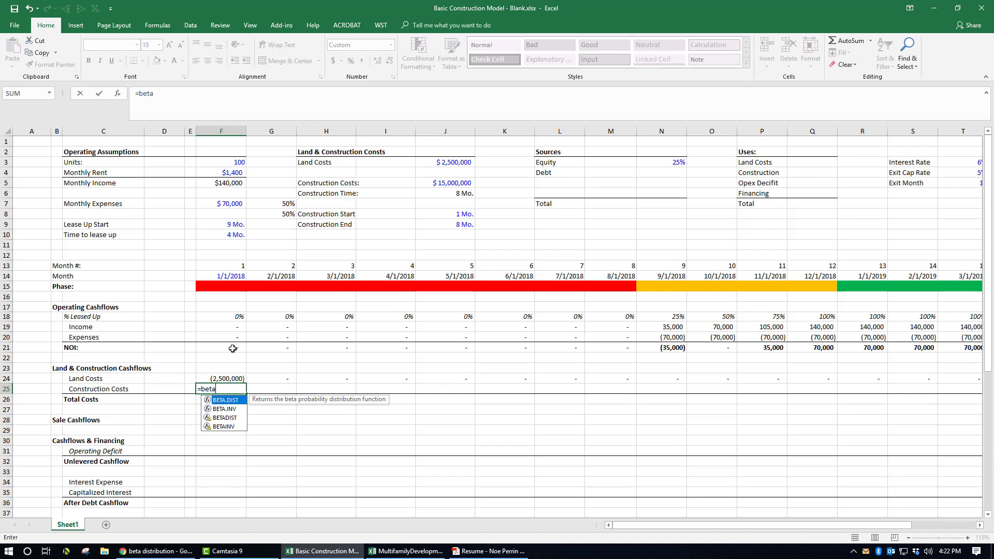
key(Tab)
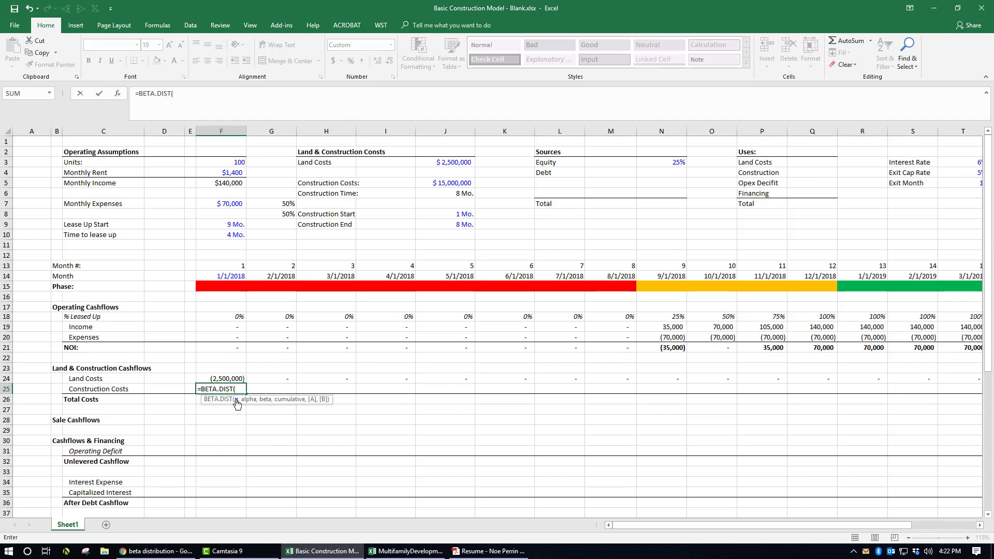
click(236, 264)
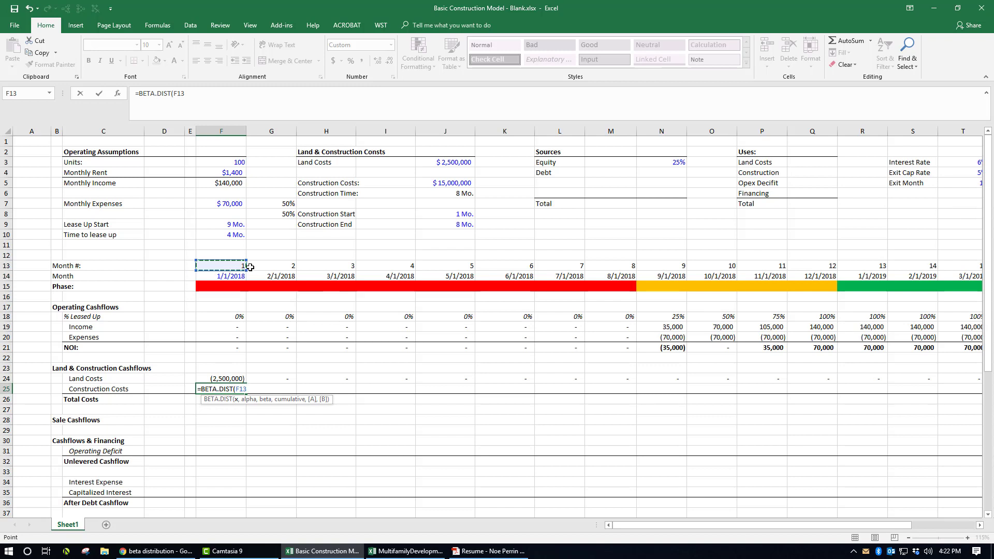
text(,1,1,)
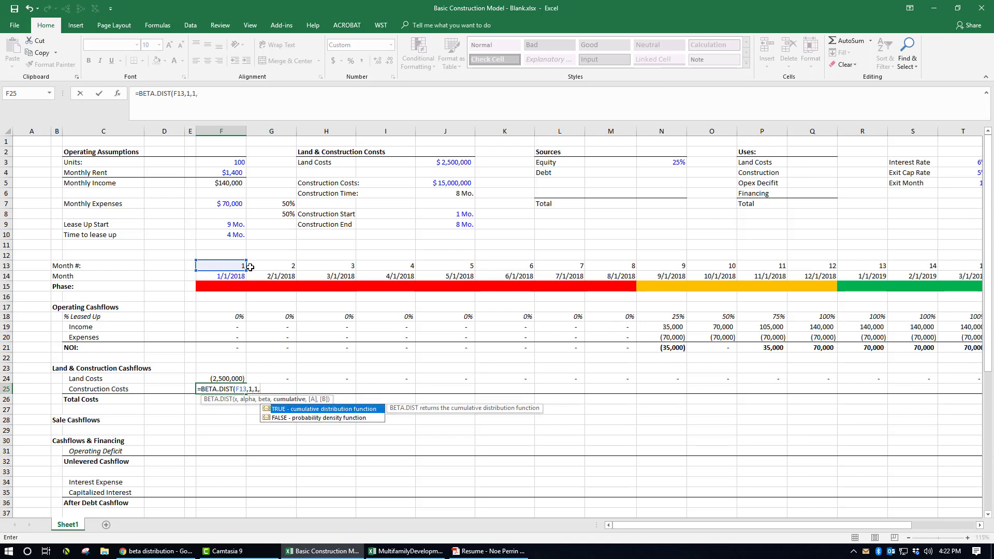
key(Down)
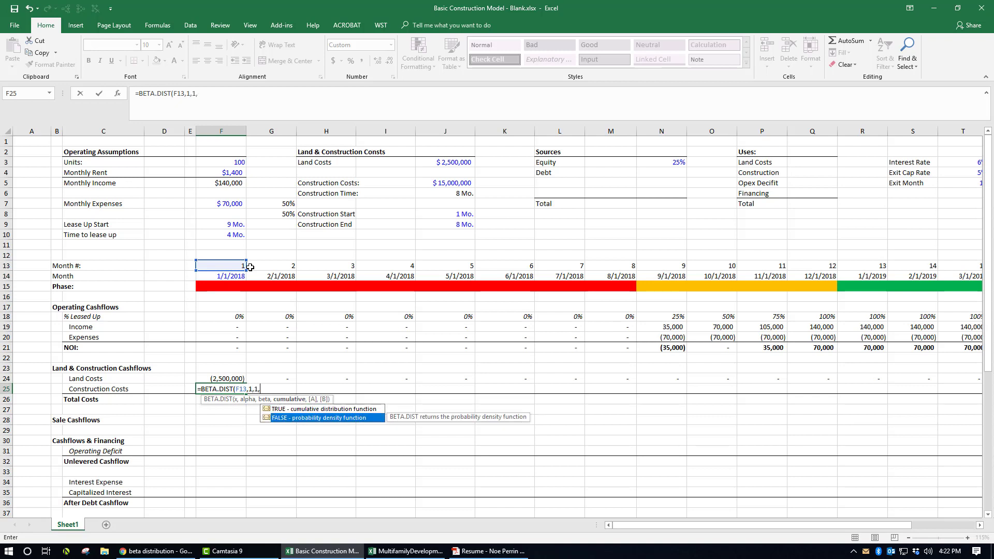
key(Tab)
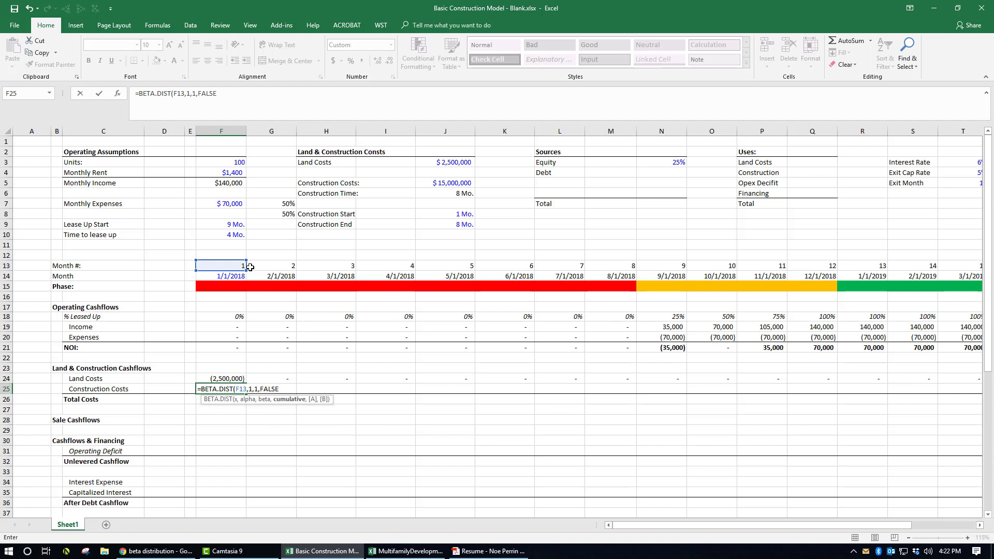
- Complete the F25 formula's bounds with absolute references to Construction Start $J$8 and Construction End $J$9
text(,)
click(463, 215)
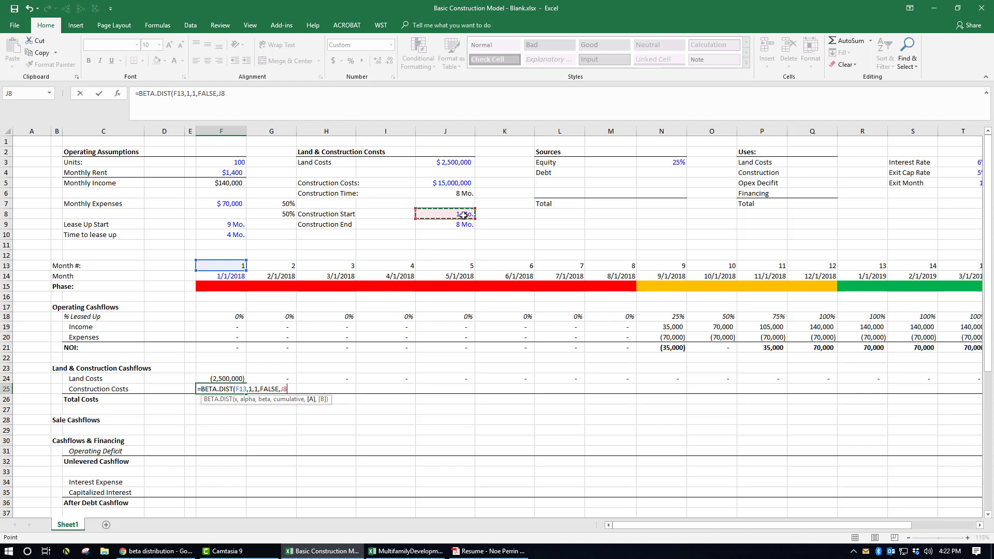
key(F4)
text(,)
click(464, 224)
key(F4)
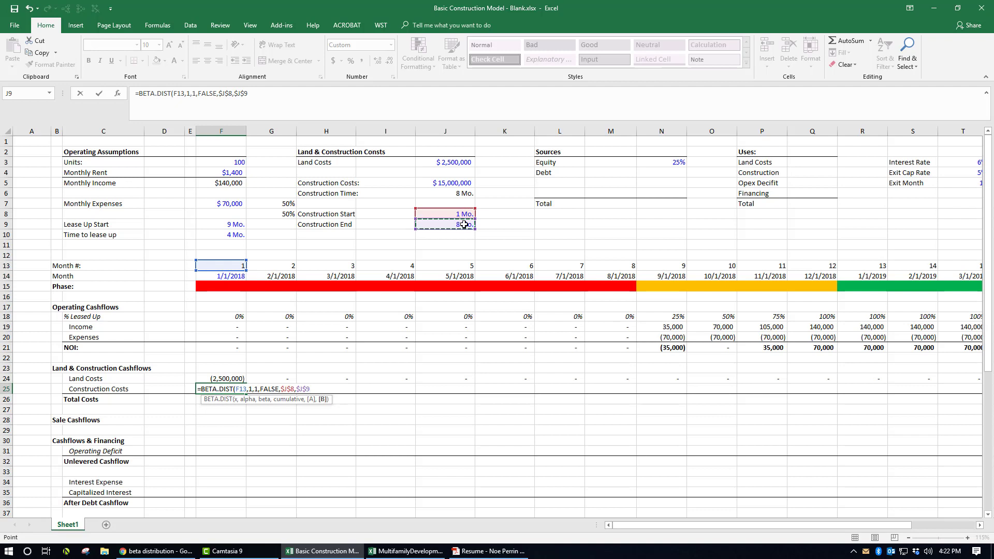
text())
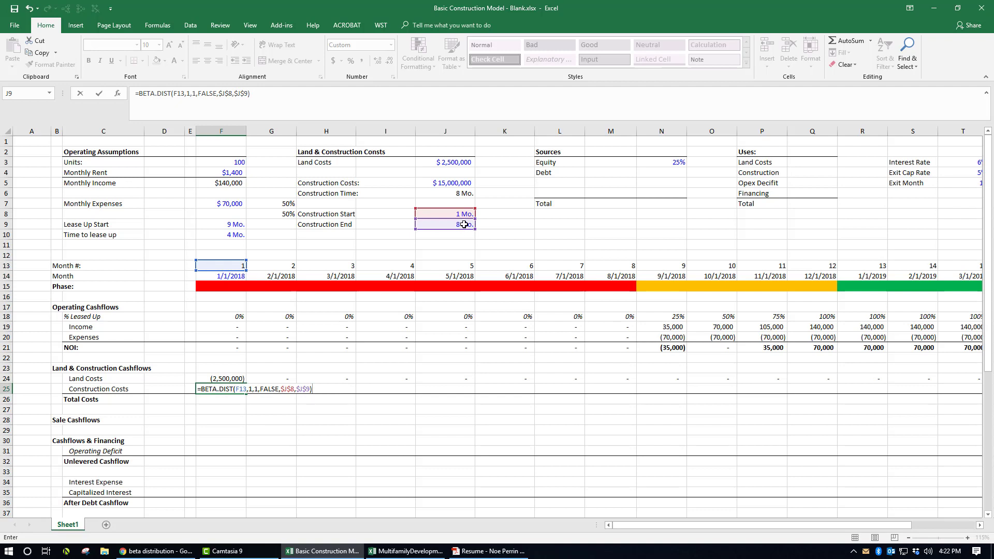
- Widen the F25 formula's bounds to $J$8-1 and $J$9+1 and enter the formula
click(234, 94)
text(-1)
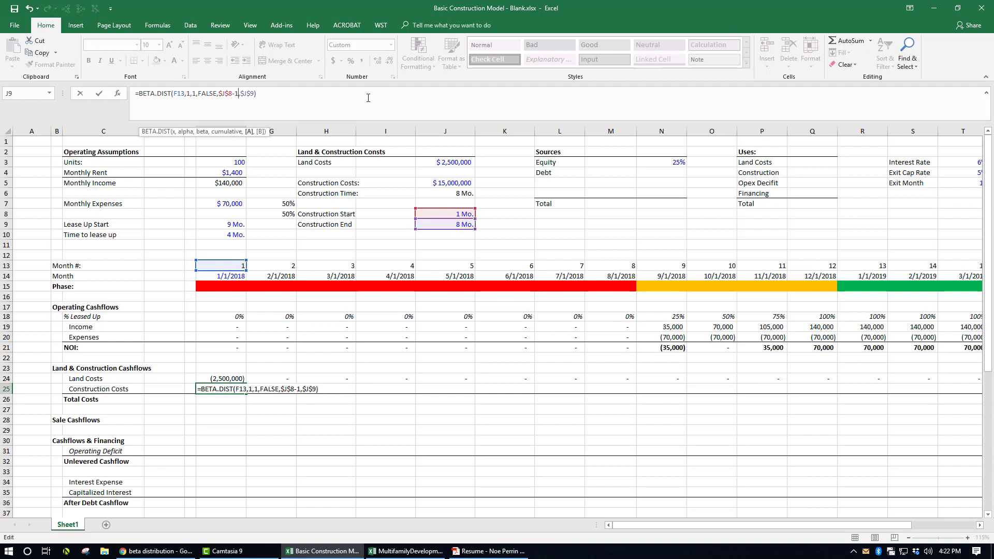
click(254, 95)
text(+1)
click(370, 91)
key(ctrl+Return)
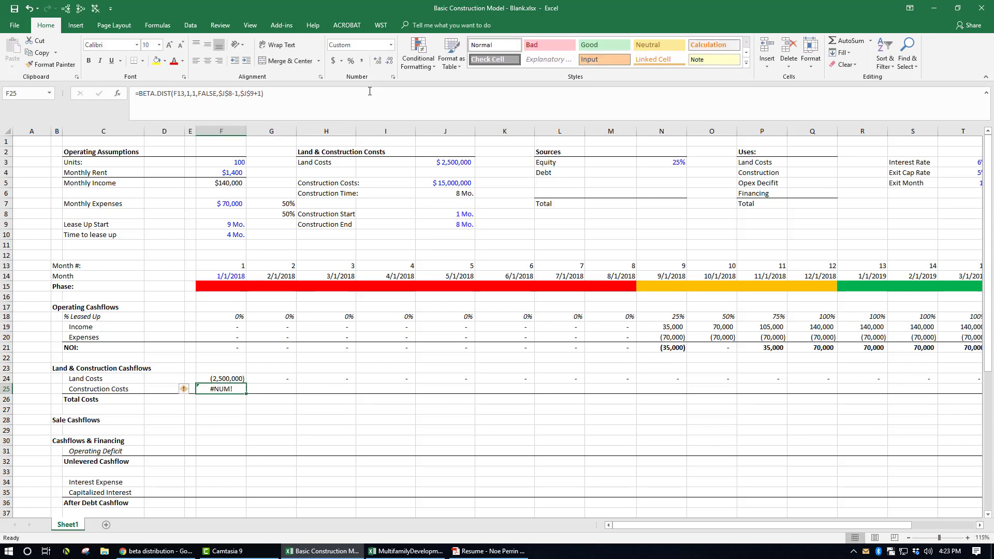
- Set both alpha and beta in the F25 BETA.DIST formula to 5
click(235, 93)
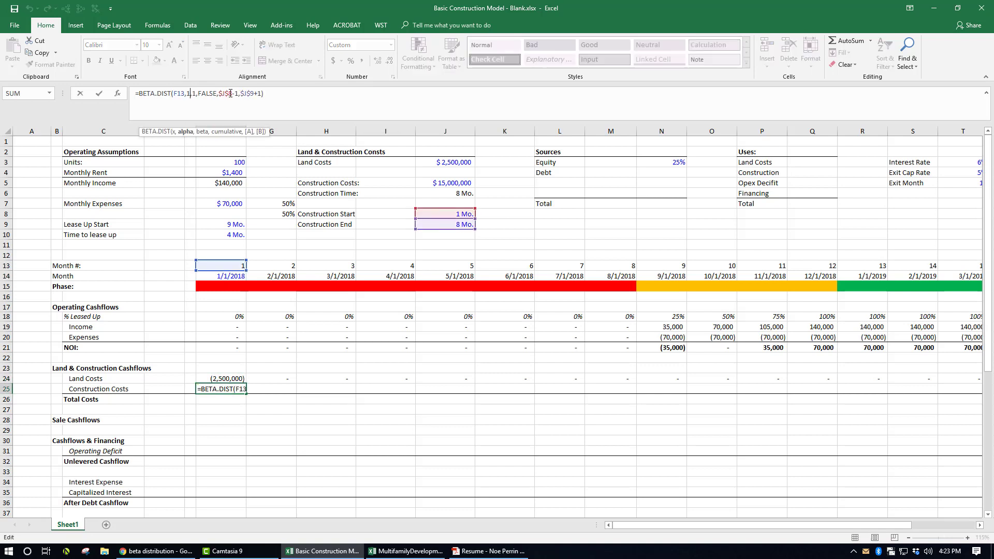
click(211, 93)
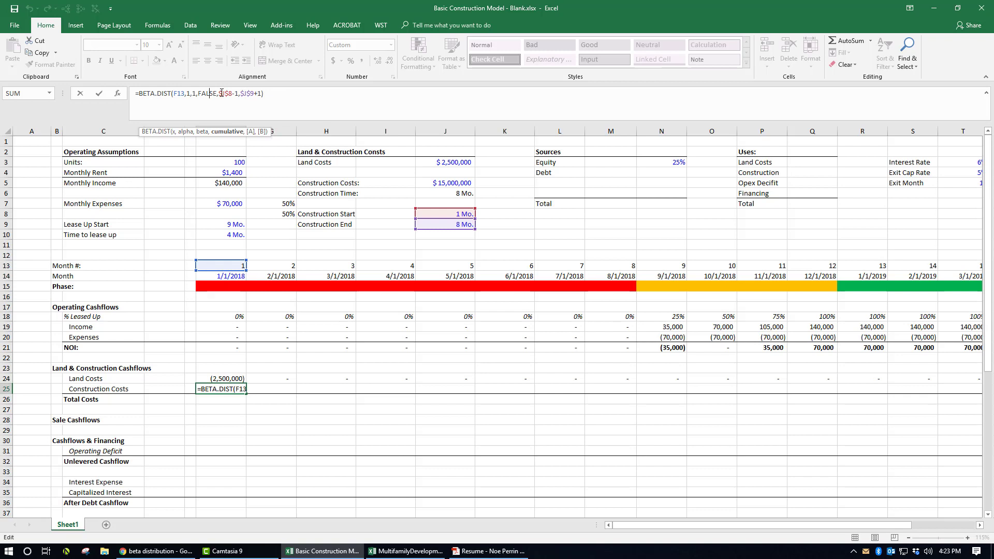
click(187, 94)
key(shift+Right)
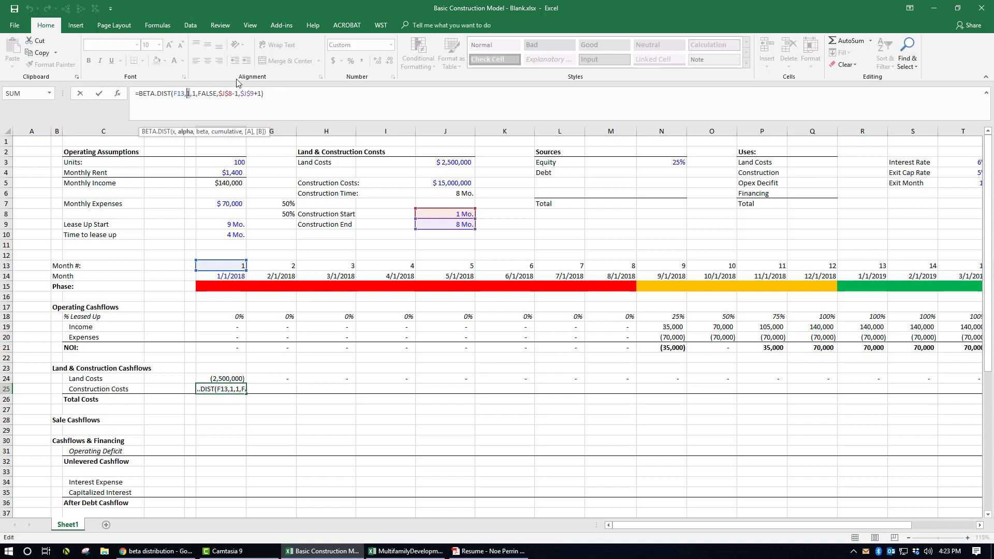
text(5)
key(Right)
key(shift+Right)
text(5)
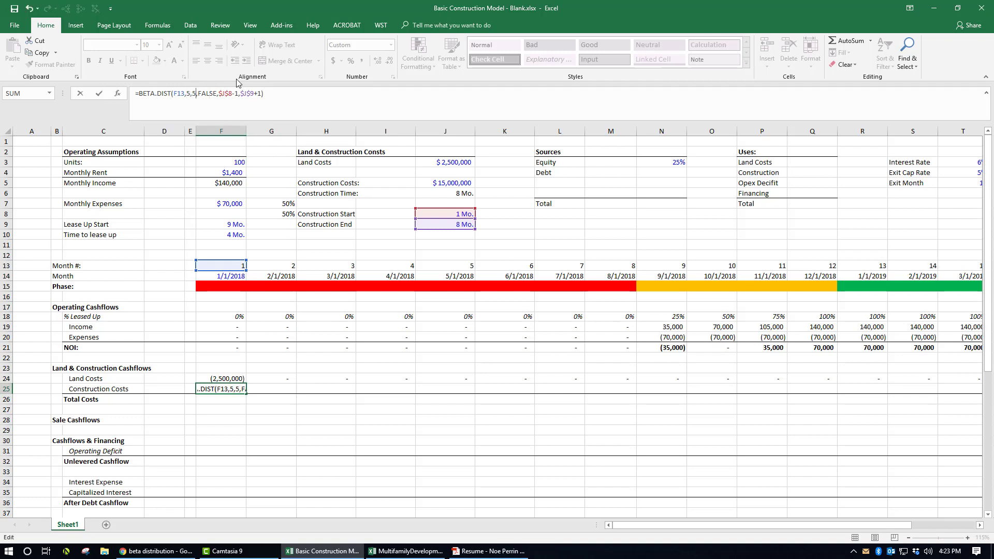
key(Return)
key(Up)
key(Up)
key(F2)
key(Return)
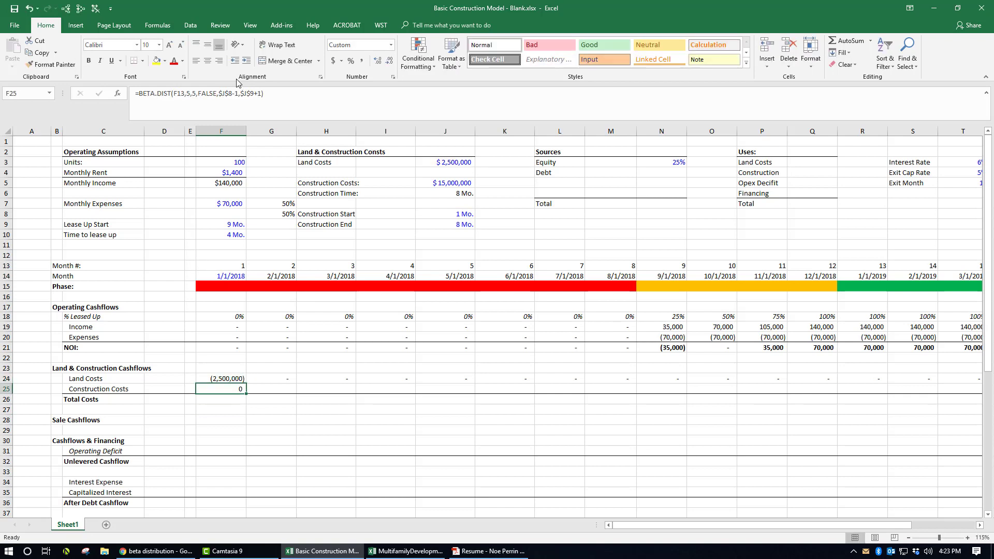
- Review the alpha, beta and lower and upper bound arguments of the F25 BETA.DIST formula
key(F2)
click(187, 99)
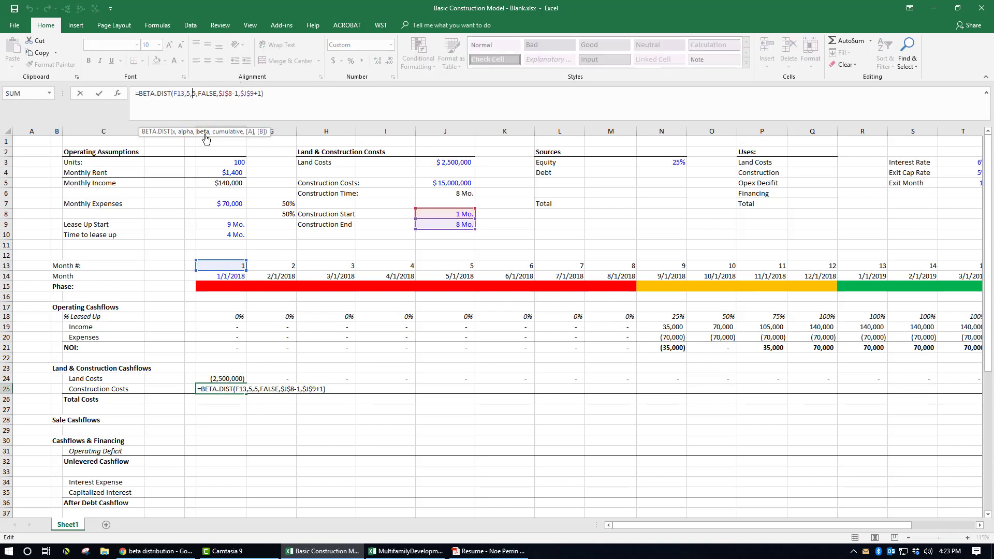
click(225, 94)
double_click(228, 94)
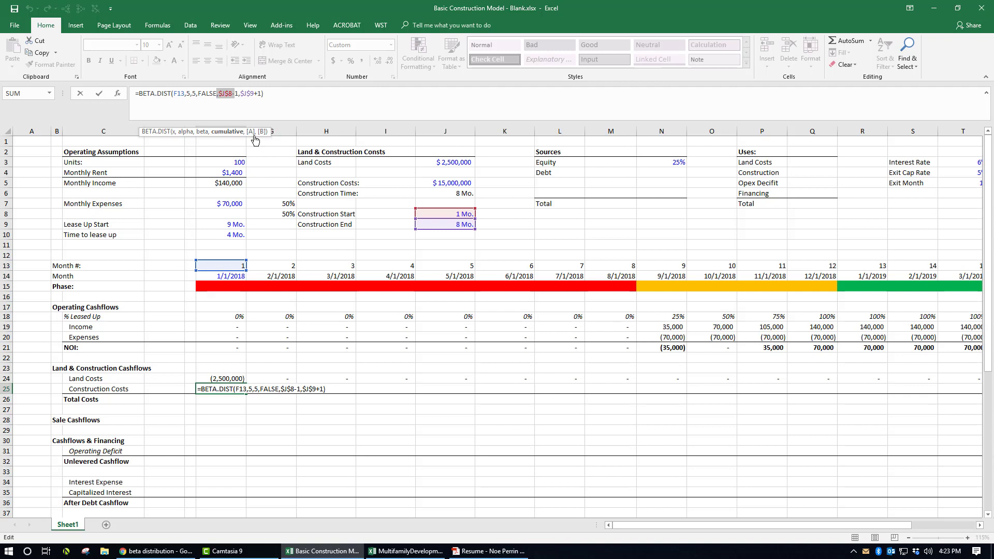
drag(237, 93, 262, 94)
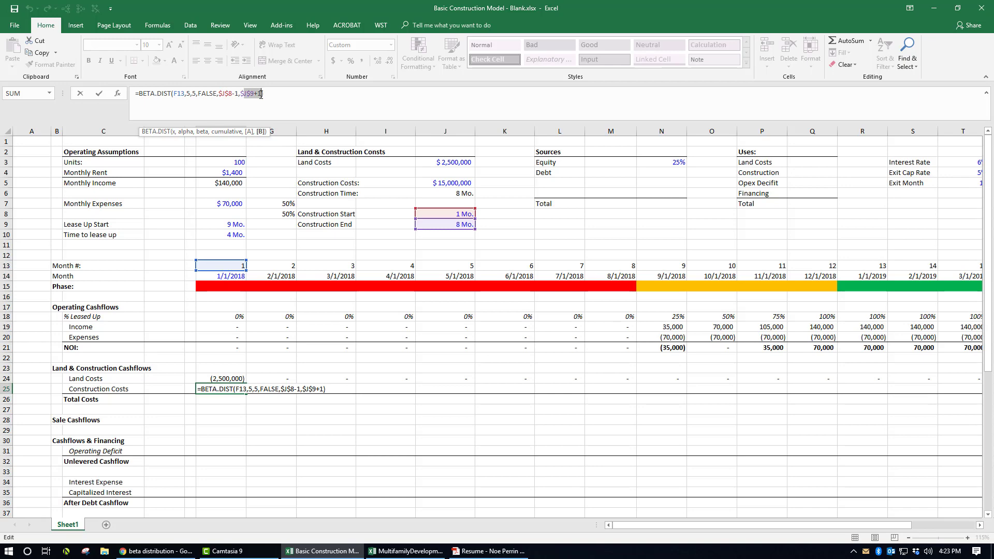
key(Return)
key(Up)
key(Up)
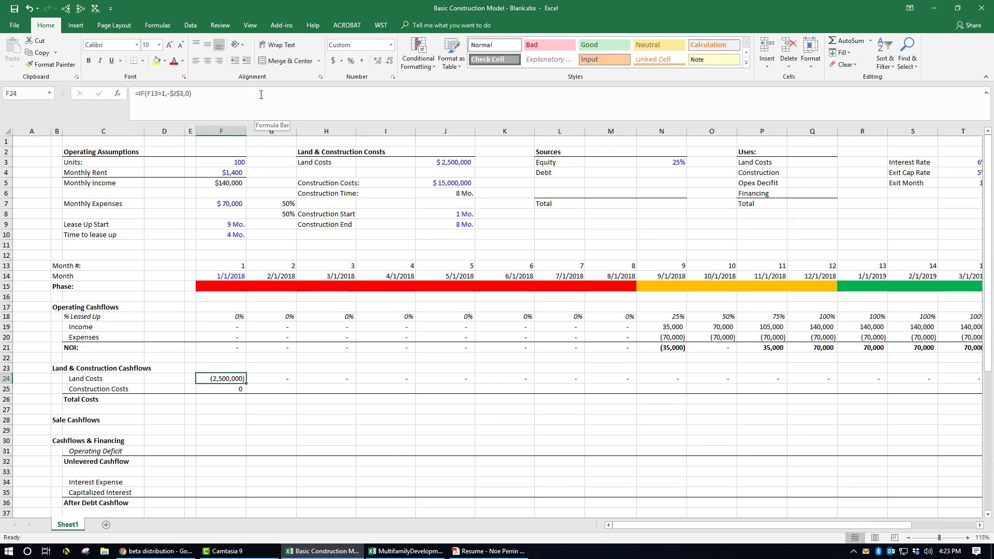
- Fill the F25 Construction Costs formula across the row through W25
key(Down)
key(shift+Right)
key(shift+Right)
key(shift+Right)
key(shift+Right)
key(shift+Right)
key(shift+Right)
key(shift+Right)
key(shift+Right)
key(shift+Right)
key(shift+Right)
key(shift+Right)
key(shift+Right)
key(shift+Right)
key(shift+Right)
key(shift+Right)
key(shift+Right)
key(shift+Right)
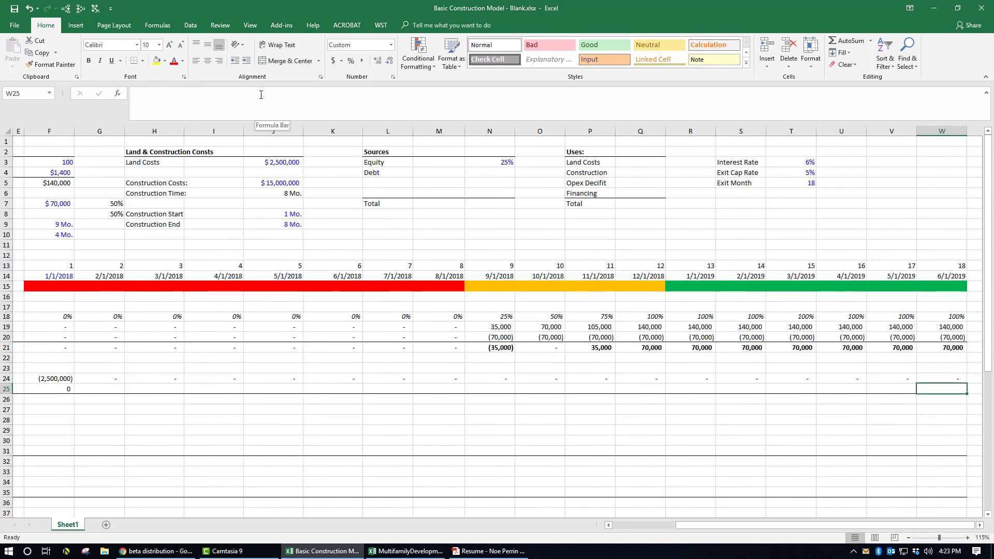
key(ctrl+r)
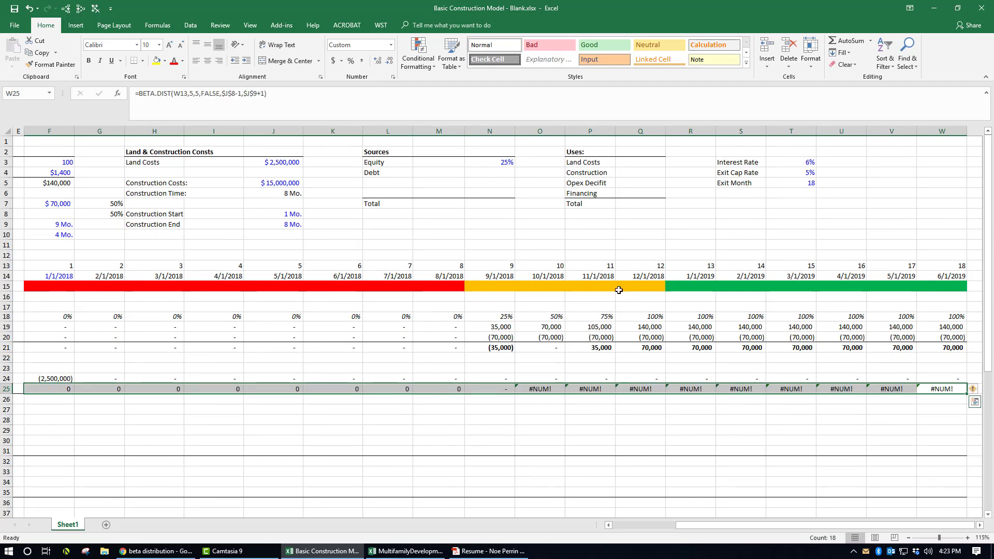
- Format the Construction Costs cells F25 through N25 as percentages
click(536, 390)
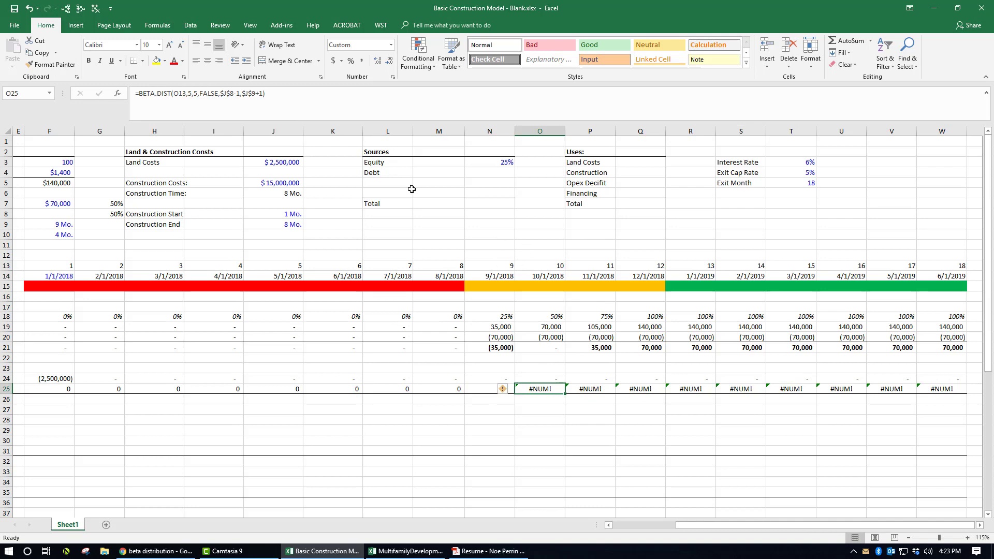
key(Left)
key(ctrl+Left)
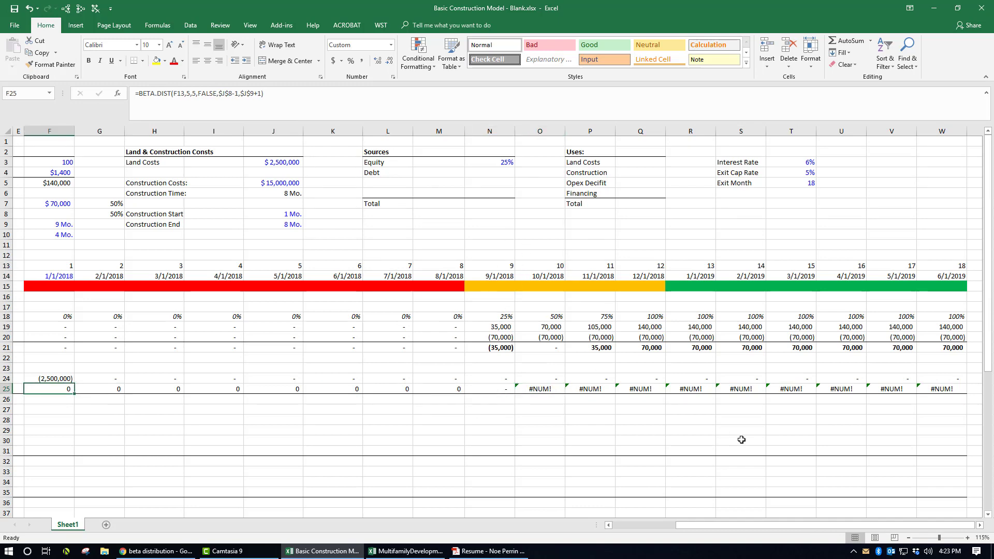
scroll(741, 439, left, 3)
key(shift+Right)
key(shift+Right)
key(shift+Right)
key(shift+Right)
key(shift+Right)
key(shift+Right)
key(shift+Right)
key(shift+Right)
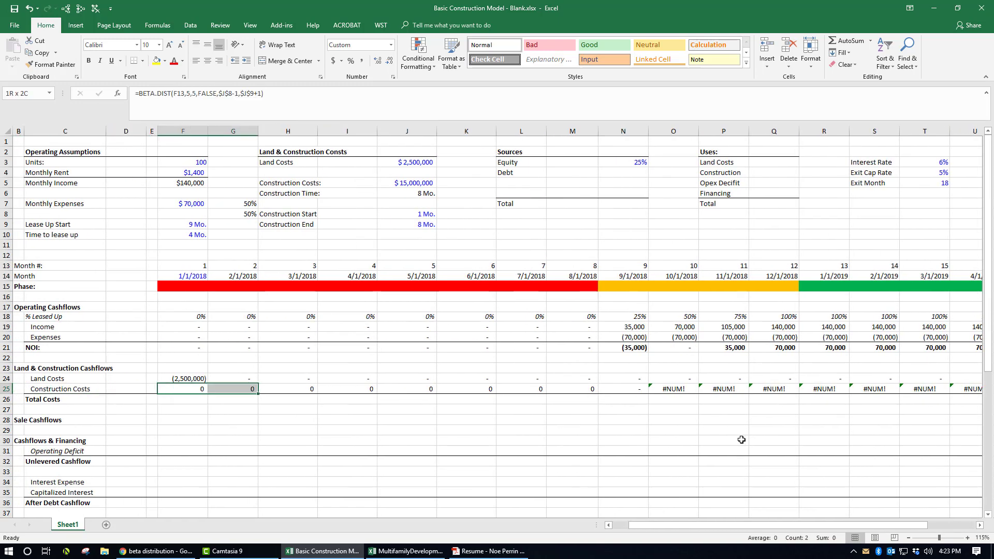
key(ctrl+shift+5)
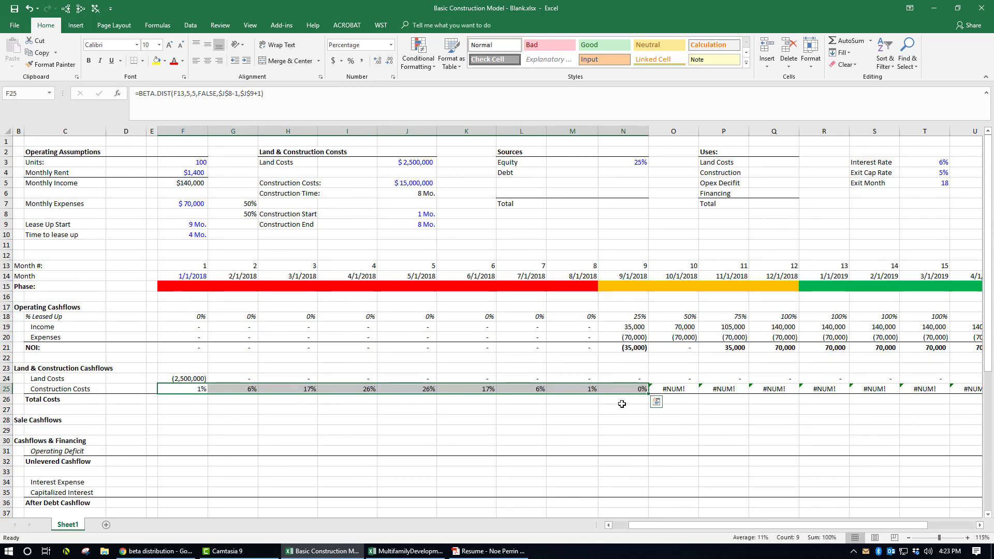
- Plot F25:N25 as a line chart to view the distribution's shape, and delete the chart
click(75, 24)
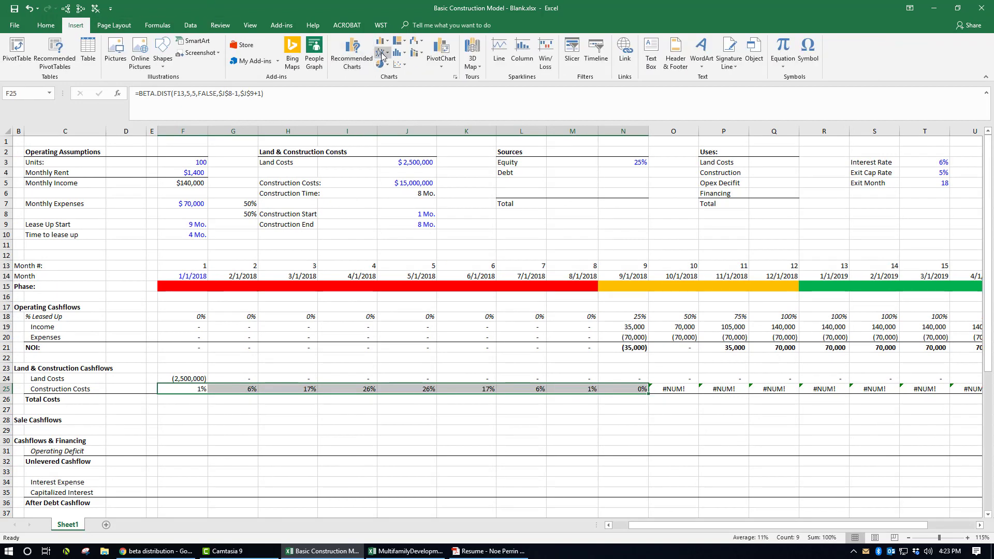
click(383, 53)
click(391, 79)
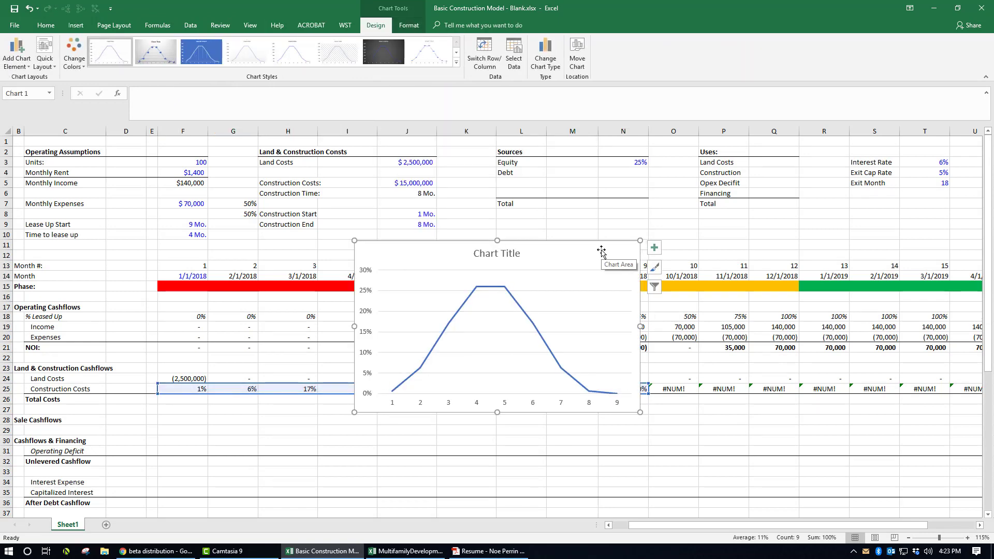
key(Delete)
- Wrap the BETA.DIST formula in F25 in IFERROR, with 0 as the value returned on an error
key(F2)
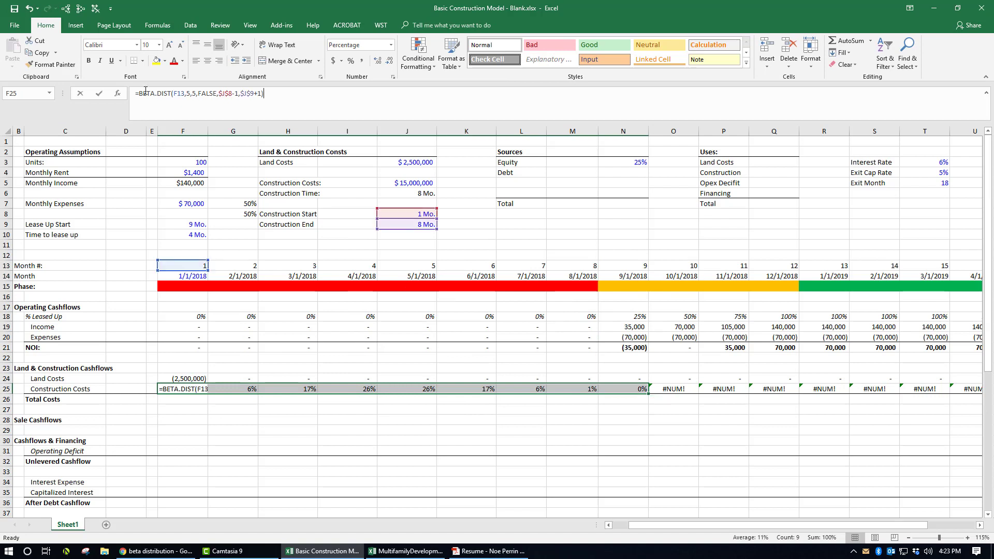
click(138, 93)
text(IF)
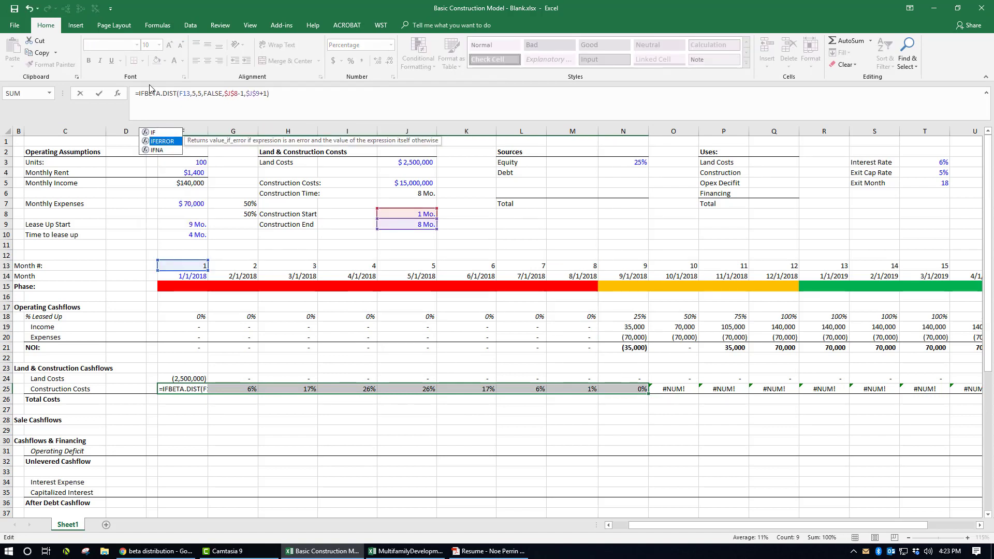
key(Tab)
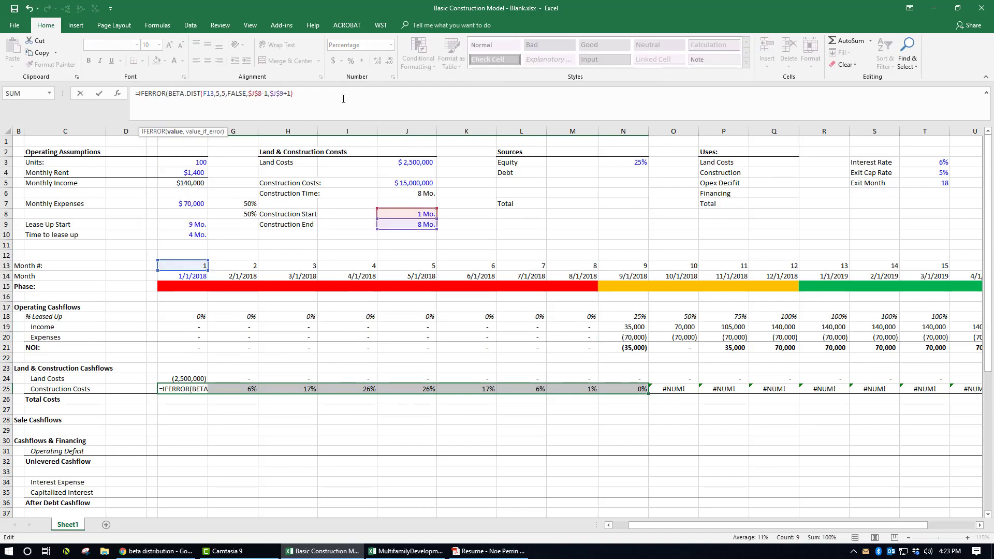
text(,0)
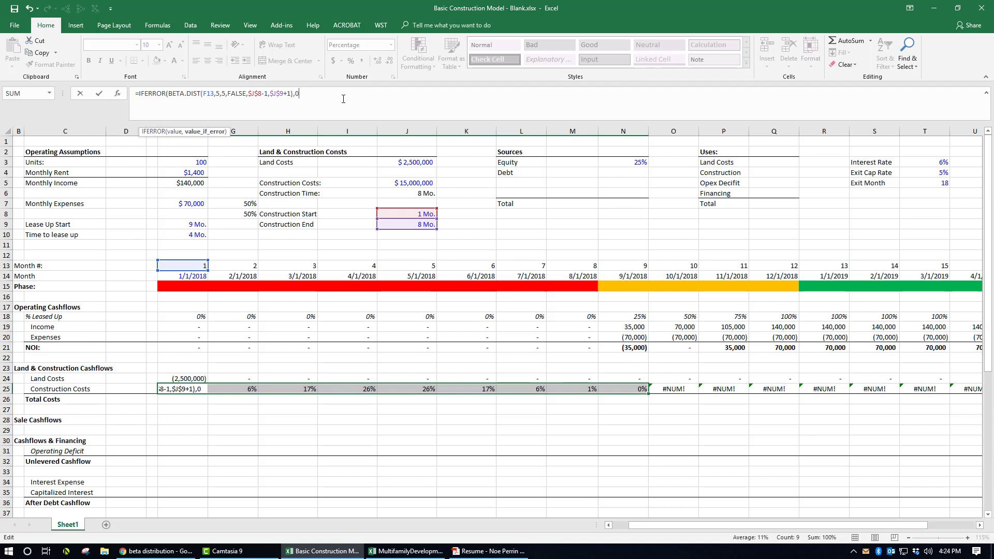
- Multiply the F25 formula by the absolute construction cost reference $J$5 and negate the whole expression
text()*)
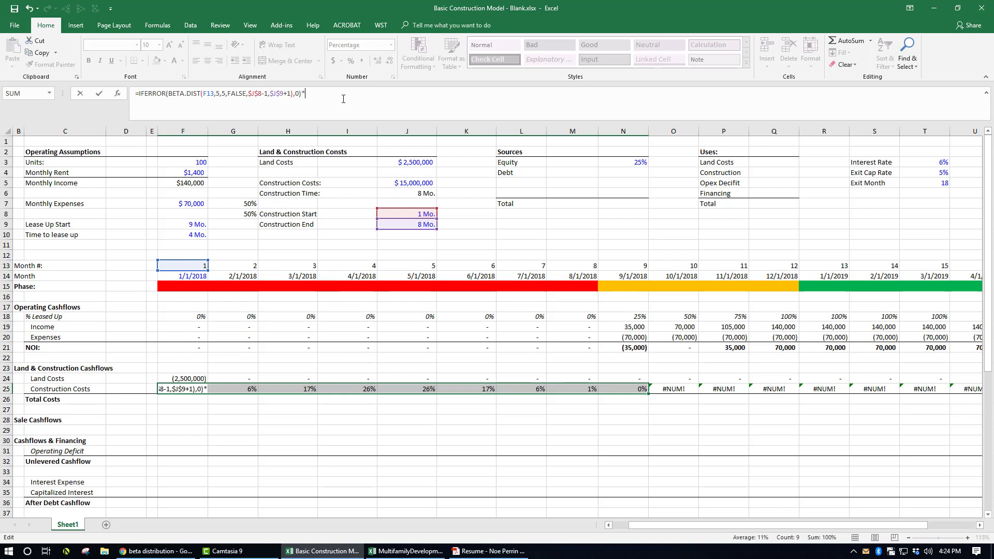
click(404, 182)
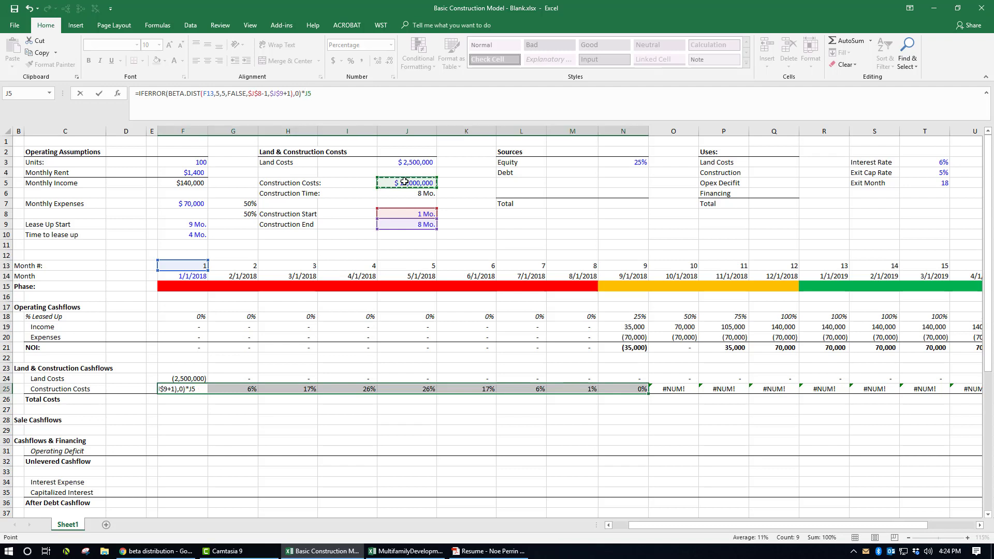
key(F4)
text(-)
key(F2)
key(Right)
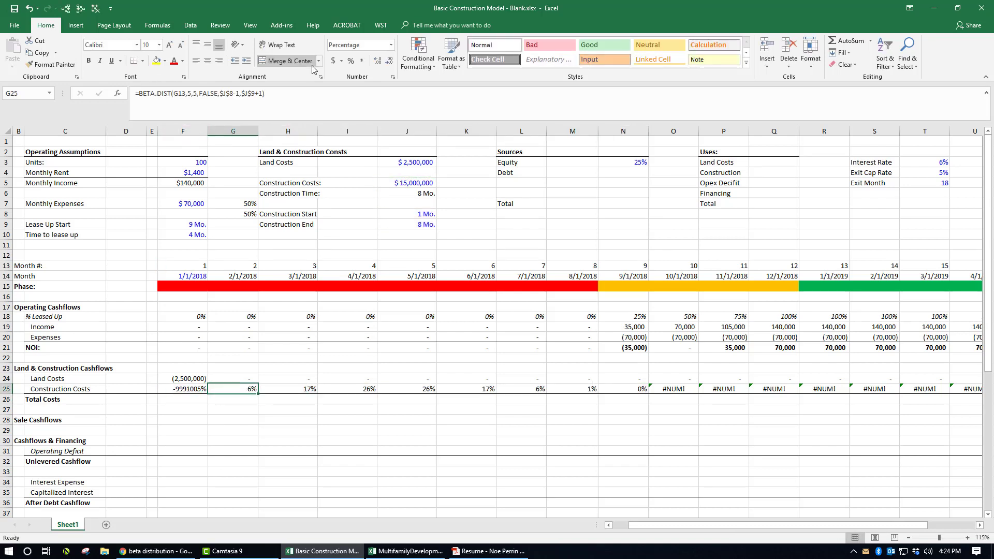
- Format F25 as a comma-separated number without decimals and fill it across the Construction Costs row through W25
key(Left)
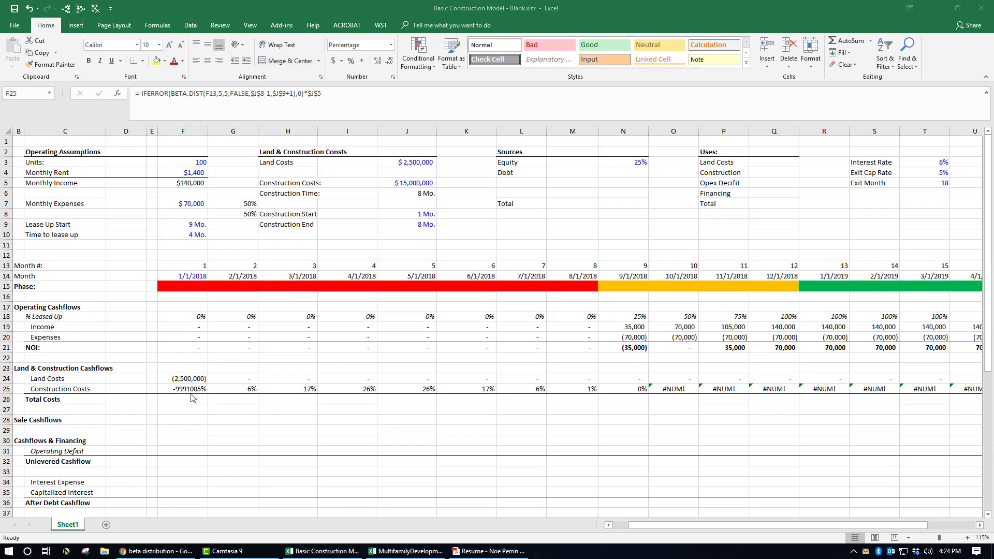
key(ctrl+shift+1)
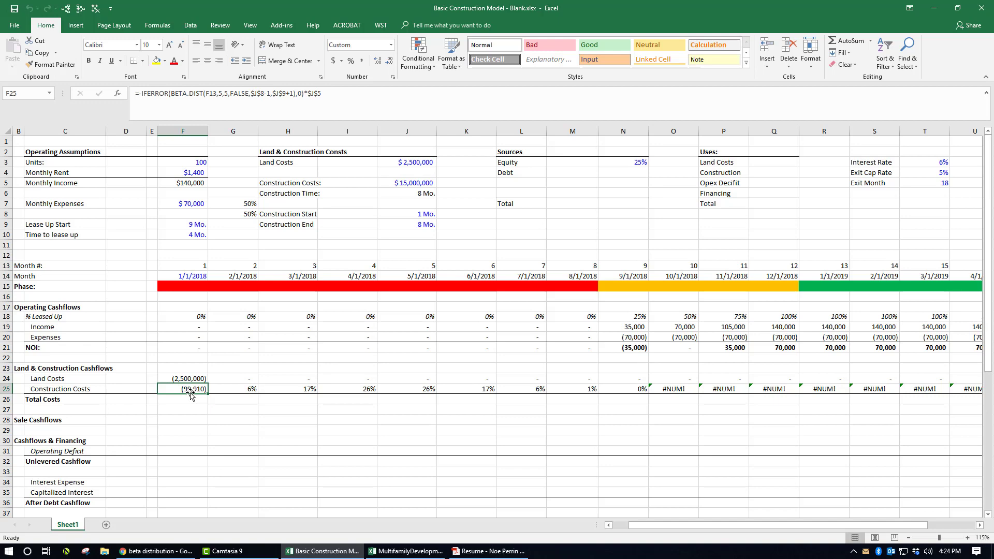
key(Up)
key(Down)
key(ctrl+shift+Right)
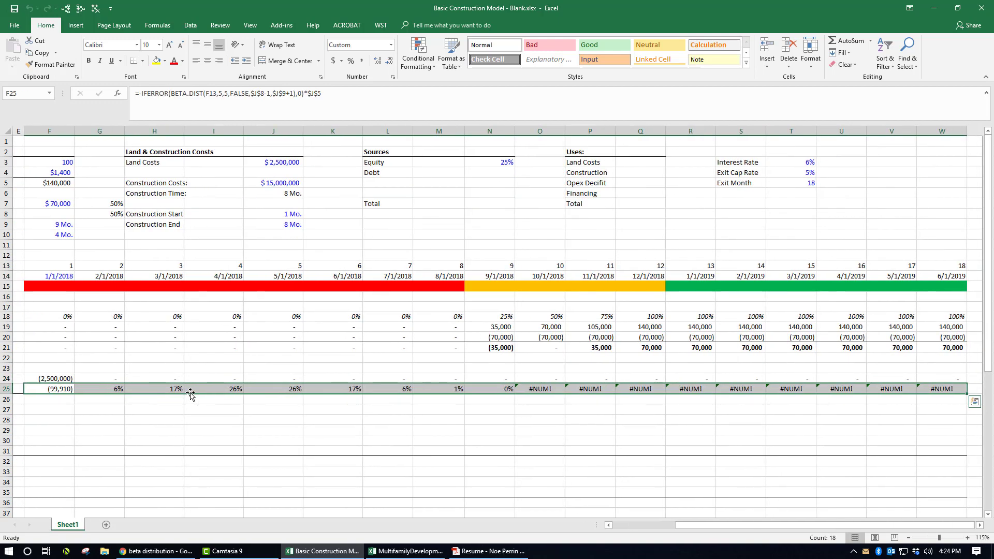
key(ctrl+shift+1)
key(Left)
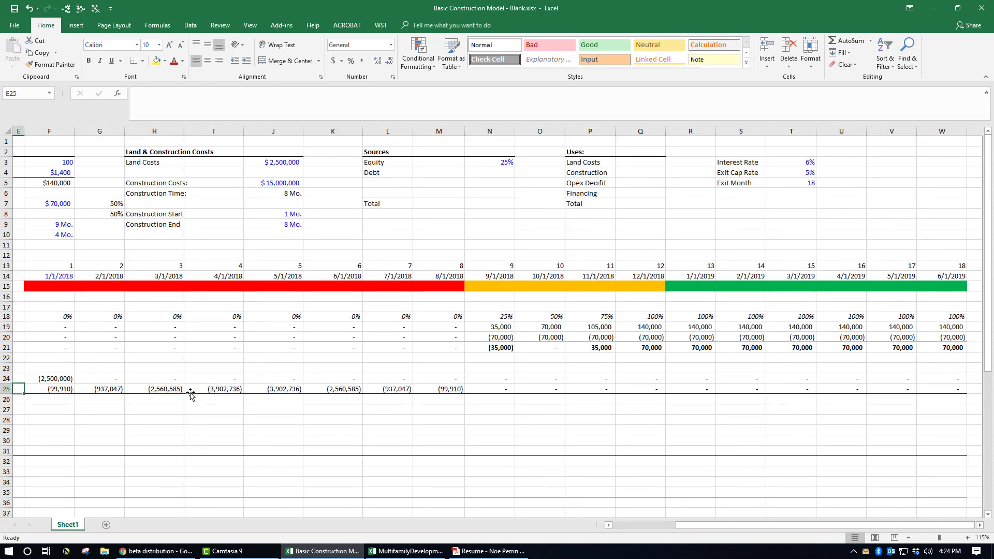
- Check the sum of the Construction Costs cells F25 through N25
key(Right)
key(shift+Right)
key(shift+Right)
key(shift+Right)
key(shift+Right)
key(shift+Right)
key(shift+Right)
key(shift+Right)
key(shift+Right)
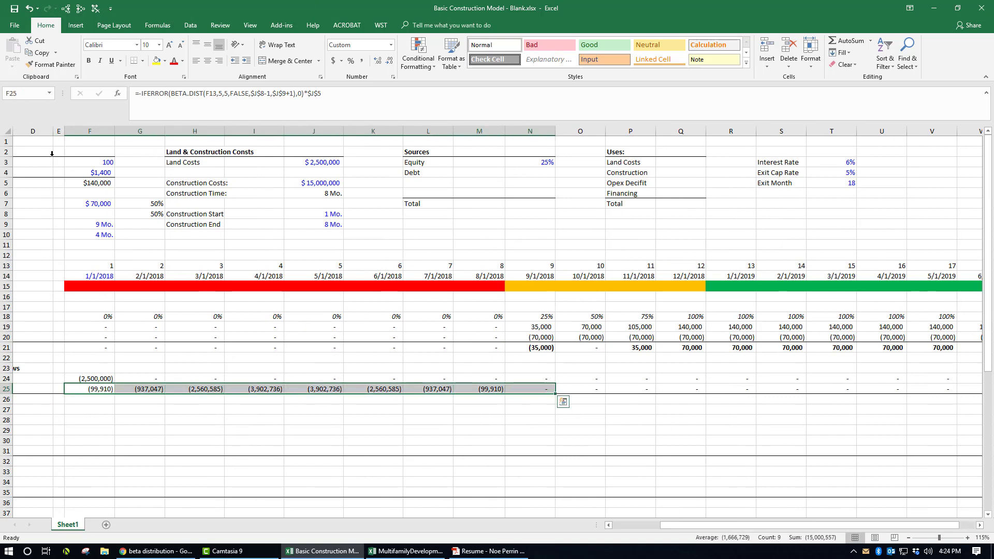
- Enter =SUM(F24:F25) as the first month's Total Costs in F26
drag(734, 526, 658, 528)
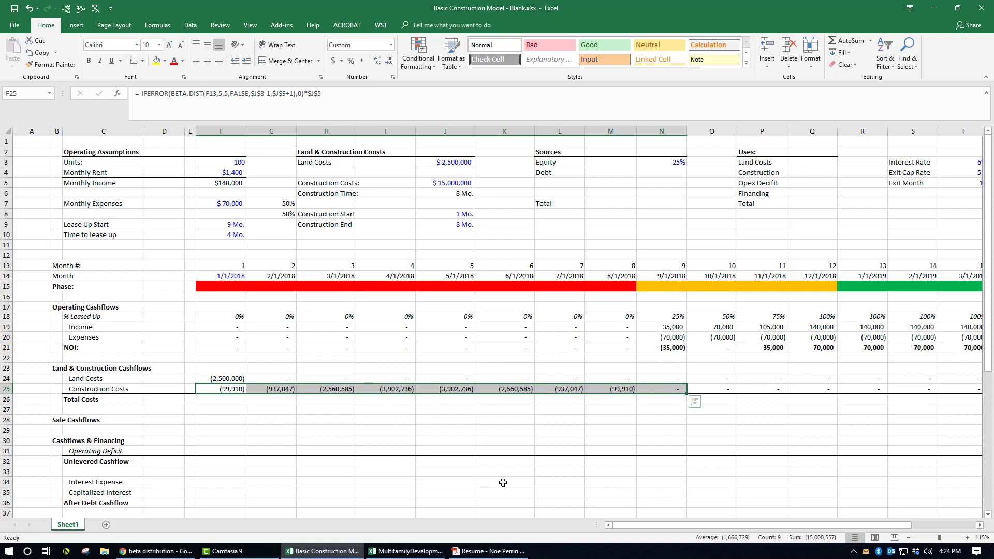
click(228, 403)
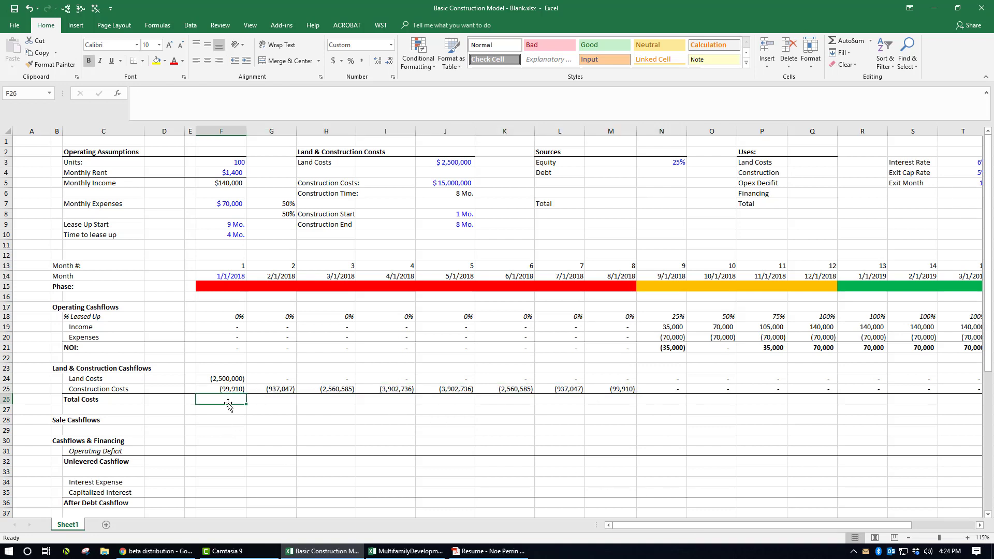
text(=SUM()
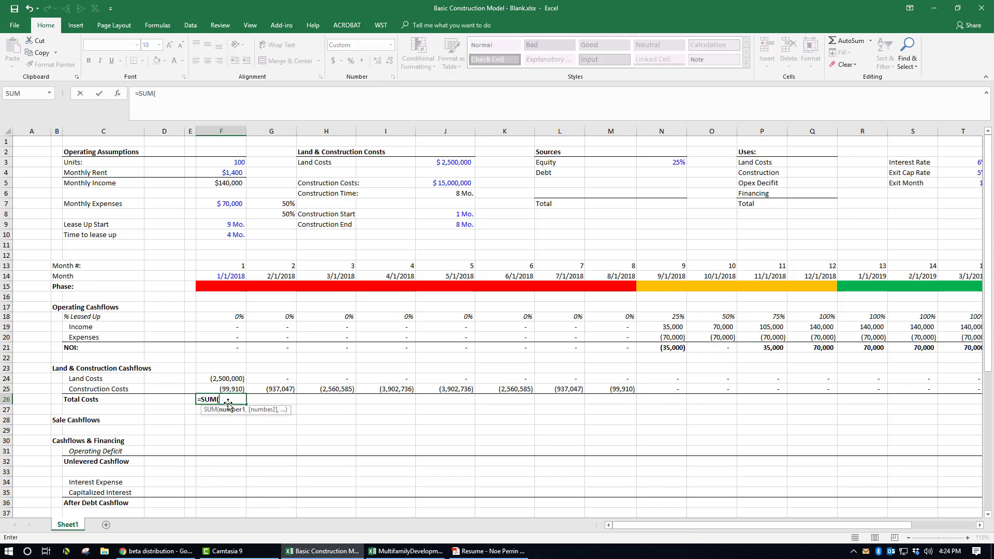
key(Up)
key(shift+Up)
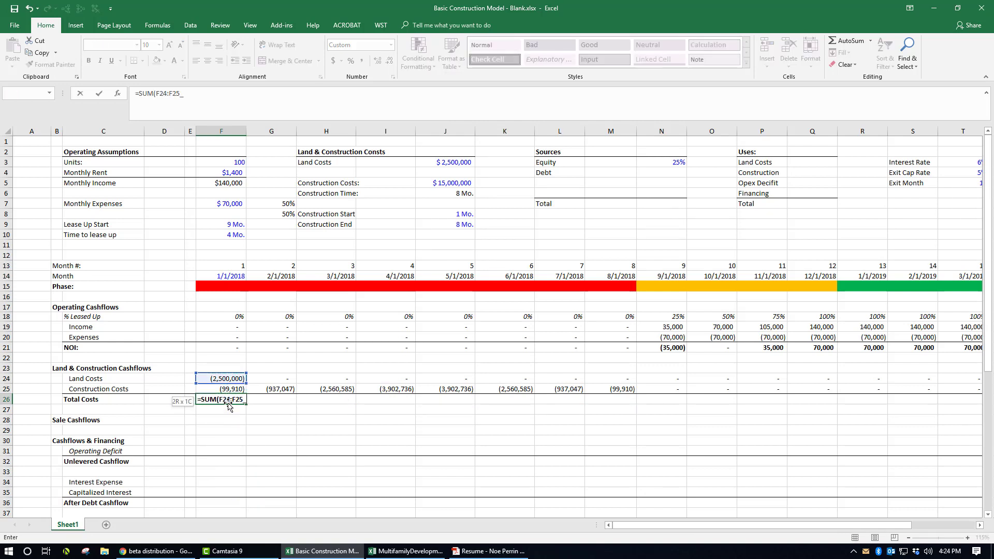
text(_)
key(Return)
key(Up)
key(F2)
key(BackSpace)
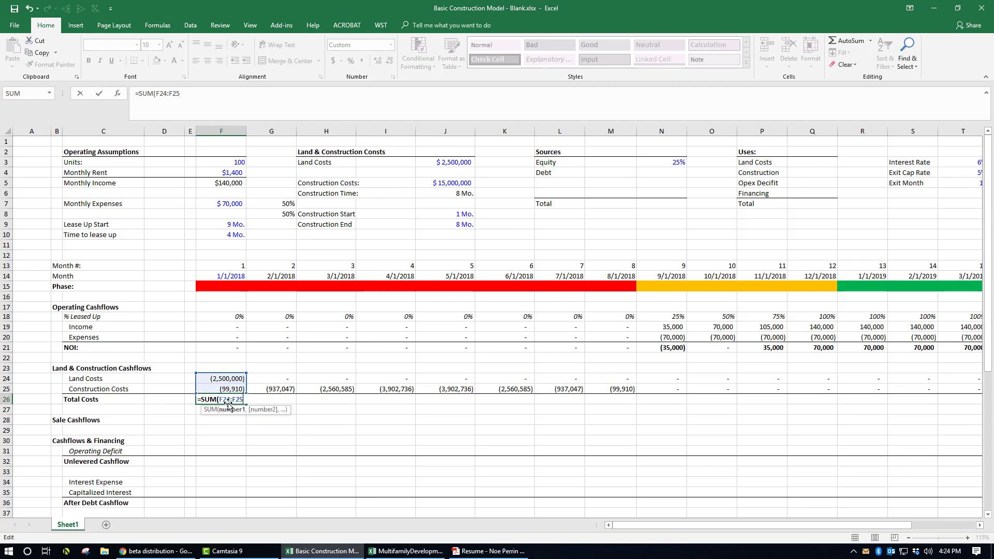
text())
key(ctrl+Return)
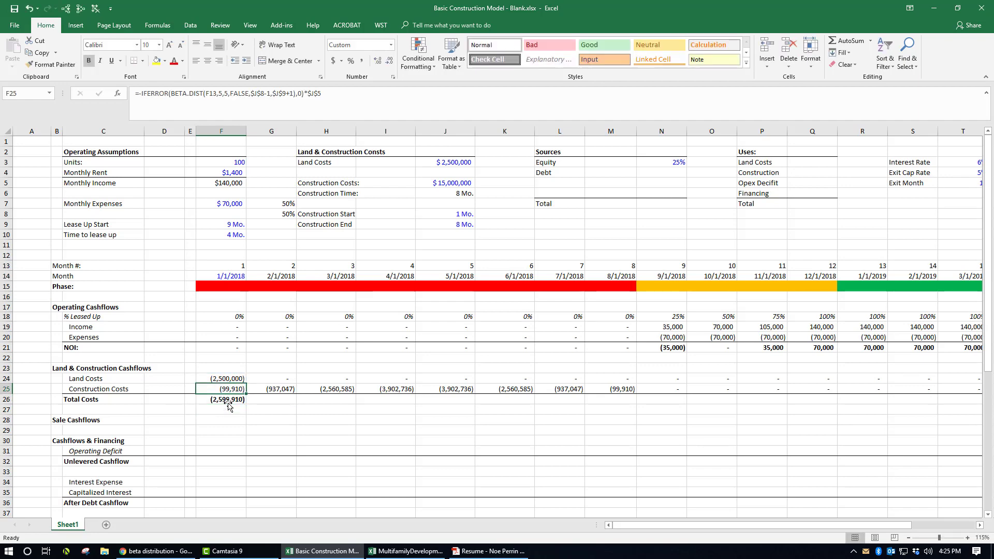
- Fill the F26 Total Costs formula across the row through W26
key(Up)
key(ctrl+Right)
key(Down)
key(ctrl+shift+Left)
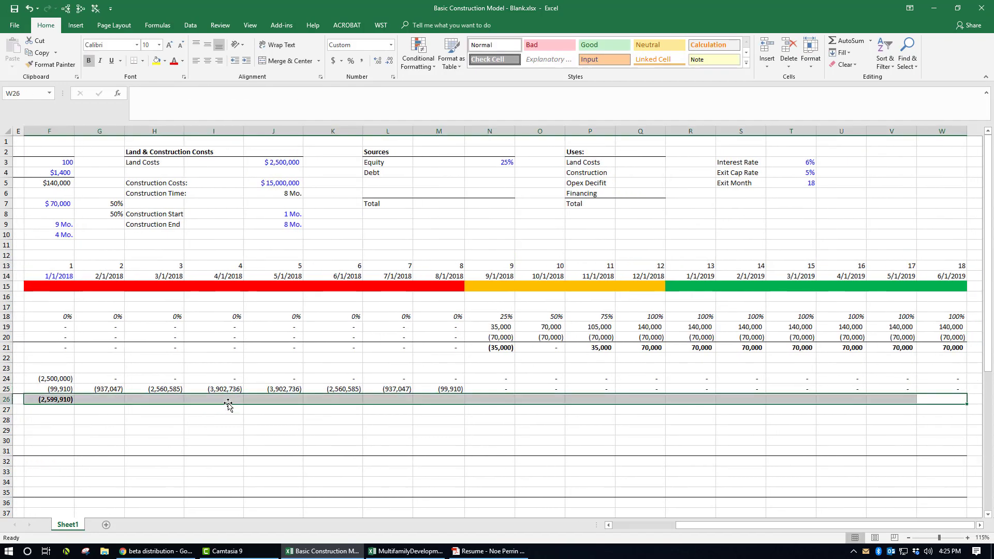
key(ctrl+r)
key(ctrl+Left)
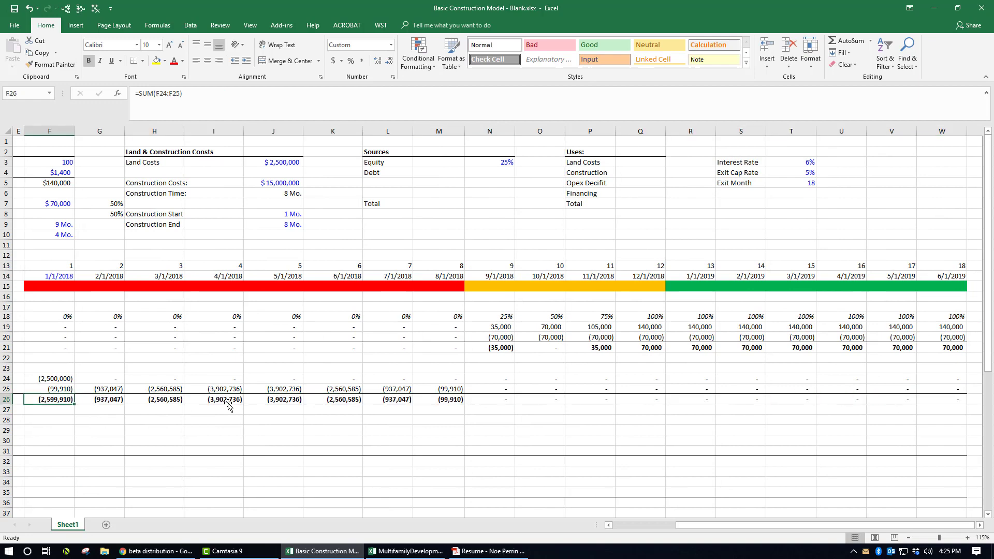
key(Left)
key(Left)
key(Left)
key(Left)
key(Left)
key(Right)
key(Down)
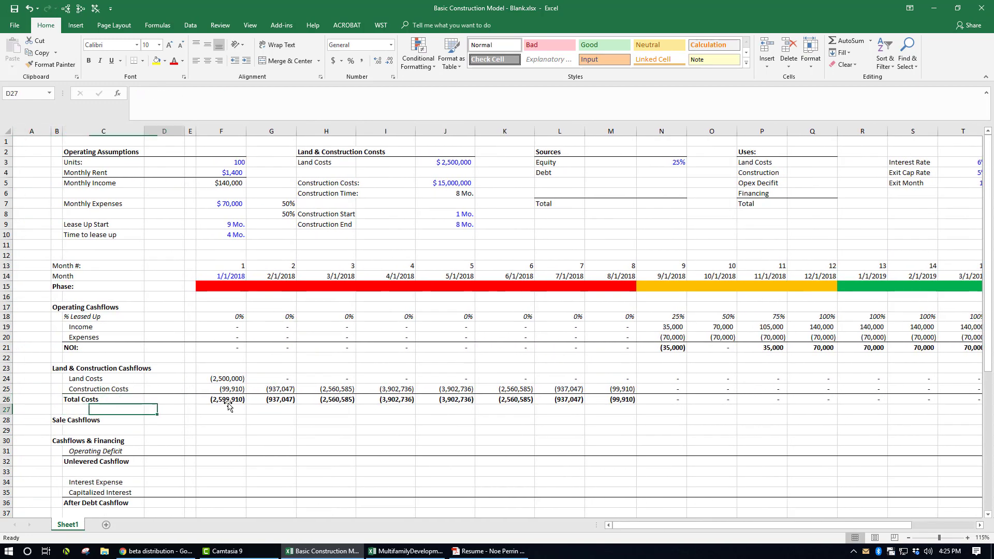
key(Down)
key(Right)
key(Right)
key(Right)
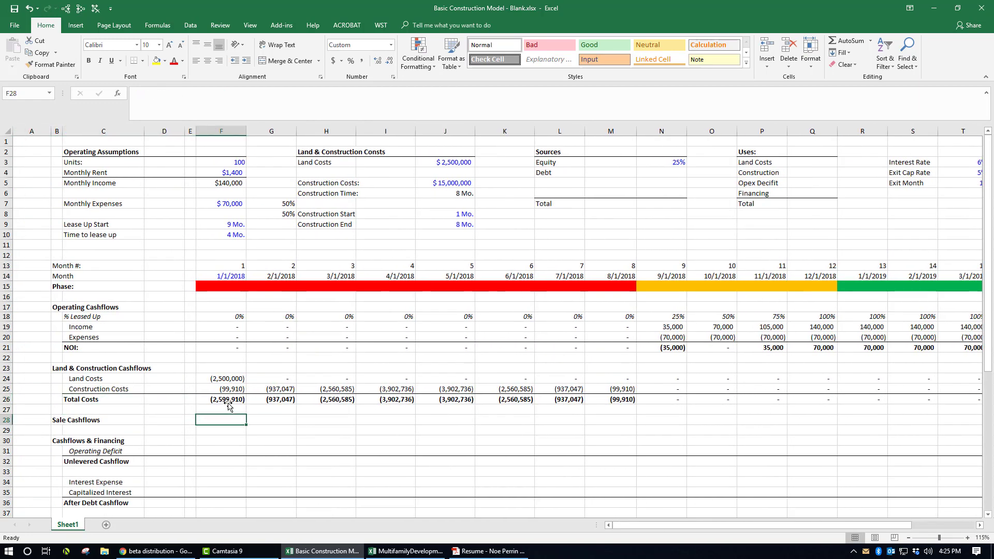
key(ctrl+Right)
key(ctrl+Left)
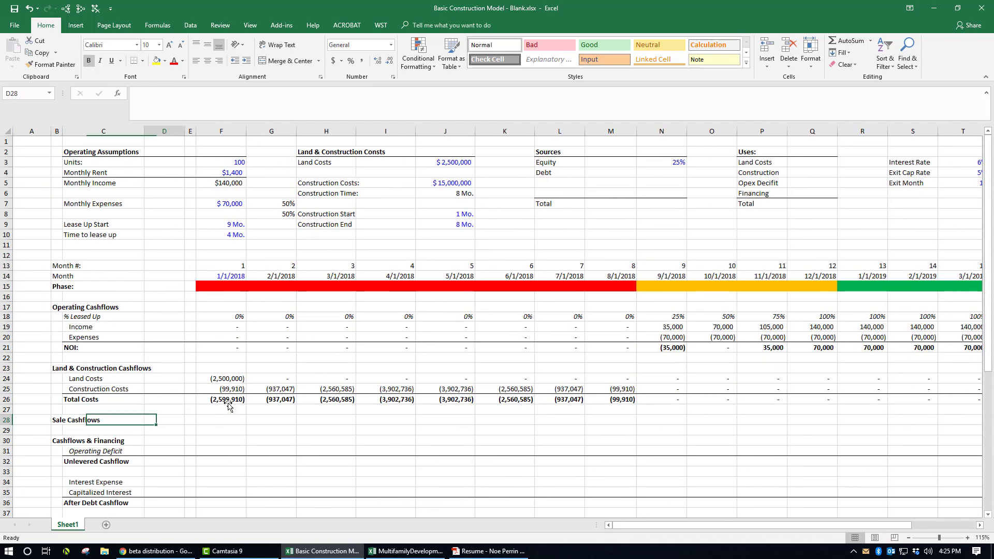
key(Right)
key(Right)
key(Right)
key(Right)
key(Right)
key(Left)
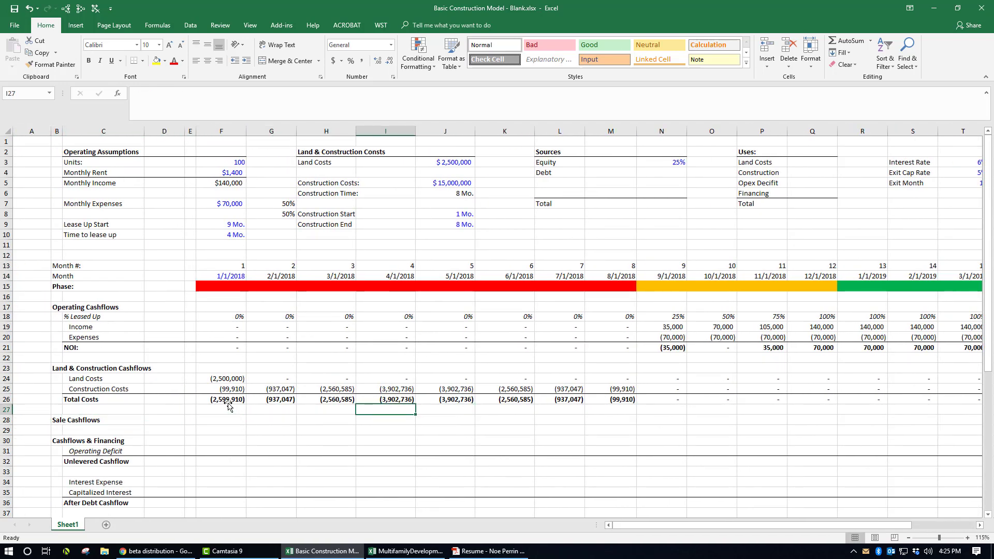
key(Left)
key(Left)
key(Right)
key(Right)
key(Left)
key(Left)
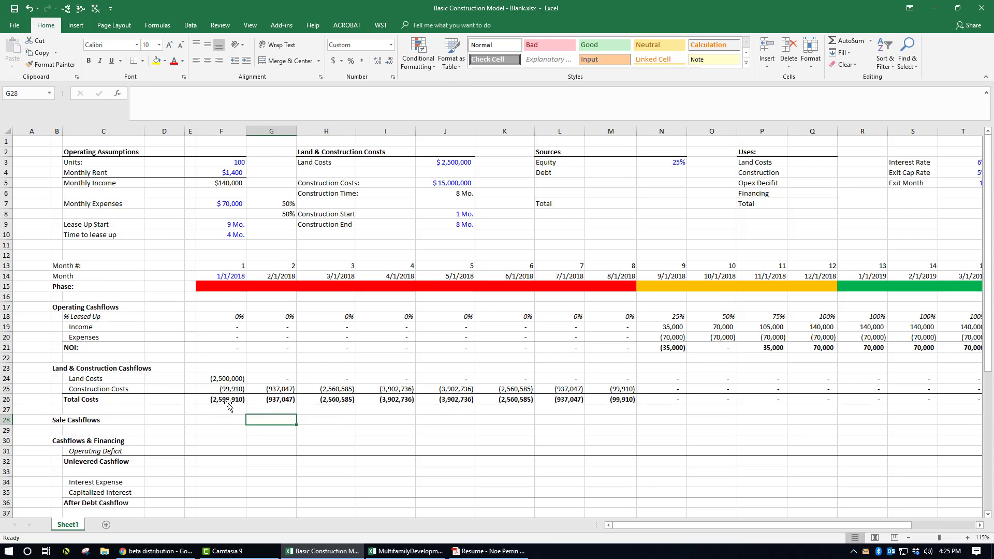
- Start the month 18 Sale Cashflows formula in W28 with the annualized NOI grown by 2.5%, =(W21*12)*1.025
key(Right)
key(Right)
key(Right)
key(Right)
key(Right)
key(Right)
key(Right)
key(Right)
key(Right)
key(Right)
key(Right)
key(Right)
key(Right)
key(Right)
key(Right)
key(Right)
key(Right)
key(Right)
key(Right)
key(Left)
key(Left)
key(Left)
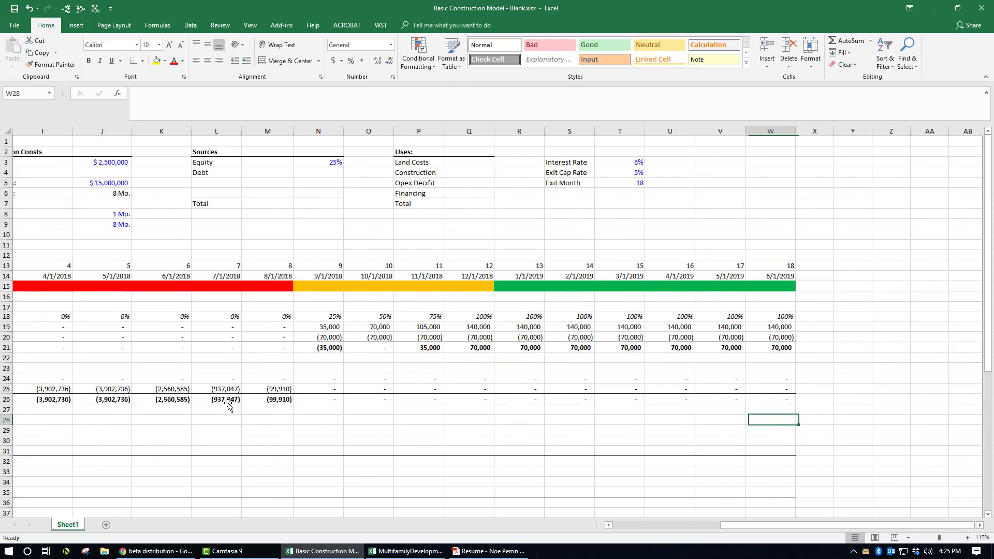
text(=()
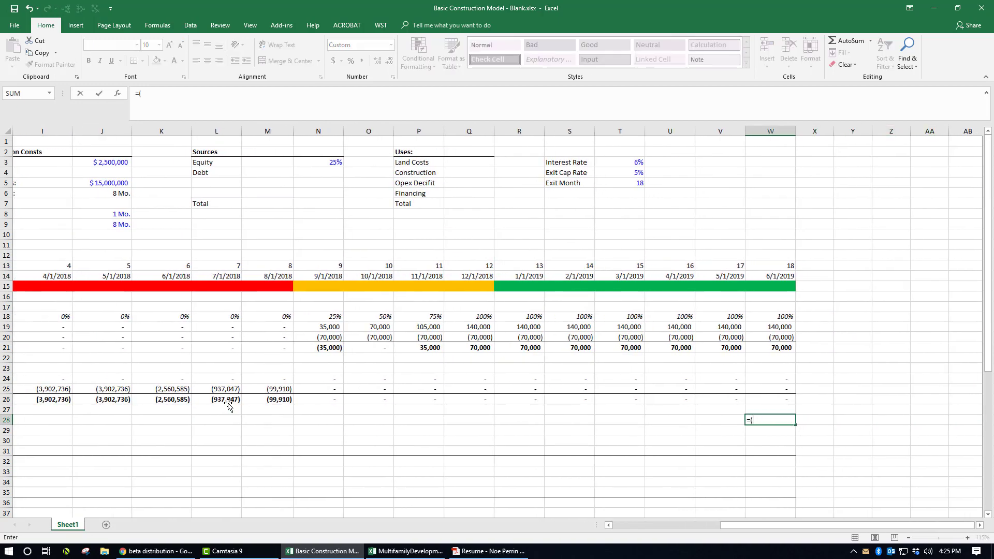
key(Up)
key(Up)
key(Up)
key(Up)
key(Up)
key(Up)
key(Up)
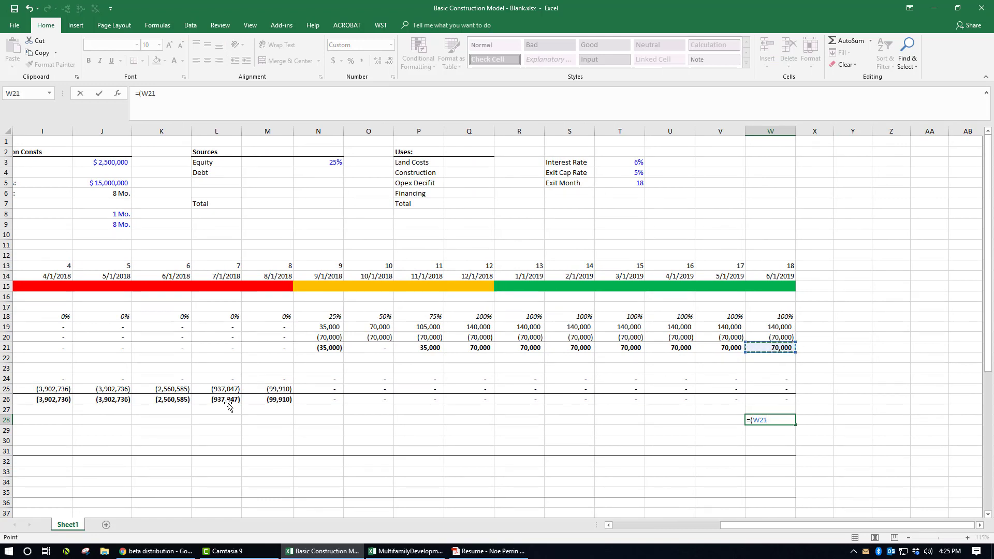
text(*12)*1.025)
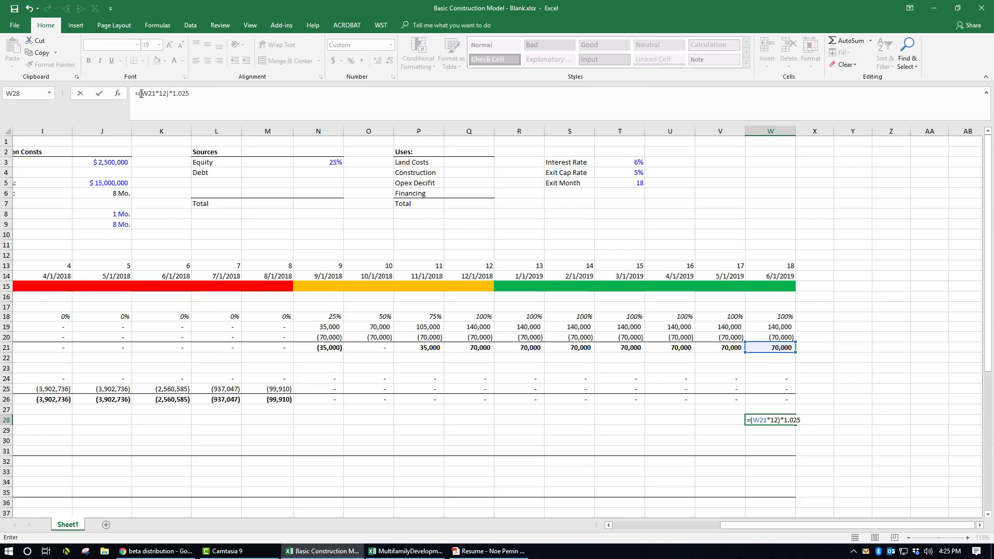
- Enclose the W28 expression in parentheses and divide it by the Exit Cap Rate in T4, giving =((W21*12)*1.025)/T4
click(141, 94)
text(()
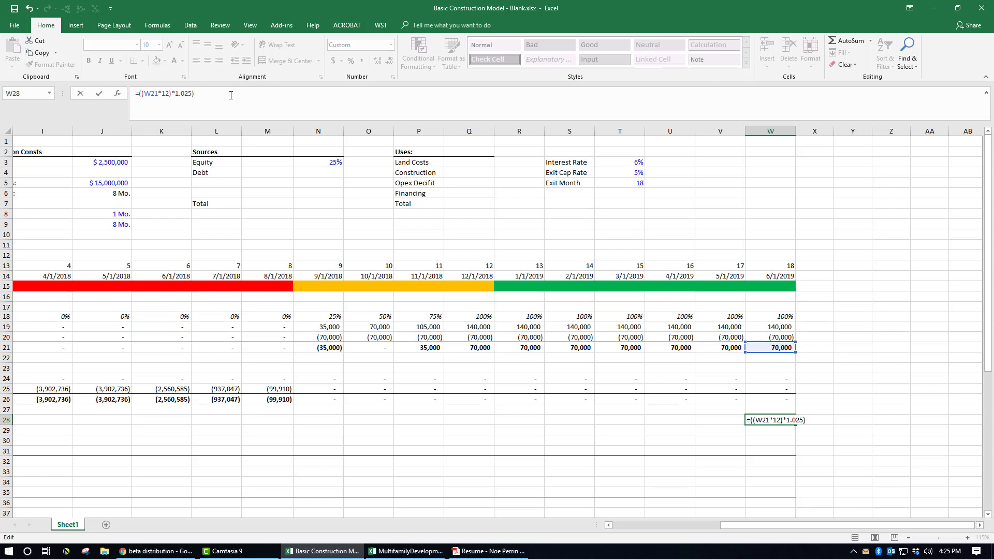
click(630, 173)
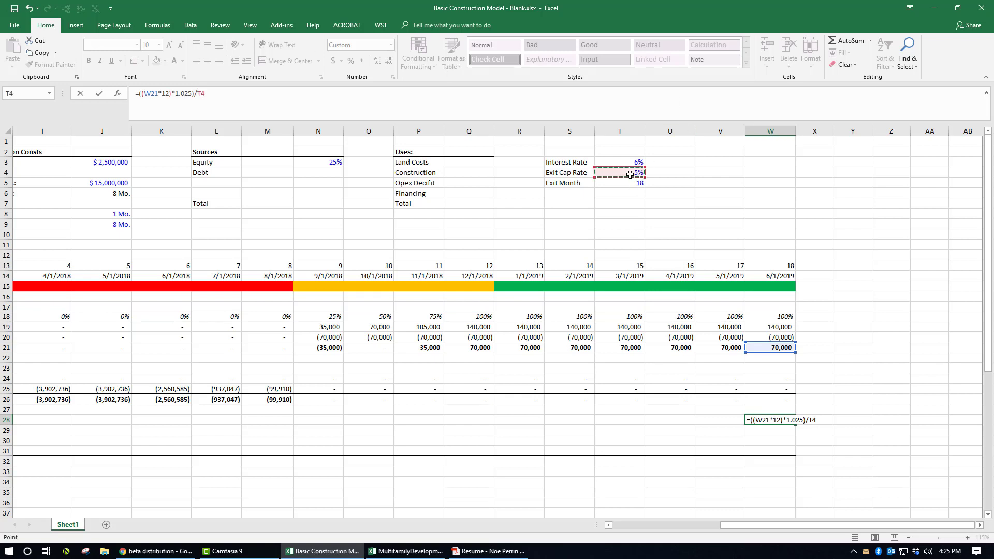
key(Return)
key(Down)
key(Down)
key(Up)
key(Up)
key(Up)
key(F2)
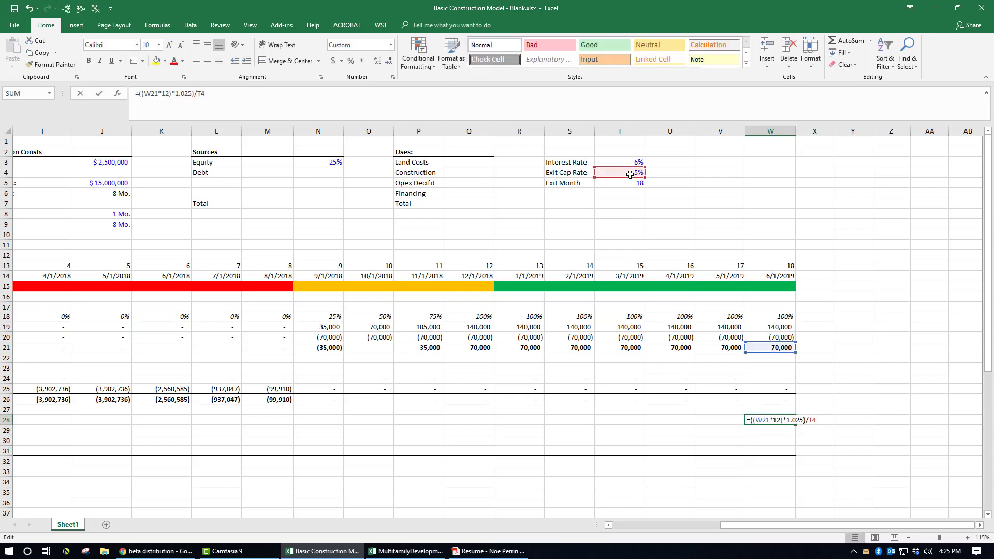
key(Escape)
- Commit the month 18 Sale Cashflows formula =((W21*12)*1.025)/T4 in W28
key(Down)
key(Left)
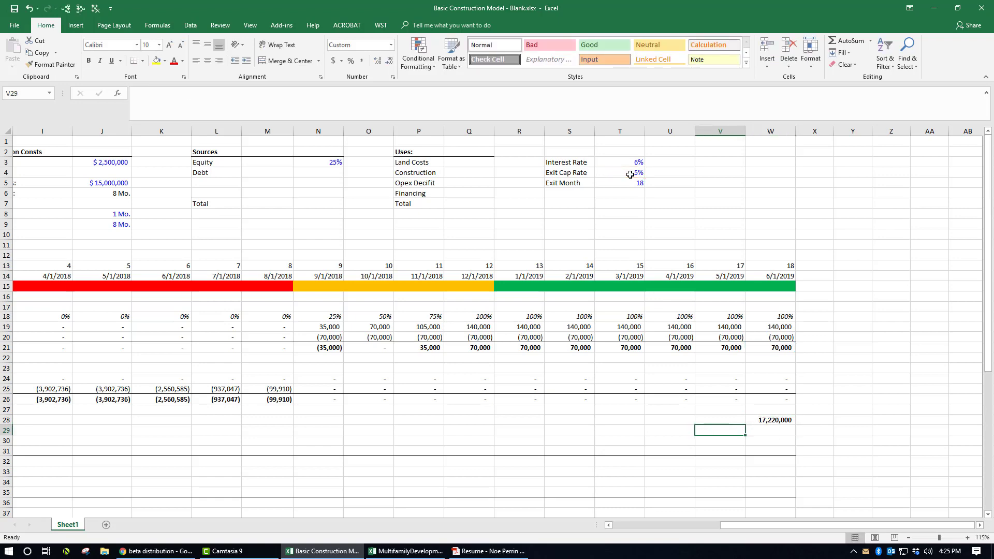
- Enter =F26+F21+F28 as the first month's Unlevered Cashflow in F32
key(Home)
key(Right)
key(Right)
key(Down)
key(Right)
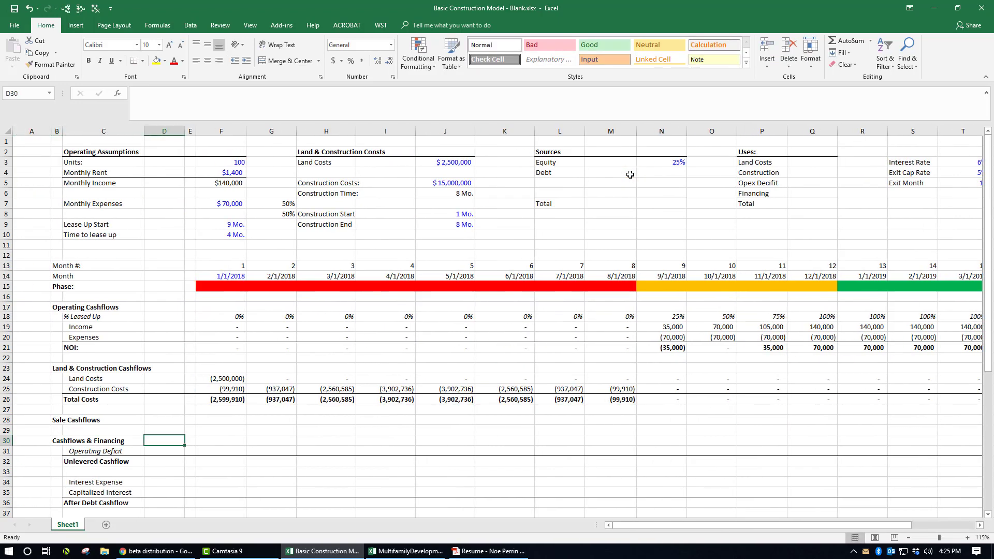
key(Down)
key(Right)
key(Down)
key(Right)
key(Down)
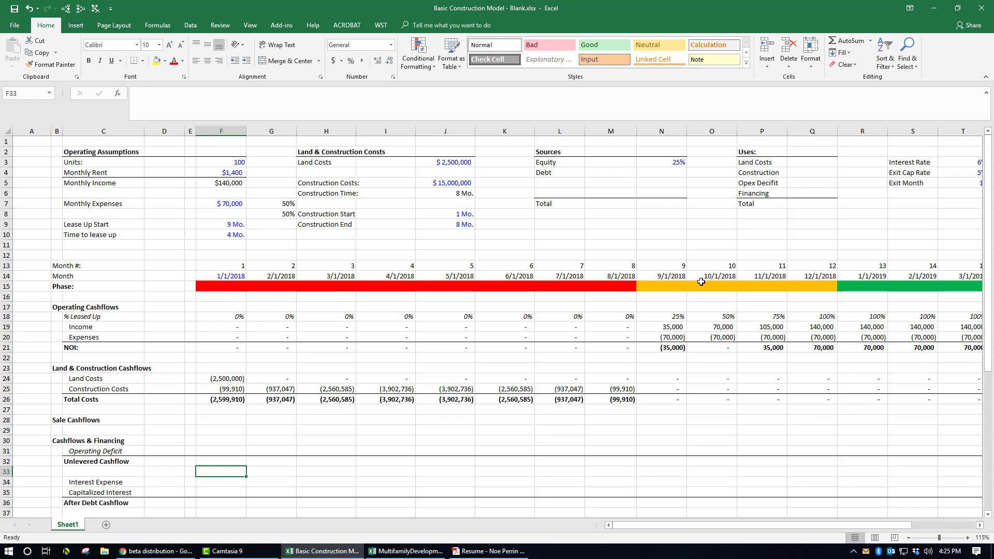
scroll(249, 403, down, 1)
click(87, 420)
click(88, 430)
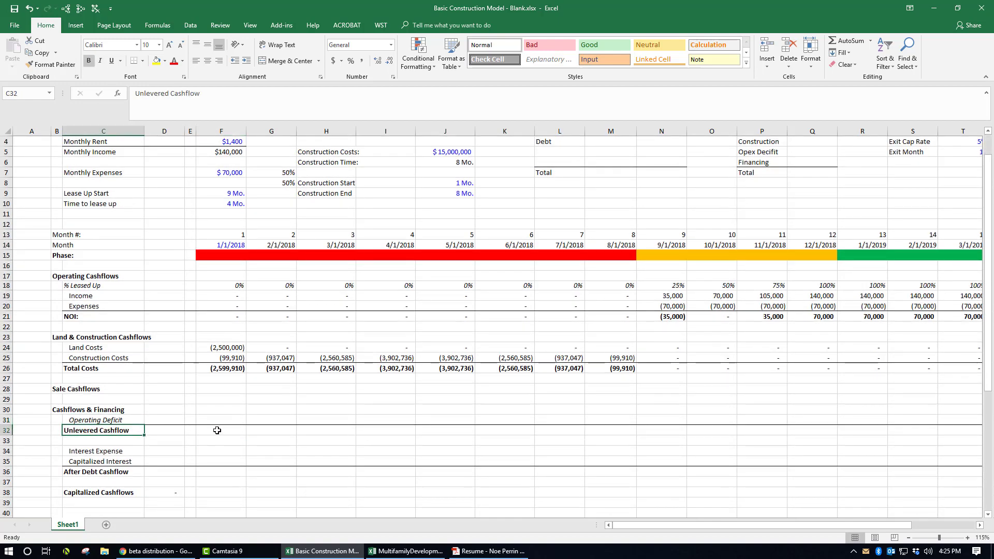
click(217, 430)
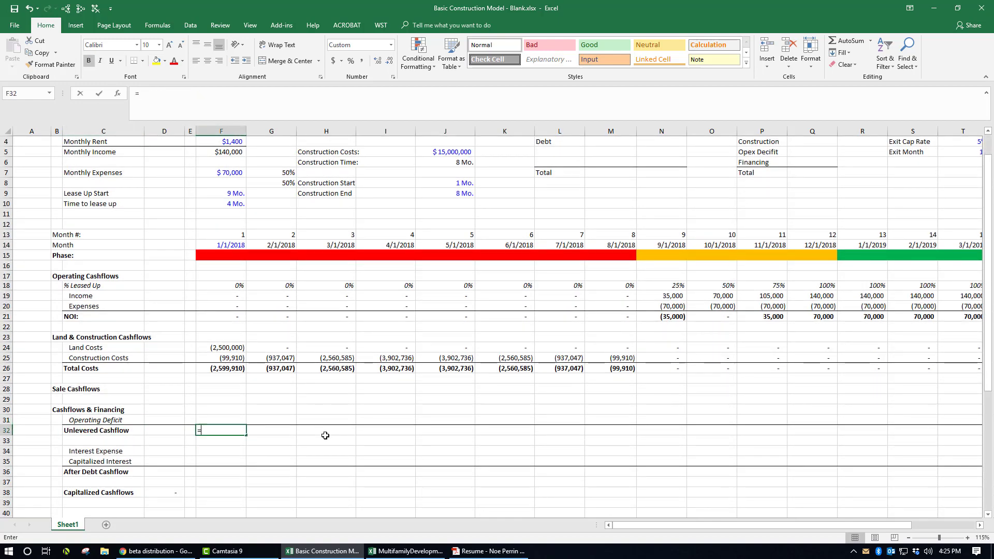
text(=)
key(Up)
key(Up)
key(Up)
key(Up)
key(Up)
key(Up)
text(+)
key(Up)
key(Up)
key(Up)
key(Up)
key(Up)
key(Up)
key(Up)
key(Up)
key(Up)
key(Up)
key(Up)
key(Up)
key(Up)
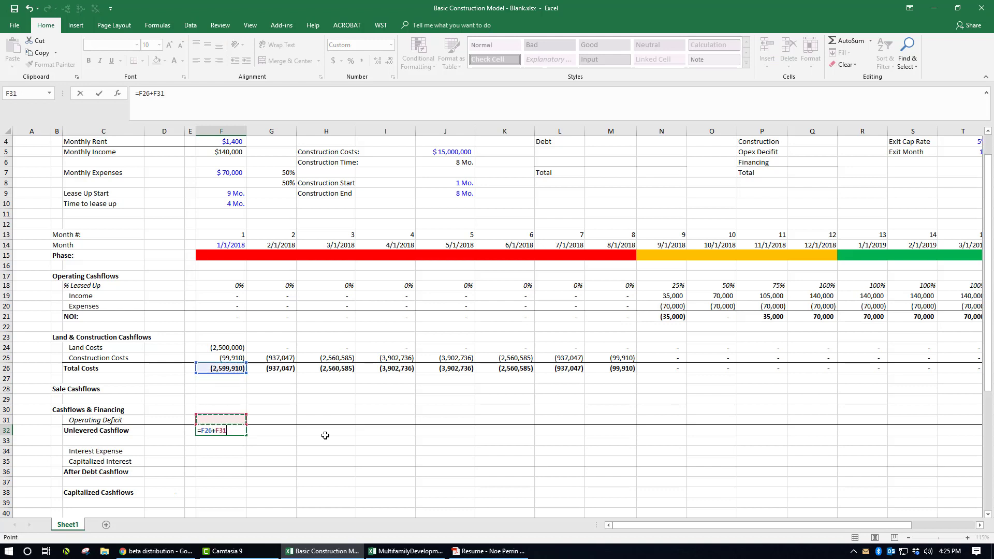
key(Down)
key(Down)
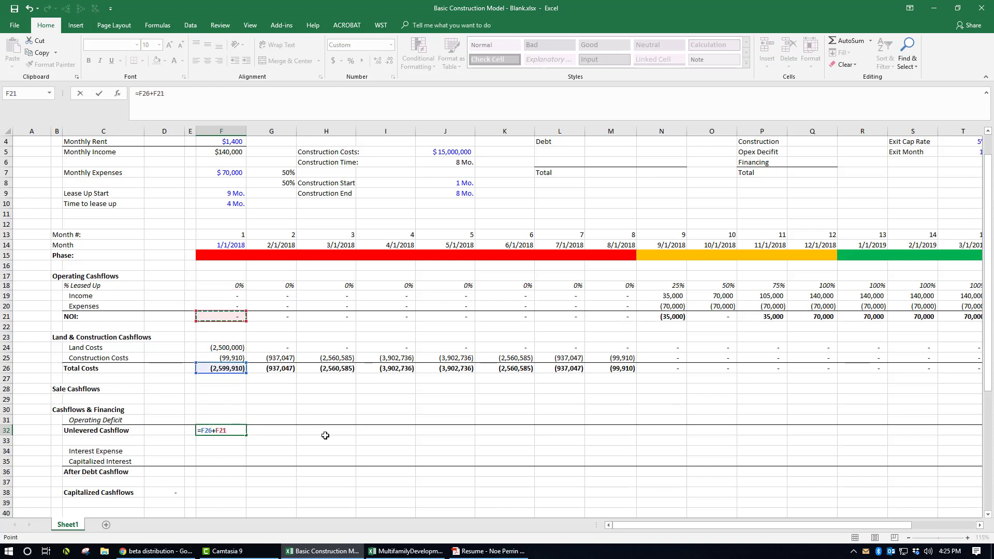
text(+)
key(Up)
key(Up)
key(Up)
key(Up)
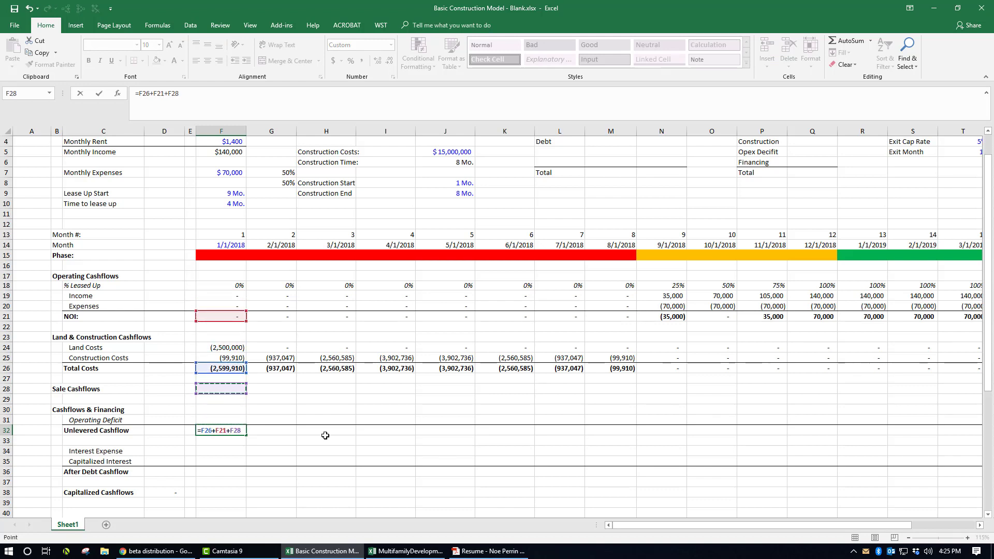
key(Return)
- Fill the F32 Unlevered Cashflow formula across the row through W32
key(Up)
key(shift+Right)
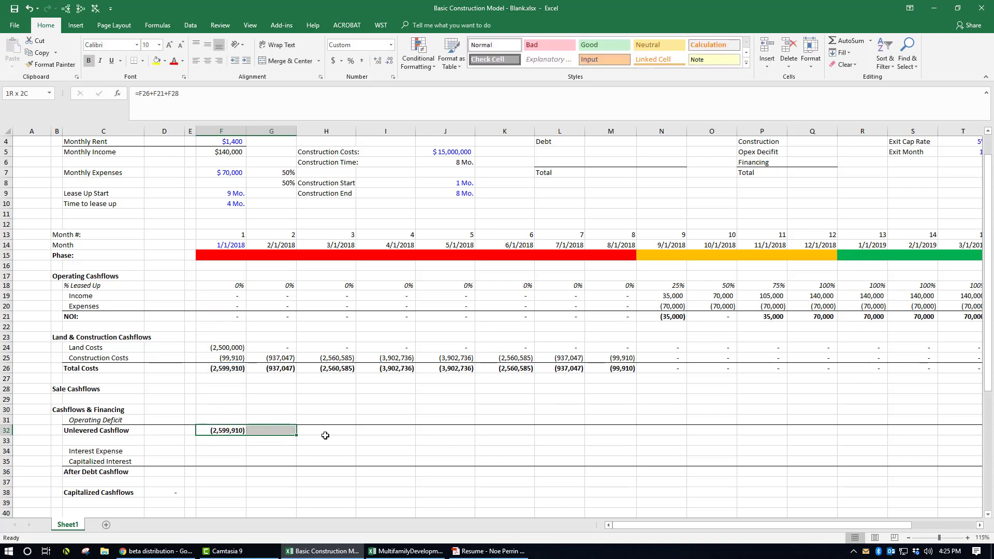
key(shift+Right)
key(shift+Right)
key(shift+Right)
key(shift+Right)
key(shift+Right)
key(shift+Right)
key(shift+Right)
key(shift+Right)
key(shift+Right)
key(shift+Right)
key(shift+Right)
key(shift+Right)
key(shift+Right)
key(shift+Right)
key(shift+Right)
key(shift+Right)
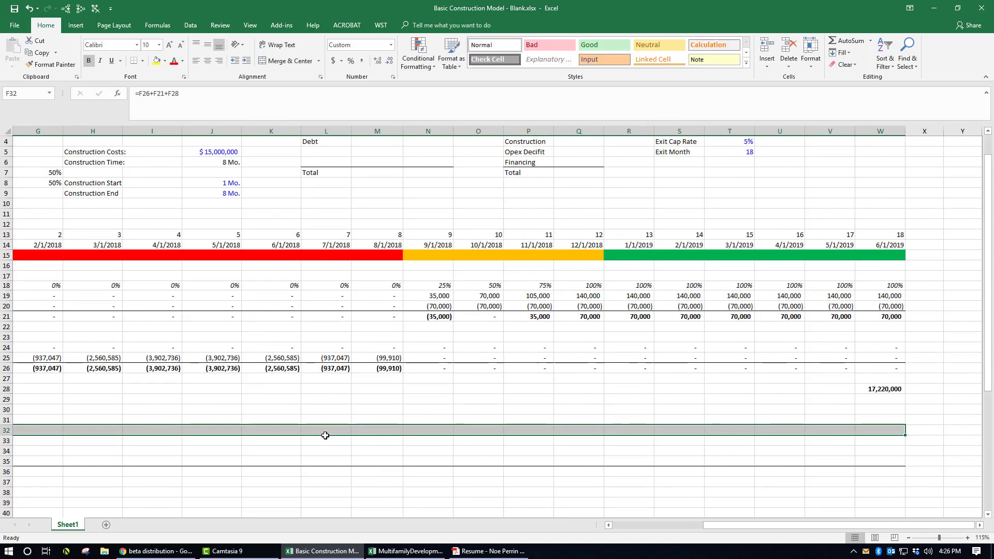
key(ctrl+r)
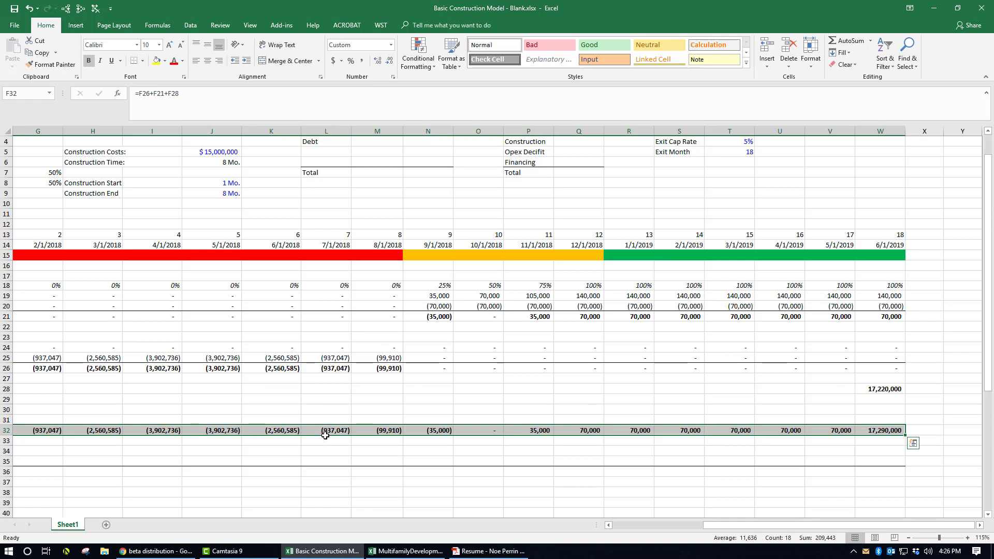
- Enter =MIN(F21,0) as the first month's Operating Deficit in F31
key(Left)
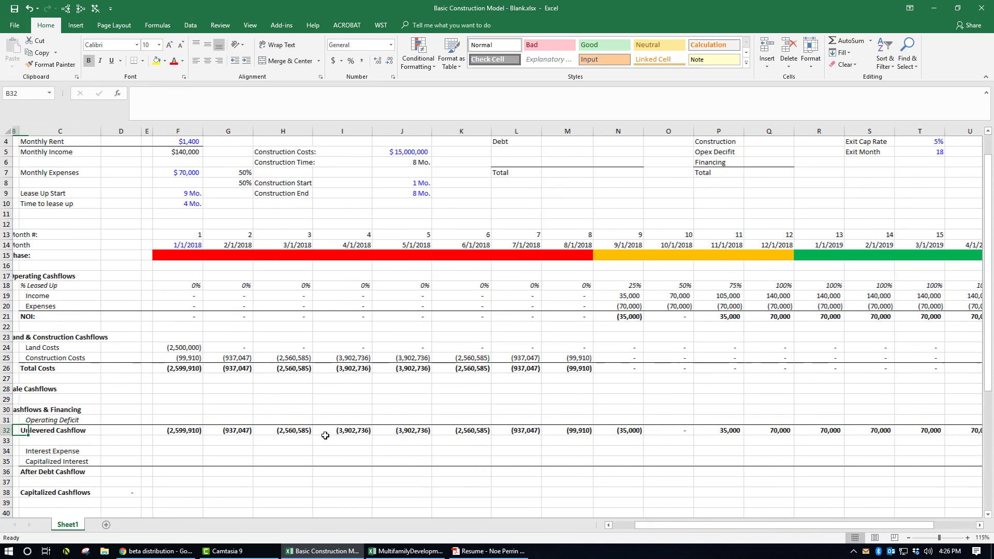
key(Up)
key(Left)
key(Right)
key(Right)
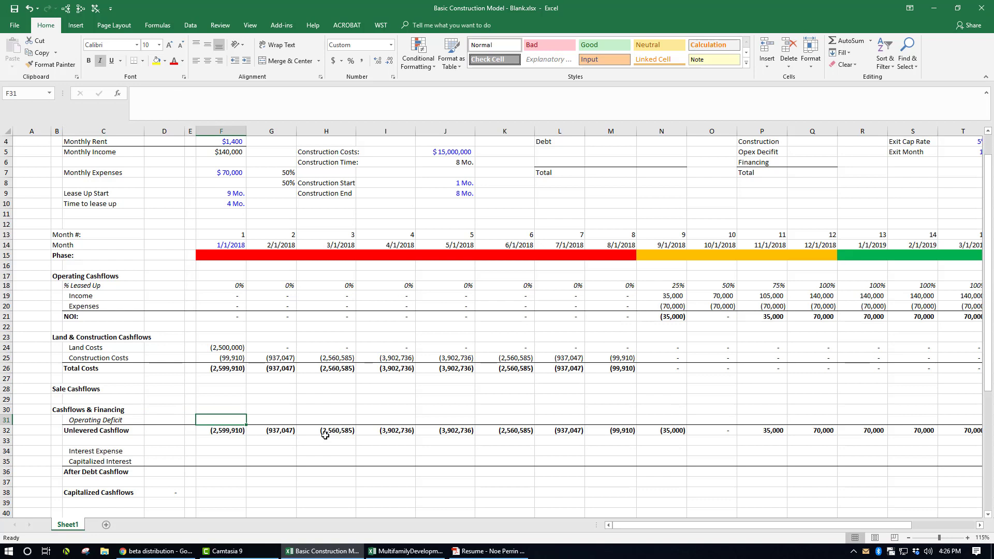
text(=min)
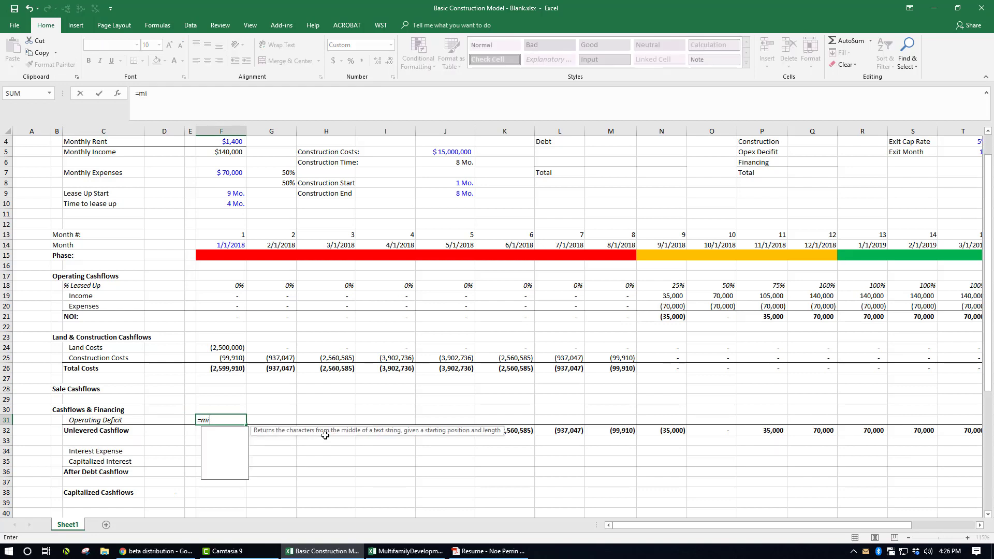
key(Tab)
key(Up)
key(Up)
key(Up)
key(Up)
key(Up)
key(Up)
key(Up)
key(Up)
key(Up)
key(Up)
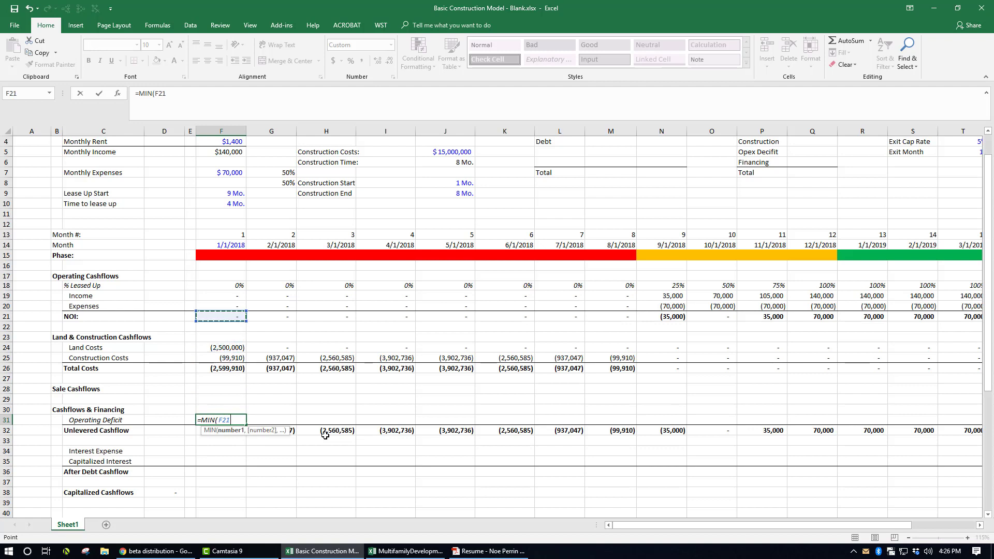
text(,0))
key(BackSpace)
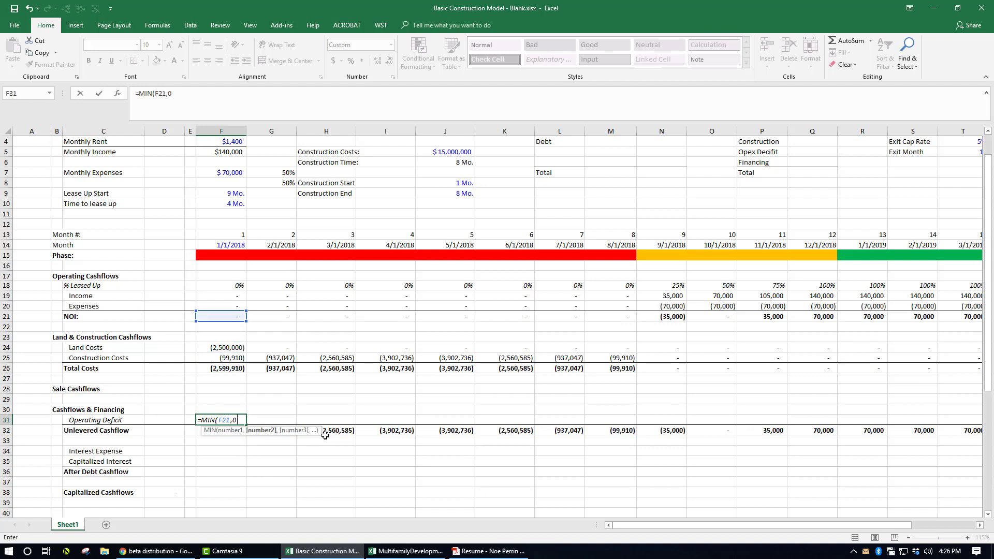
text())
key(Return)
- Fill the F31 Operating Deficit formula across the row through W31
key(Up)
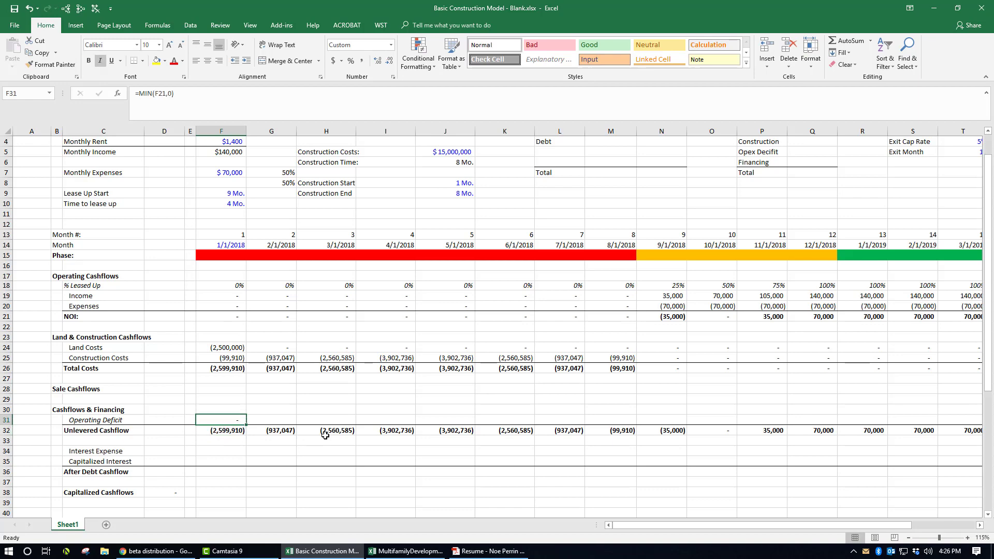
key(shift+Right)
key(shift+Right)
key(shift+Right)
key(shift+Right)
key(shift+Right)
key(shift+Right)
key(shift+Right)
key(shift+Right)
key(shift+Right)
key(shift+Right)
key(shift+Right)
key(shift+Right)
key(shift+Right)
key(shift+Right)
key(shift+Right)
key(shift+Right)
key(shift+Right)
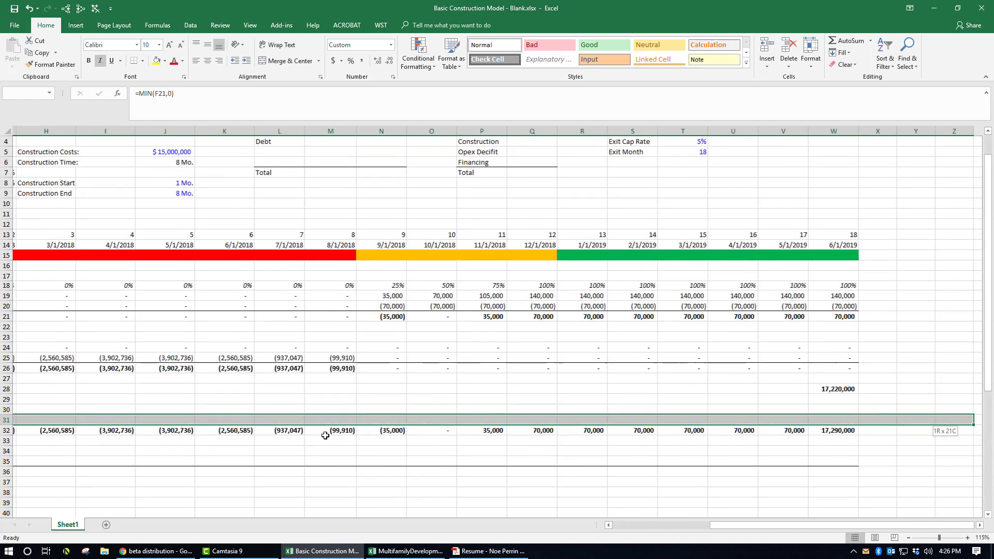
key(ctrl+r)
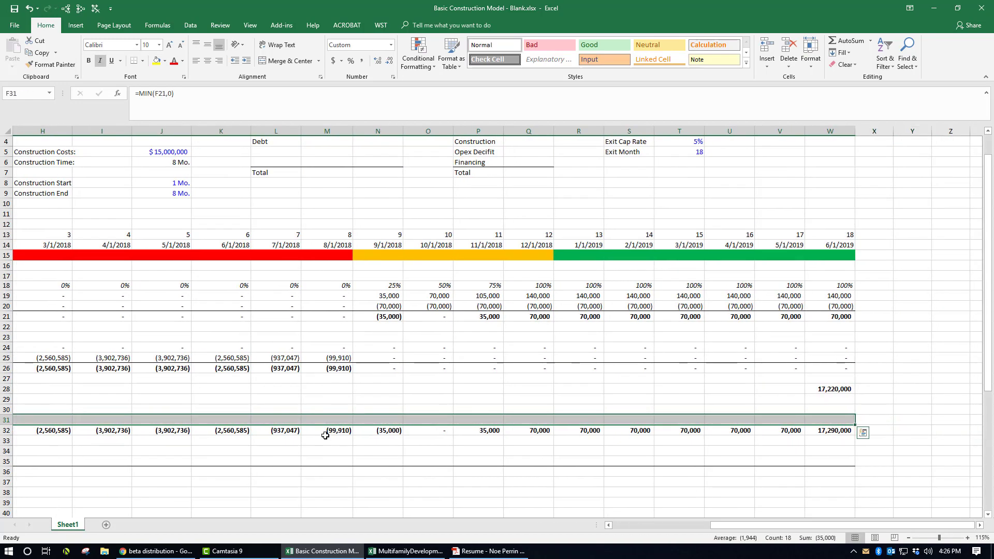
key(ctrl+q)
key(Right)
key(Right)
key(Right)
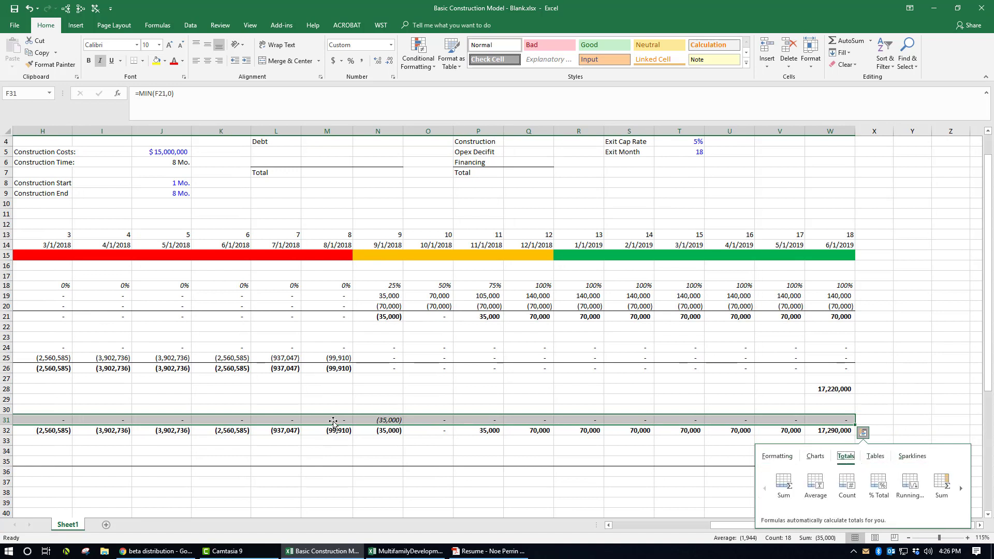
key(Escape)
- Examine the month 10 Operating Deficit formula in O31 and the lease-up months' NOI cells in row 21
click(441, 419)
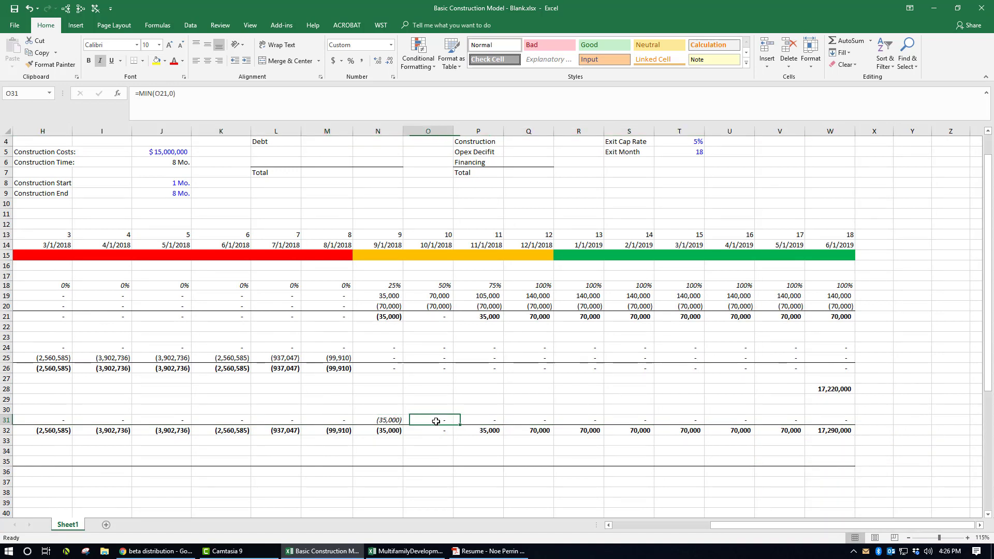
click(159, 92)
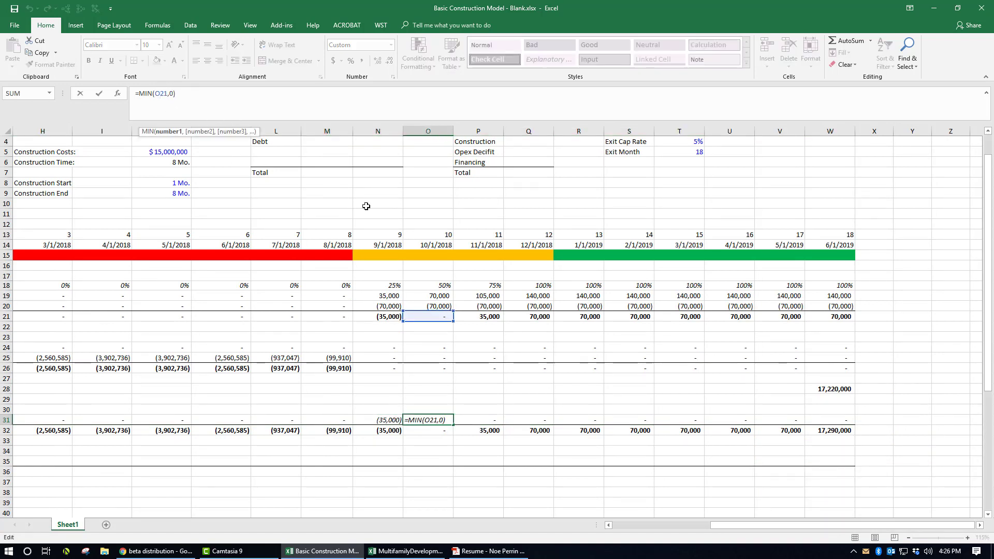
key(Escape)
click(466, 347)
click(419, 317)
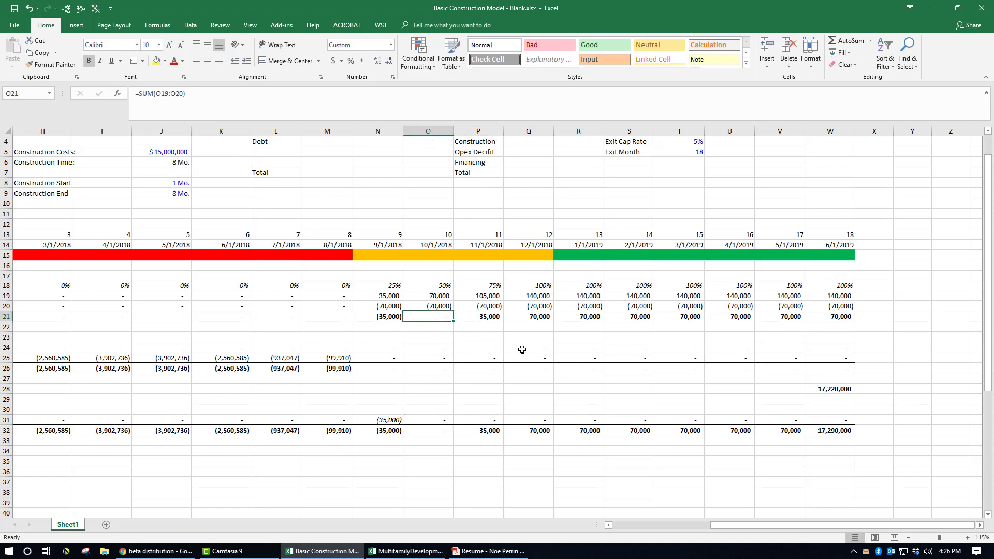
click(566, 369)
scroll(530, 357, left, 1)
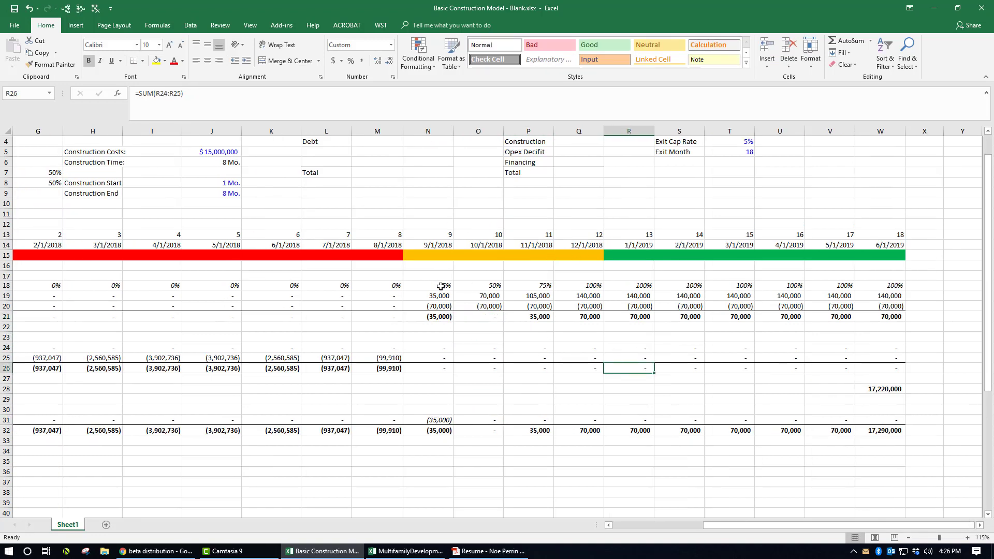
click(437, 316)
scroll(542, 359, up, 1)
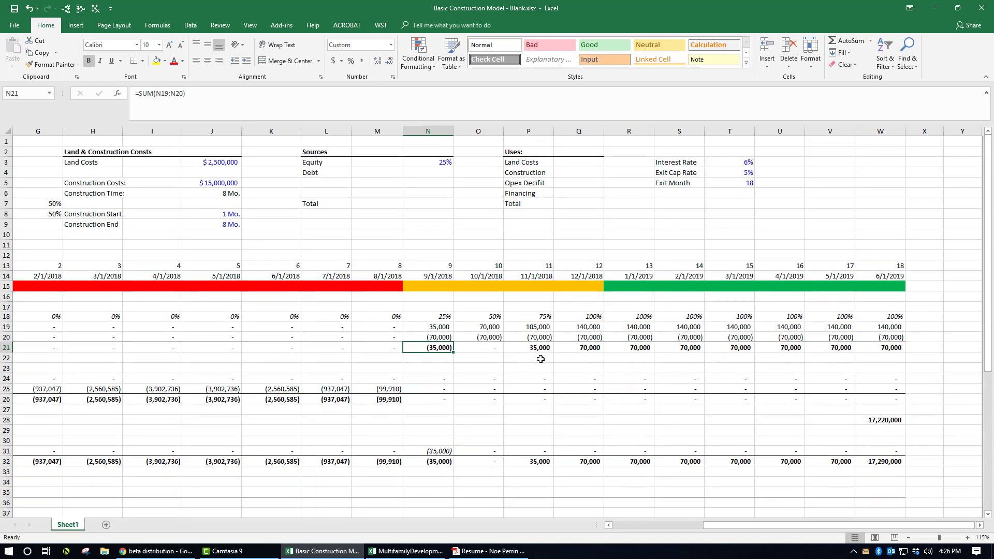
click(539, 358)
- Try a Time to lease up of 6 months in F10
scroll(155, 266, left, 4)
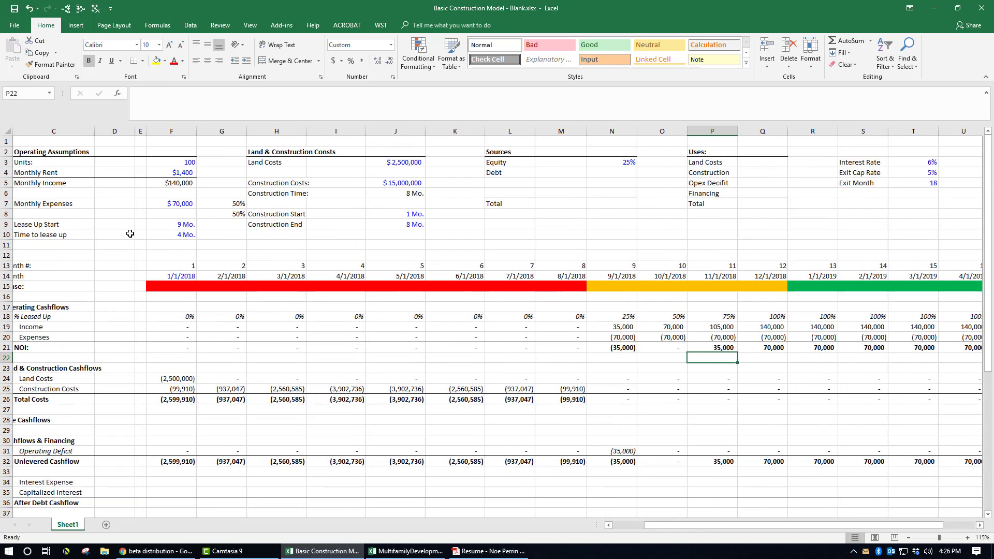
click(125, 244)
click(171, 235)
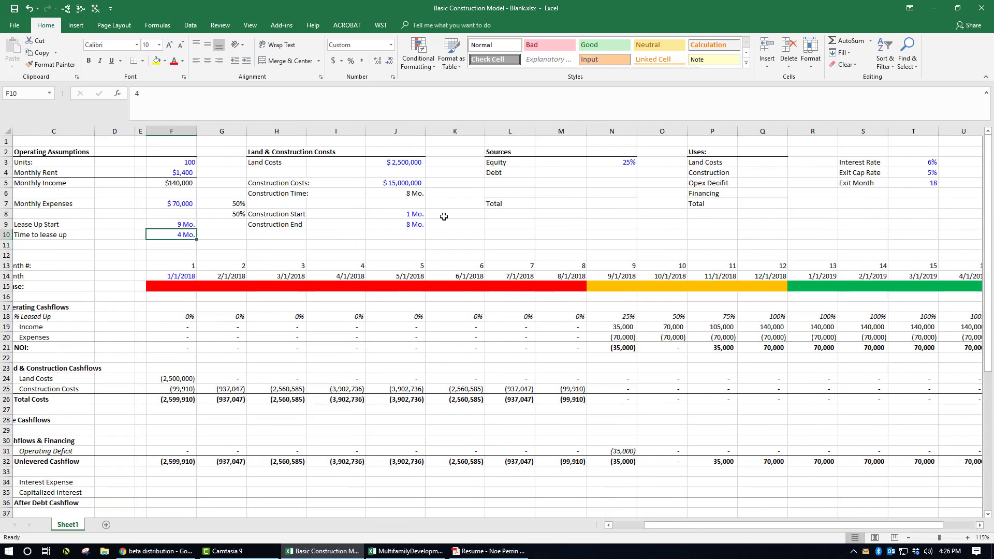
text(6)
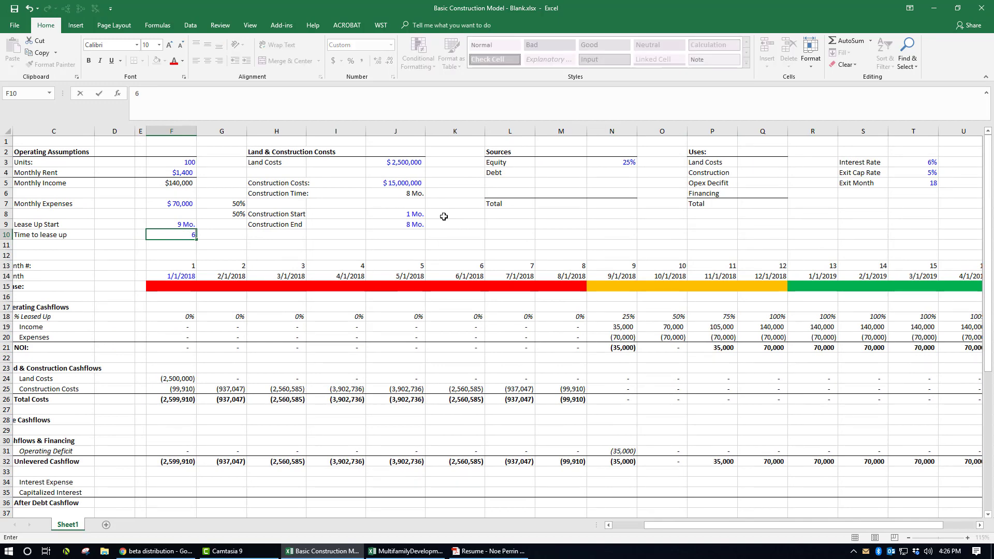
key(Return)
key(Return)
key(Up)
key(Up)
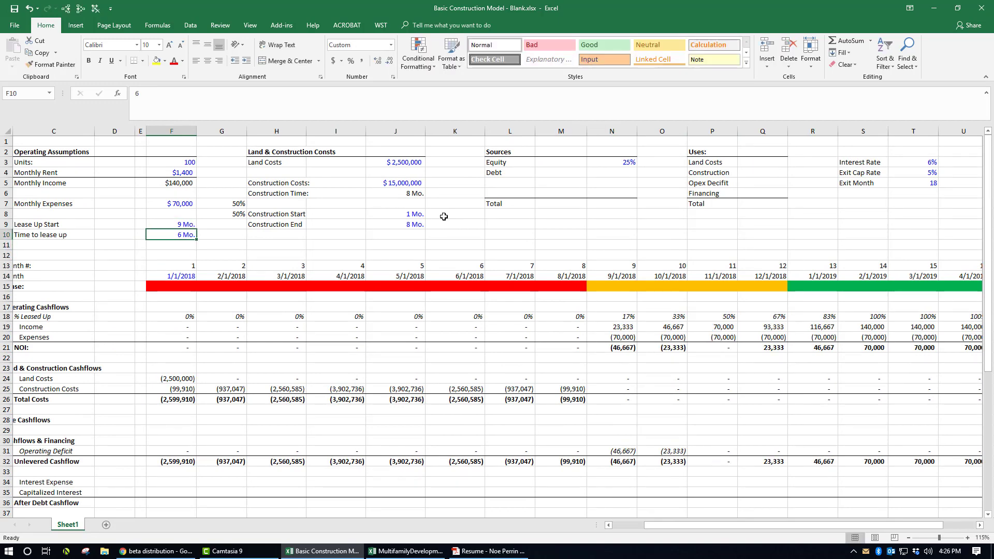
- Set the Time to lease up in F10 to 9 months
key(BackSpace)
text(9)
key(Return)
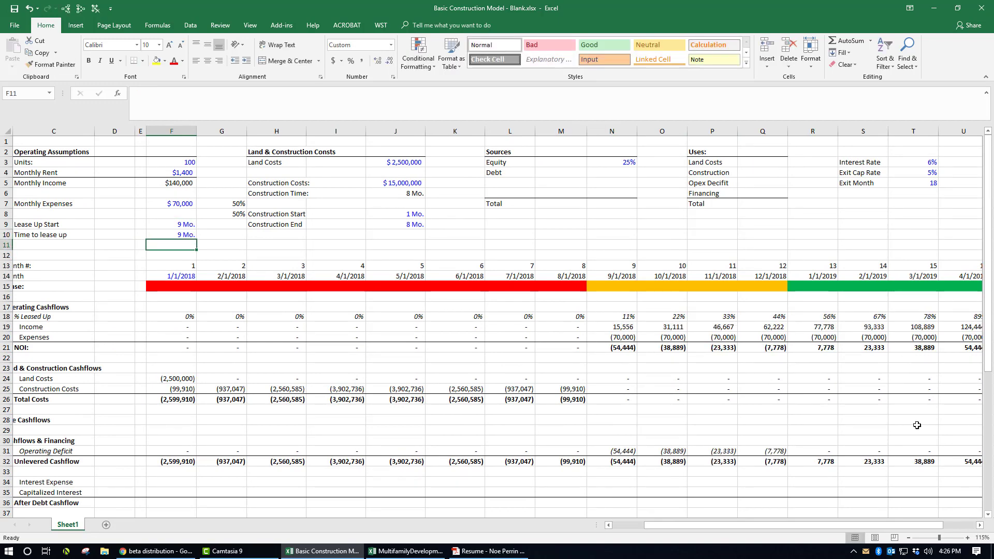
- Check the % Leased Up ramp in N18:W18 and fill the Phase cells Q15:U15 with the lease-up orange
drag(831, 525, 890, 526)
click(490, 317)
drag(549, 318, 948, 316)
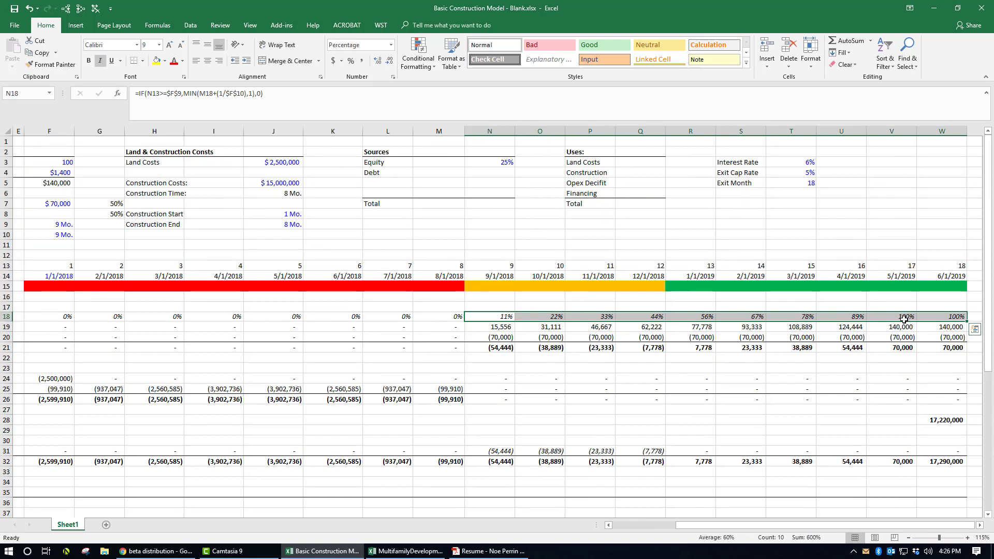
click(891, 317)
drag(641, 286, 851, 288)
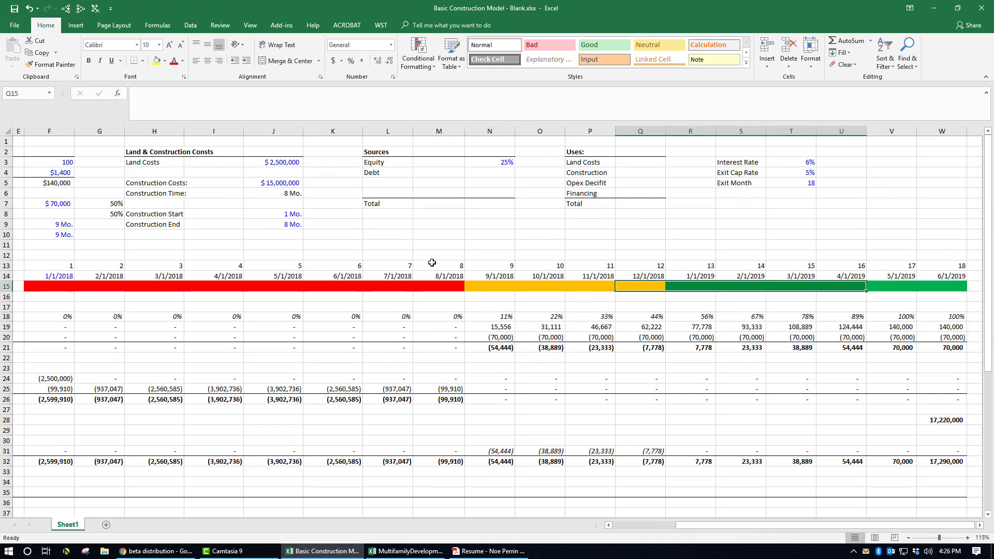
click(165, 60)
click(173, 138)
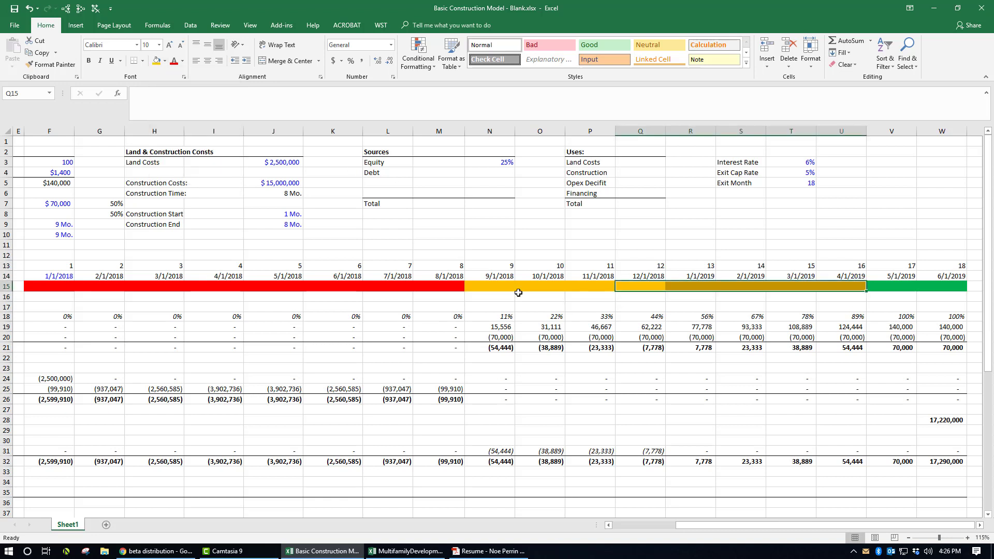
click(841, 297)
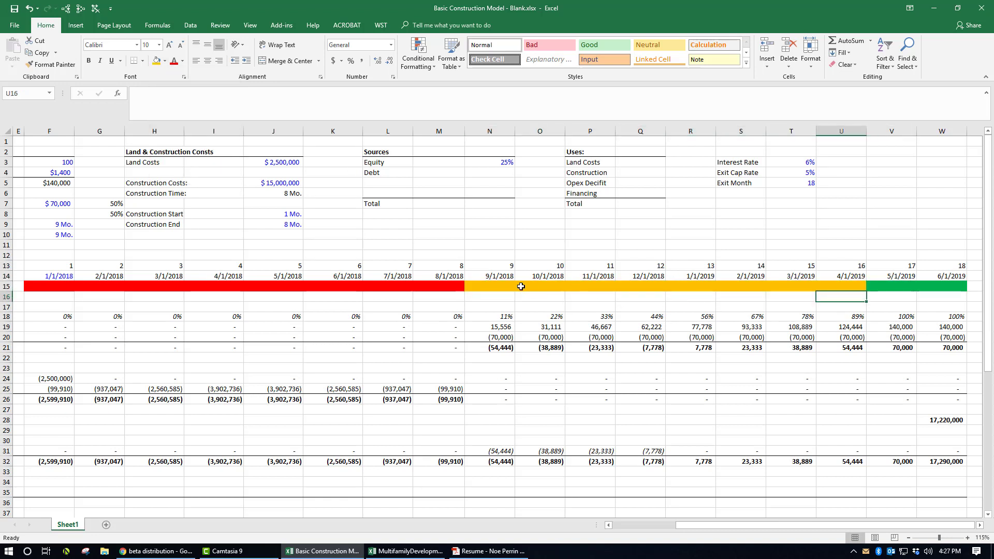
drag(494, 286, 856, 286)
click(849, 286)
drag(488, 290, 839, 284)
click(61, 287)
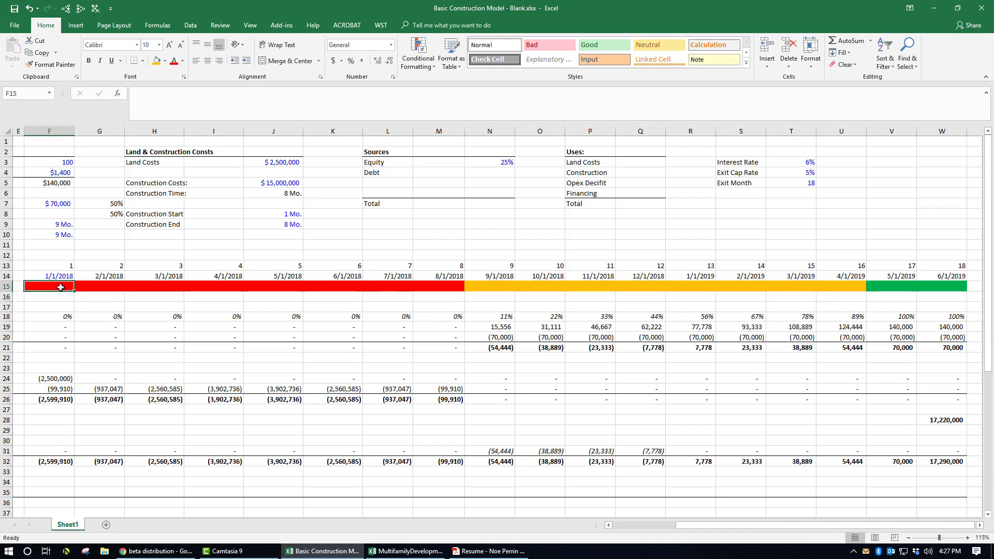
- Label the Phase row's colored bands Const. in F15, lease up. in N15 and Occupied in V15
text(Const.)
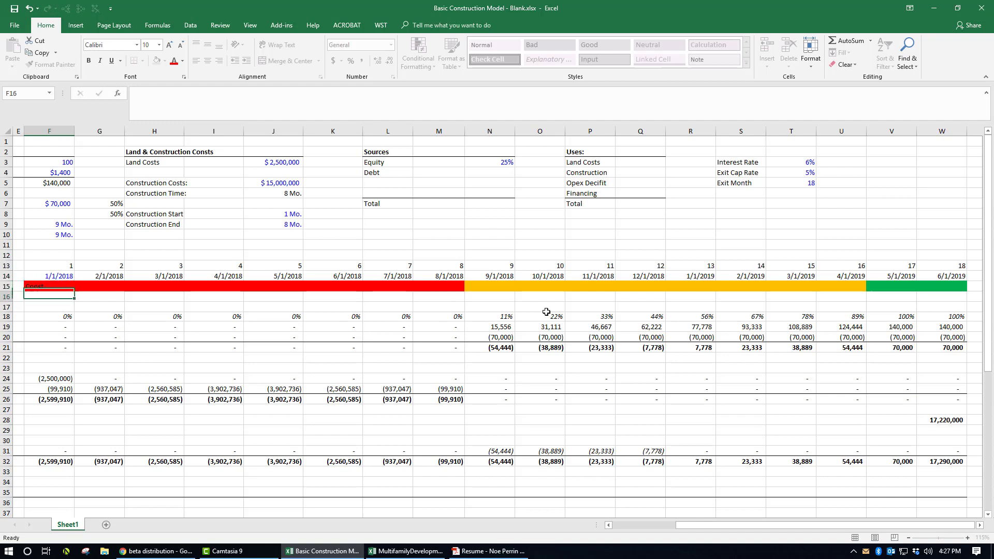
click(496, 287)
text(Iease)
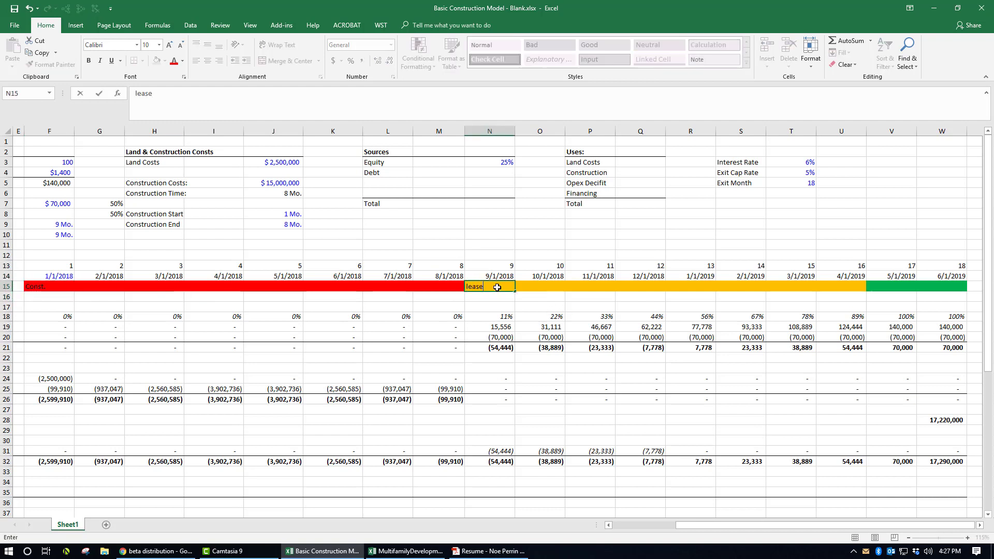
text( up.)
key(Return)
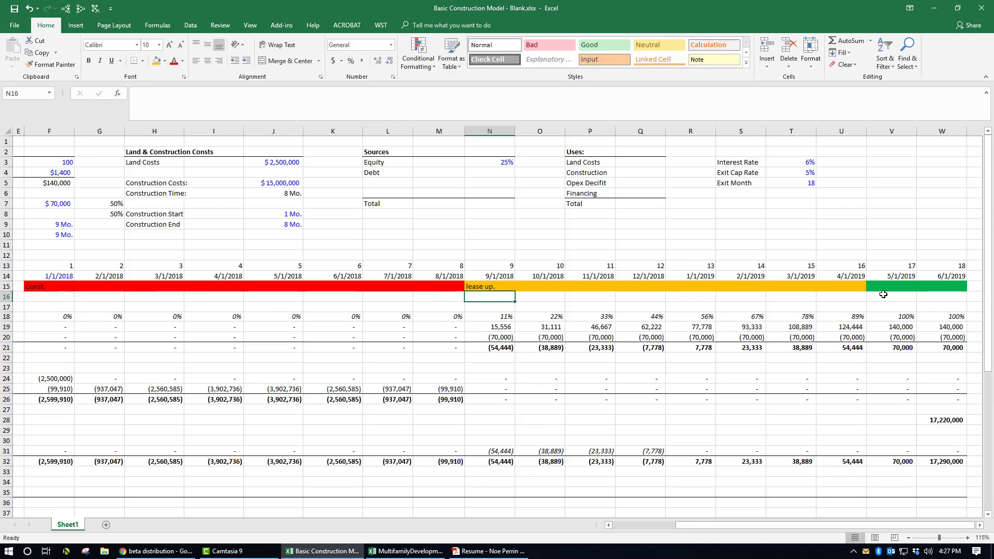
click(862, 288)
click(901, 288)
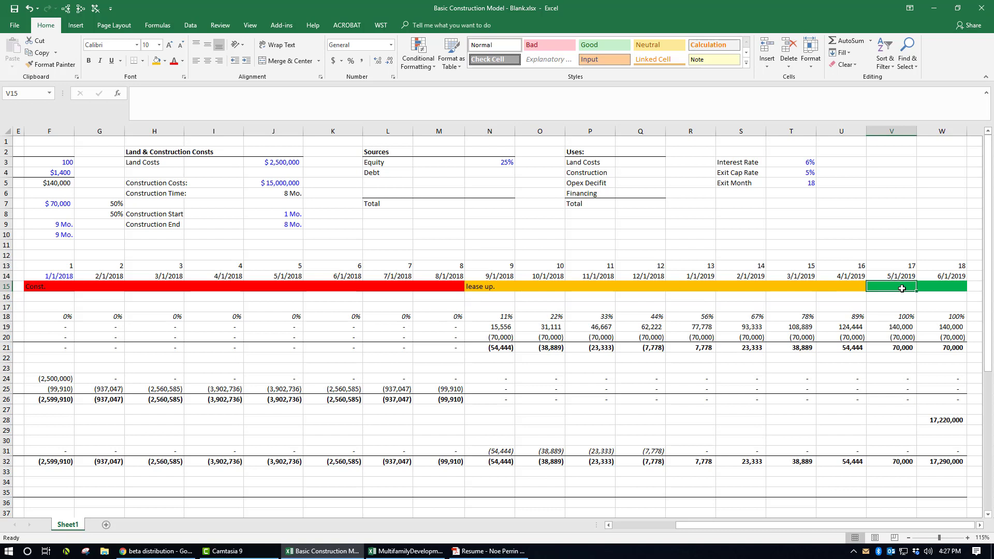
text(Occupied)
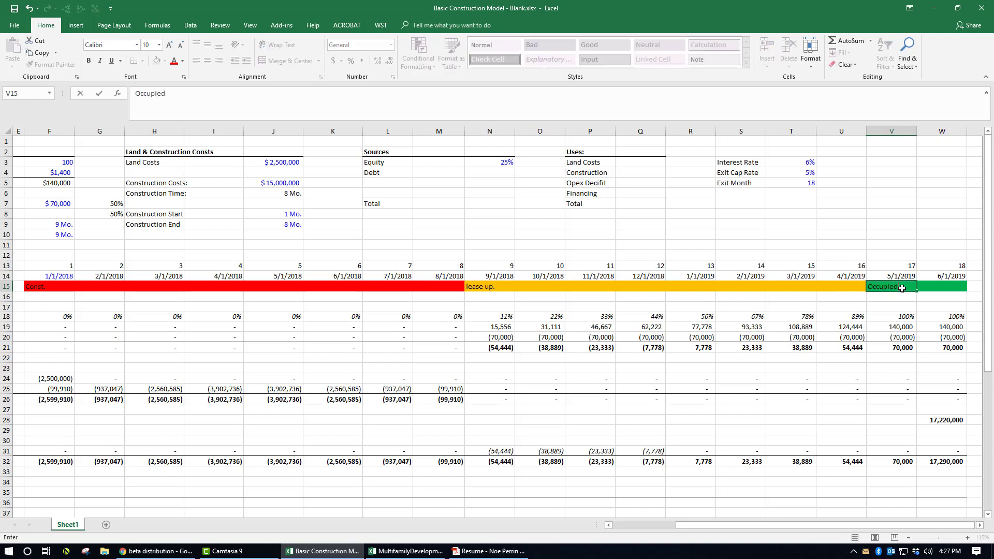
click(900, 400)
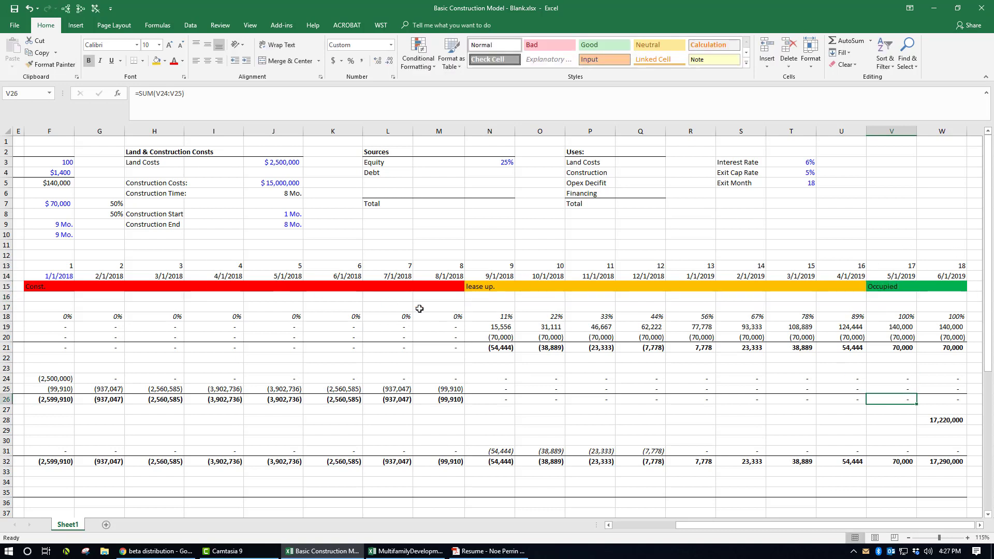
- Review the lease-up NOI cells in row 21 and the Operating Deficit cells N31:Q31
click(722, 348)
click(526, 348)
scroll(526, 347, down, 3)
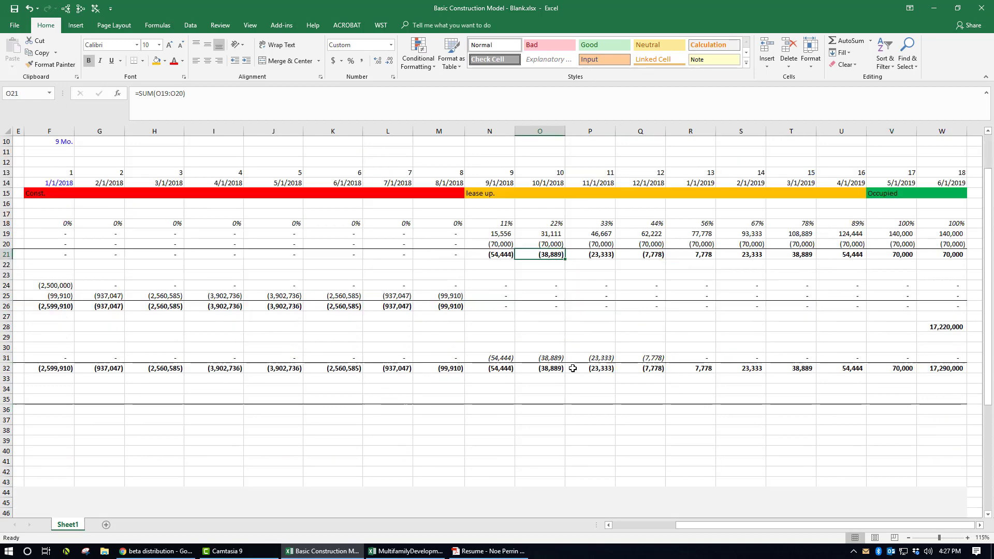
scroll(621, 373, up, 1)
drag(492, 389, 660, 390)
scroll(740, 326, up, 2)
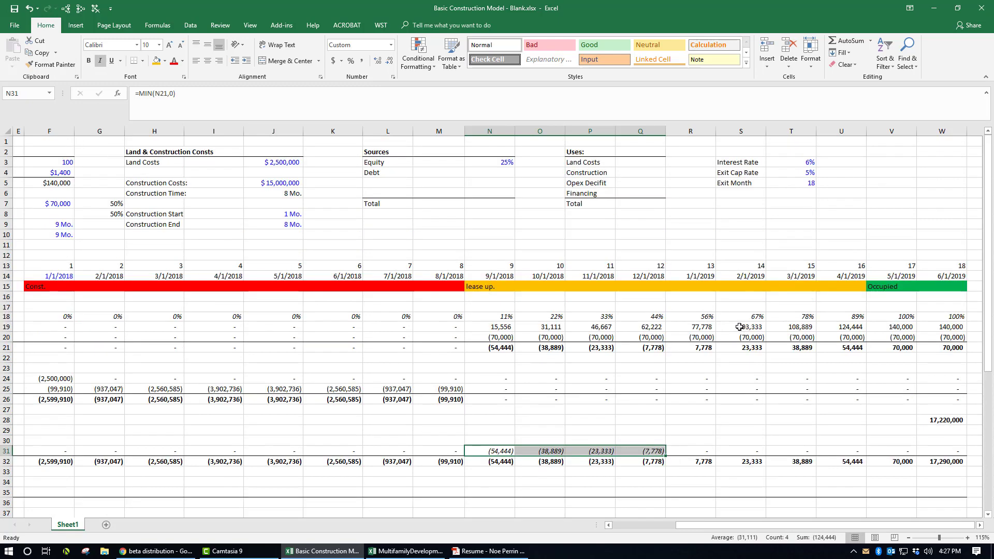
- Review the blank Interest Expense, Capitalized Interest, After Debt Cashflow and Capitalized Cashflows rows
scroll(573, 330, down, 2)
scroll(637, 371, left, 2)
click(260, 420)
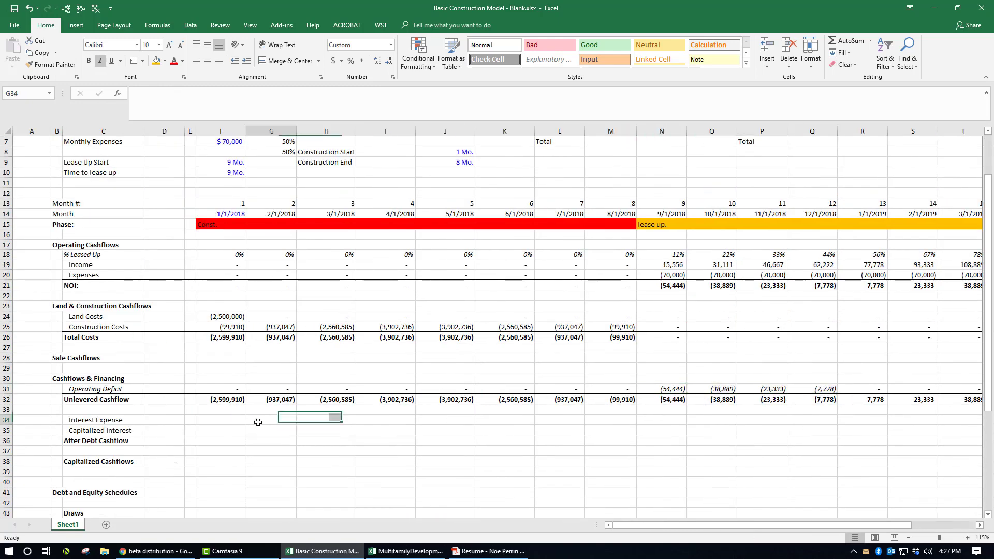
click(213, 421)
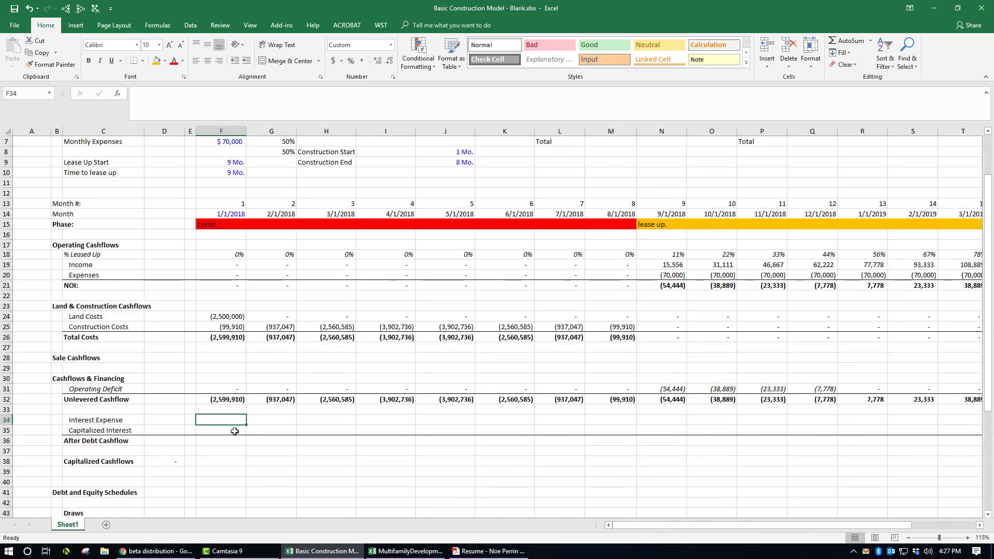
click(228, 433)
scroll(224, 424, down, 1)
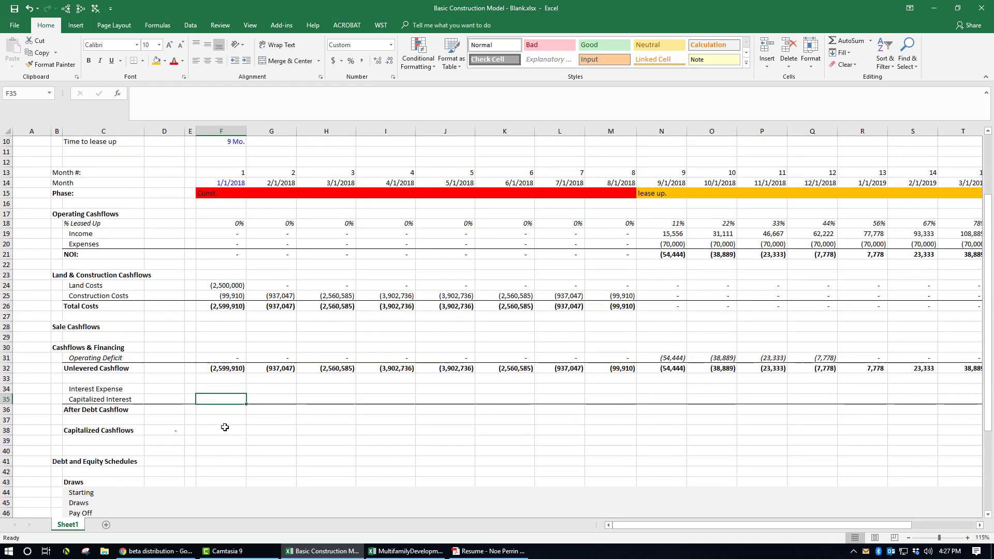
click(223, 412)
click(205, 430)
click(170, 430)
click(313, 429)
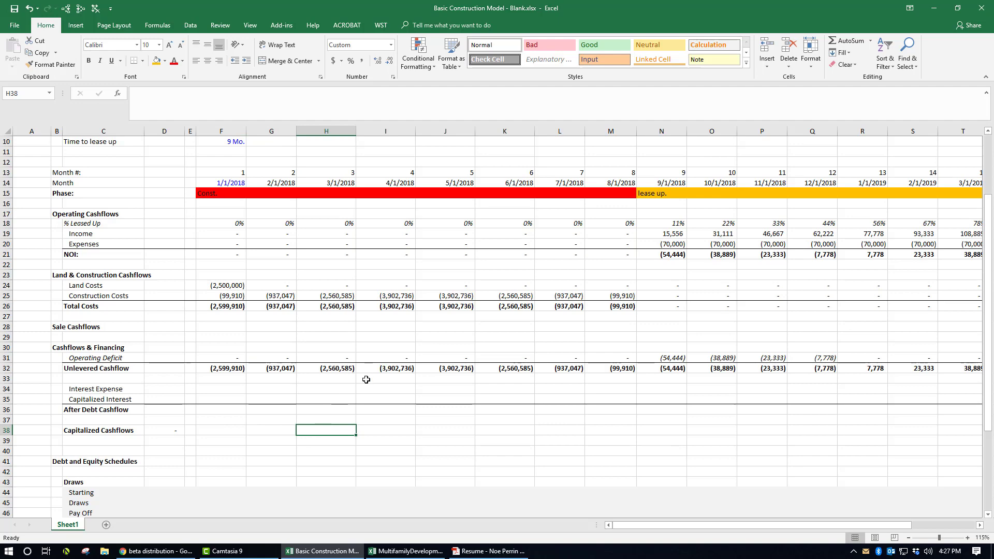
scroll(366, 379, up, 3)
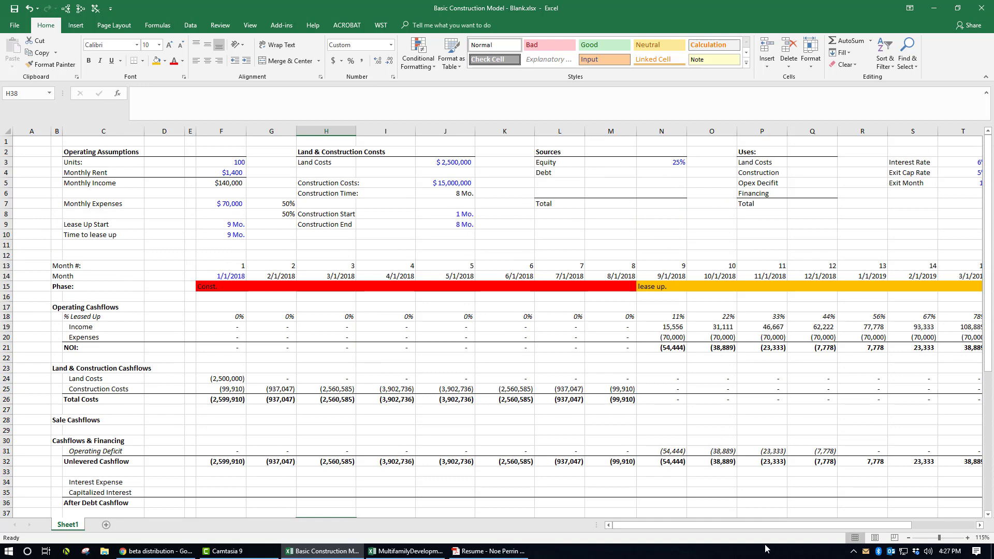
- Enter =SUM(F24:W24) in Q3 to total the Land Costs under Uses
drag(768, 526, 815, 524)
click(673, 172)
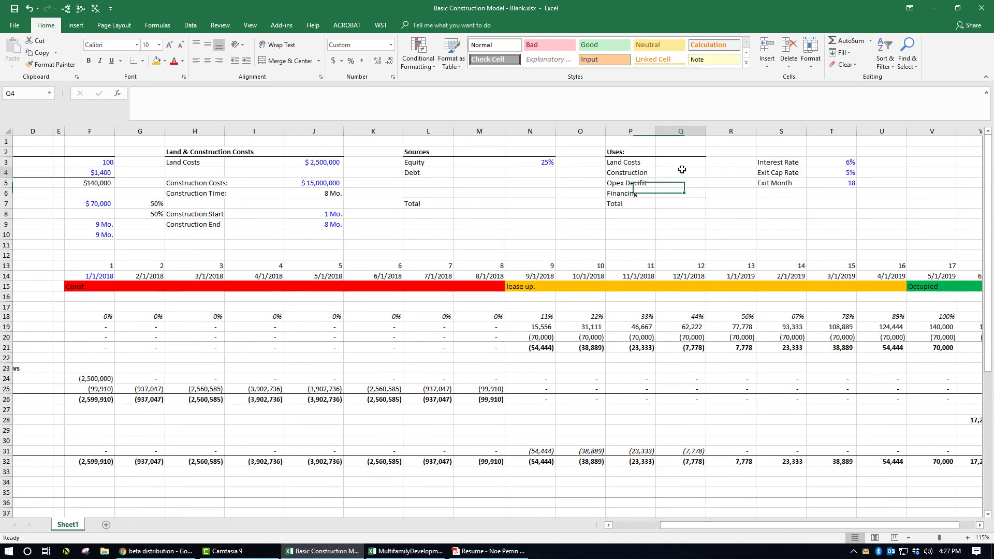
key(Up)
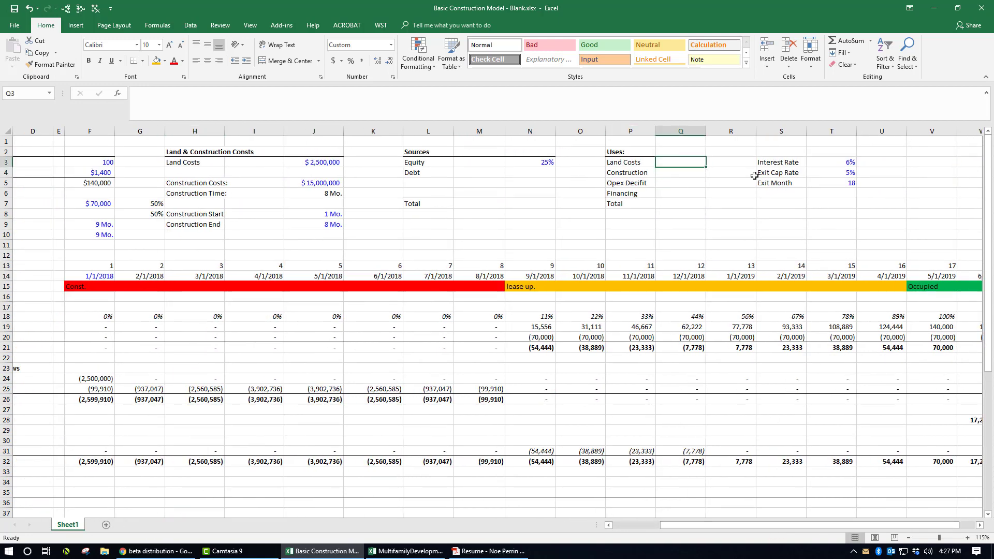
text(=SMALL()
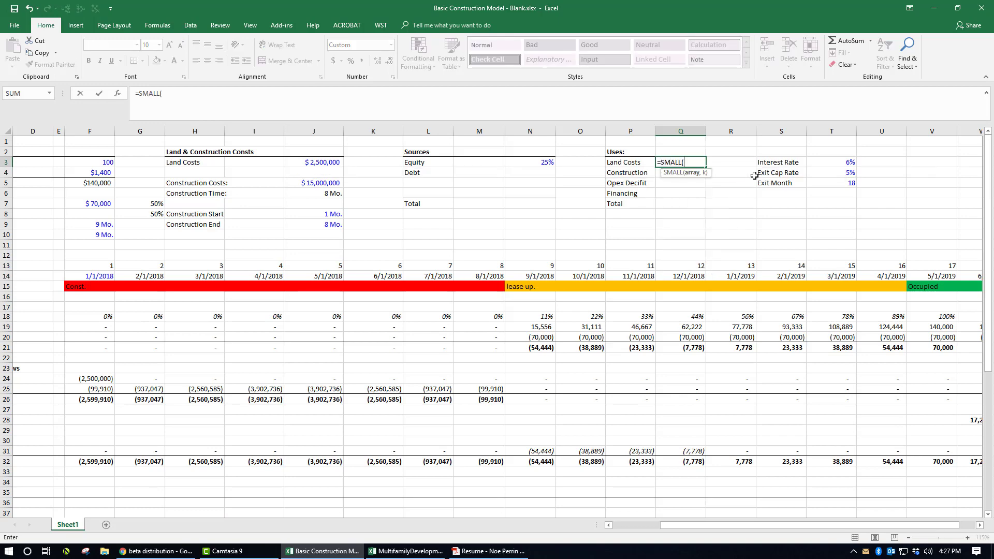
key(BackSpace)
key(BackSpace)
key(BackSpace)
key(BackSpace)
text(UM()
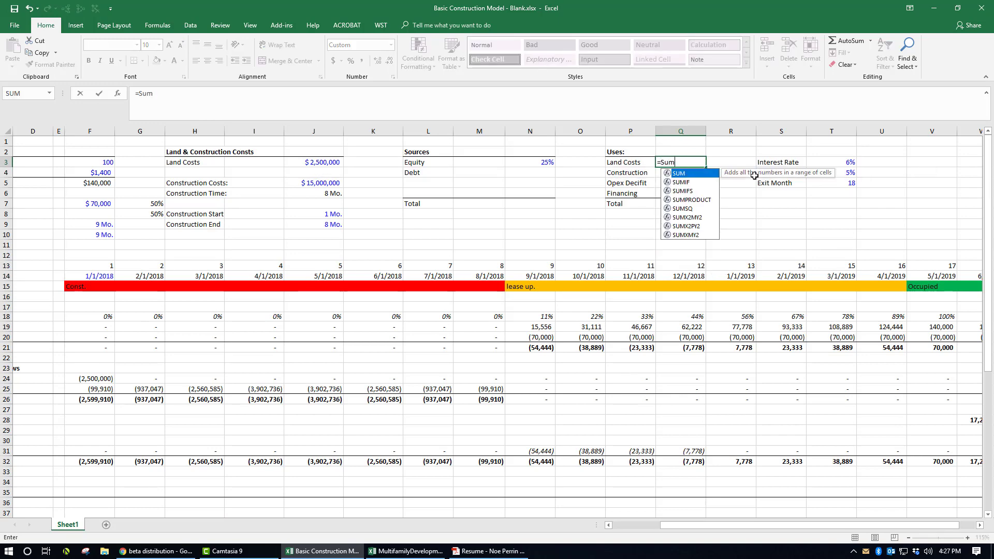
drag(728, 523, 517, 511)
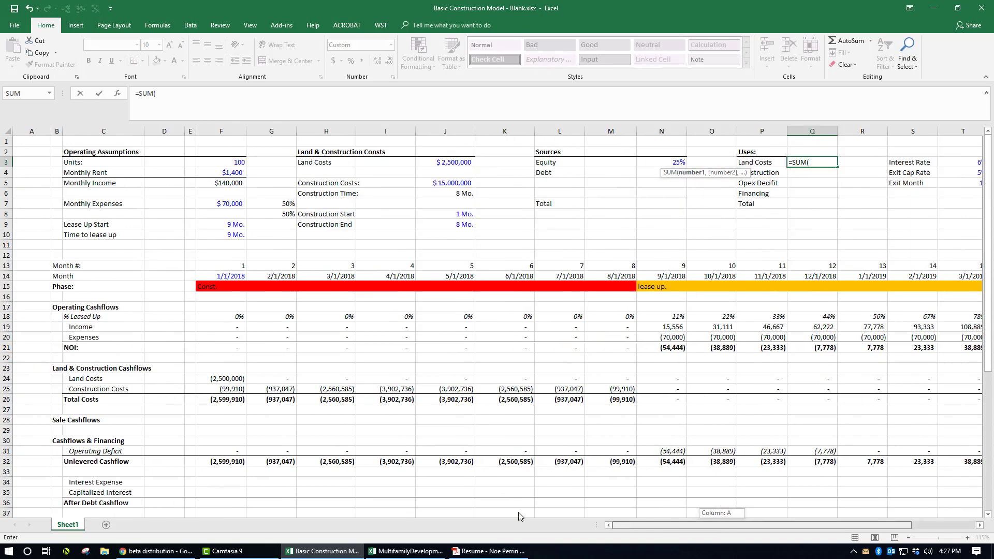
click(215, 379)
key(ctrl+shift+Right)
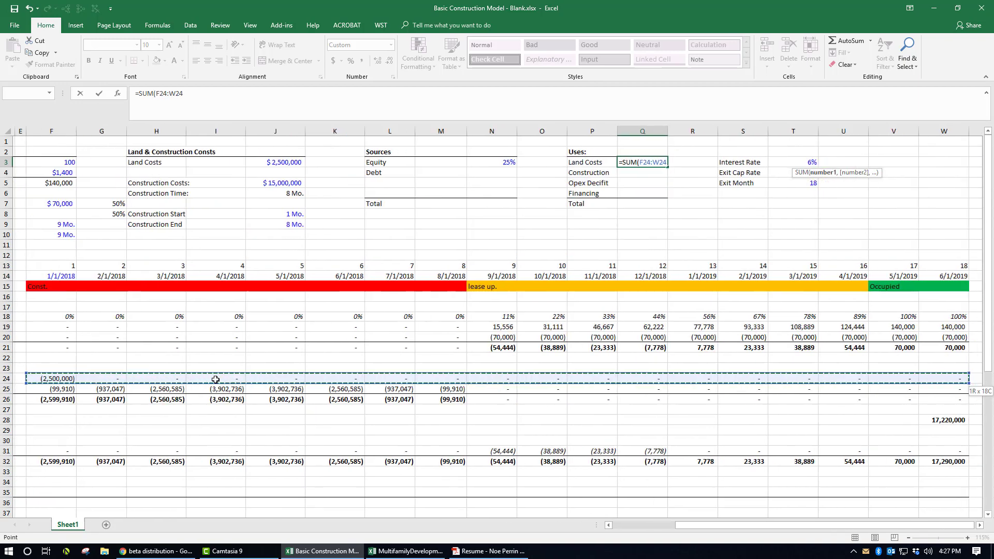
key(Return)
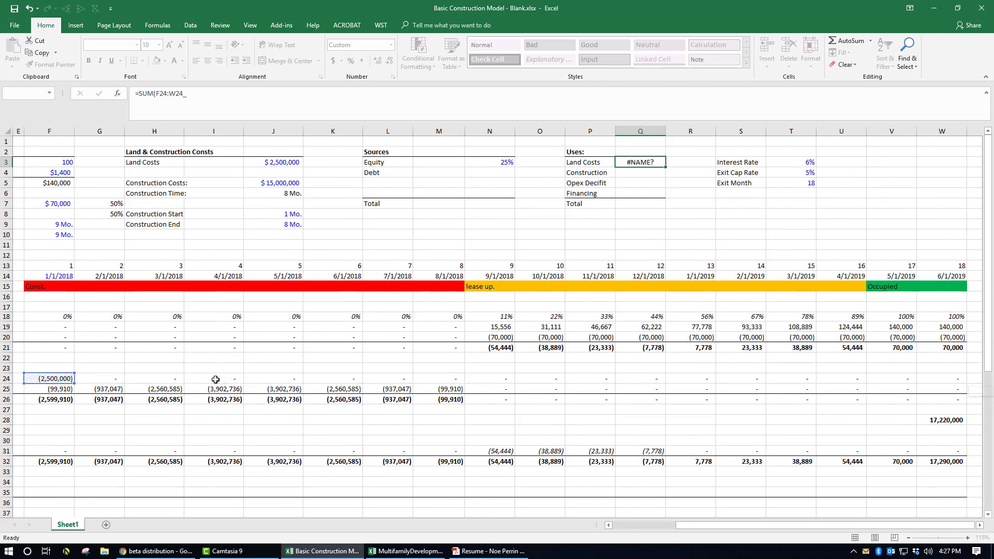
key(Up)
key(F2)
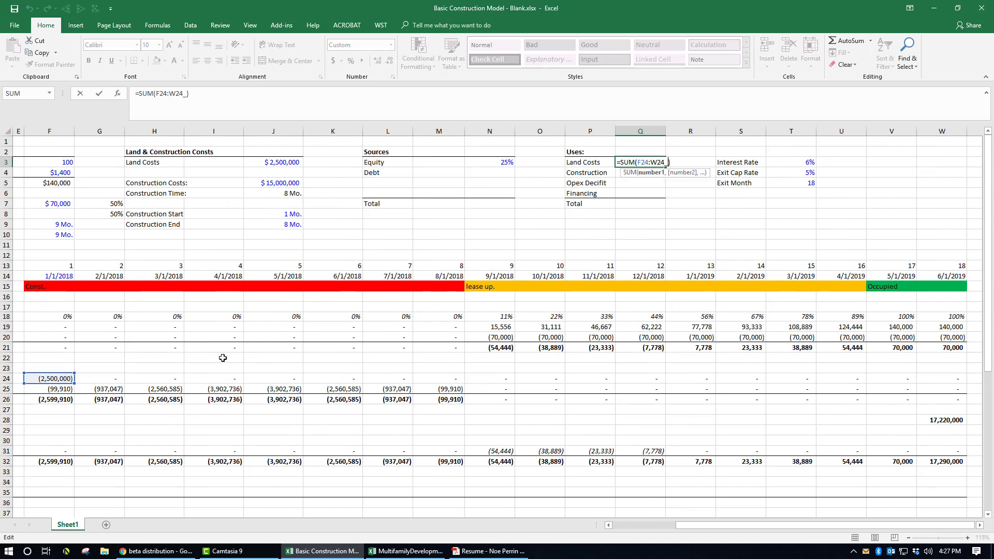
key(Left)
key(ctrl+Return)
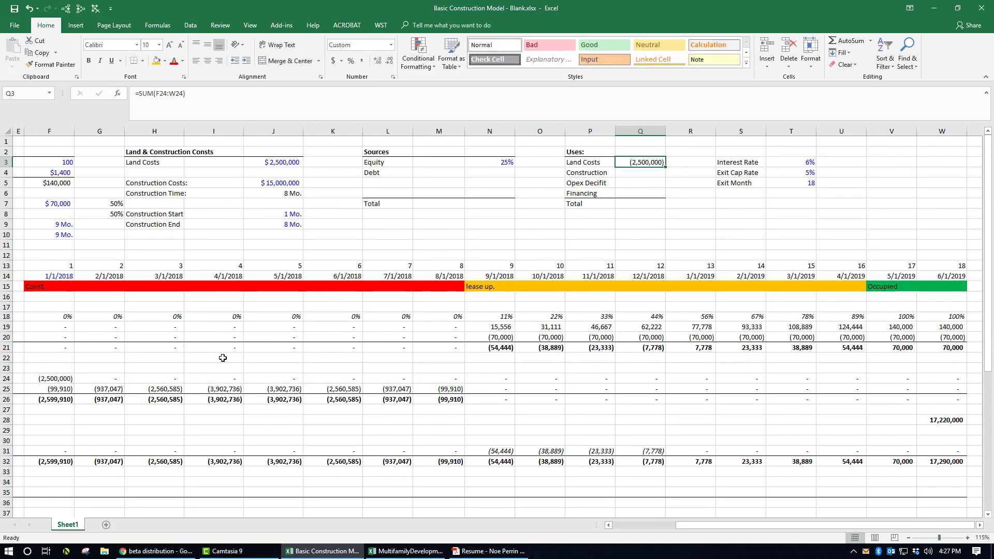
- Fill the Land Costs sum from Q3 into the Construction cell Q4 and check its row 25 reference
key(shift+Down)
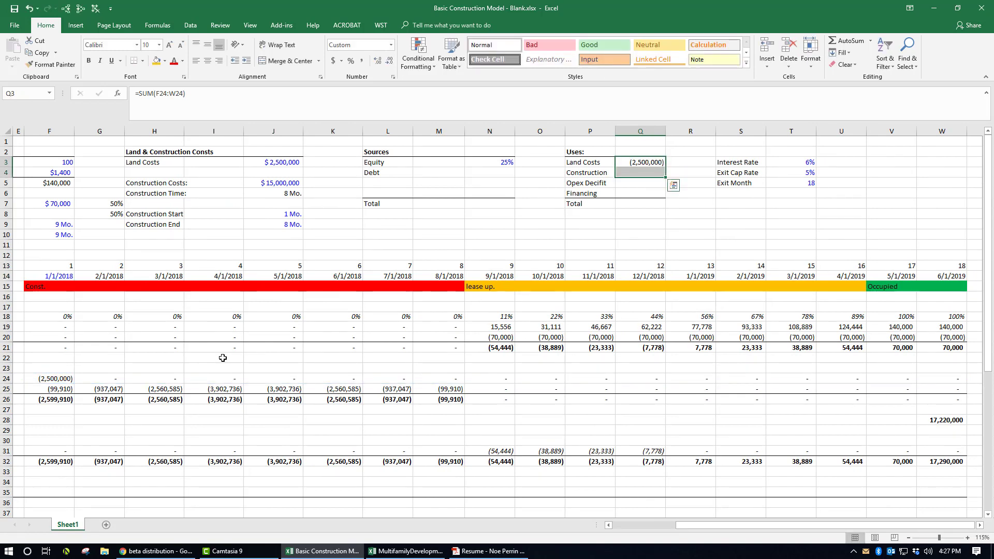
key(ctrl+d)
key(Down)
key(F2)
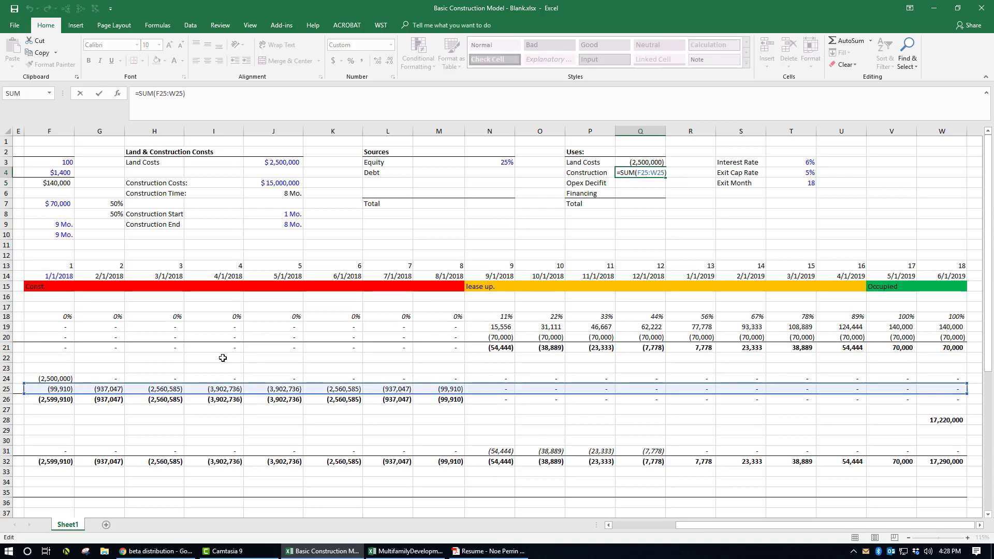
key(Return)
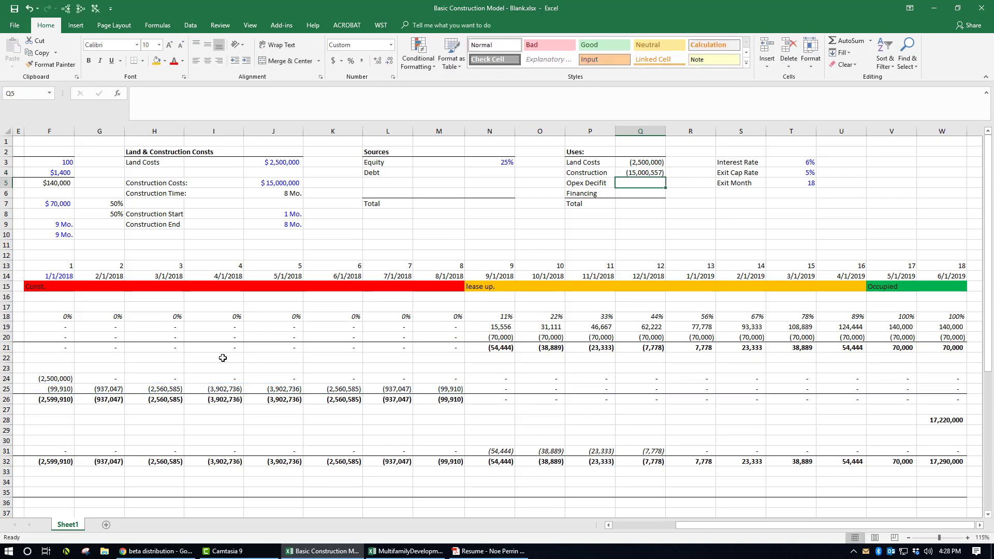
- Enter =-SUM(F31:W31) in Q5 to total the Operating Deficit row under Uses
text(=-SUM()
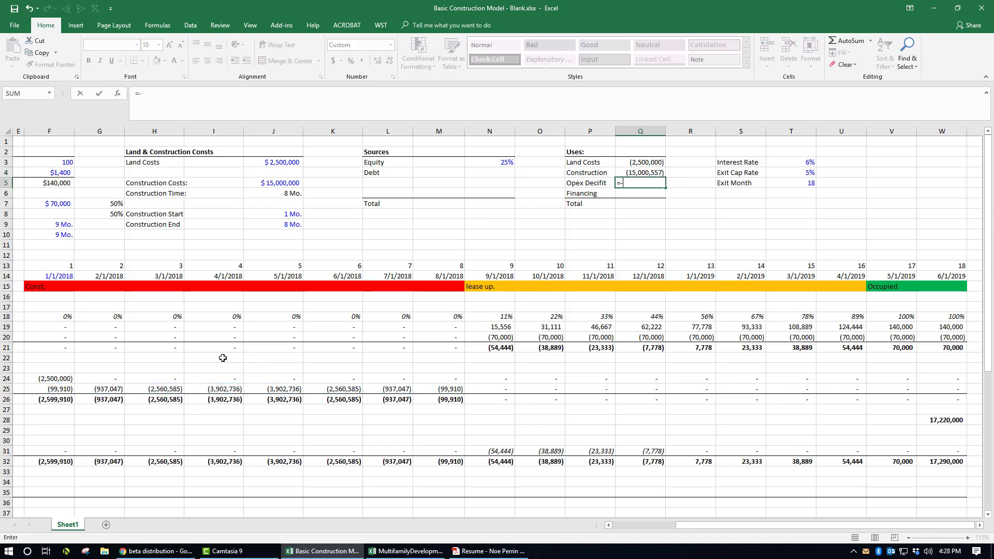
key(Down)
key(Down)
key(Down)
key(Down)
key(Down)
key(Down)
key(Down)
key(Down)
key(Down)
key(Down)
key(Down)
key(Down)
key(Down)
key(Down)
key(Down)
key(Down)
key(Down)
key(Down)
key(Down)
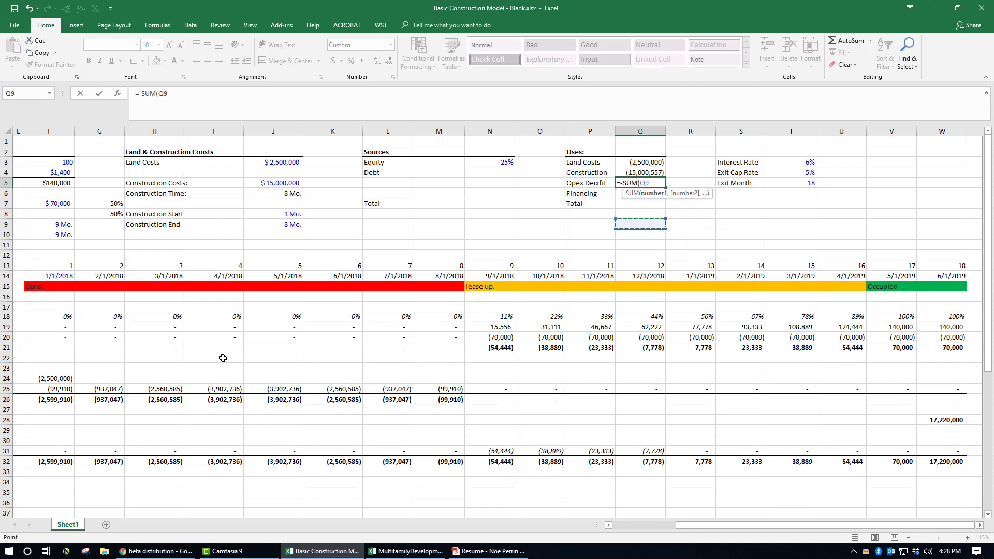
key(Down)
key(Down)
key(Down)
key(Down)
key(Down)
key(Down)
key(Down)
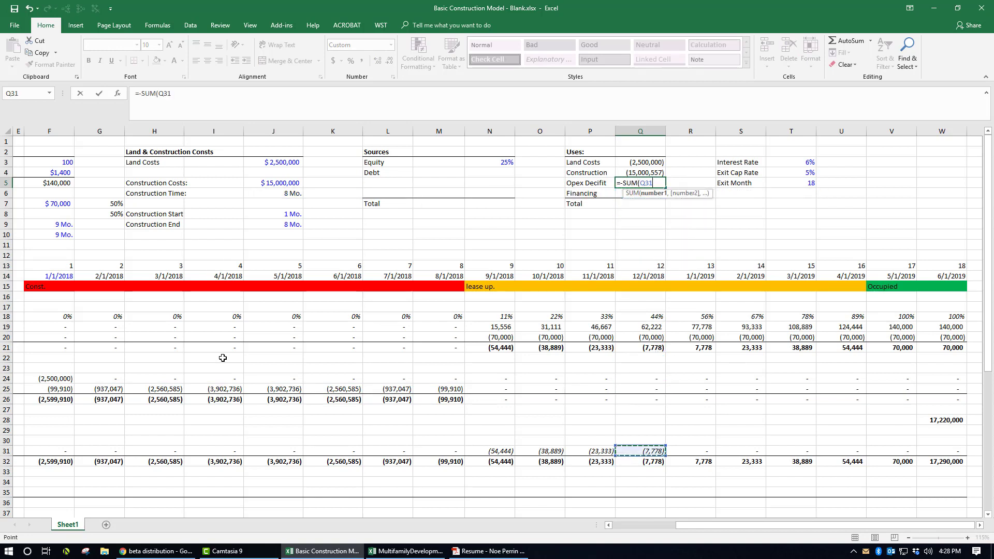
key(Down)
key(Up)
key(ctrl+Left)
key(ctrl+Left)
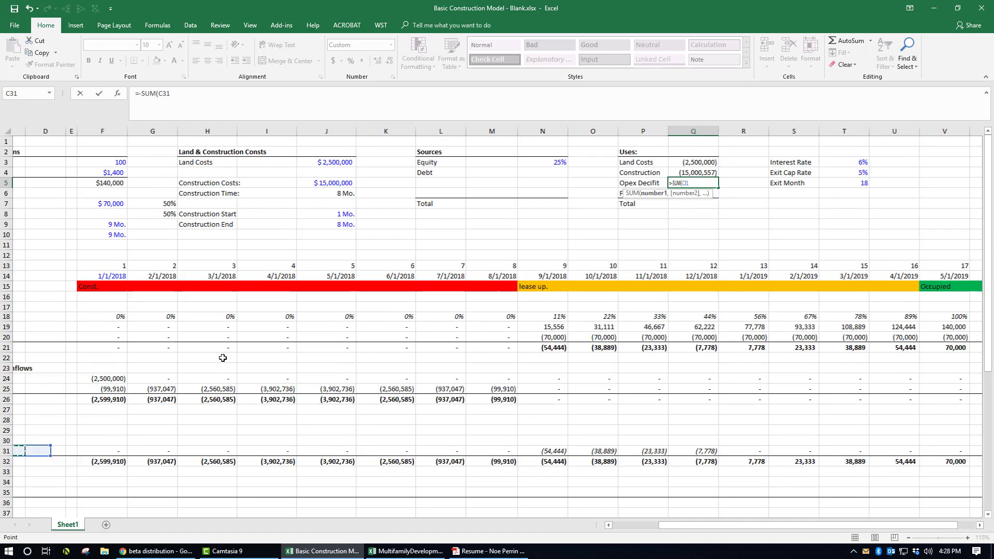
key(Right)
key(Right)
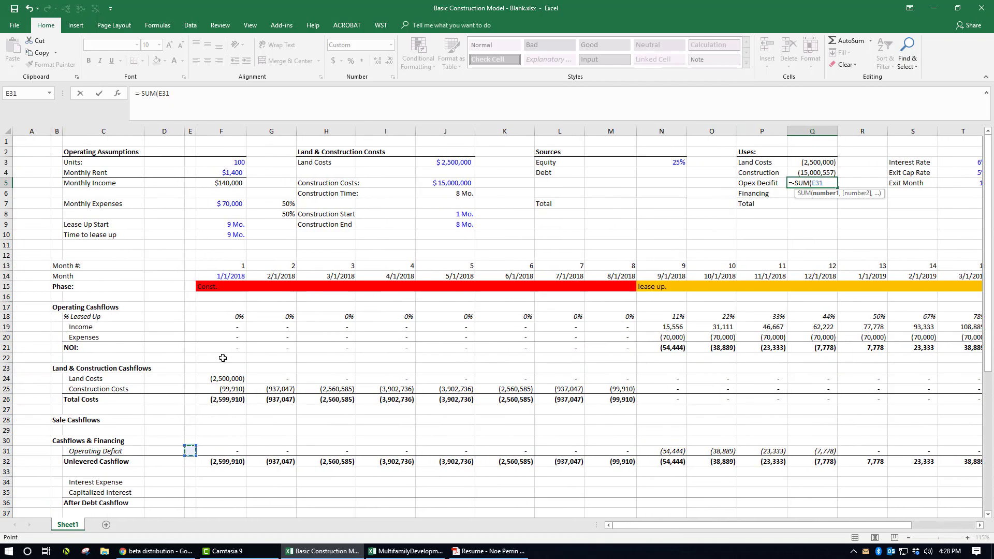
key(Right)
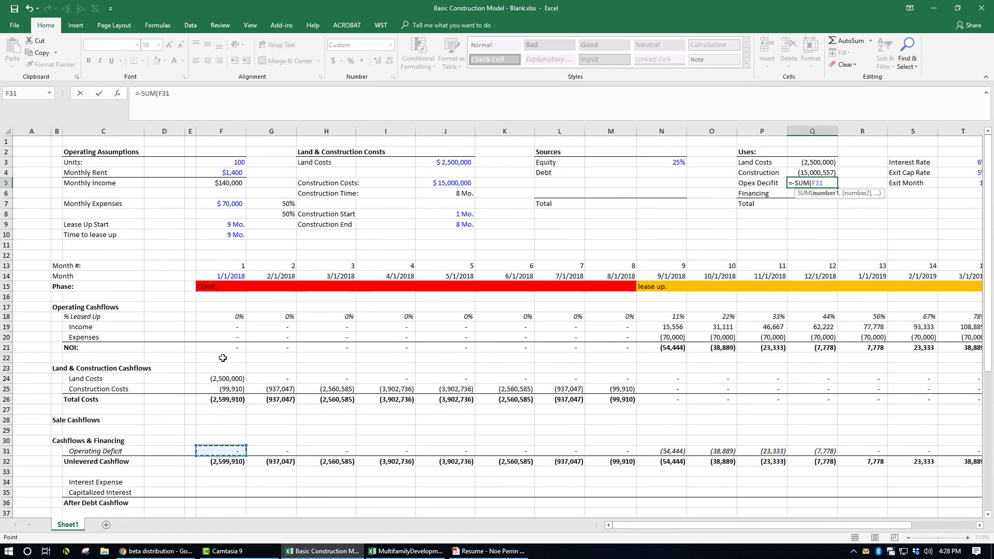
key(ctrl+shift+Right)
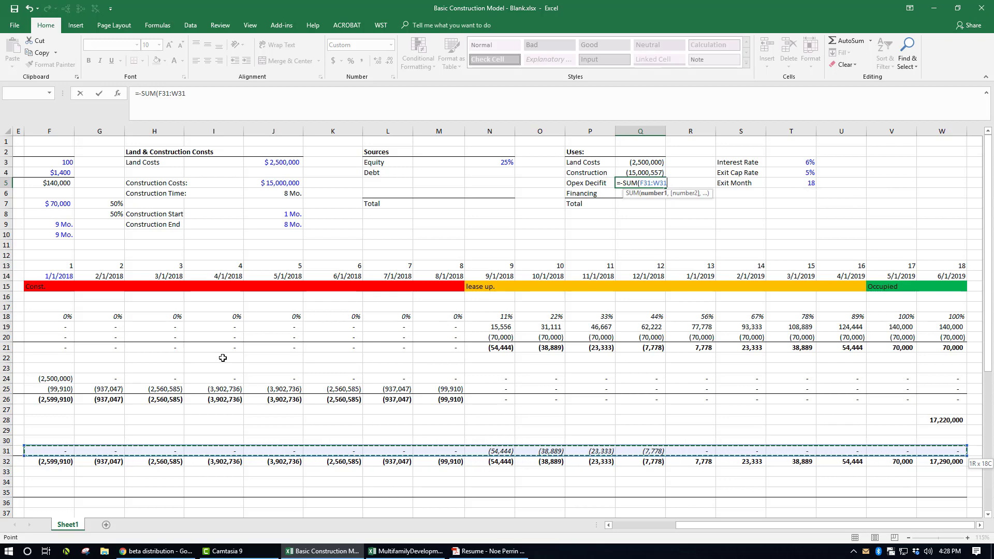
text())
- Remove the leading minus sign from the operating deficit formula in Q5 so it reads =SUM(F31:W31)
key(F2)
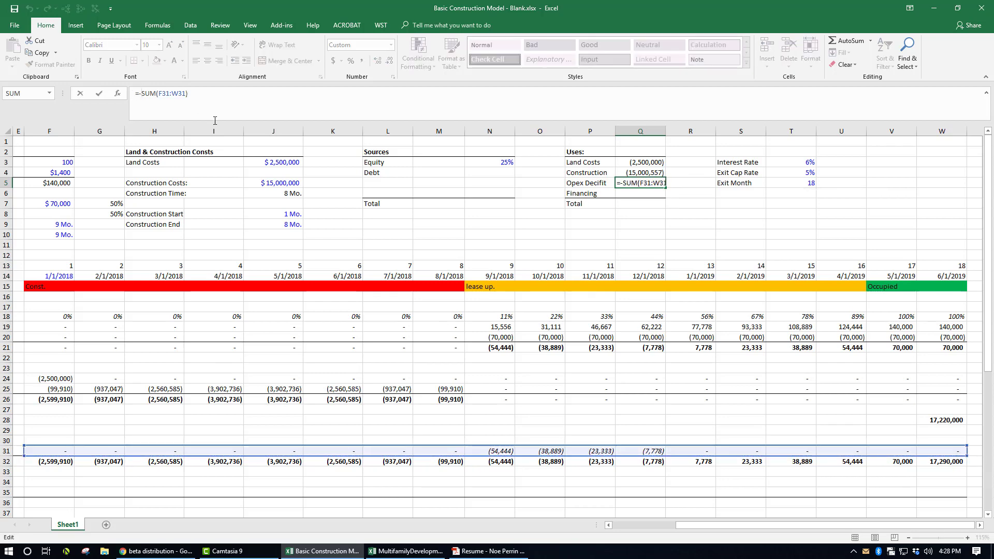
key(BackSpace)
key(Return)
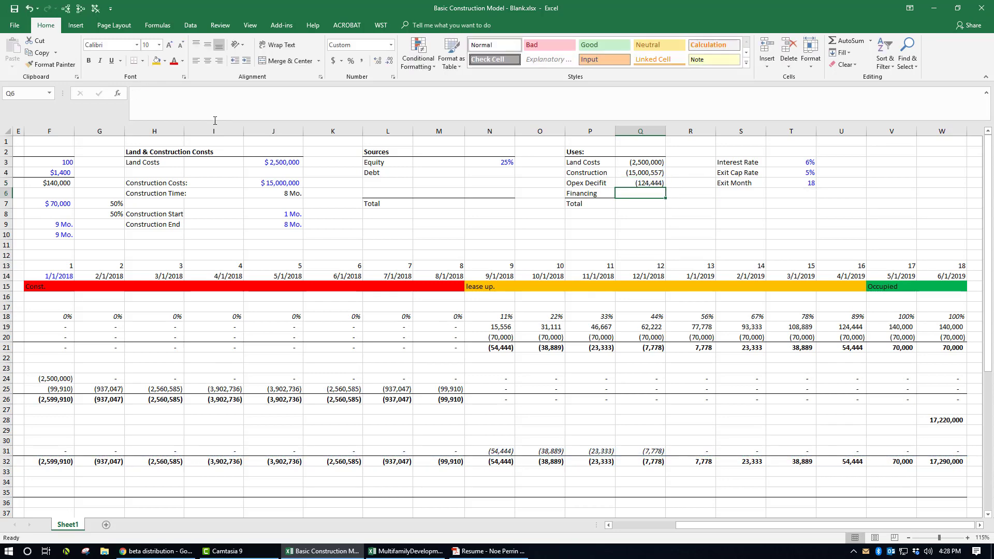
click(540, 317)
scroll(760, 513, down, 1)
drag(760, 525, 615, 525)
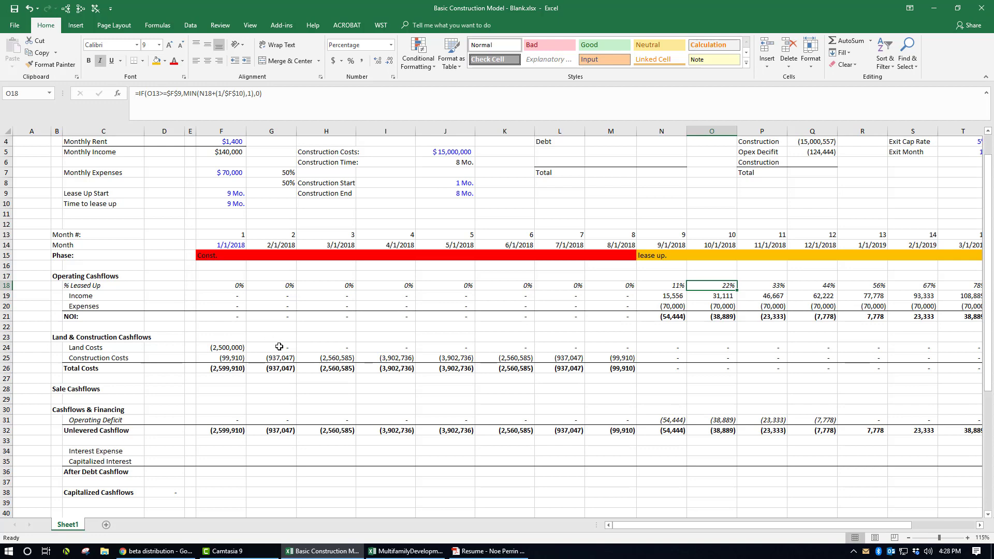
- Switch to Chrome and open the How to Model a Real Estate Construction Loan lesson in the Real Estate Modeling Pro course
scroll(262, 359, down, 1)
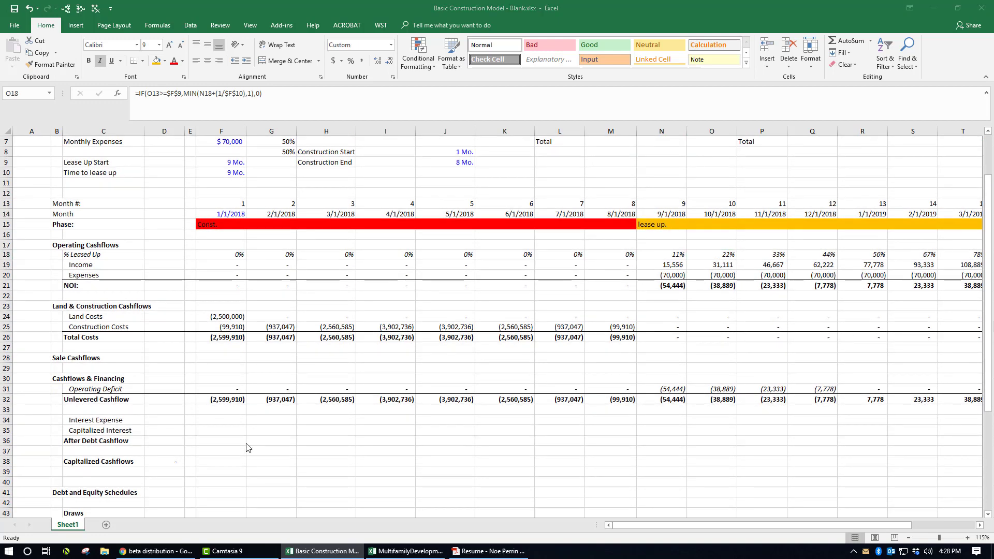
click(166, 552)
click(249, 7)
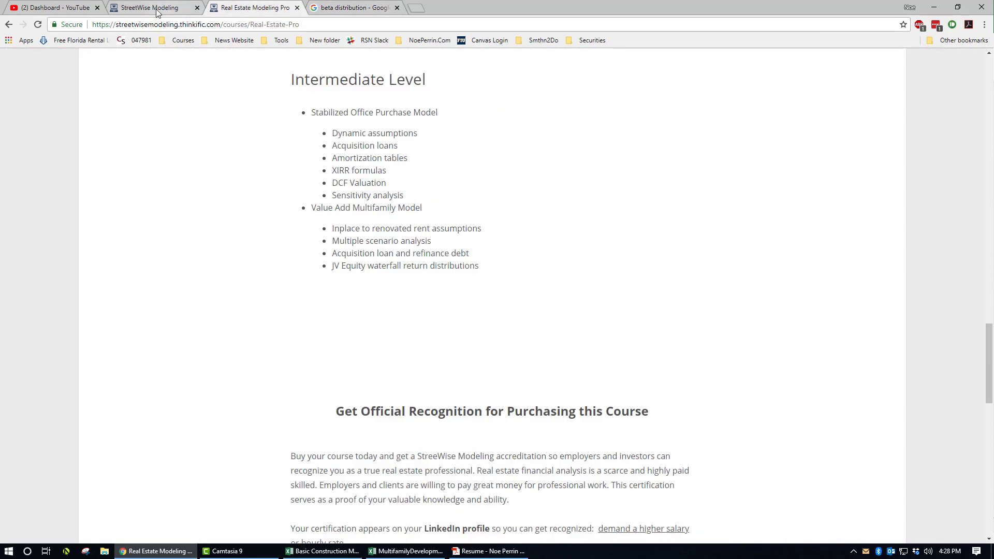
click(147, 7)
click(21, 423)
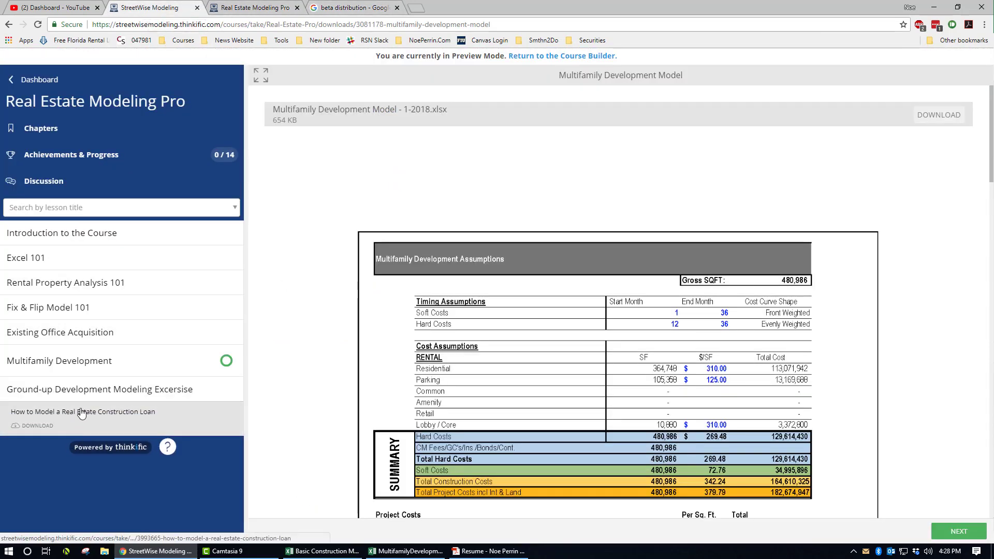
click(81, 412)
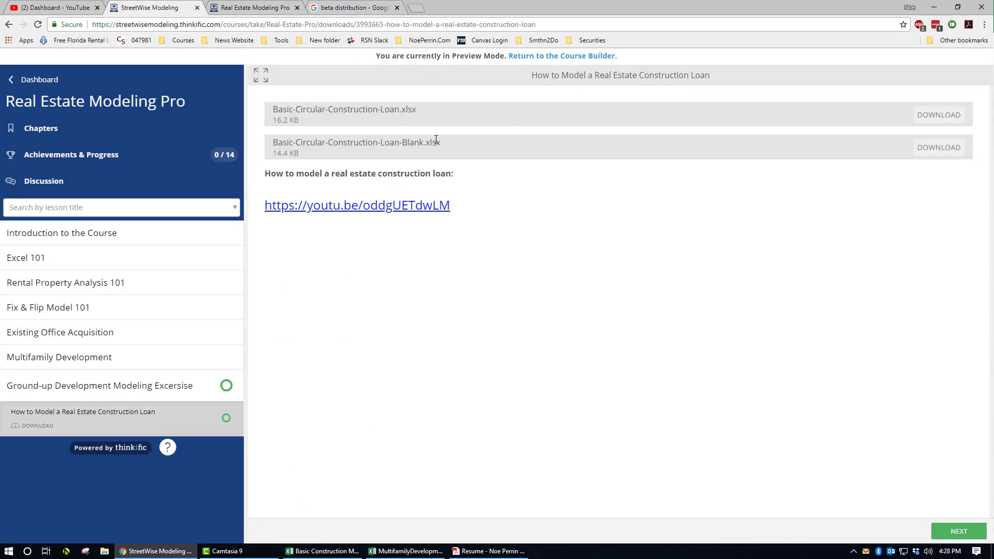
- Download Basic-Circular-Construction-Loan-Blank.xlsx from the lesson and open the downloaded workbook in Excel
click(948, 149)
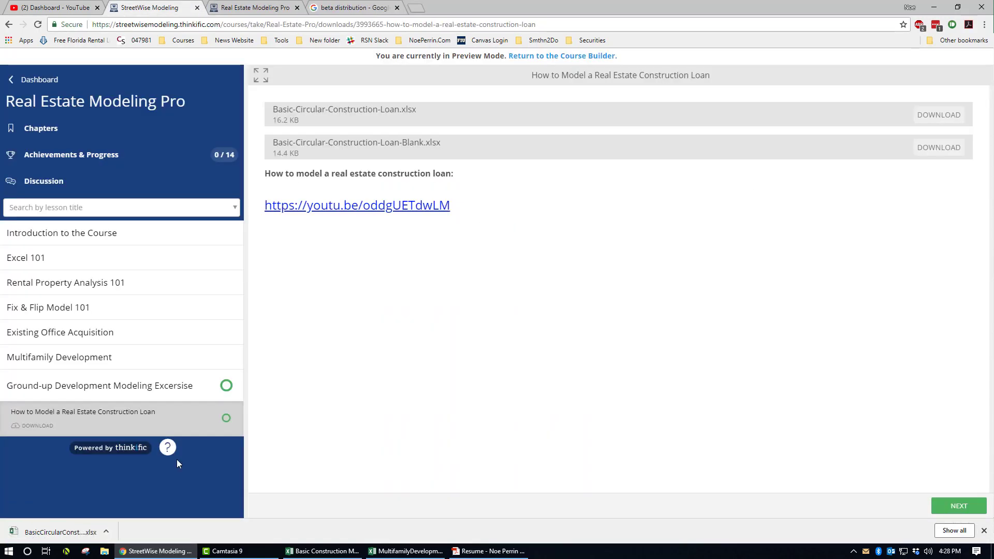
click(80, 534)
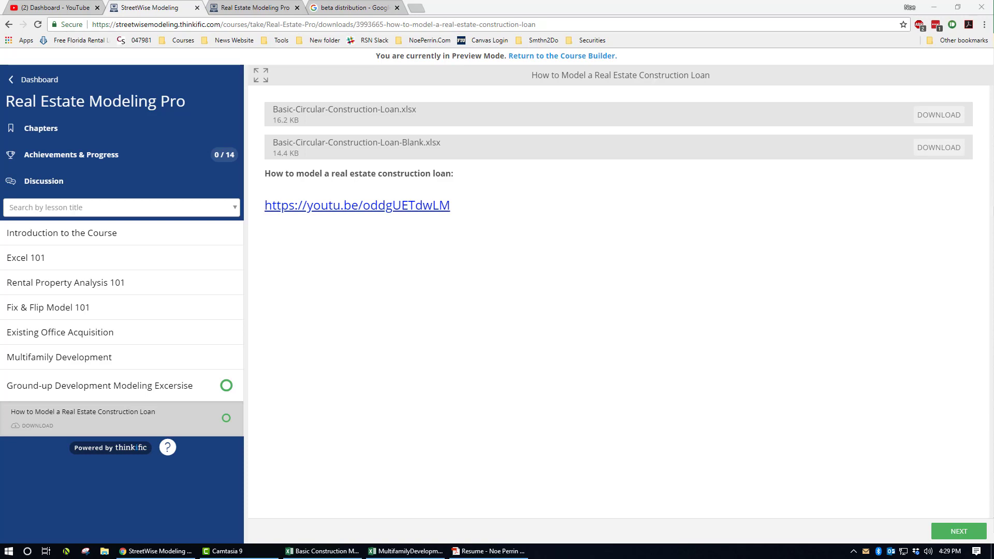
click(655, 318)
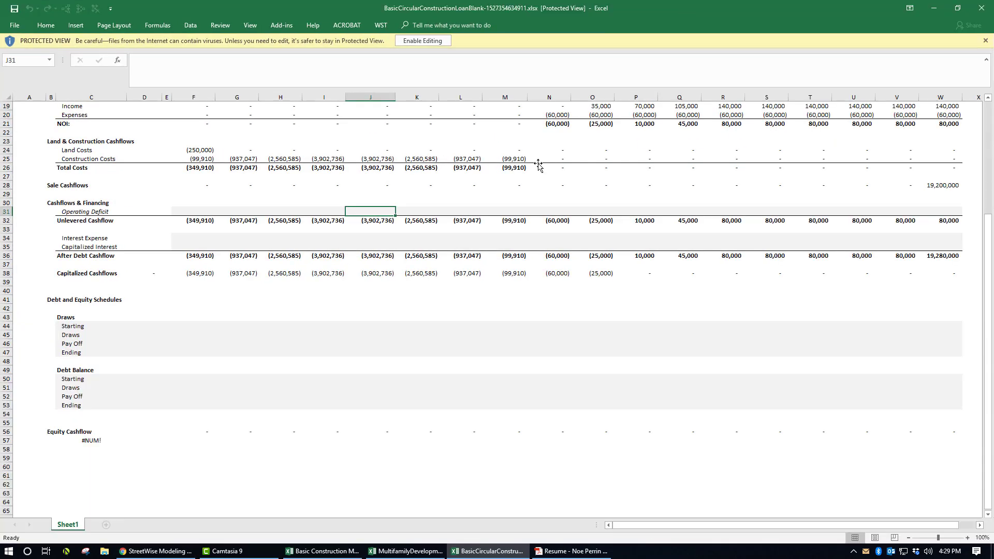
- Review the assumptions, Sources and Uses, and cashflow sections of the blank construction loan workbook, and close it
drag(541, 176, 538, 166)
scroll(538, 171, up, 6)
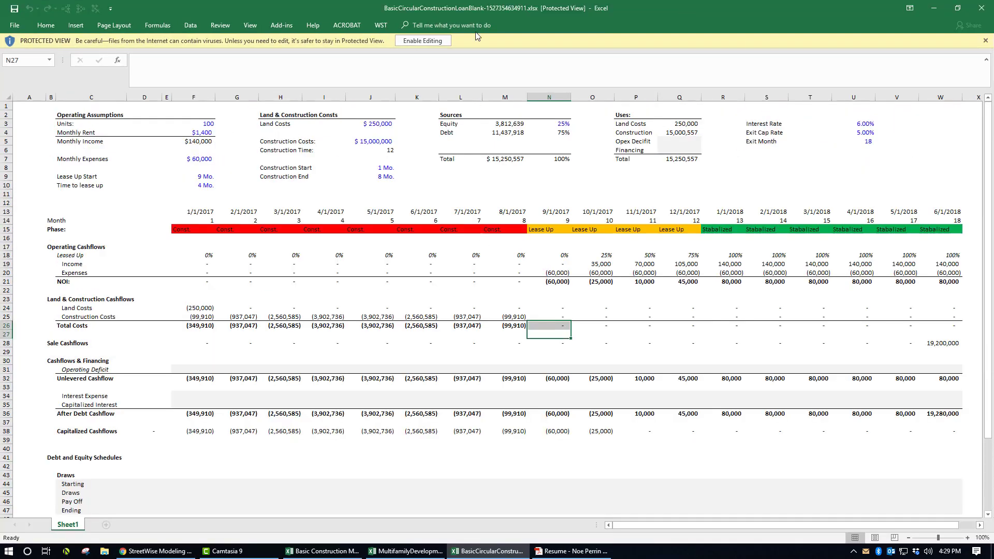
click(983, 7)
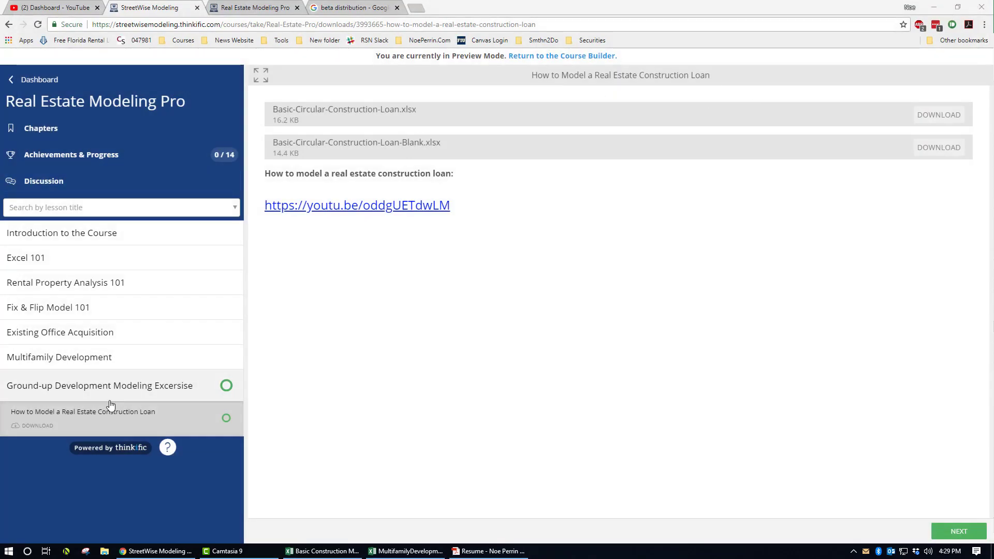
- Look through the Real Estate Modeling Pro course sales page down to its Free Access offer and return to the construction loan lesson
click(254, 8)
scroll(462, 315, down, 15)
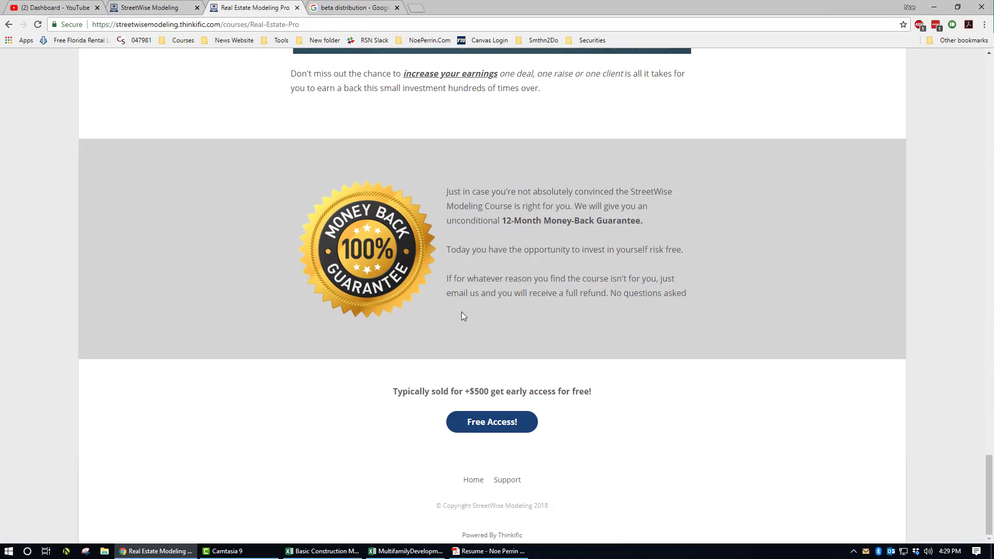
scroll(463, 315, up, 10)
key(ctrl+shift+Tab)
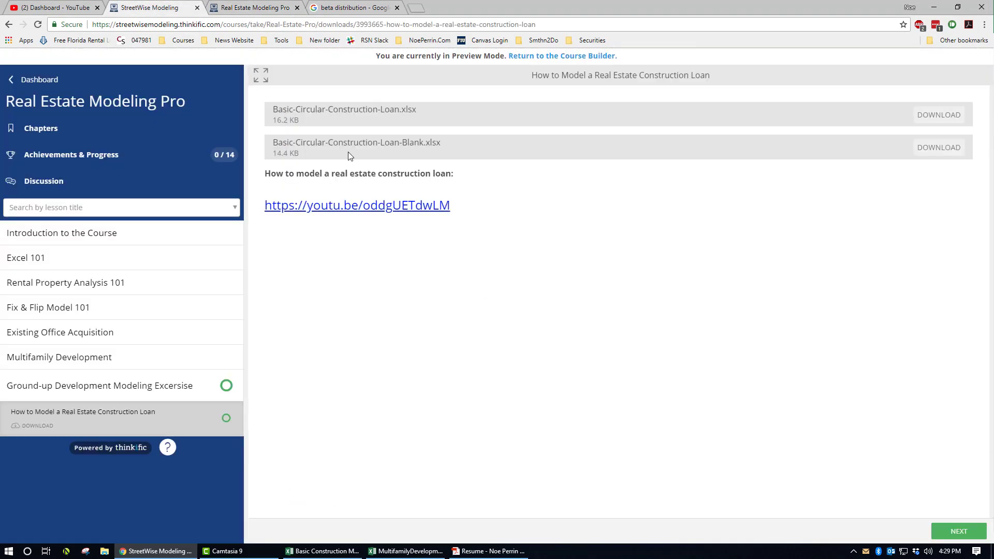